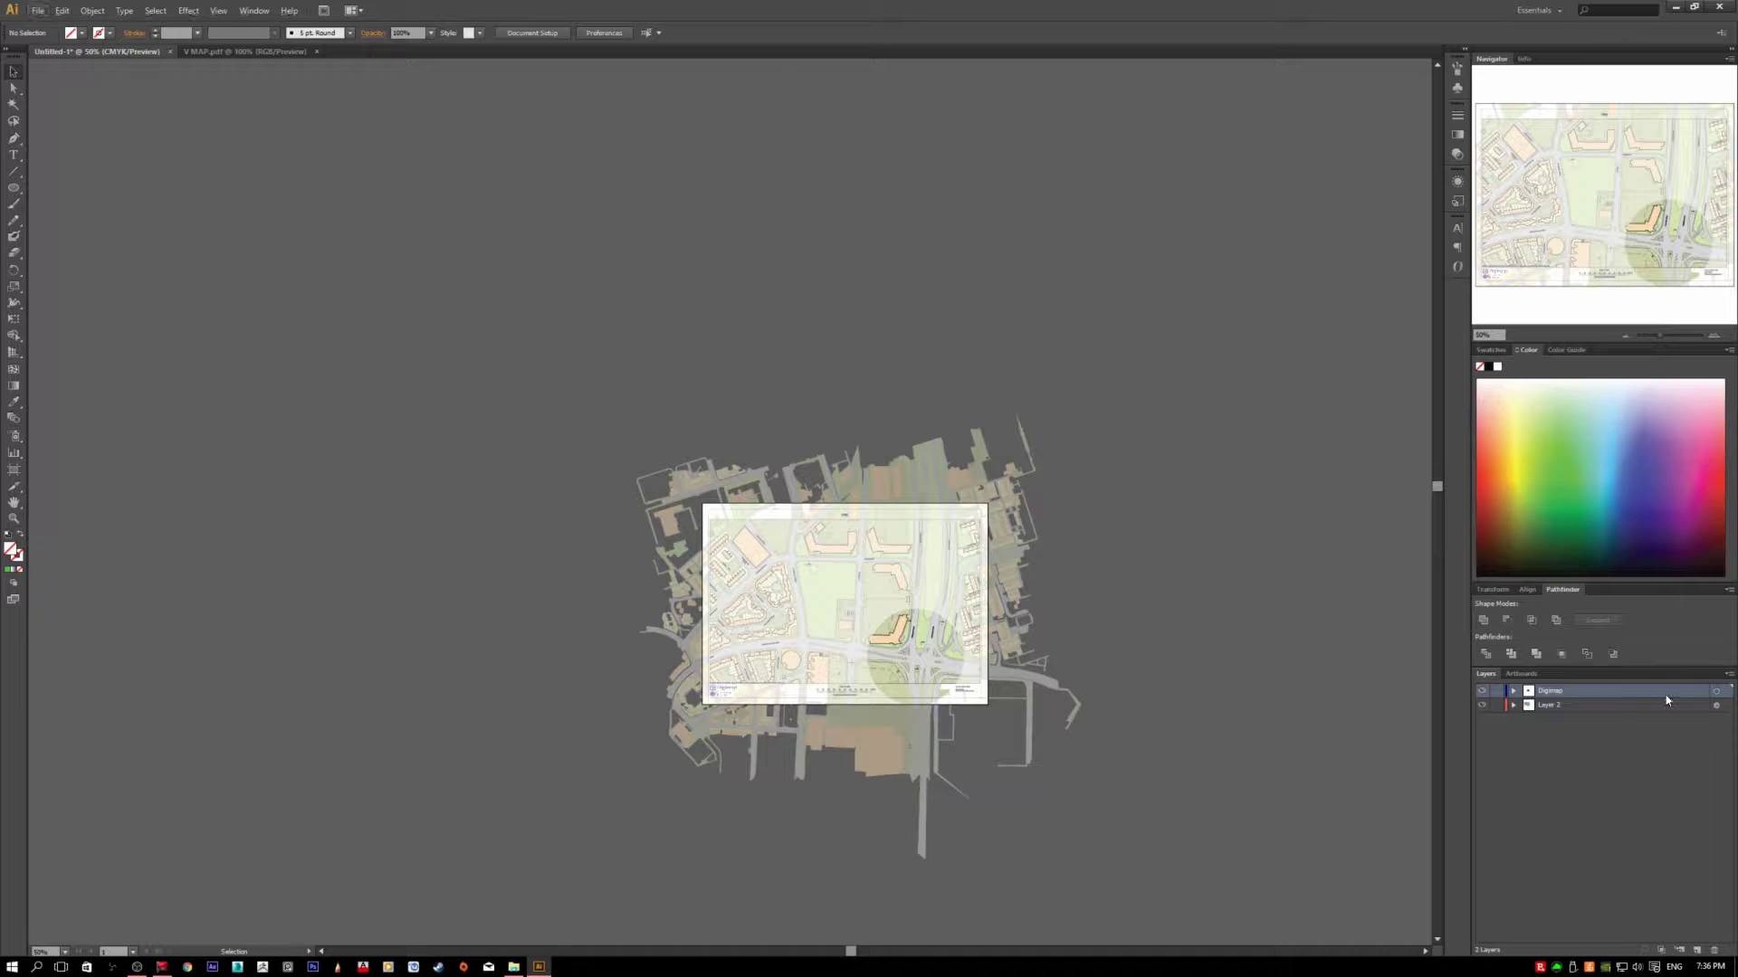
left_click(1656, 705)
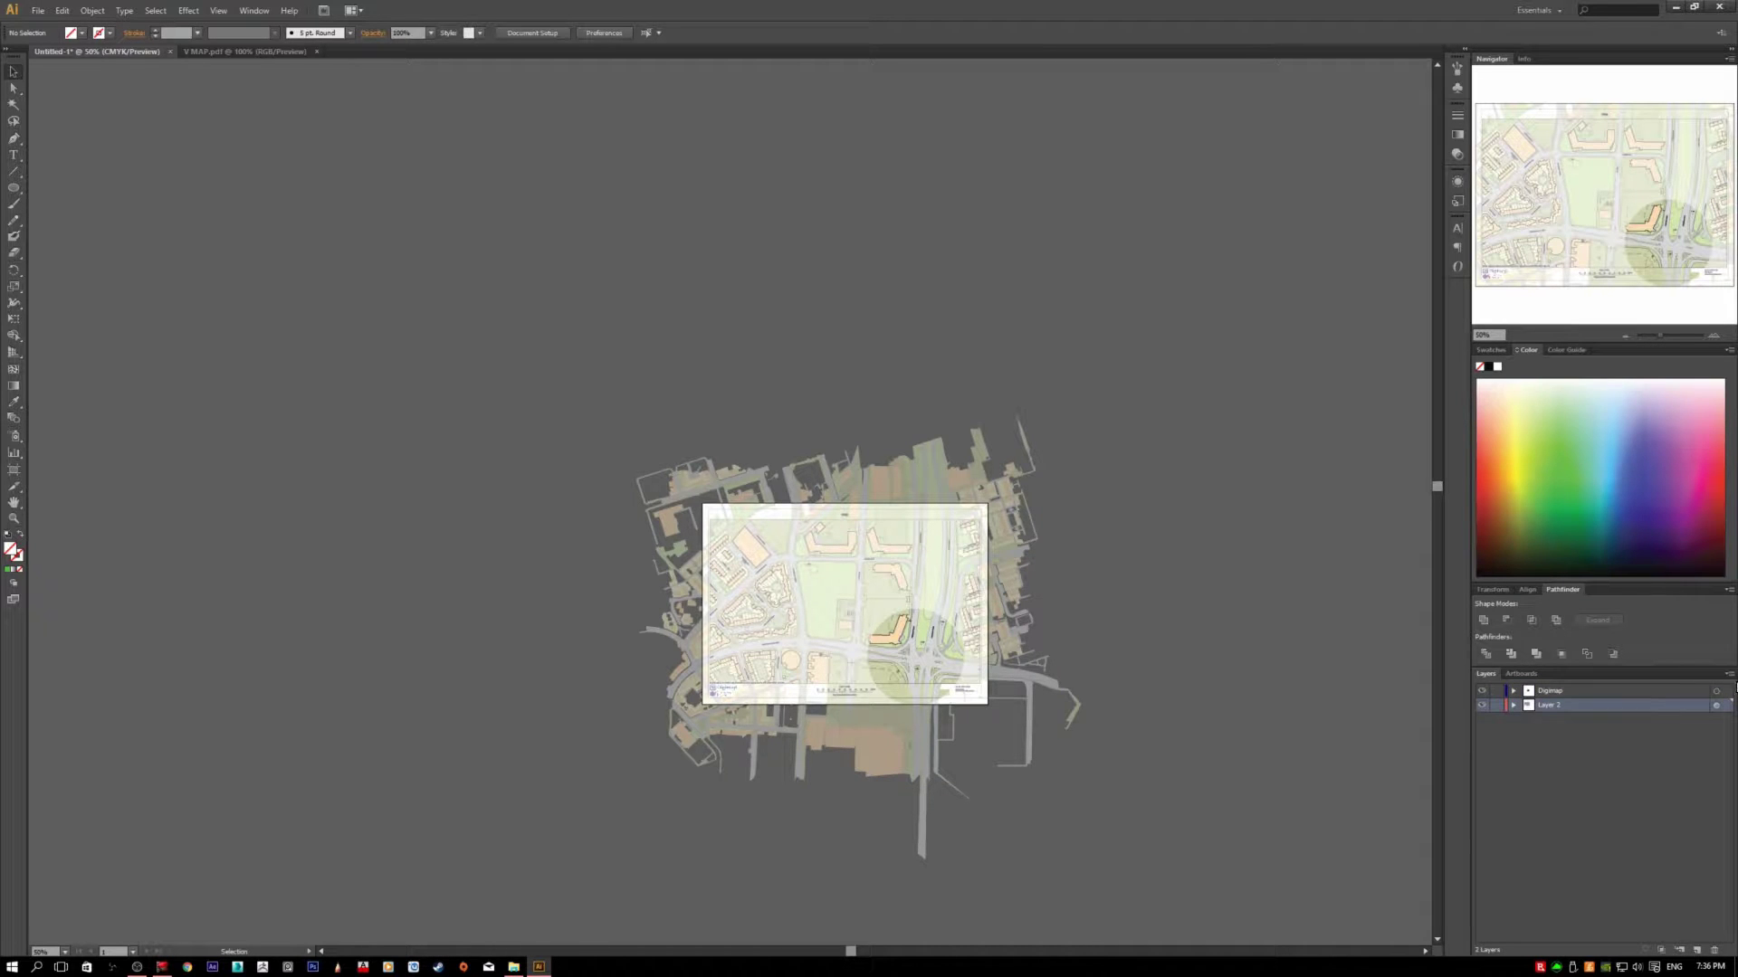
left_click(1729, 675)
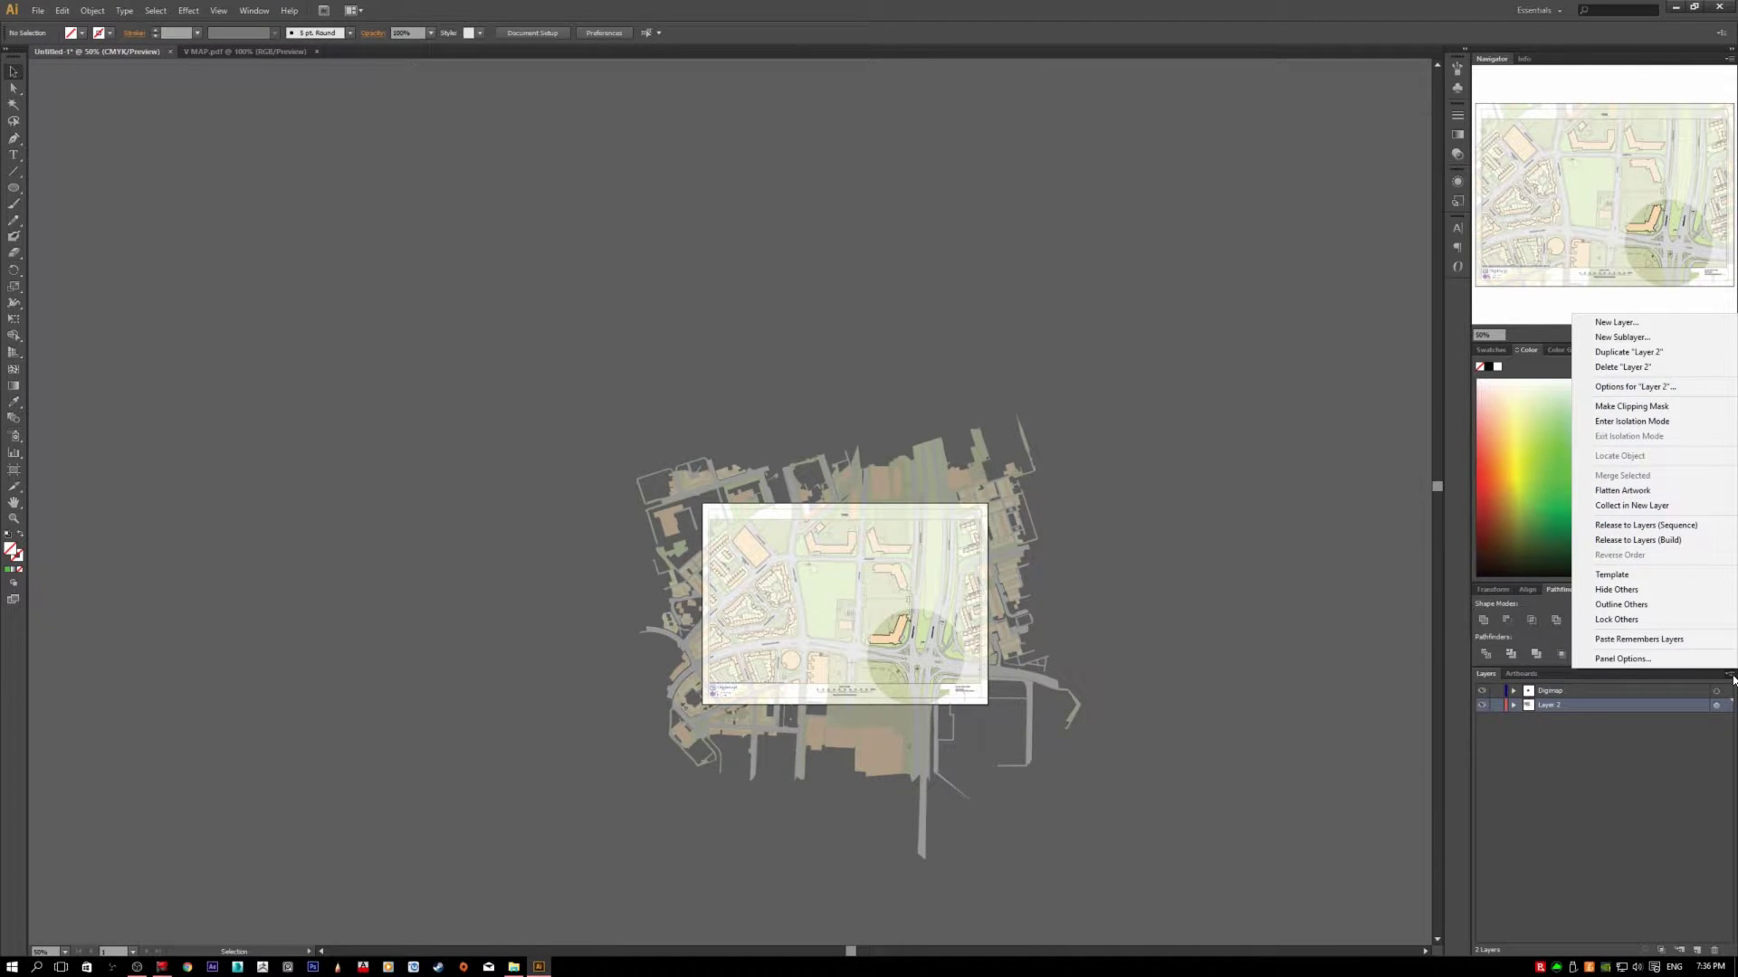
left_click(1652, 689)
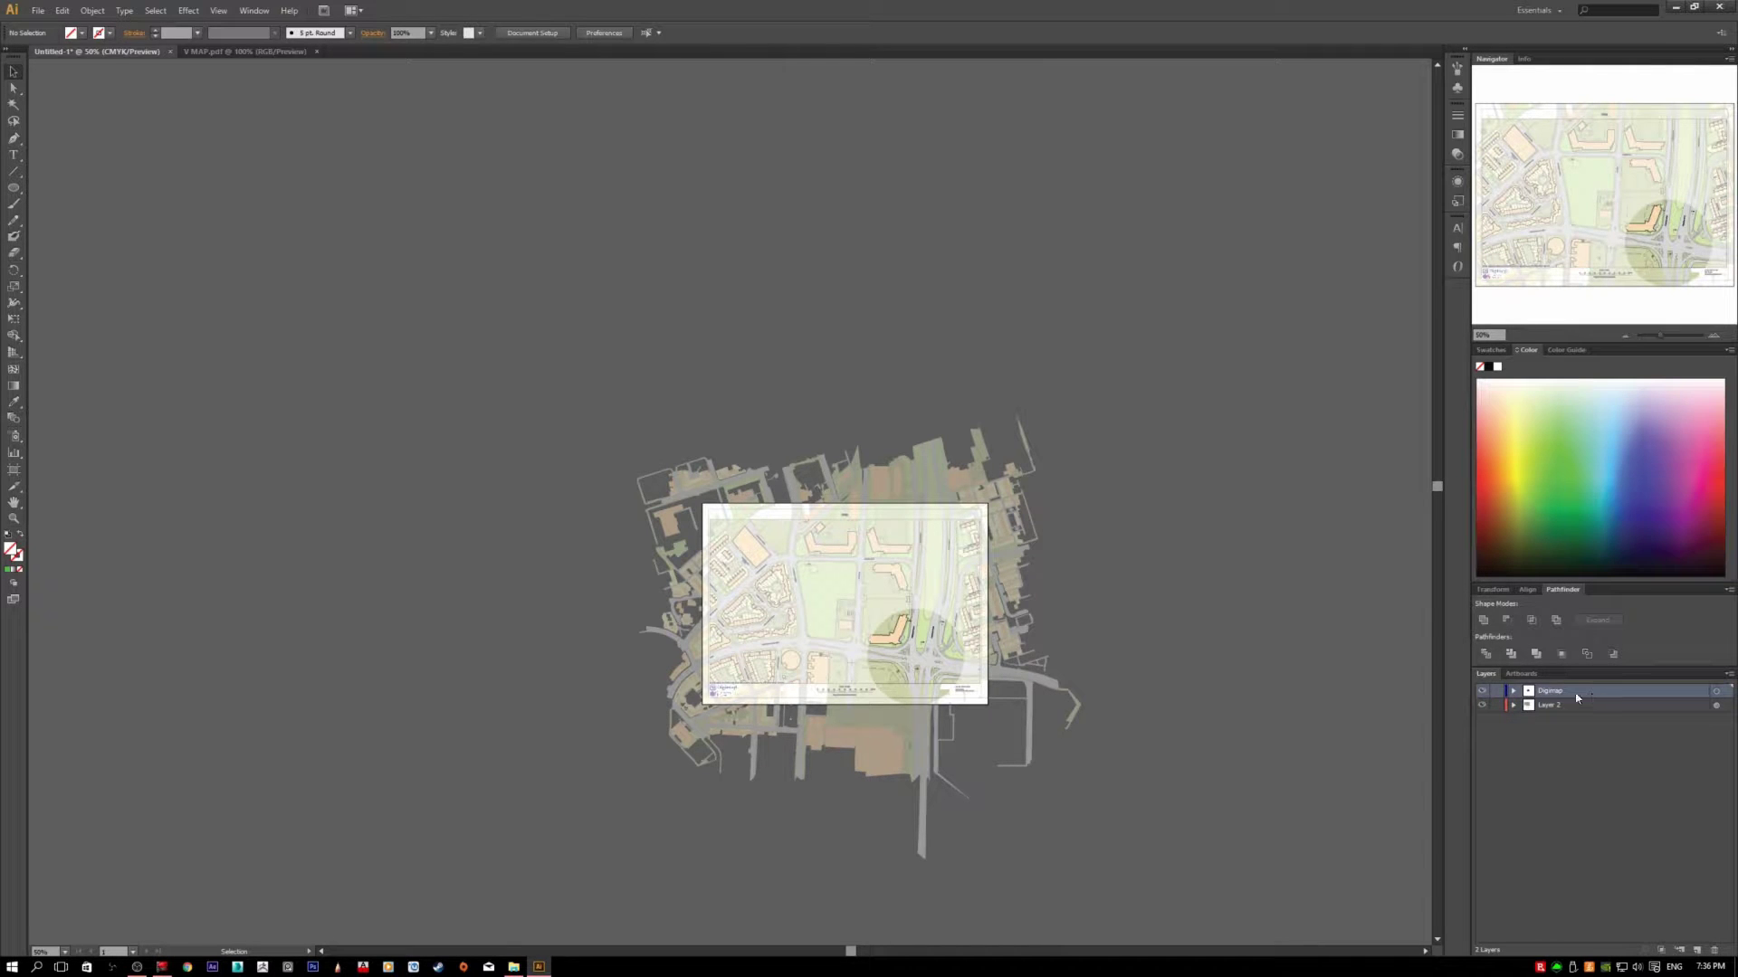
left_click(1522, 674)
left_click(1487, 674)
scroll(1086, 705, "up", 1, "alt")
scroll(833, 715, "up", 3)
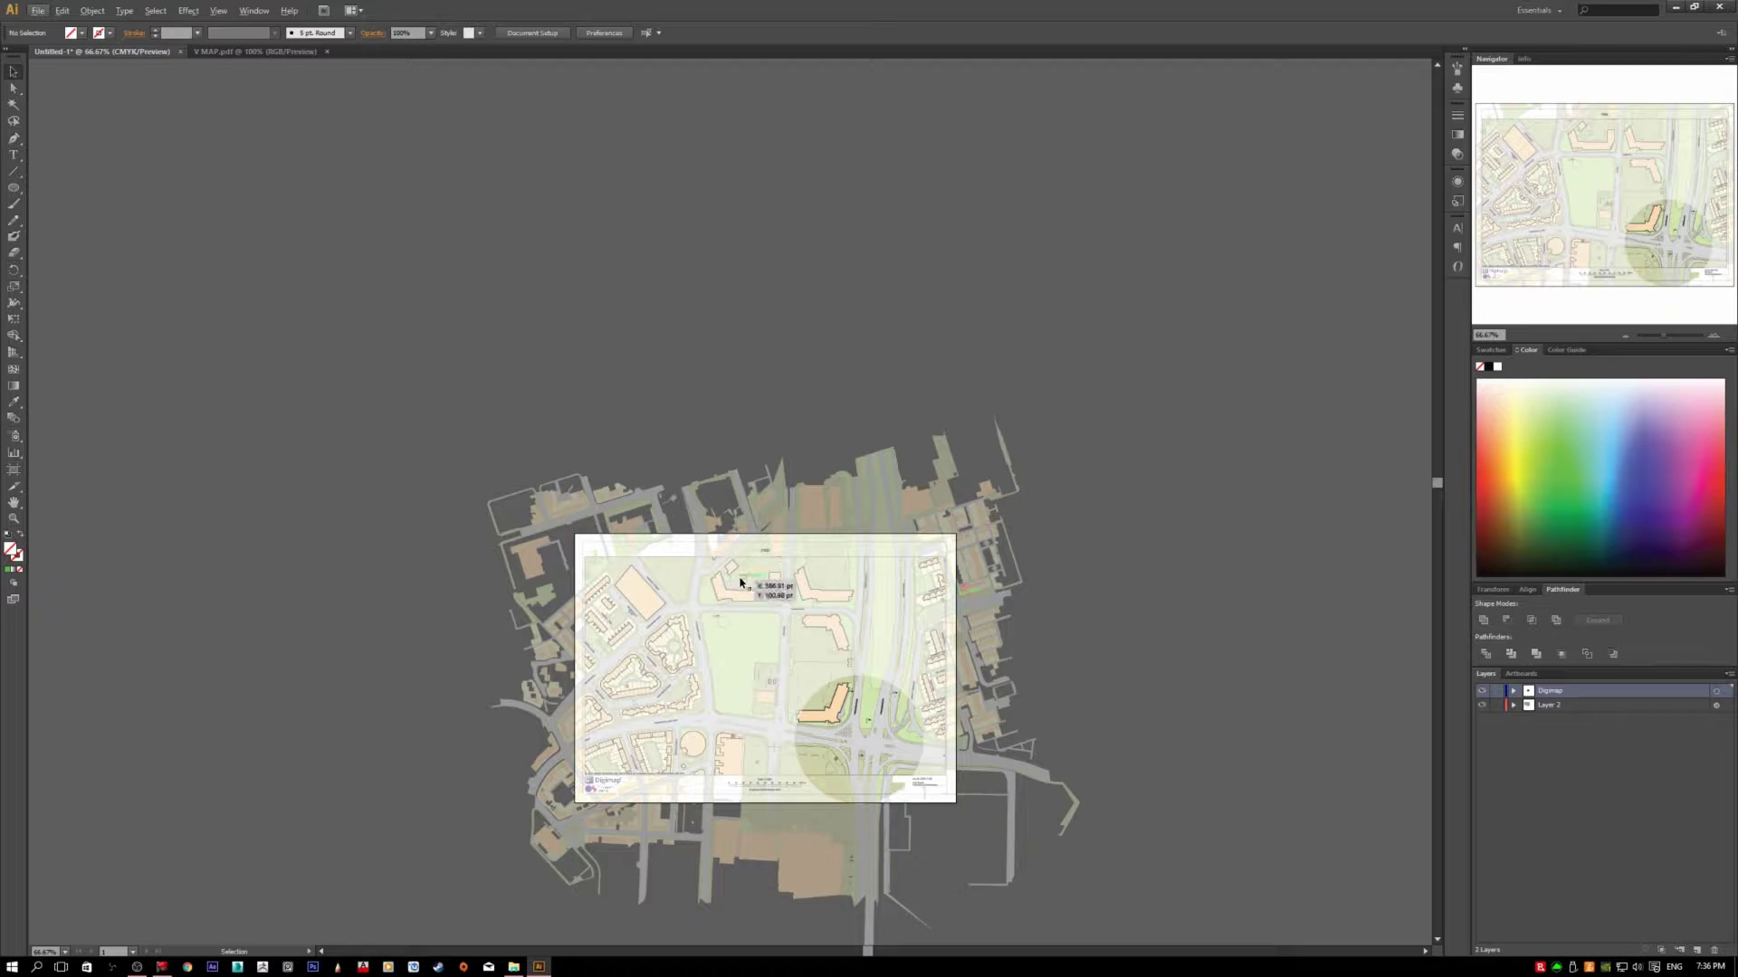
Step: Select the circular clip group, the whole base map group, and only the large green field inside that map
left_click(915, 720)
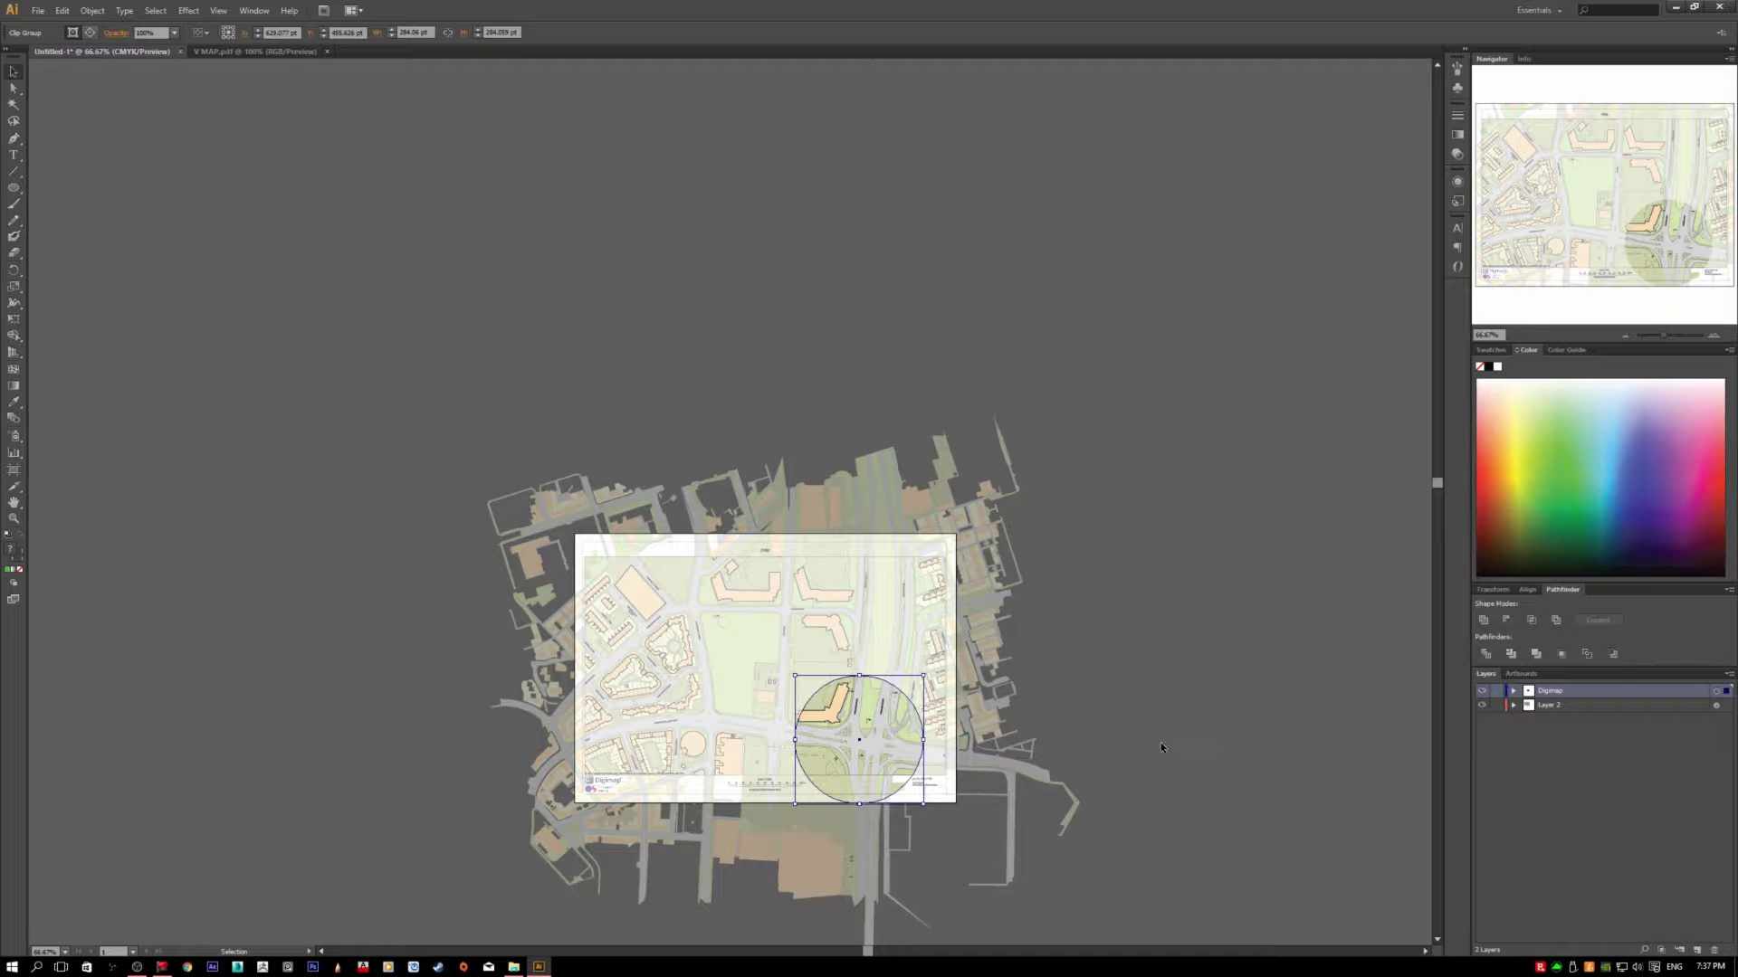
scroll(741, 721, "up", 1)
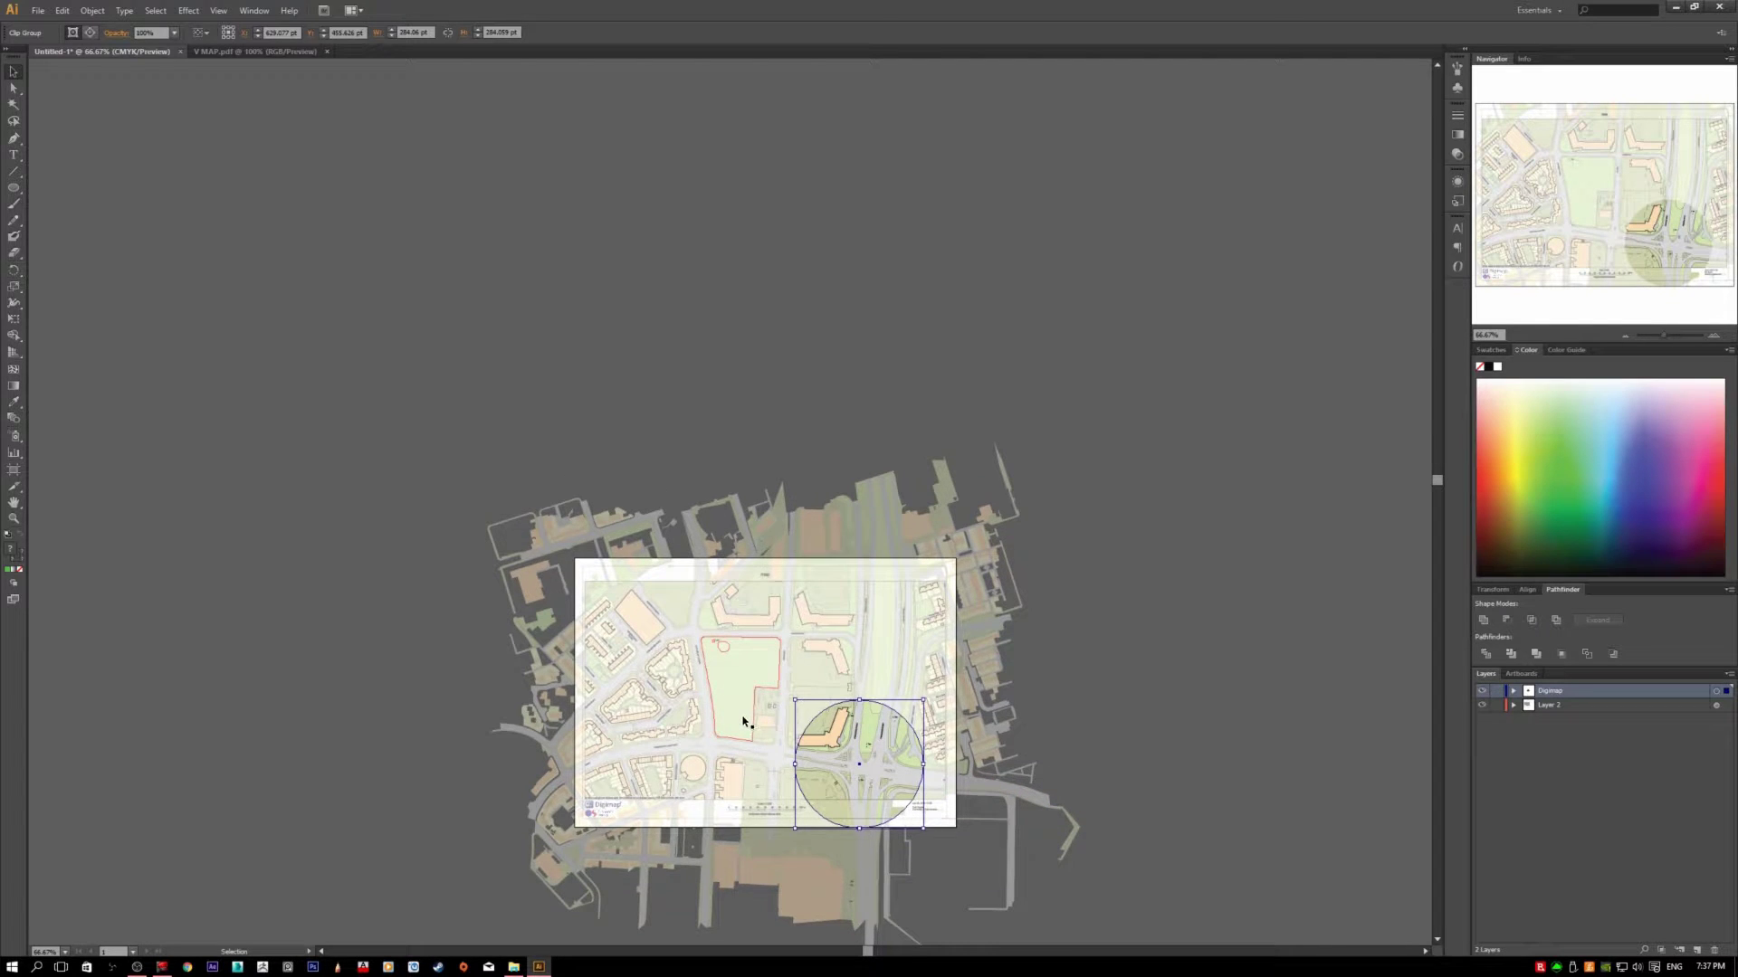
left_click(754, 683)
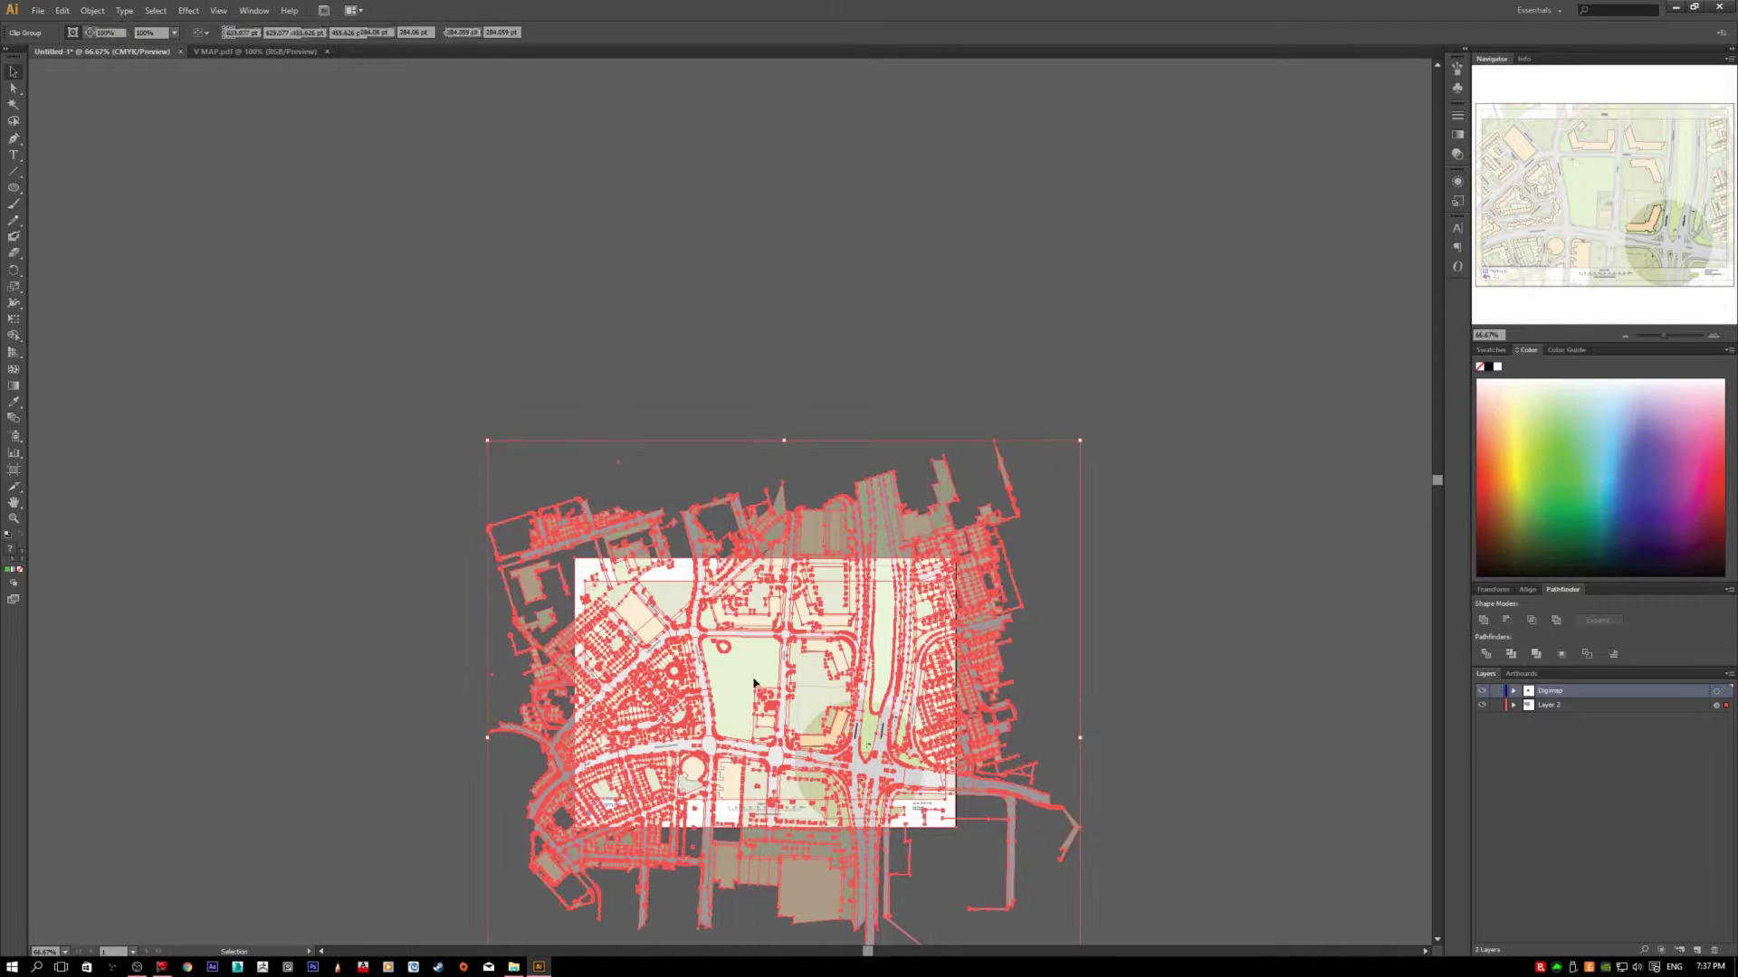
left_click(410, 618)
key("a")
left_click(750, 685)
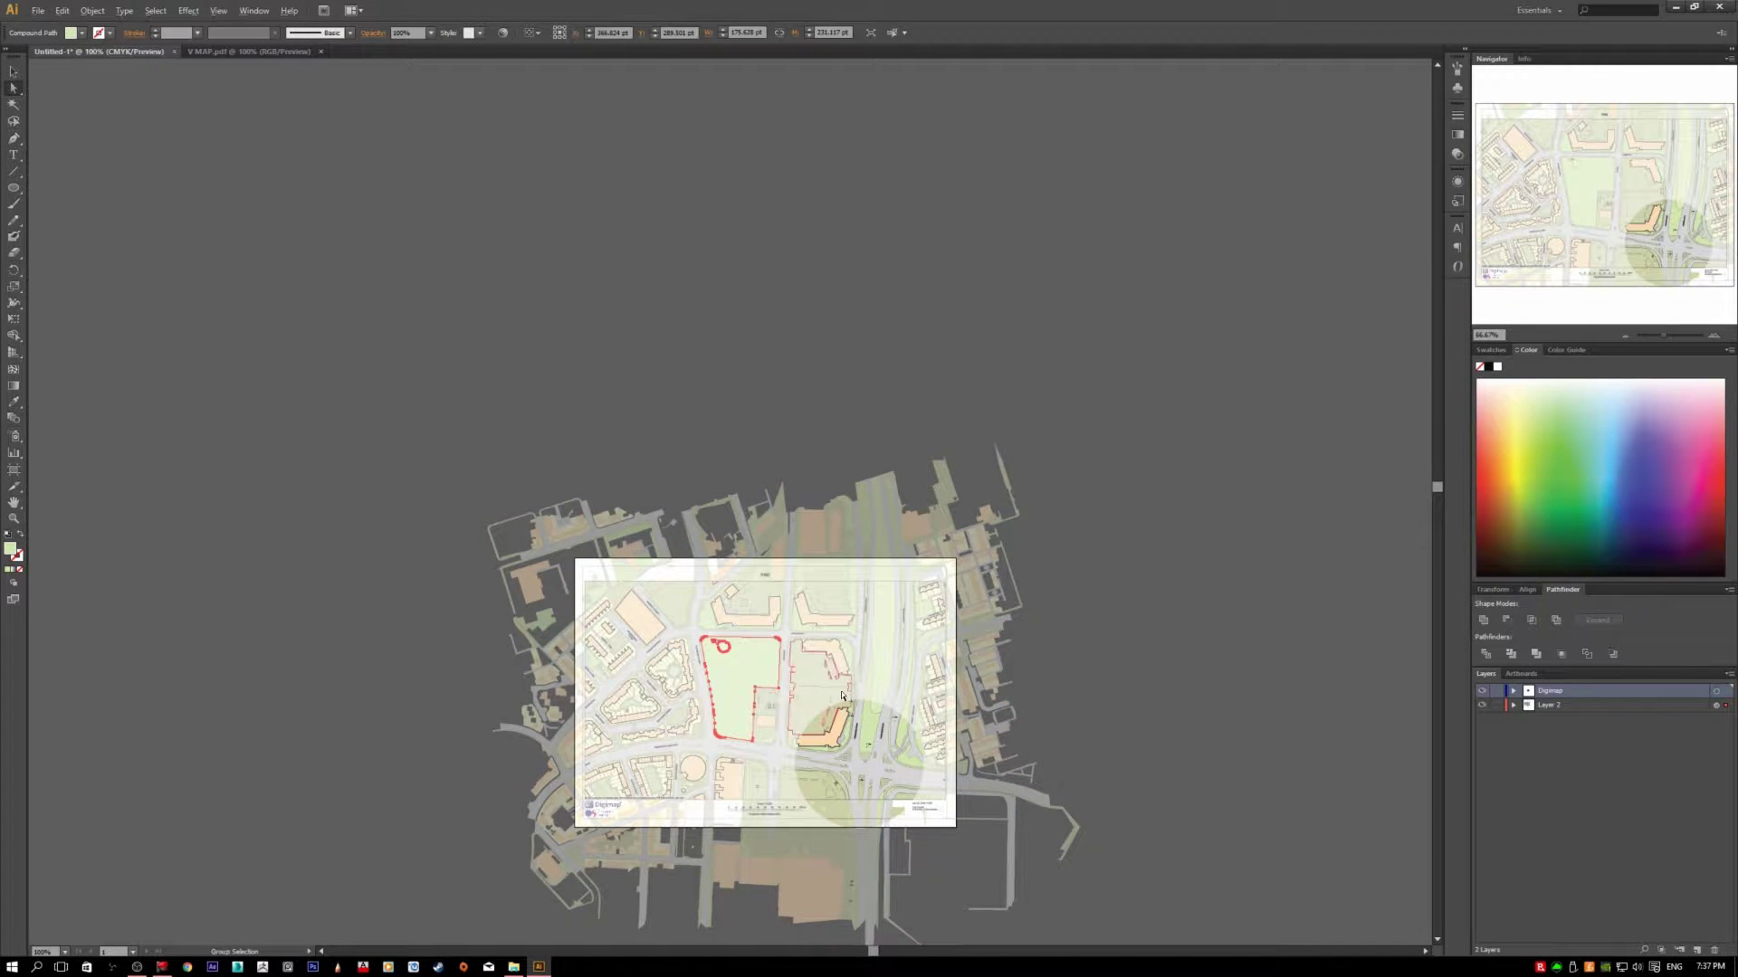
scroll(841, 697, "up", 3)
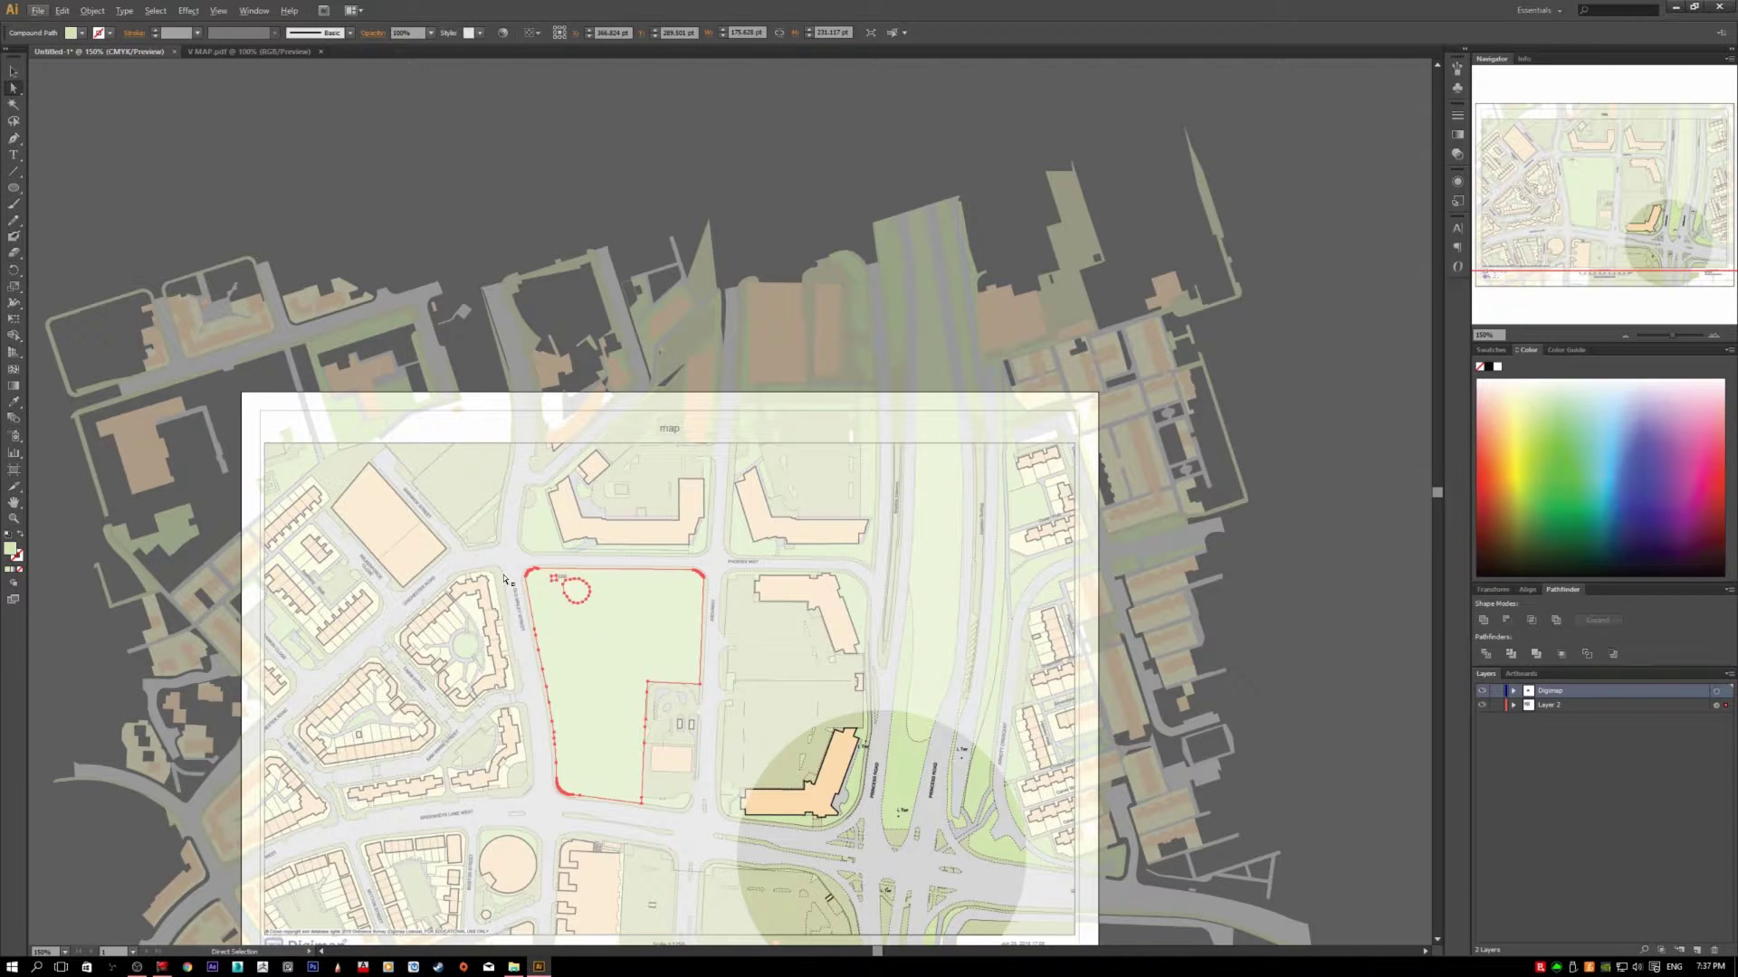
Step: Pull the large rectangular building fill out of the base map near its northwest corner and delete it
left_click(614, 525)
left_click(614, 534)
left_click_drag(389, 514, 501, 606)
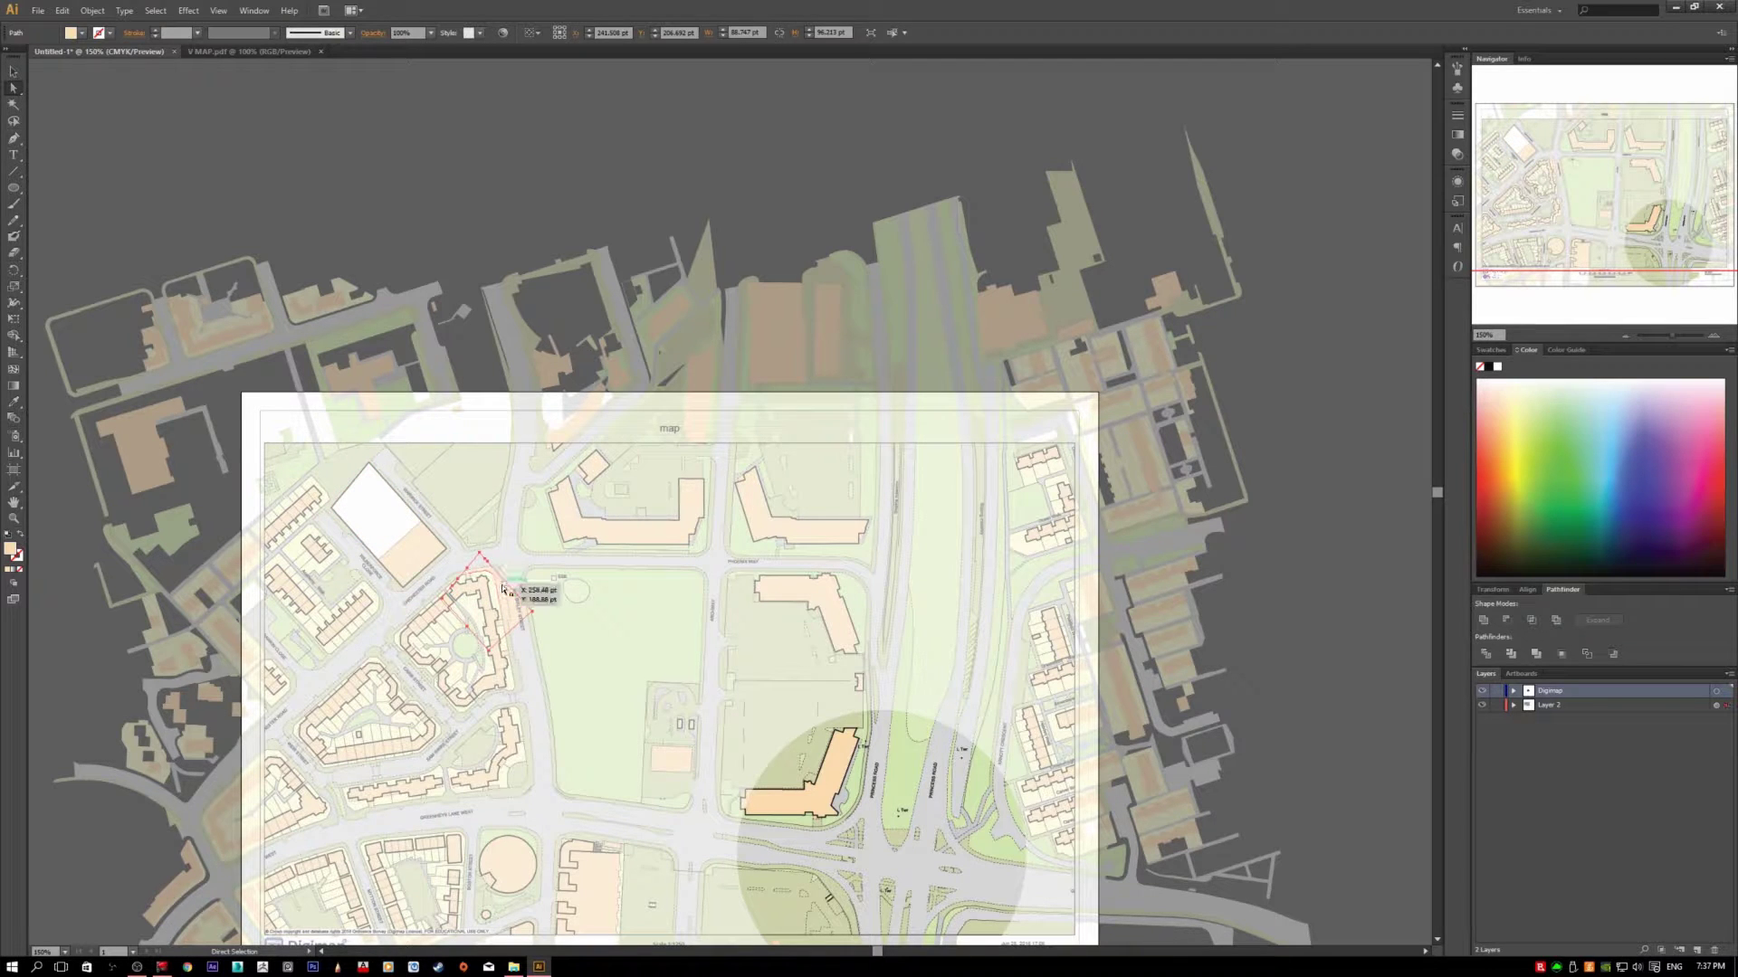
key("Delete")
Step: Check how the base map selects as individual paths and as one whole group, leaving nothing selected
left_click(498, 568)
left_click(460, 566)
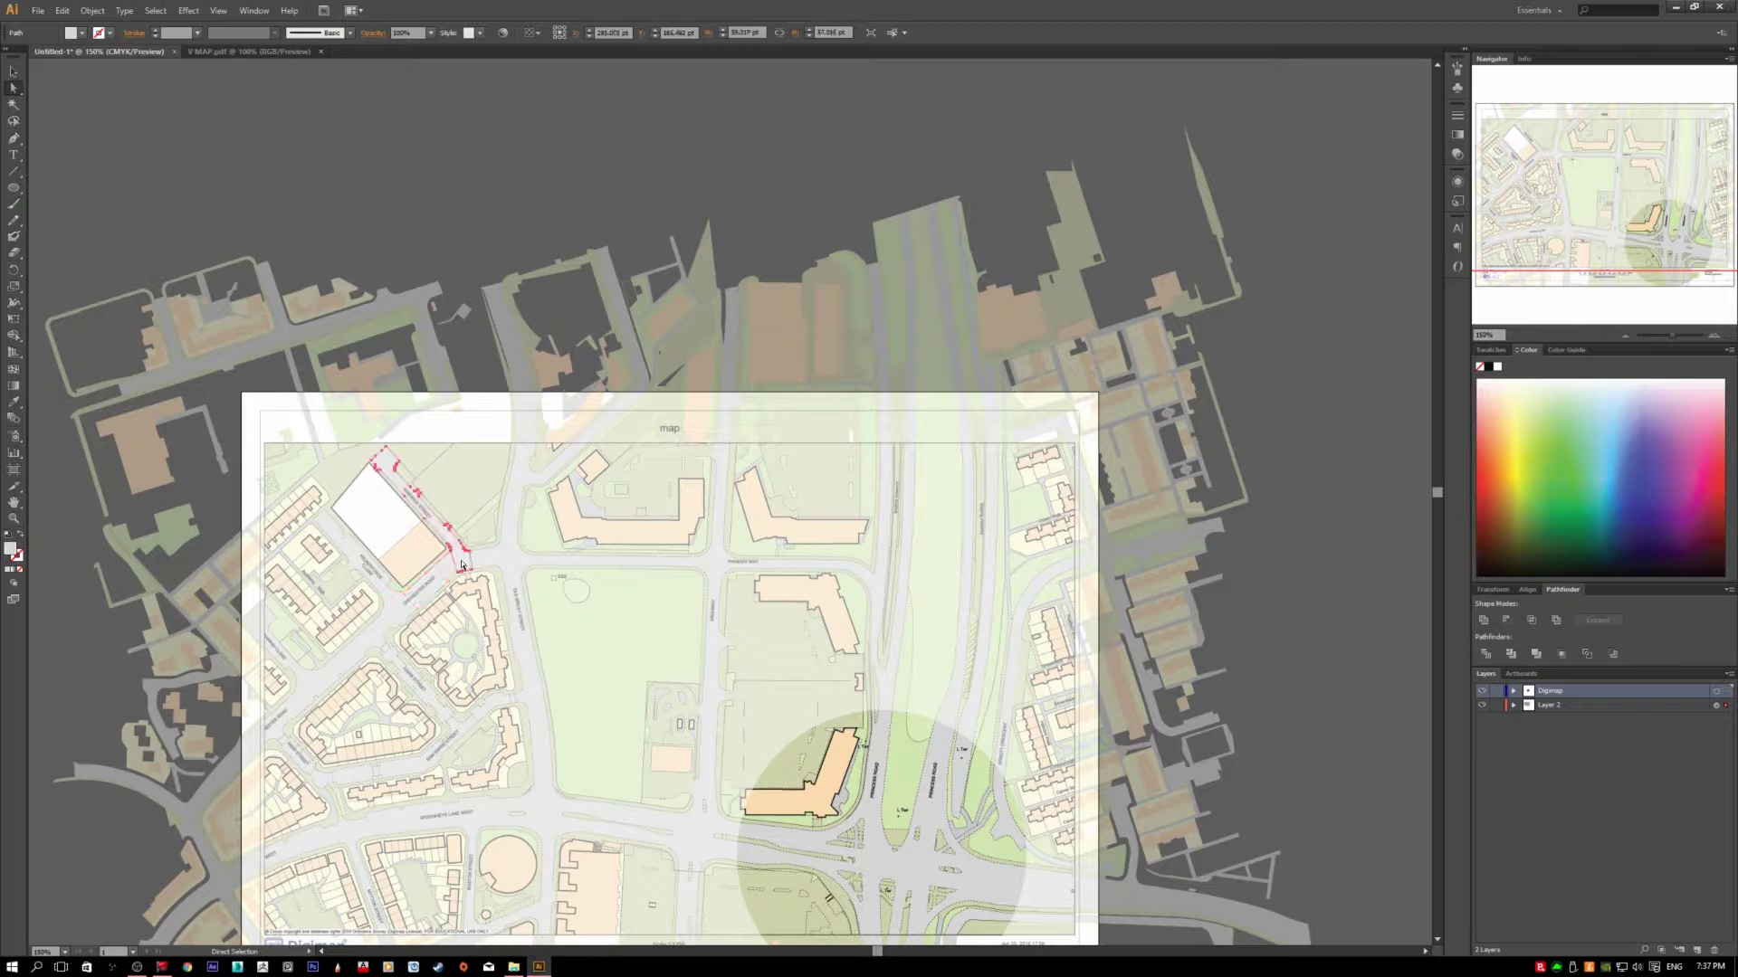
left_click(540, 588)
scroll(864, 709, "down", 4)
scroll(864, 709, "down", 2)
left_click(1296, 599)
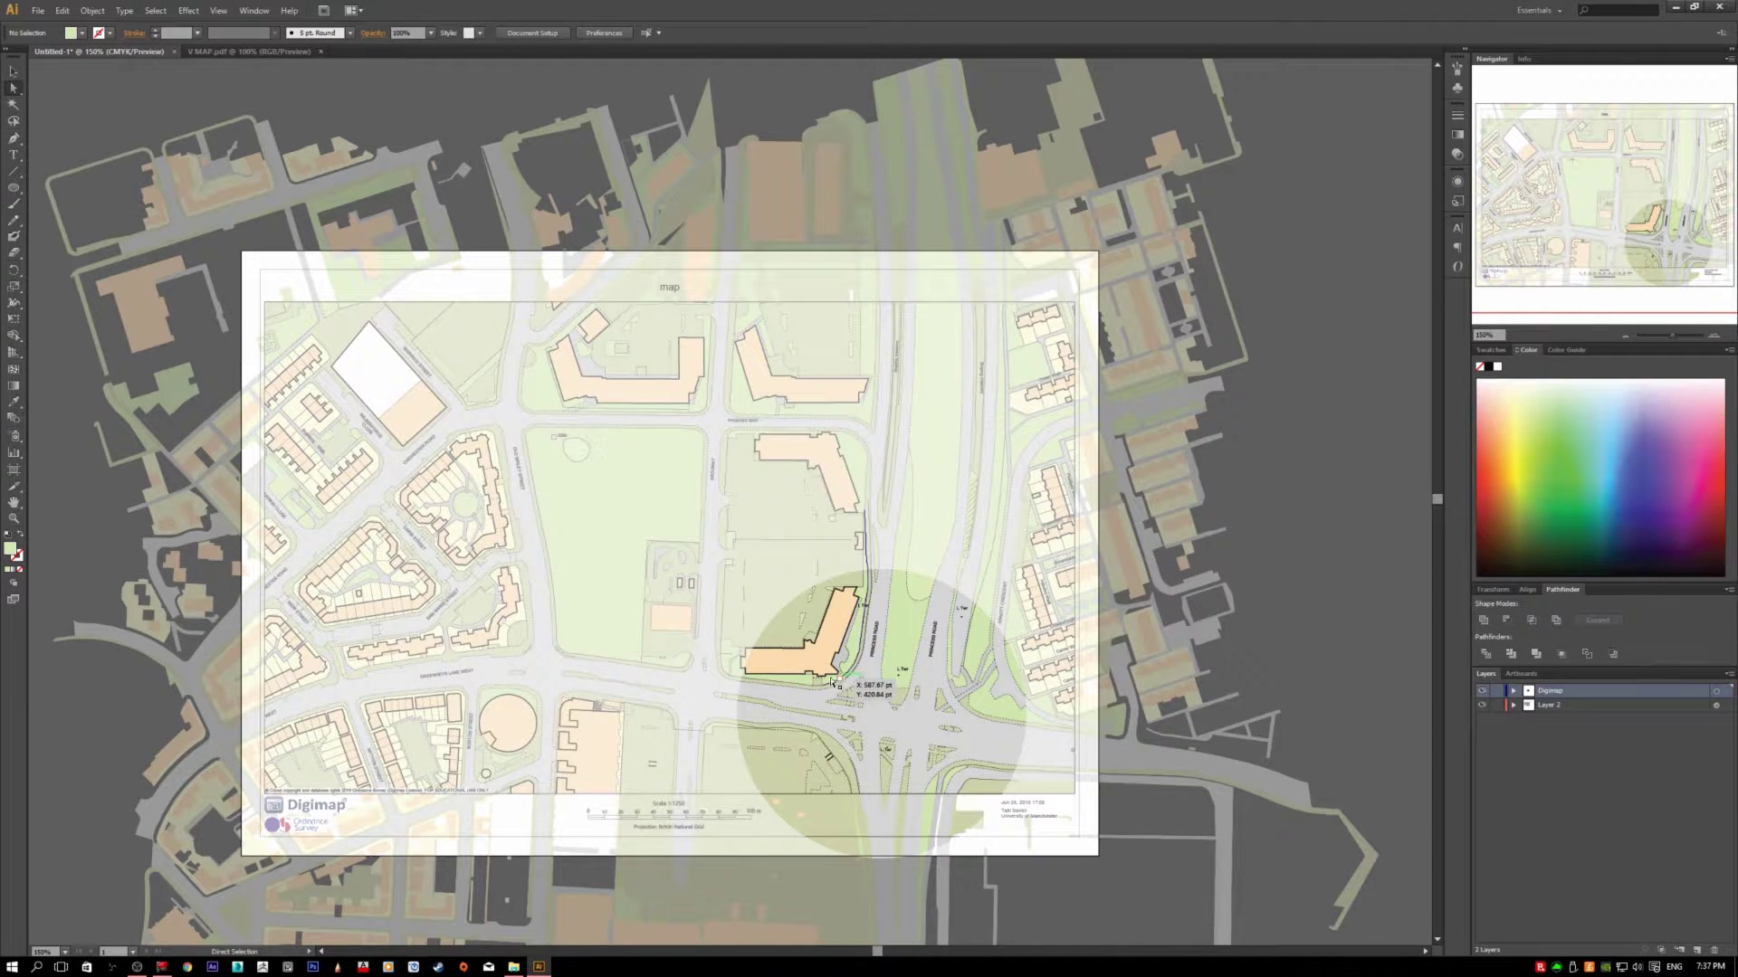
scroll(832, 684, "down", 1)
key("v")
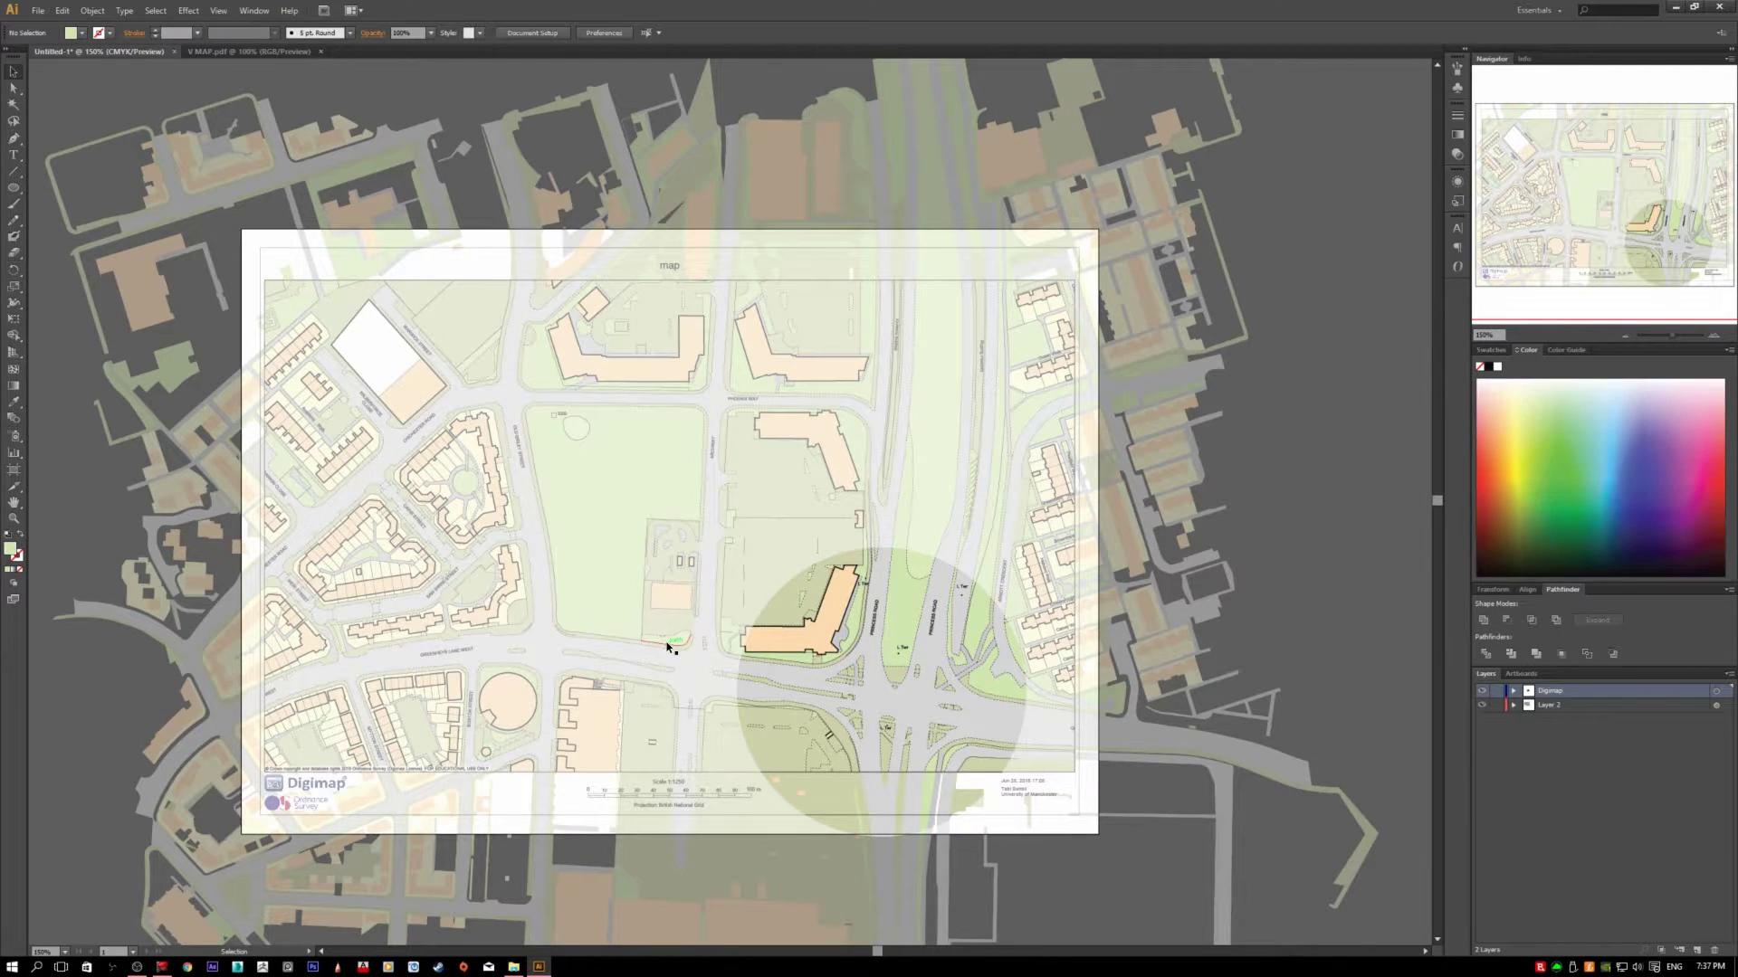
left_click(667, 646)
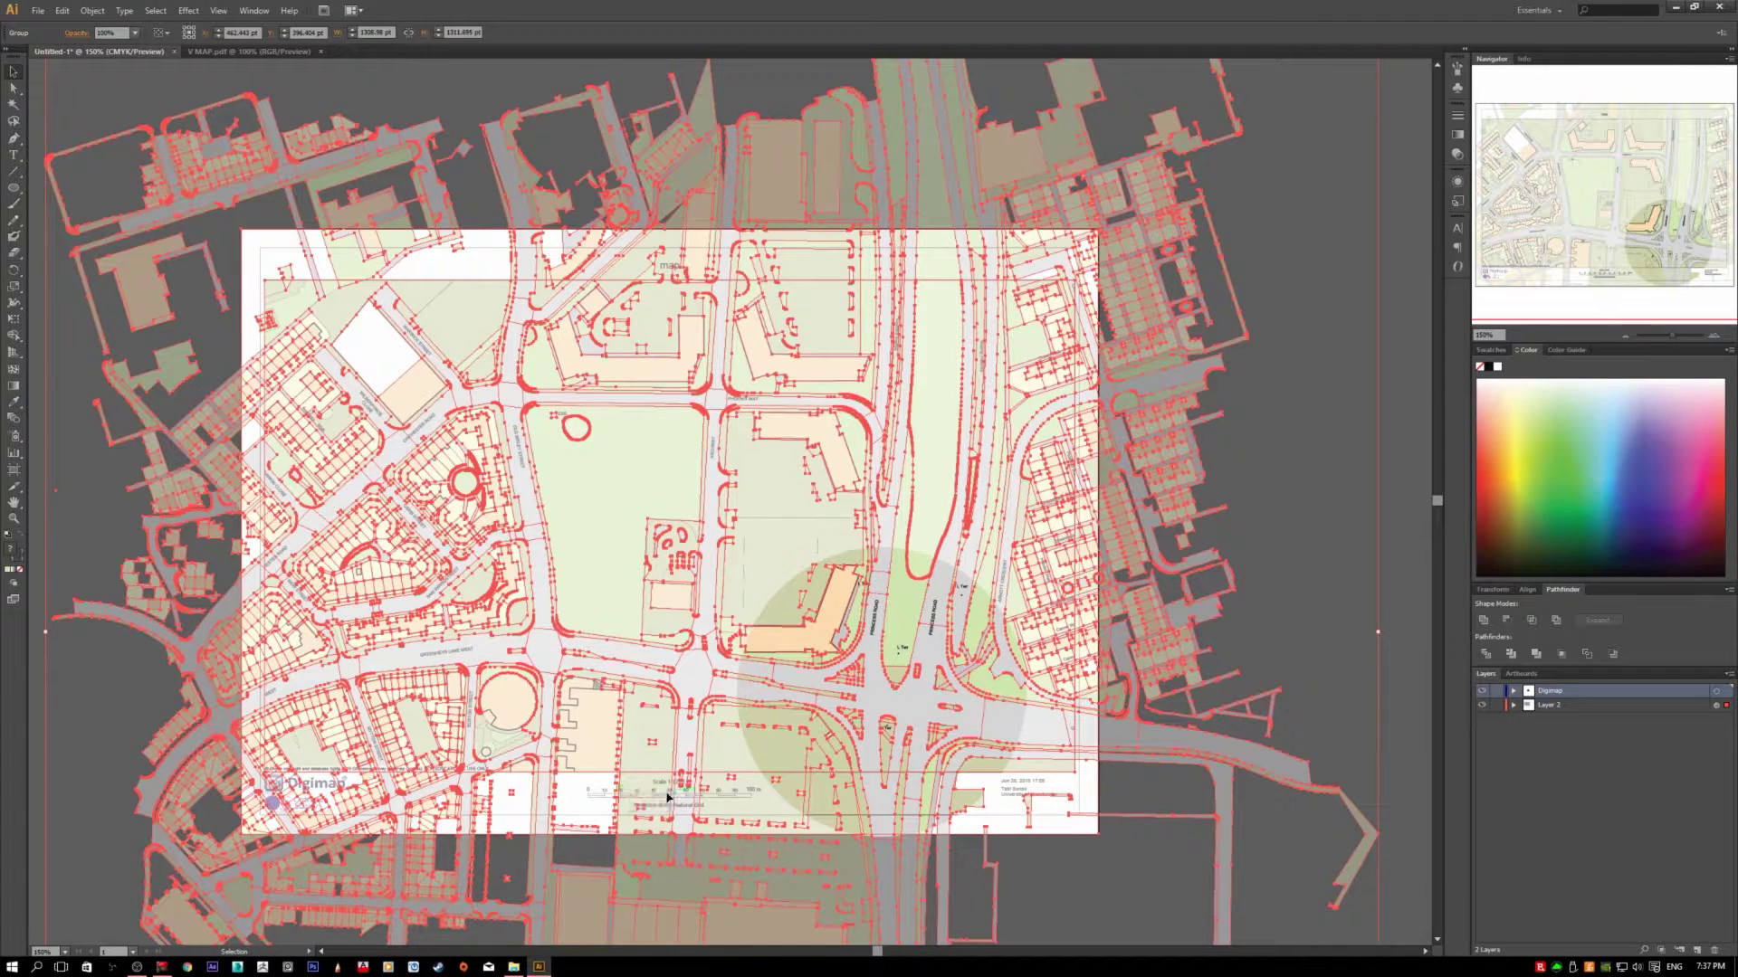
left_click(1398, 567)
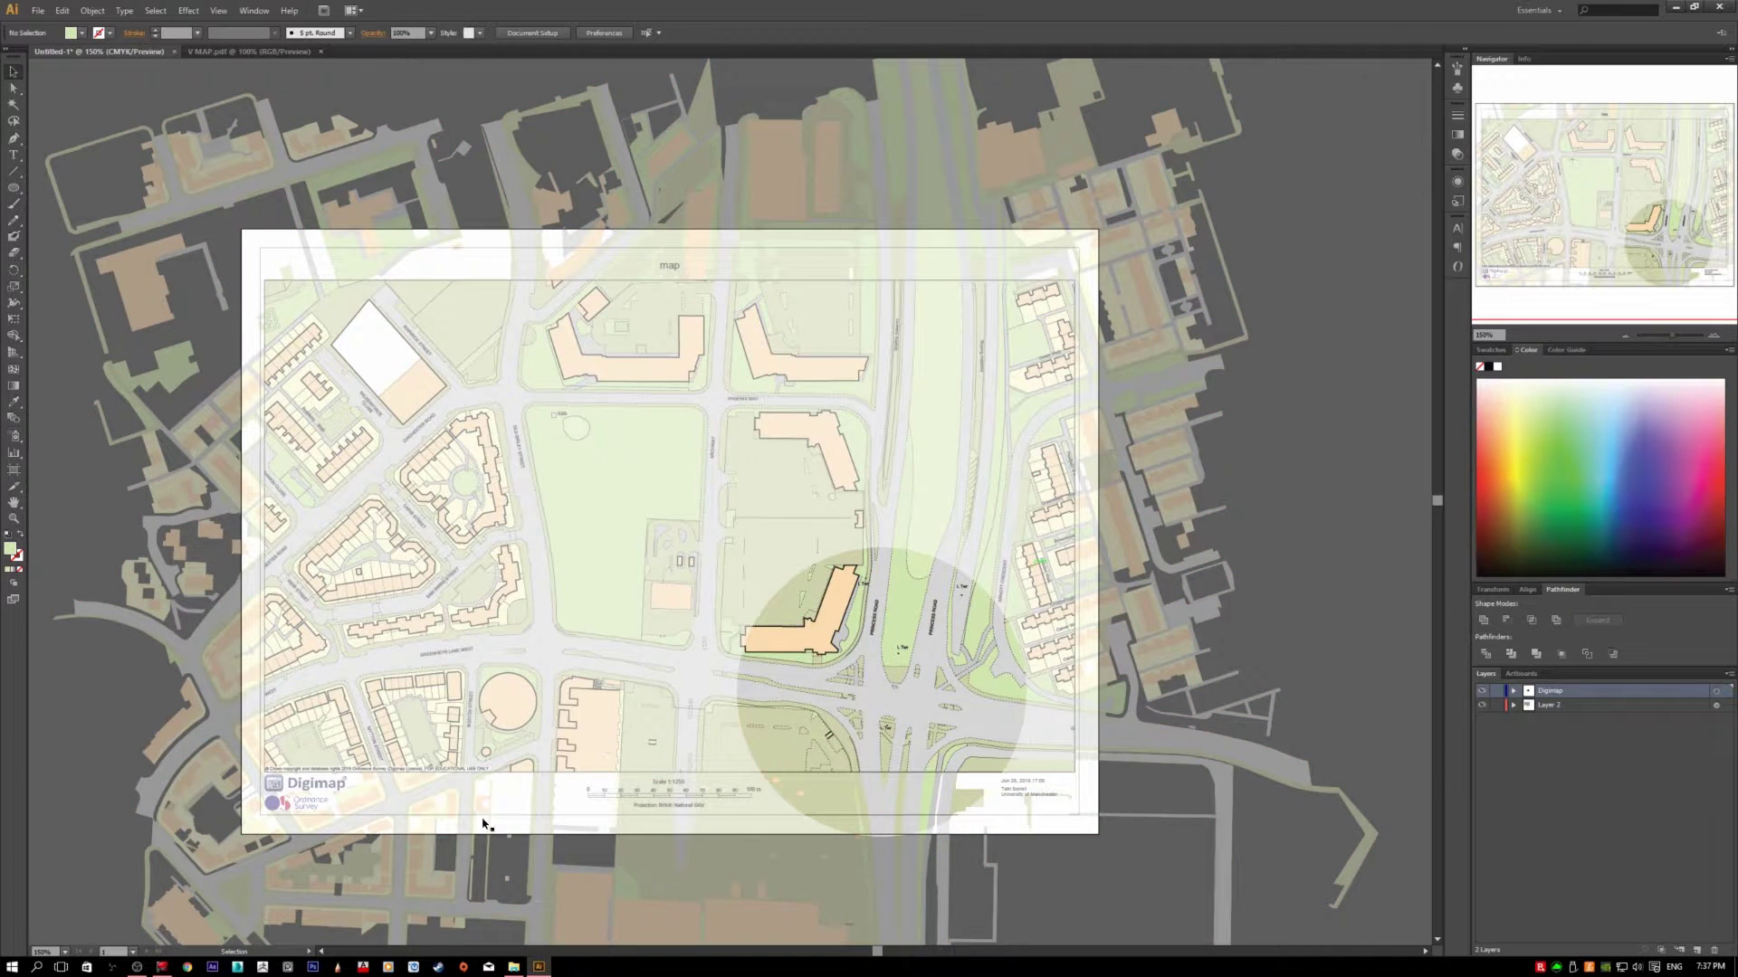
left_click(309, 788)
double_click(308, 788)
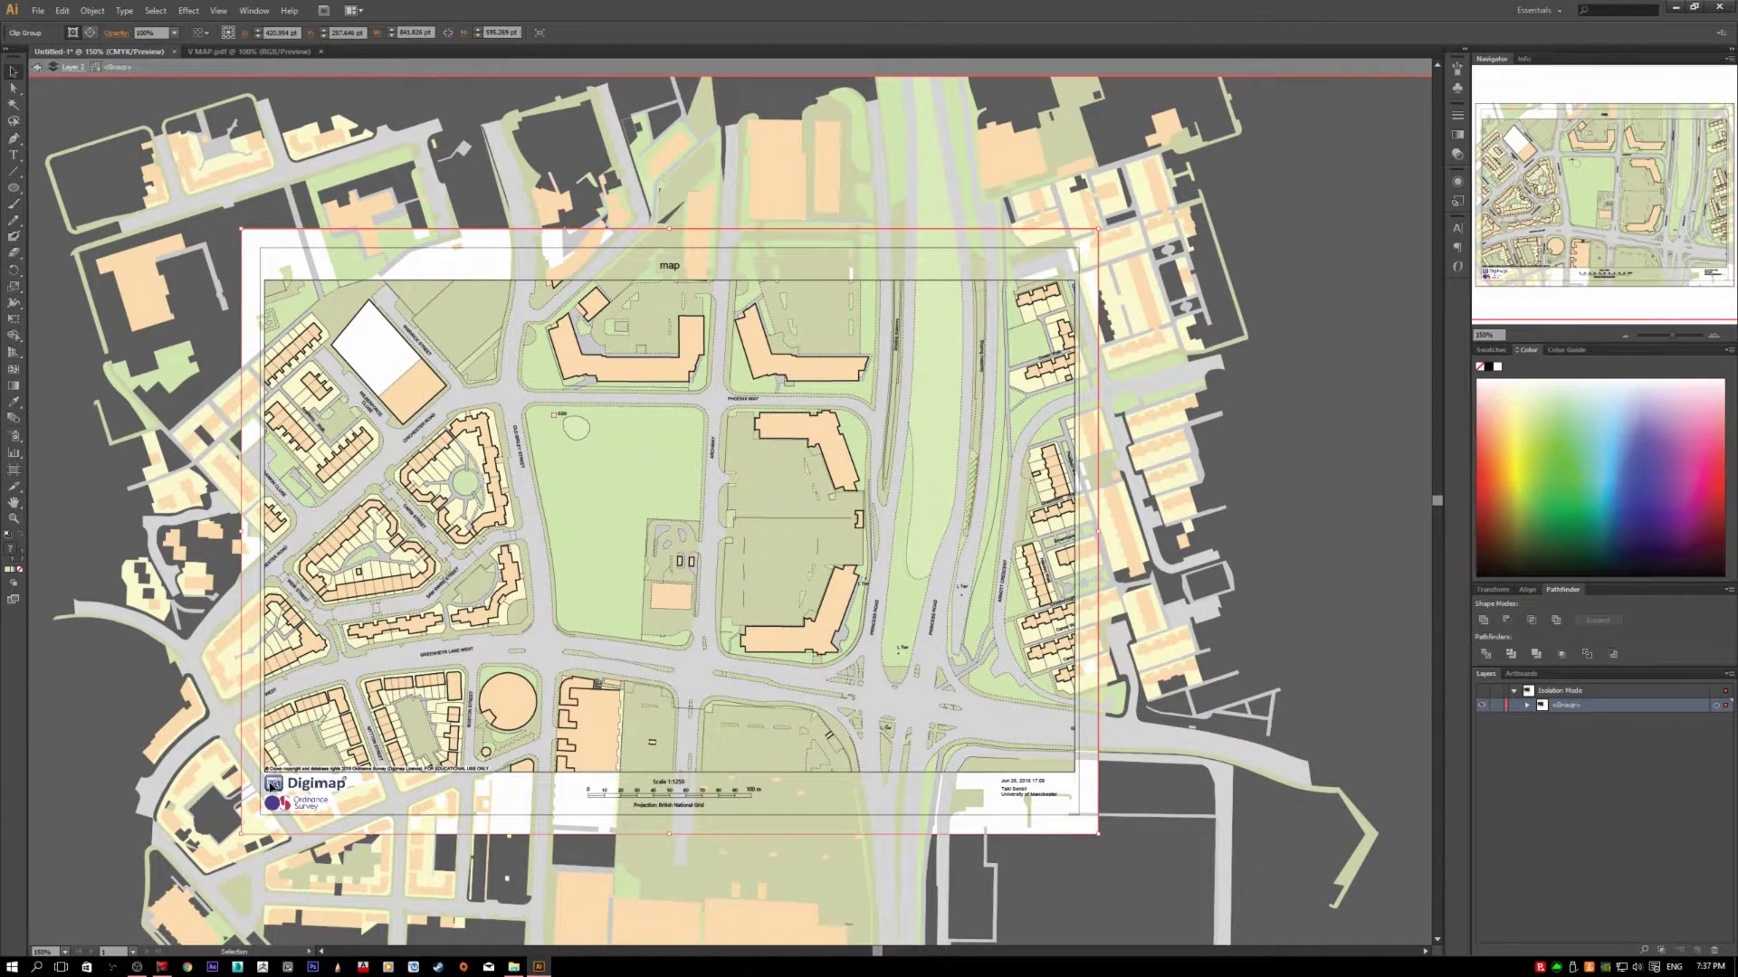
double_click(271, 787)
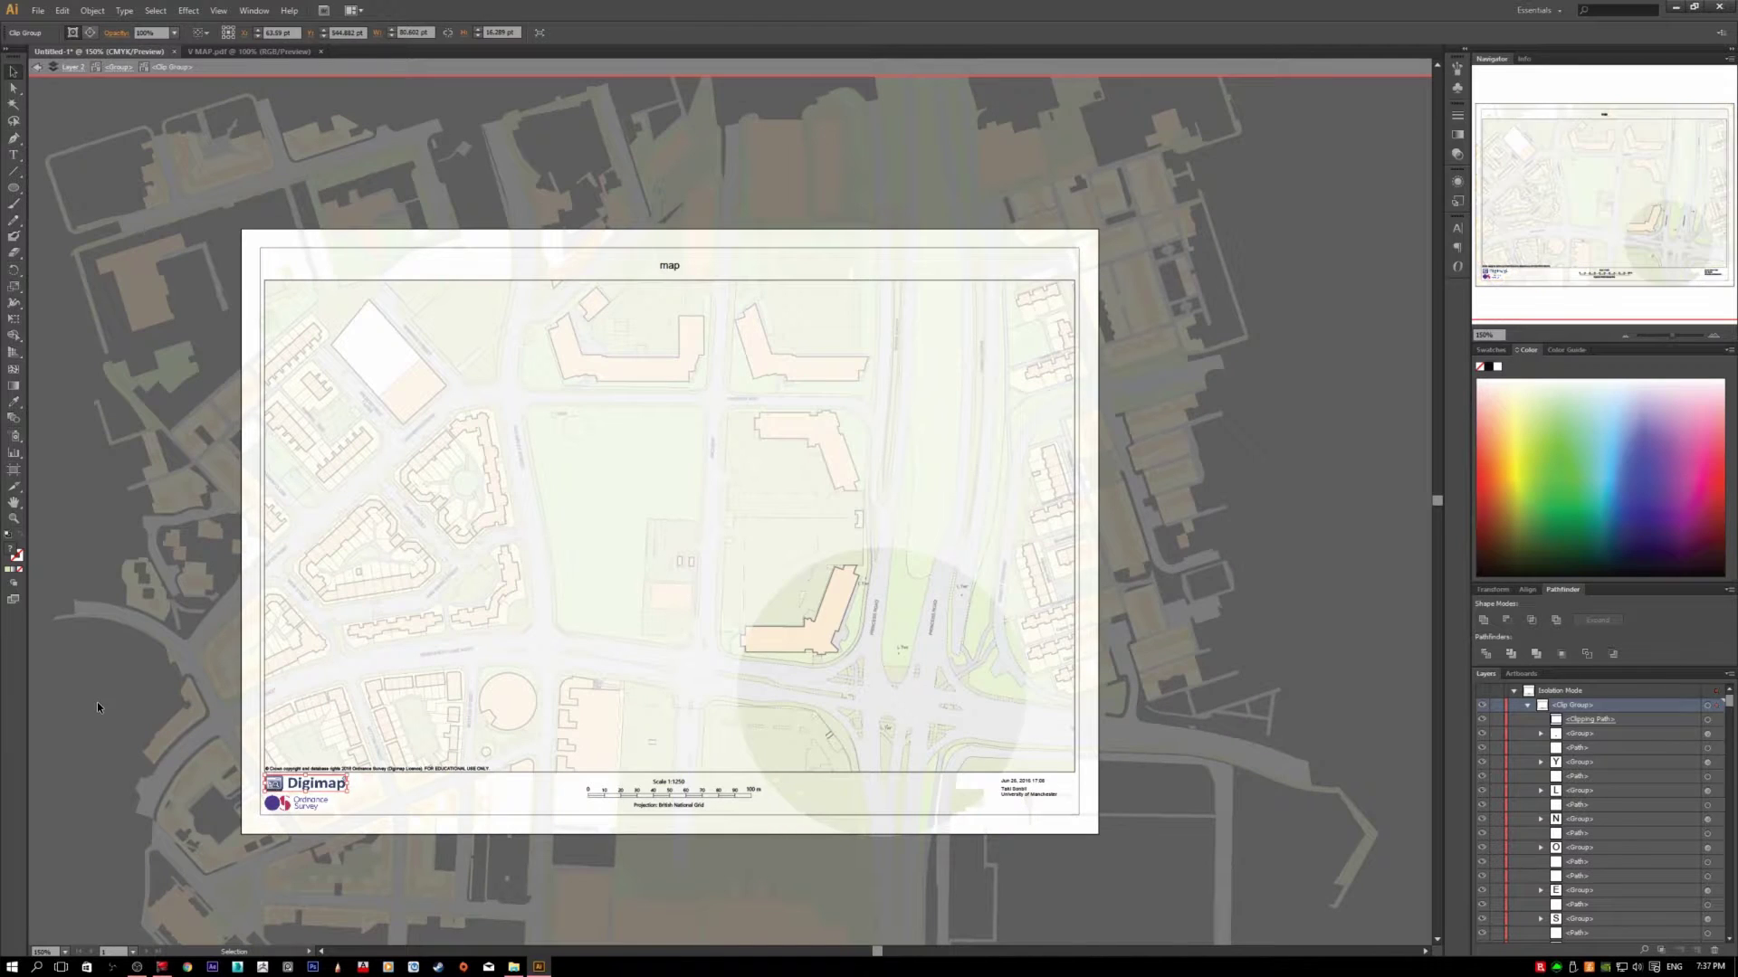
double_click(96, 702)
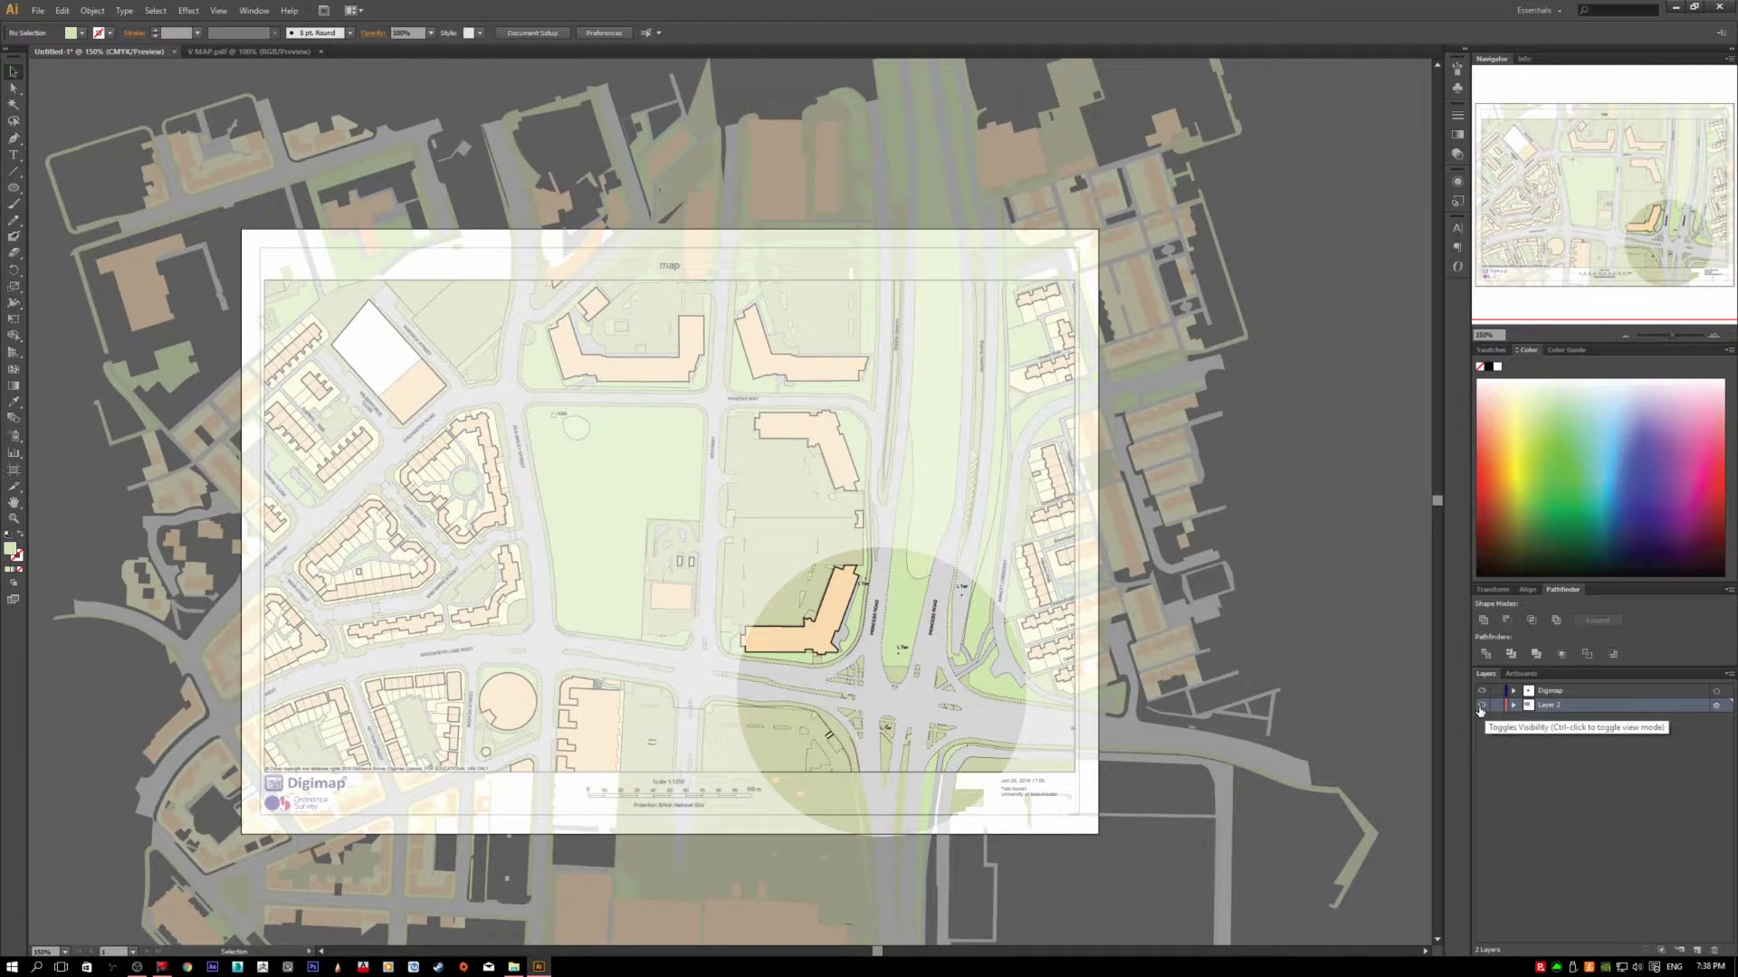
Step: Hide the Digimap layer and leave the base map deselected
left_click(1480, 694)
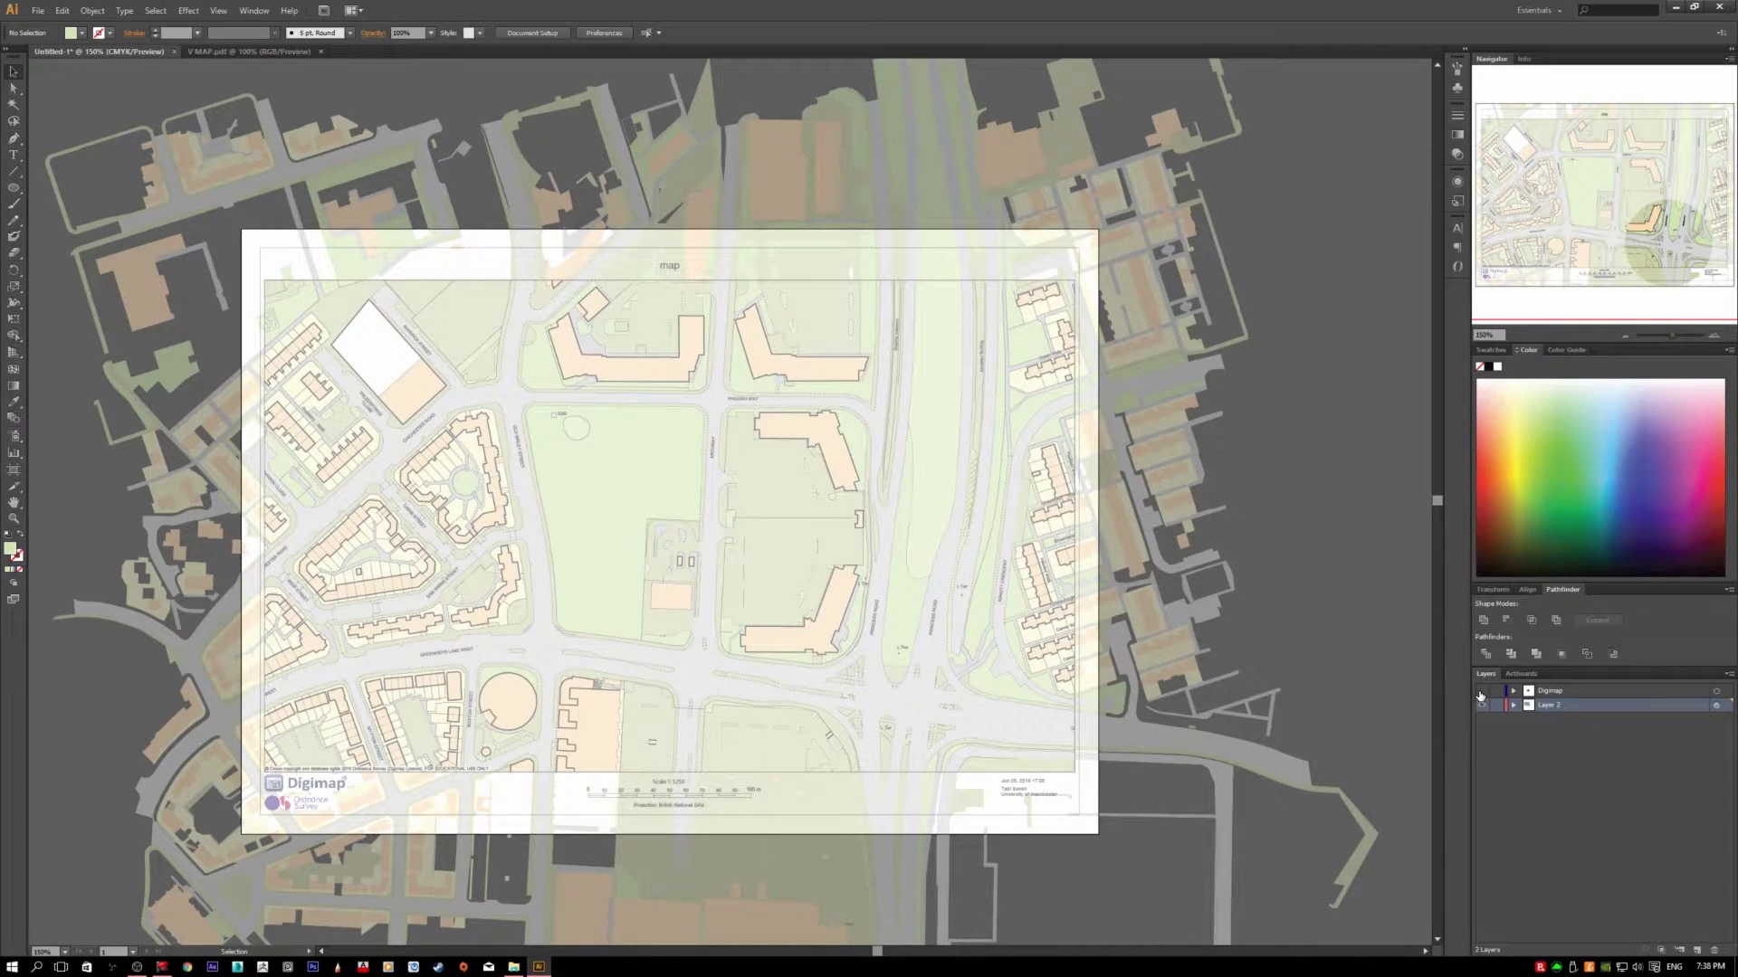
left_click(994, 616)
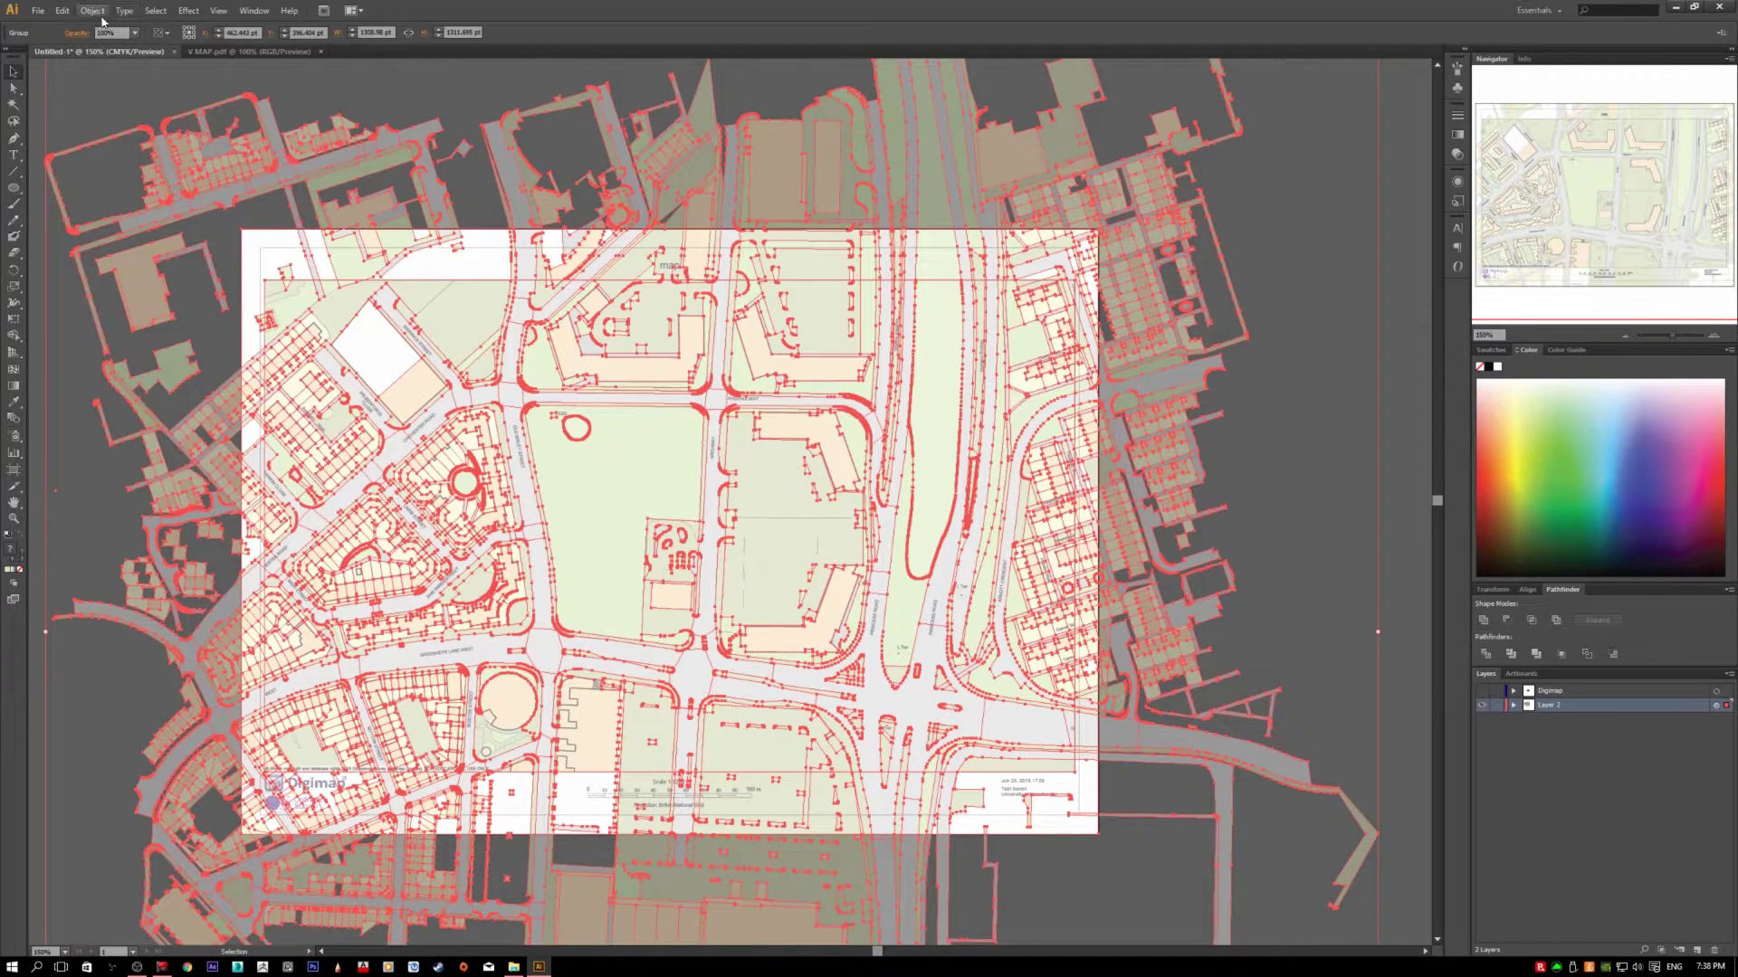
left_click(1327, 552)
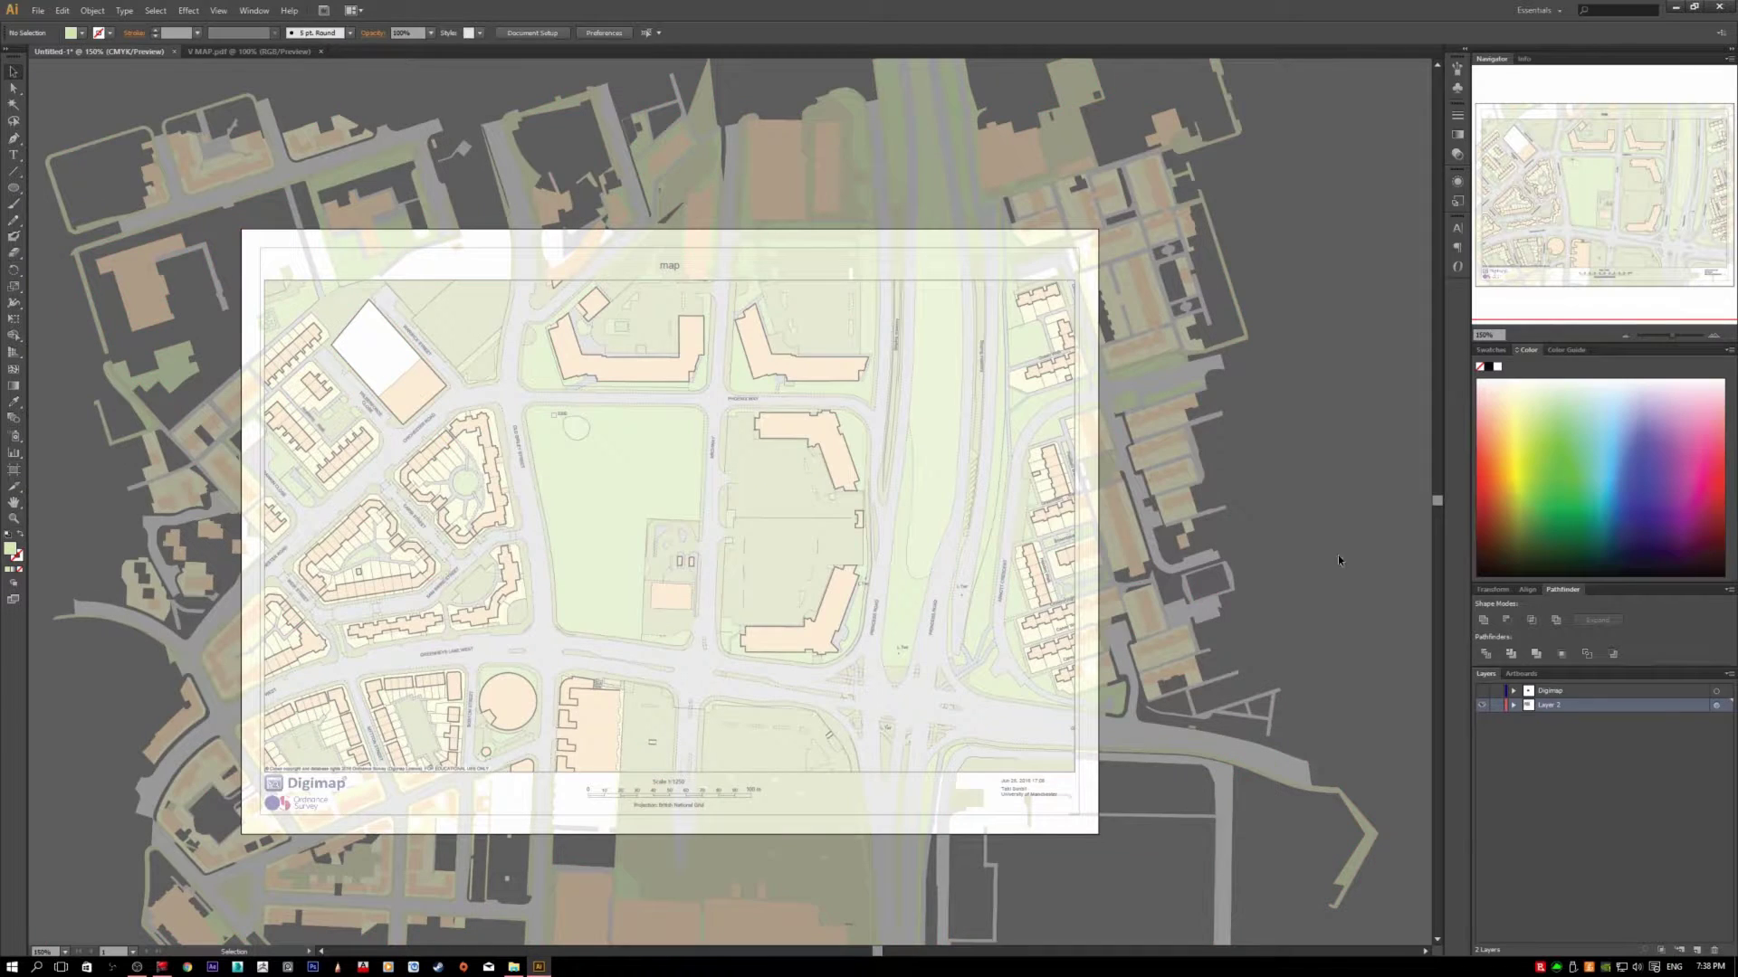
Step: Set the opacity of all Layer 2 artwork to 100% and deselect it
left_click(1716, 705)
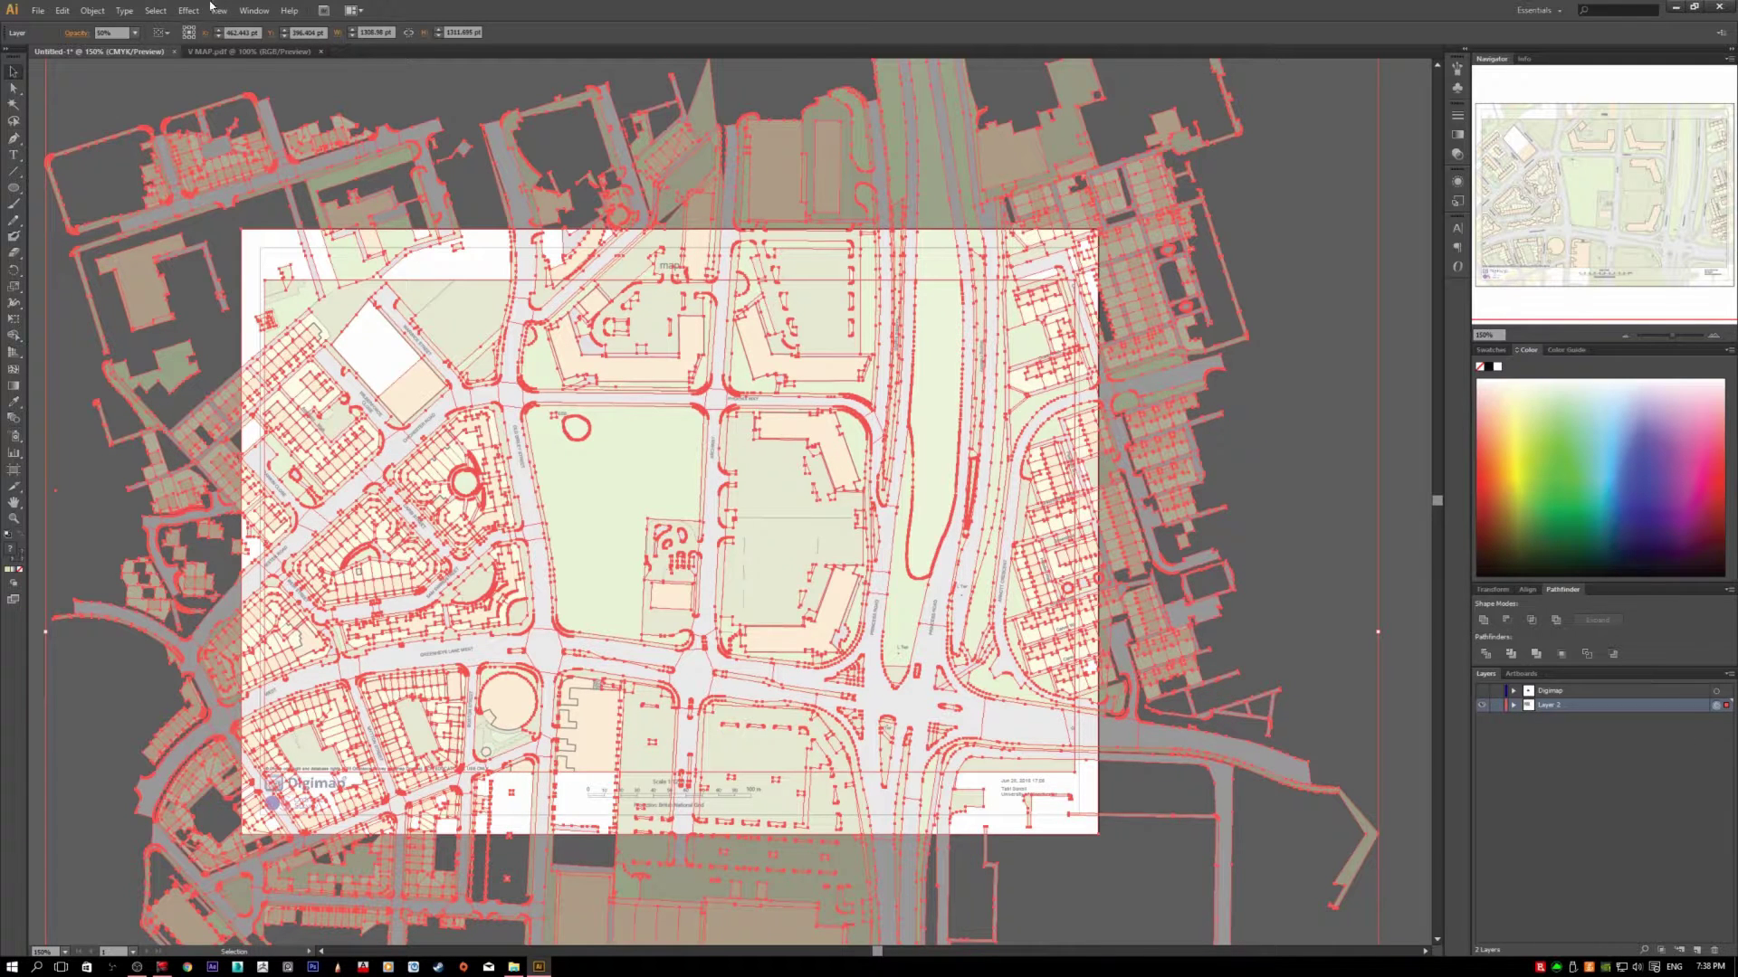
left_click(135, 32)
left_click(157, 203)
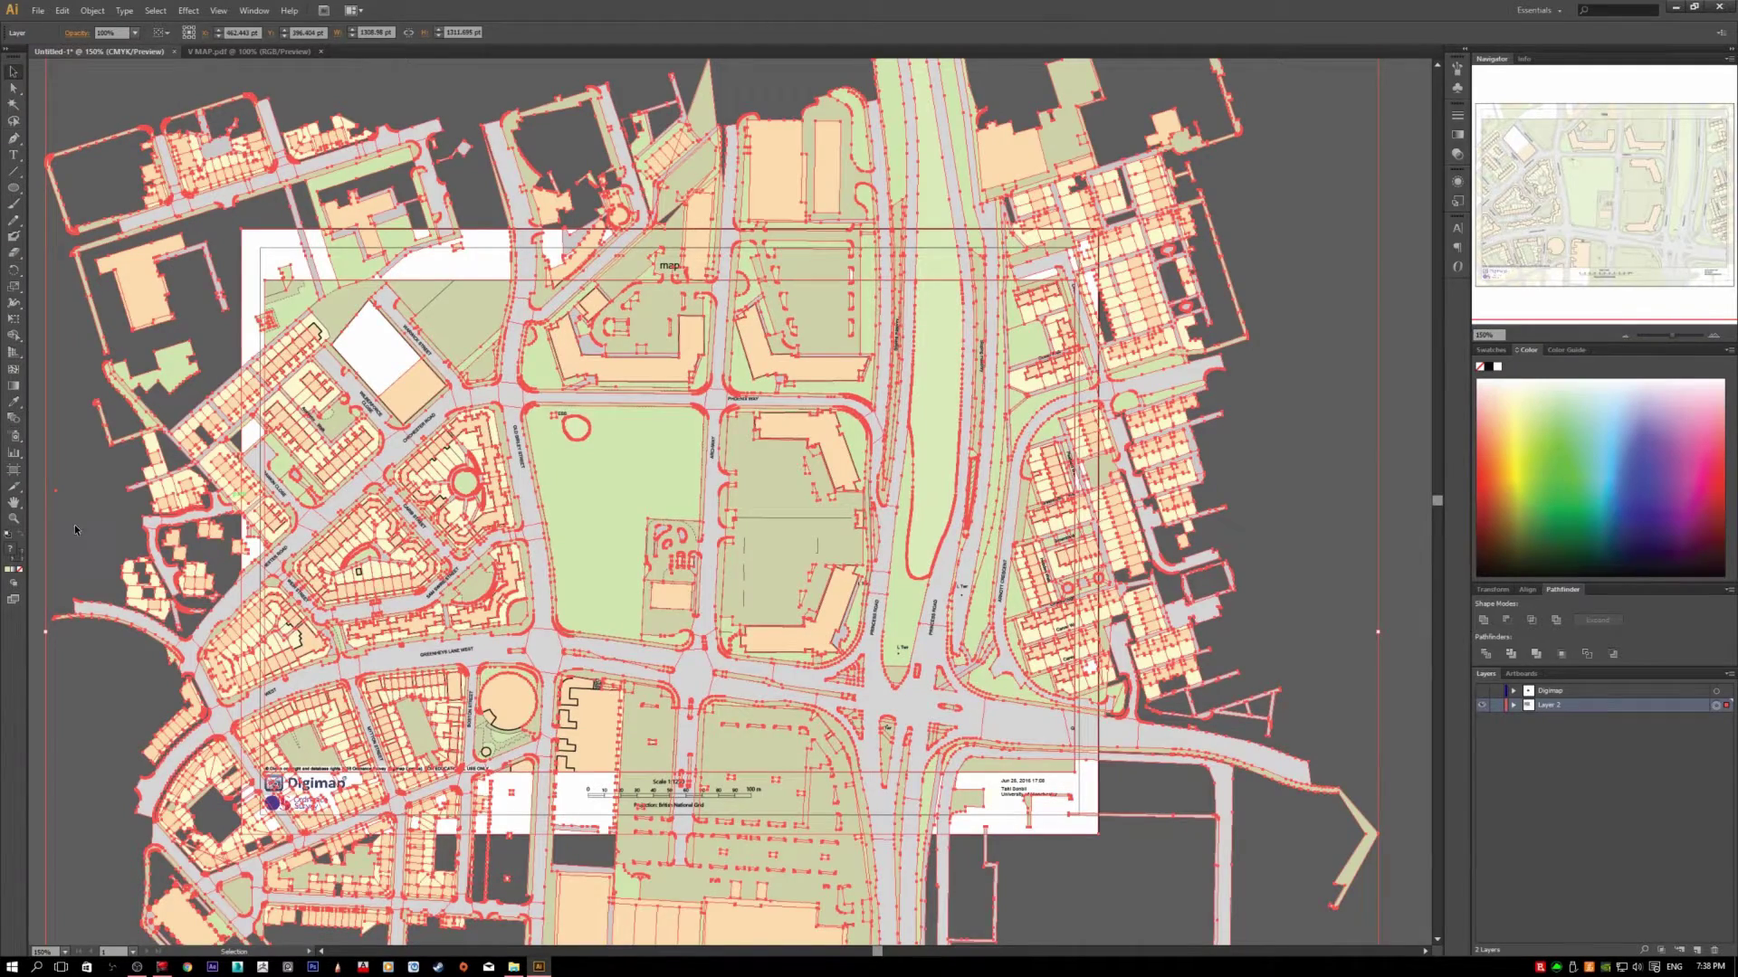
left_click(111, 508)
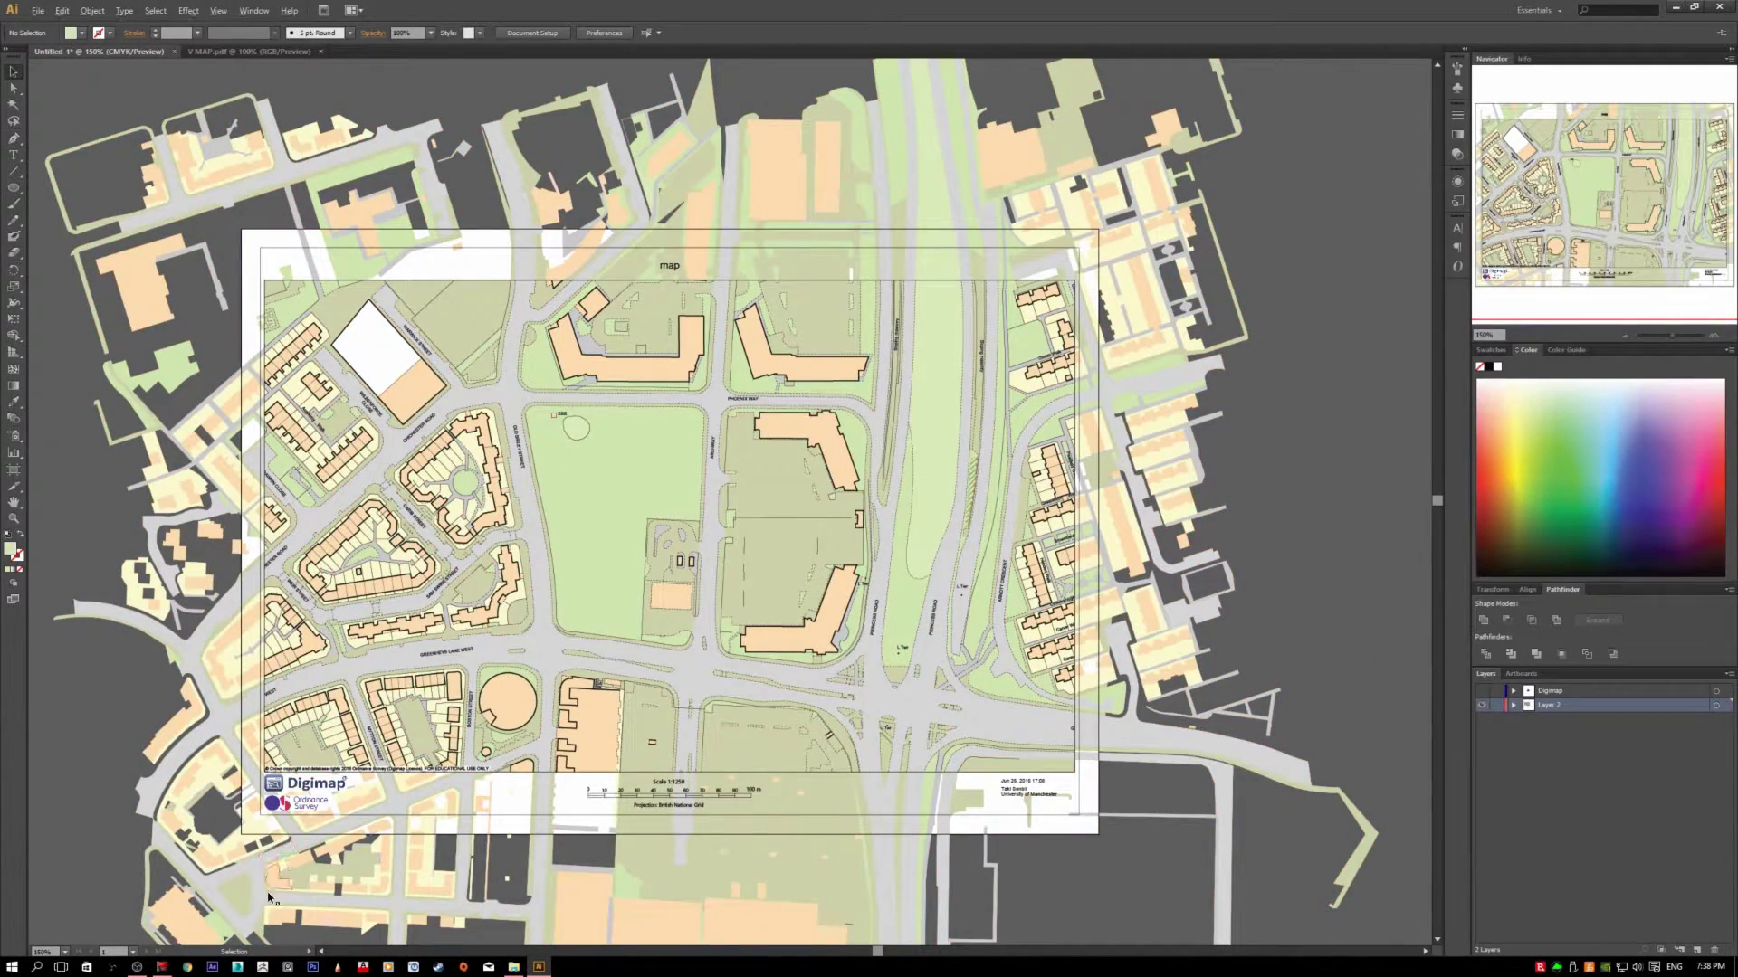
Step: Delete the Digimap logo and its background from below the map frame using Direct Selection
scroll(268, 867, "up", 3)
key("a")
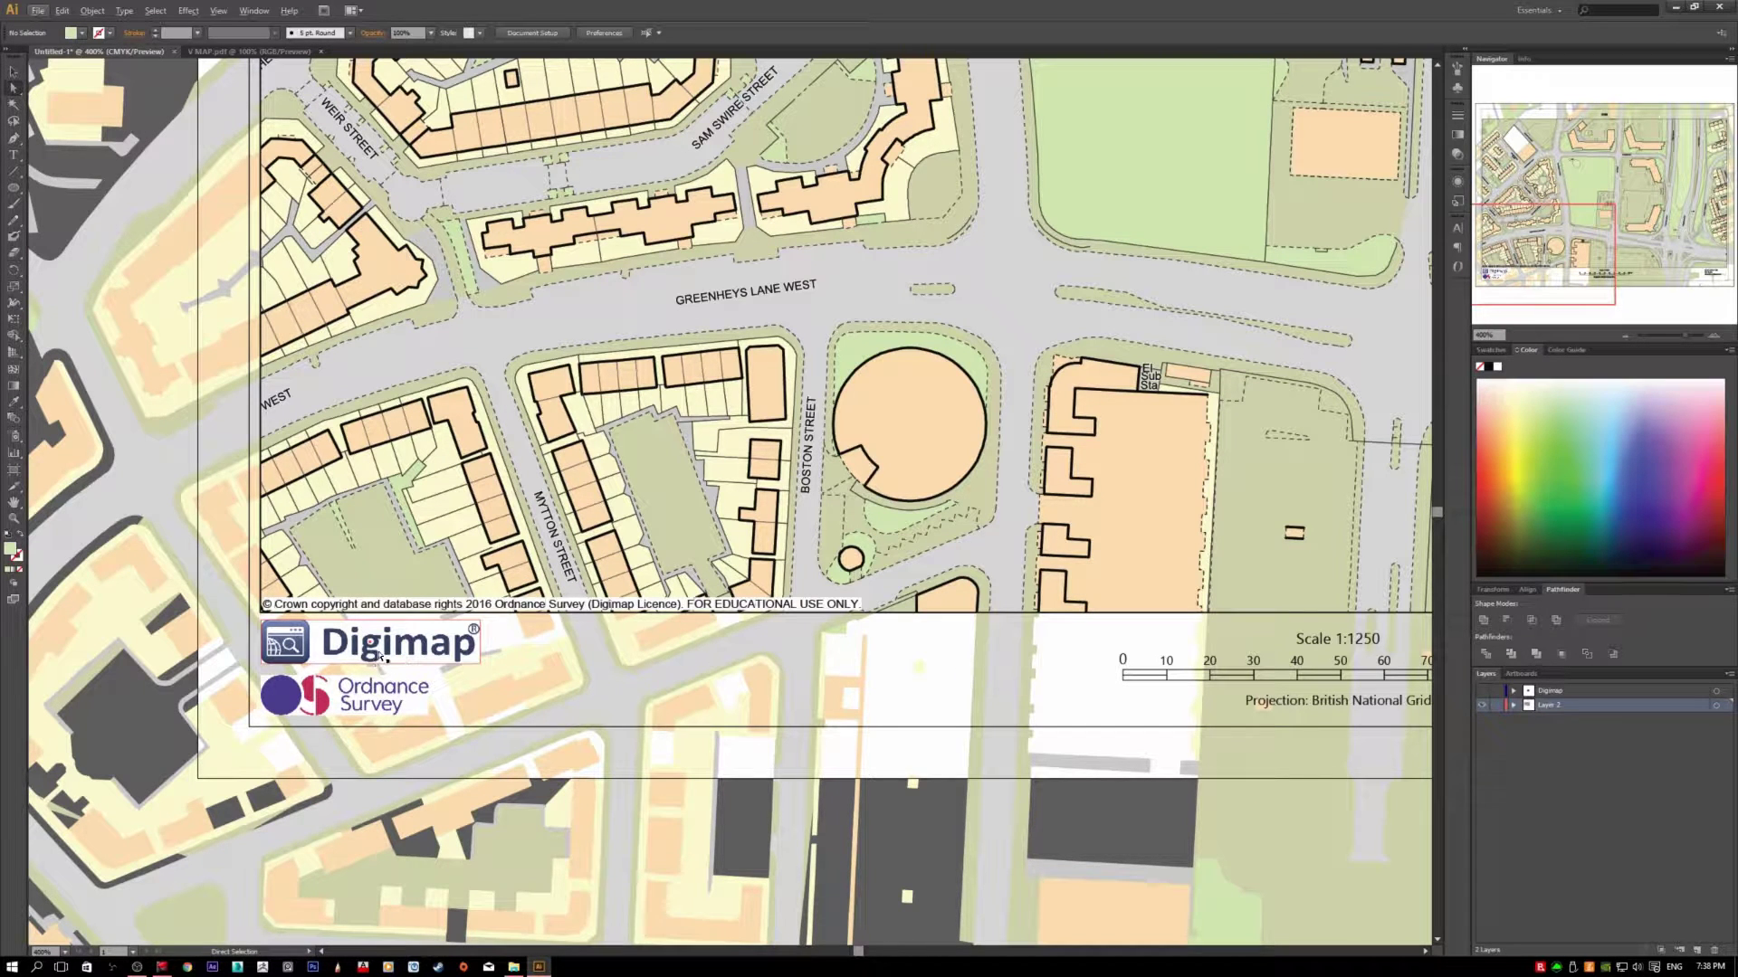
left_click(383, 661)
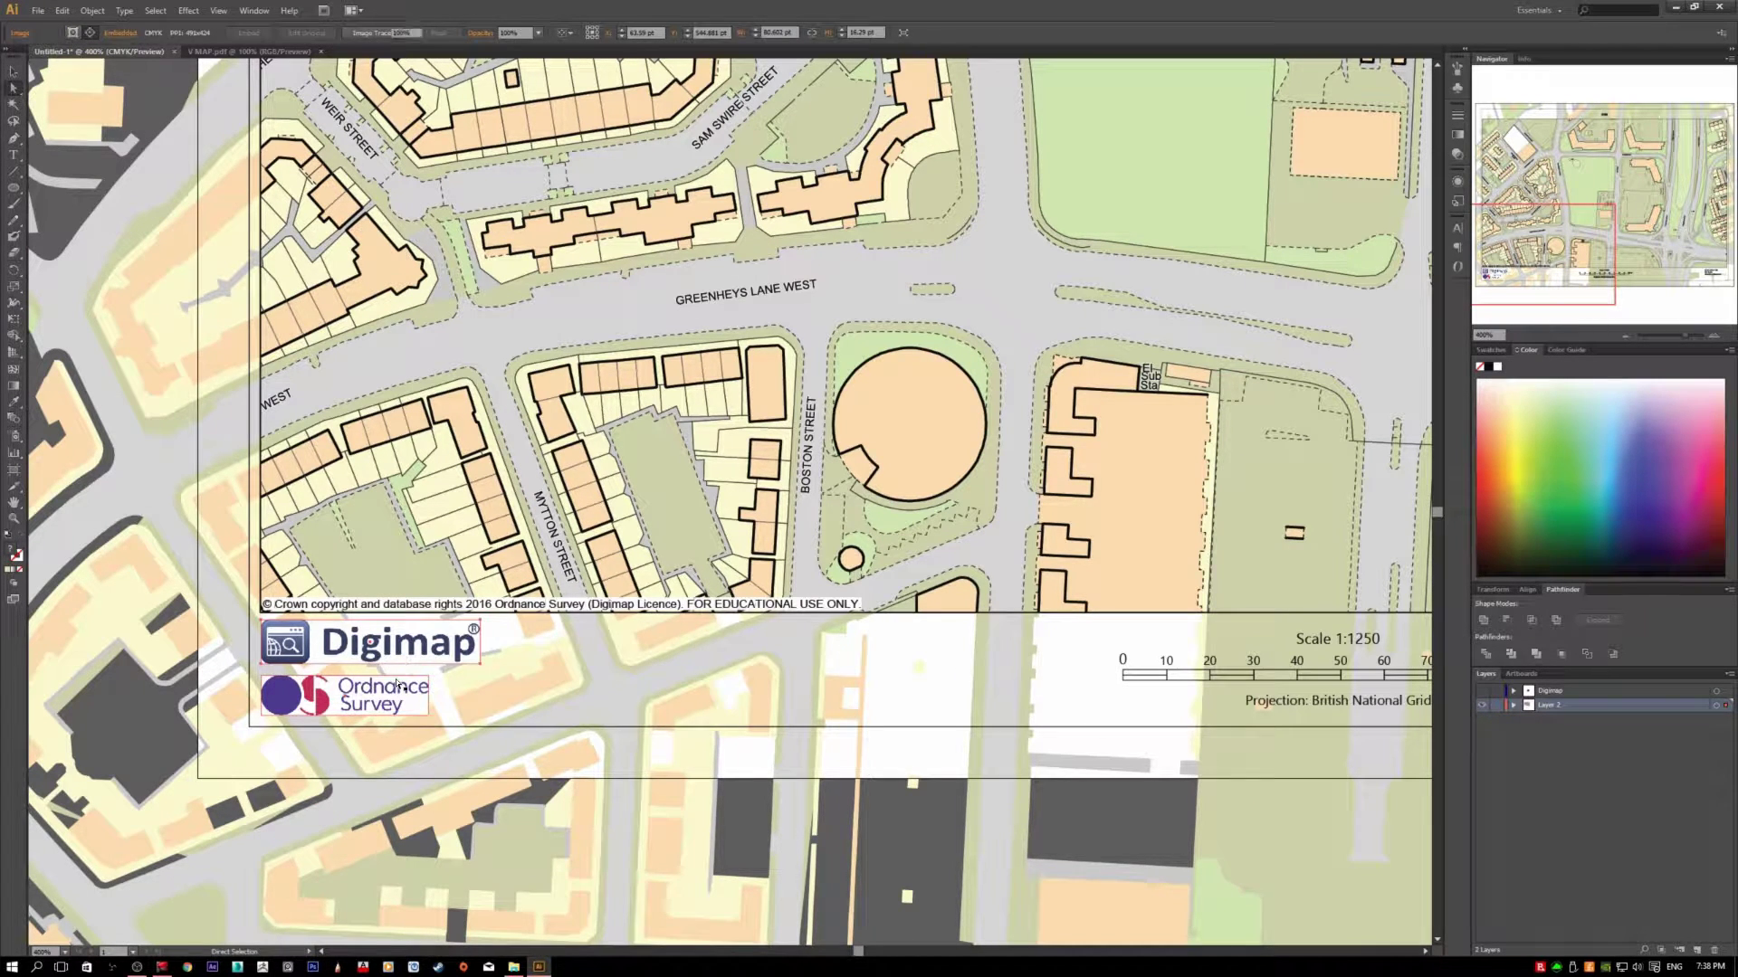
key("Delete")
left_click(371, 644)
key("Delete")
Step: Delete the Ordnance Survey logo and the white box behind it
left_click(384, 697)
key("Delete")
left_click(421, 710)
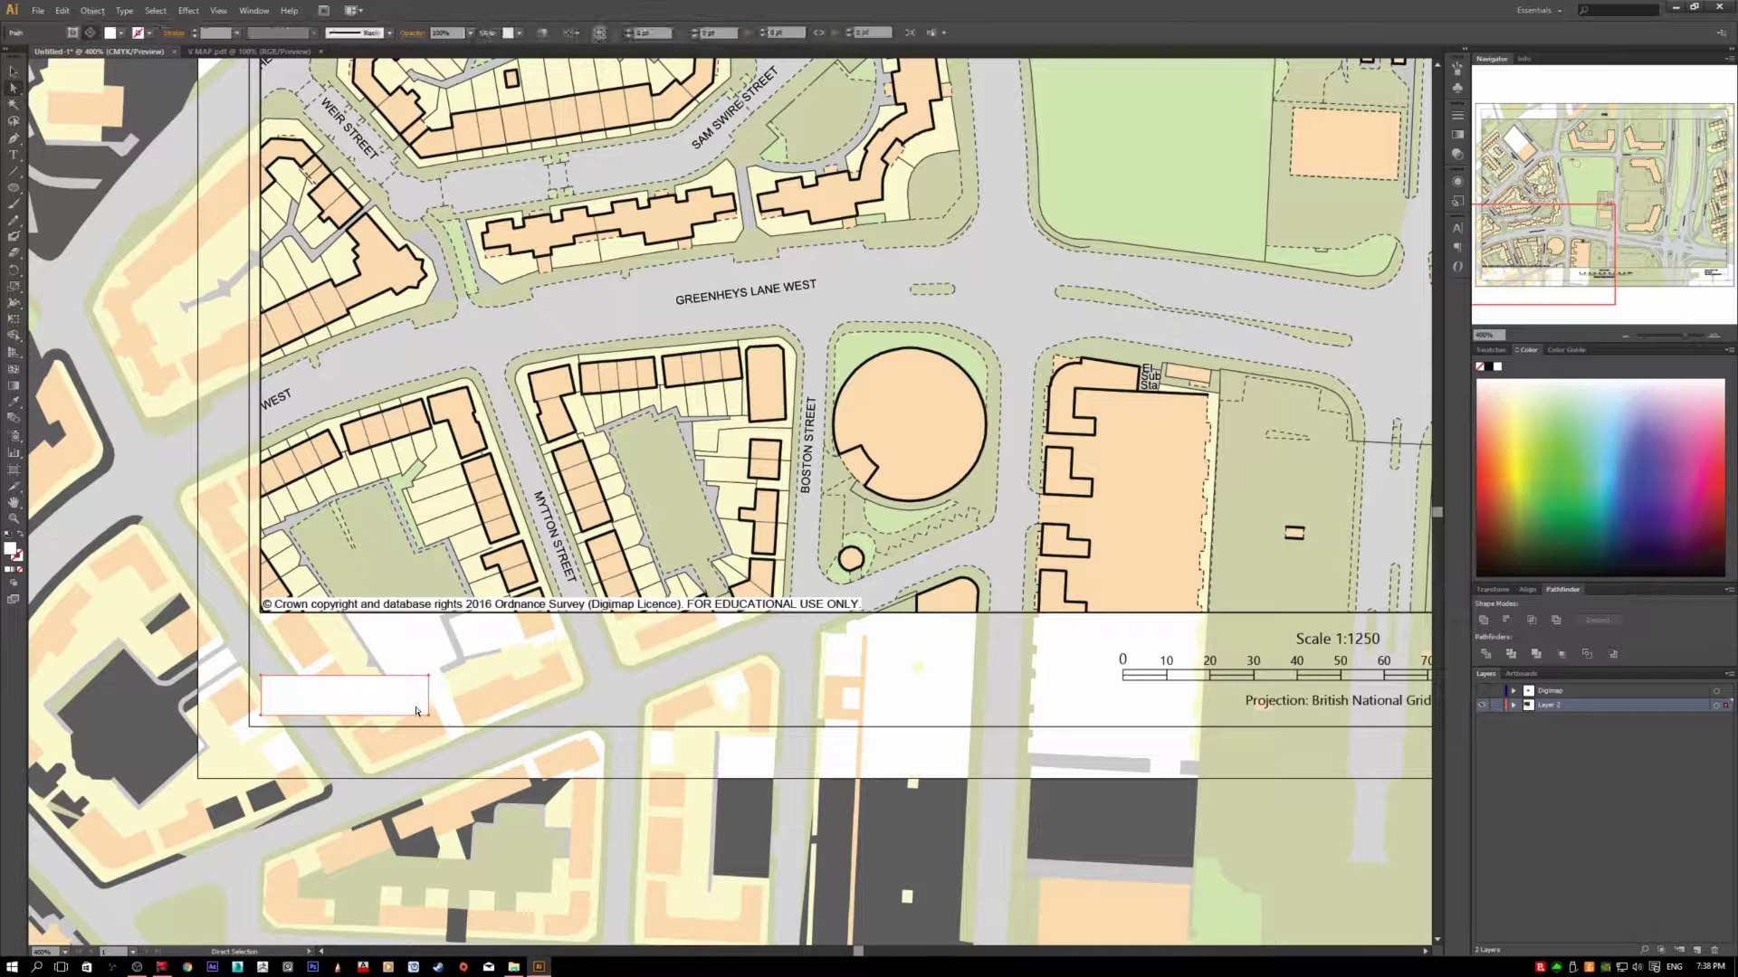
key("Delete")
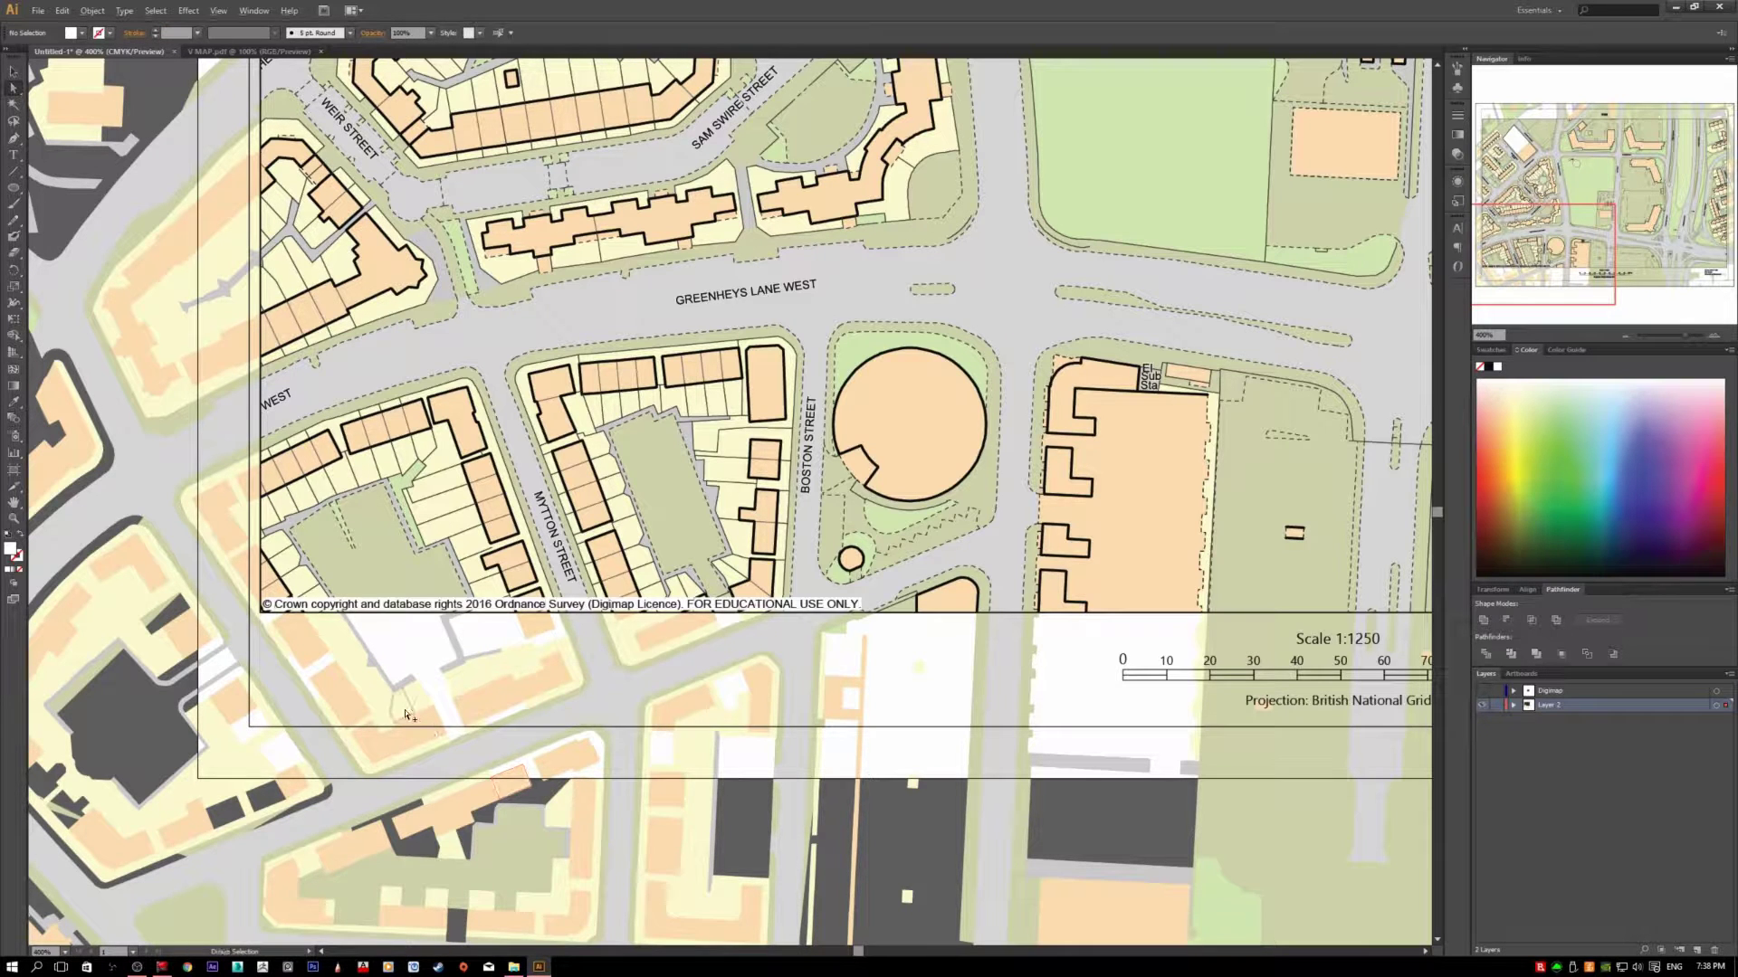
Step: Delete the small unfilled outline path in the housing plot just below the copyright line
scroll(407, 715, "down", 3)
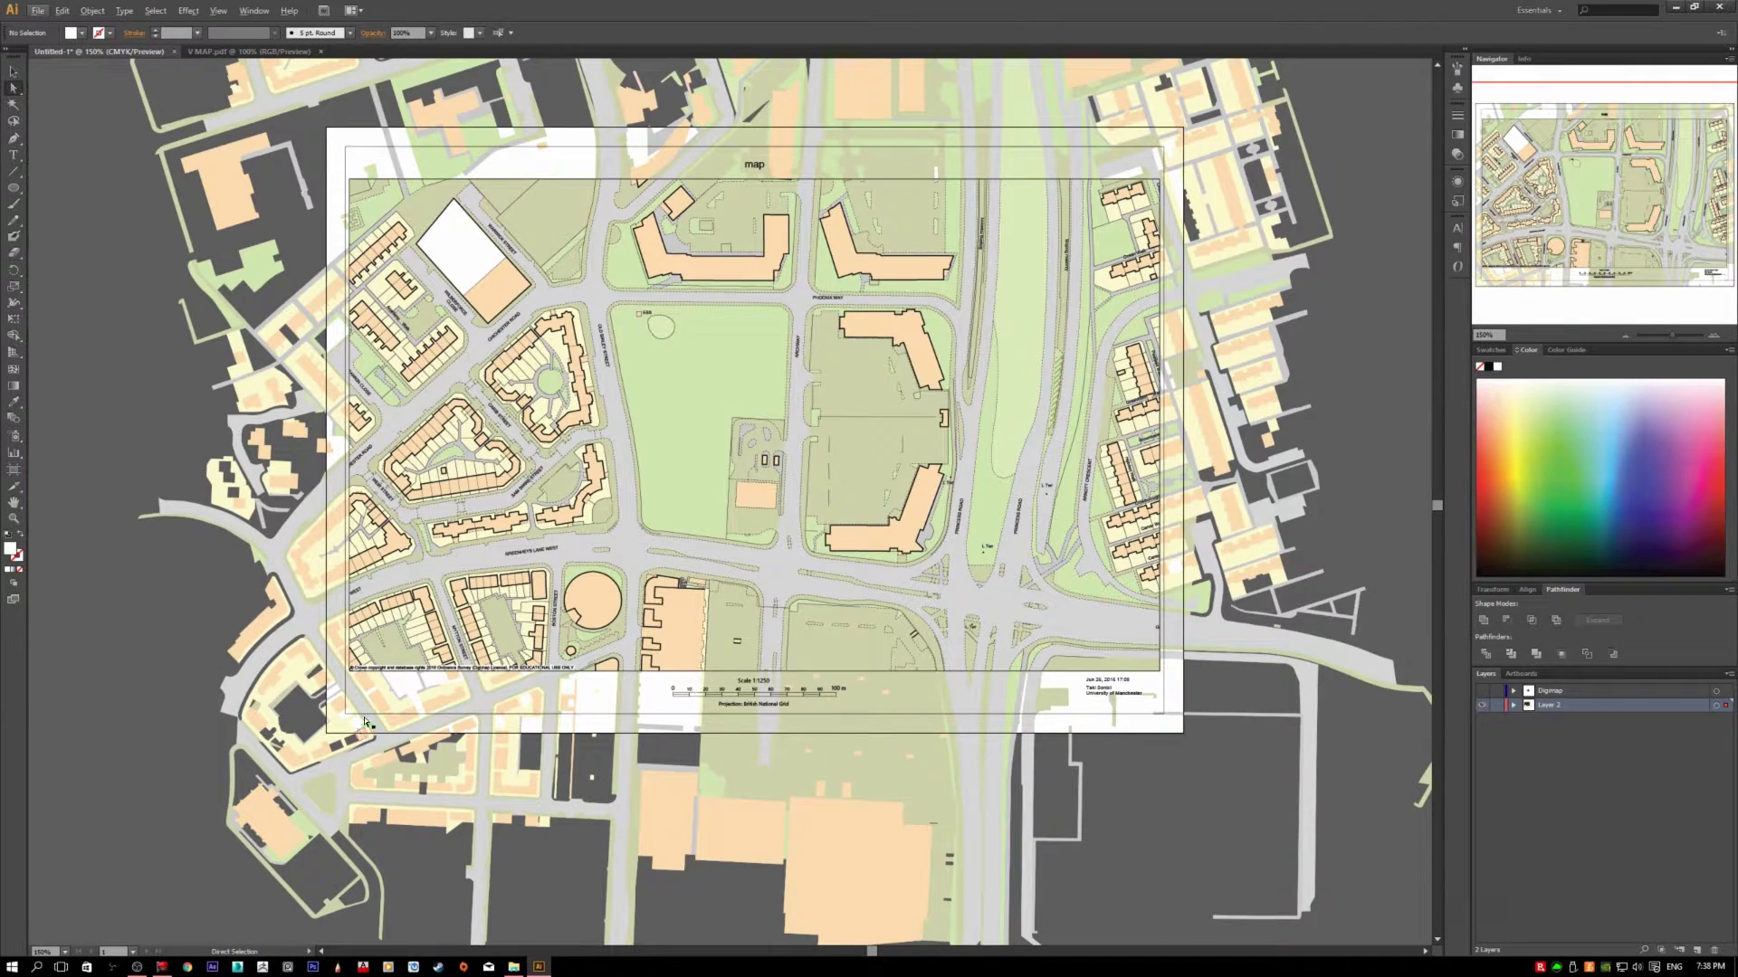
left_click(389, 693)
scroll(369, 709, "up", 5)
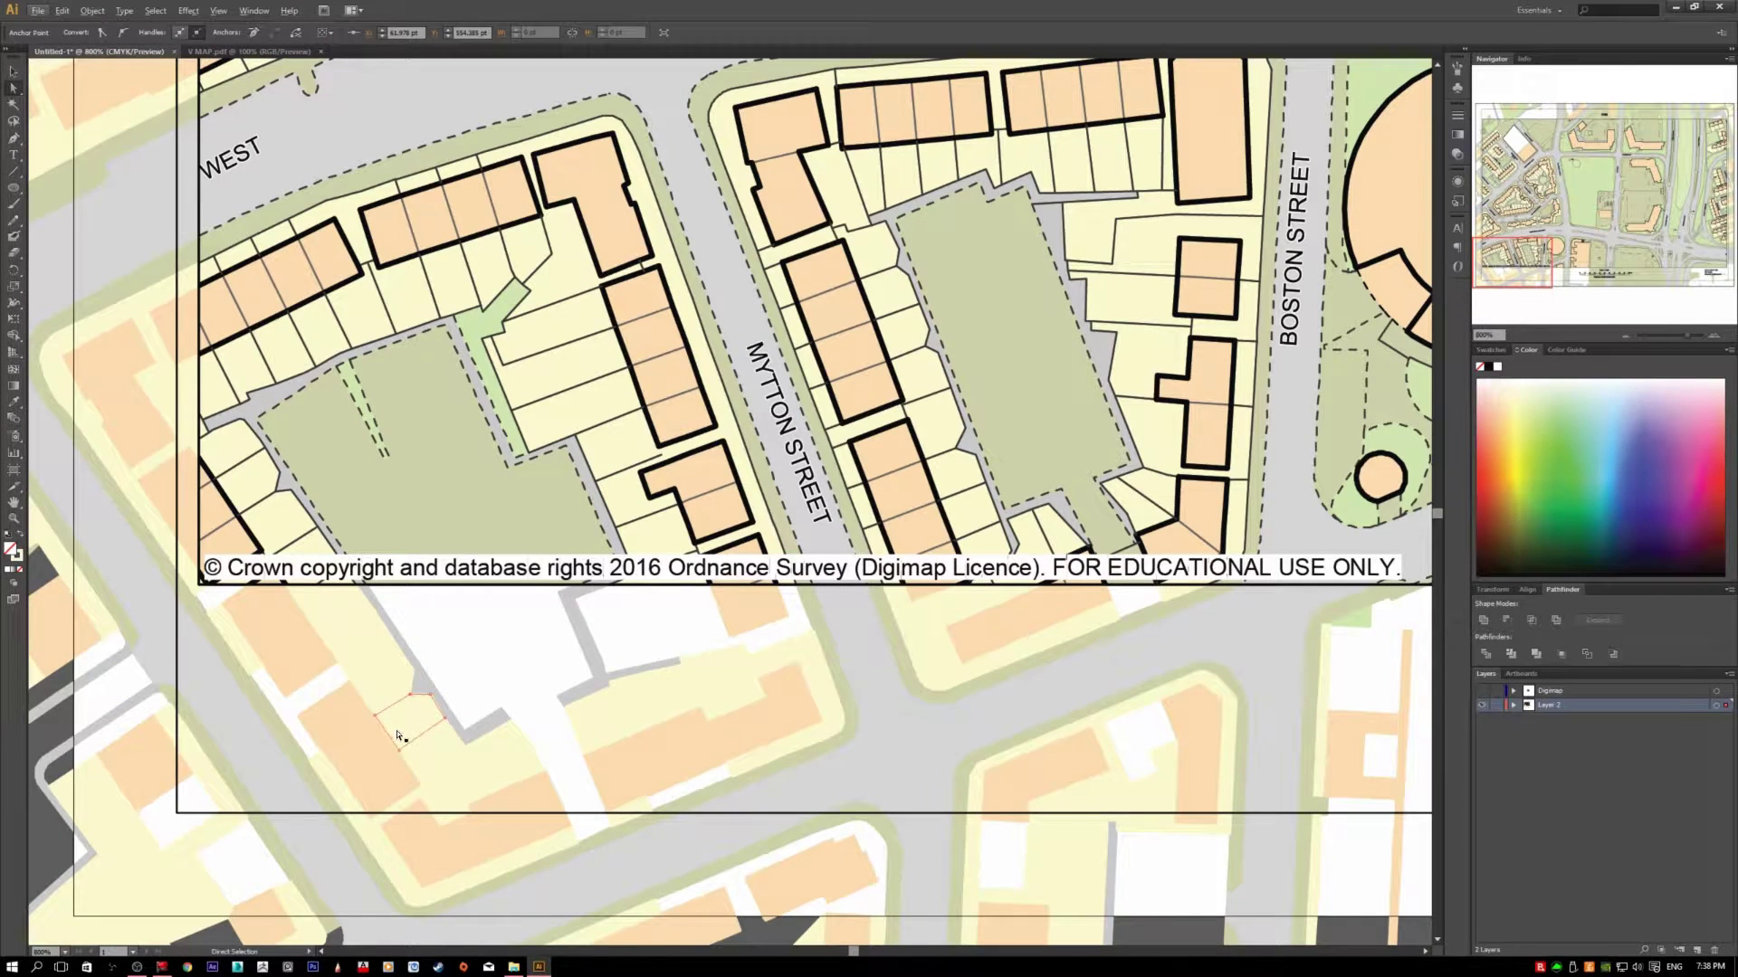
left_click(400, 735)
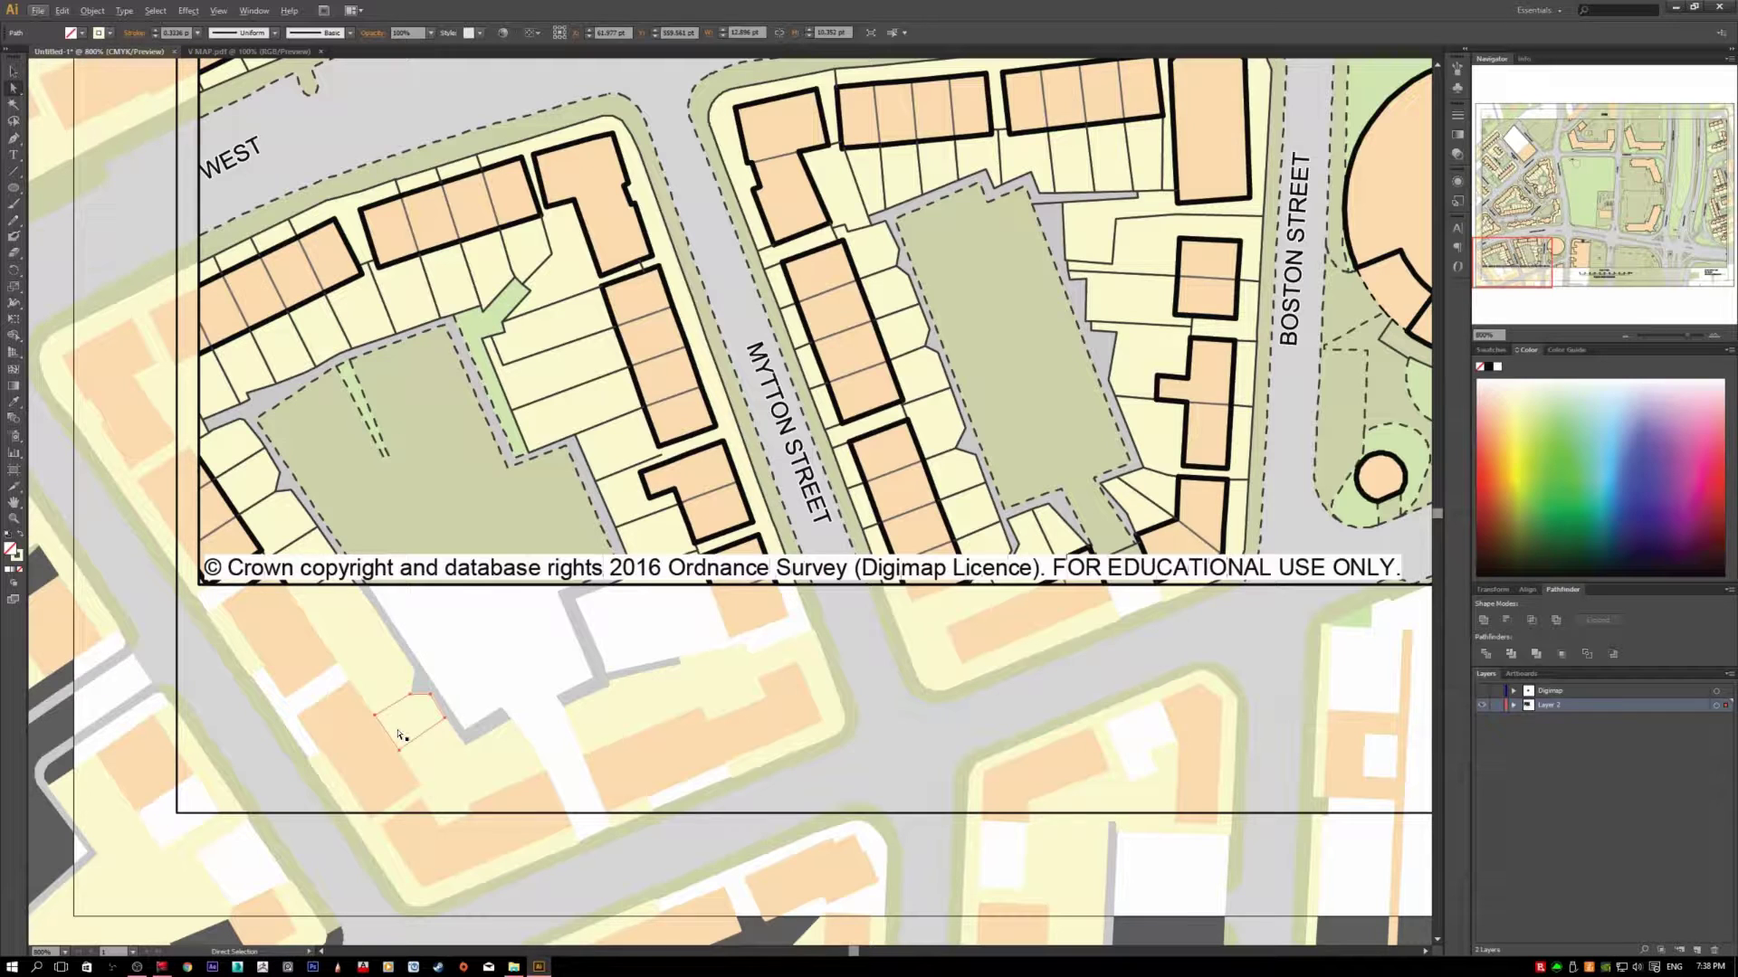
key("Delete")
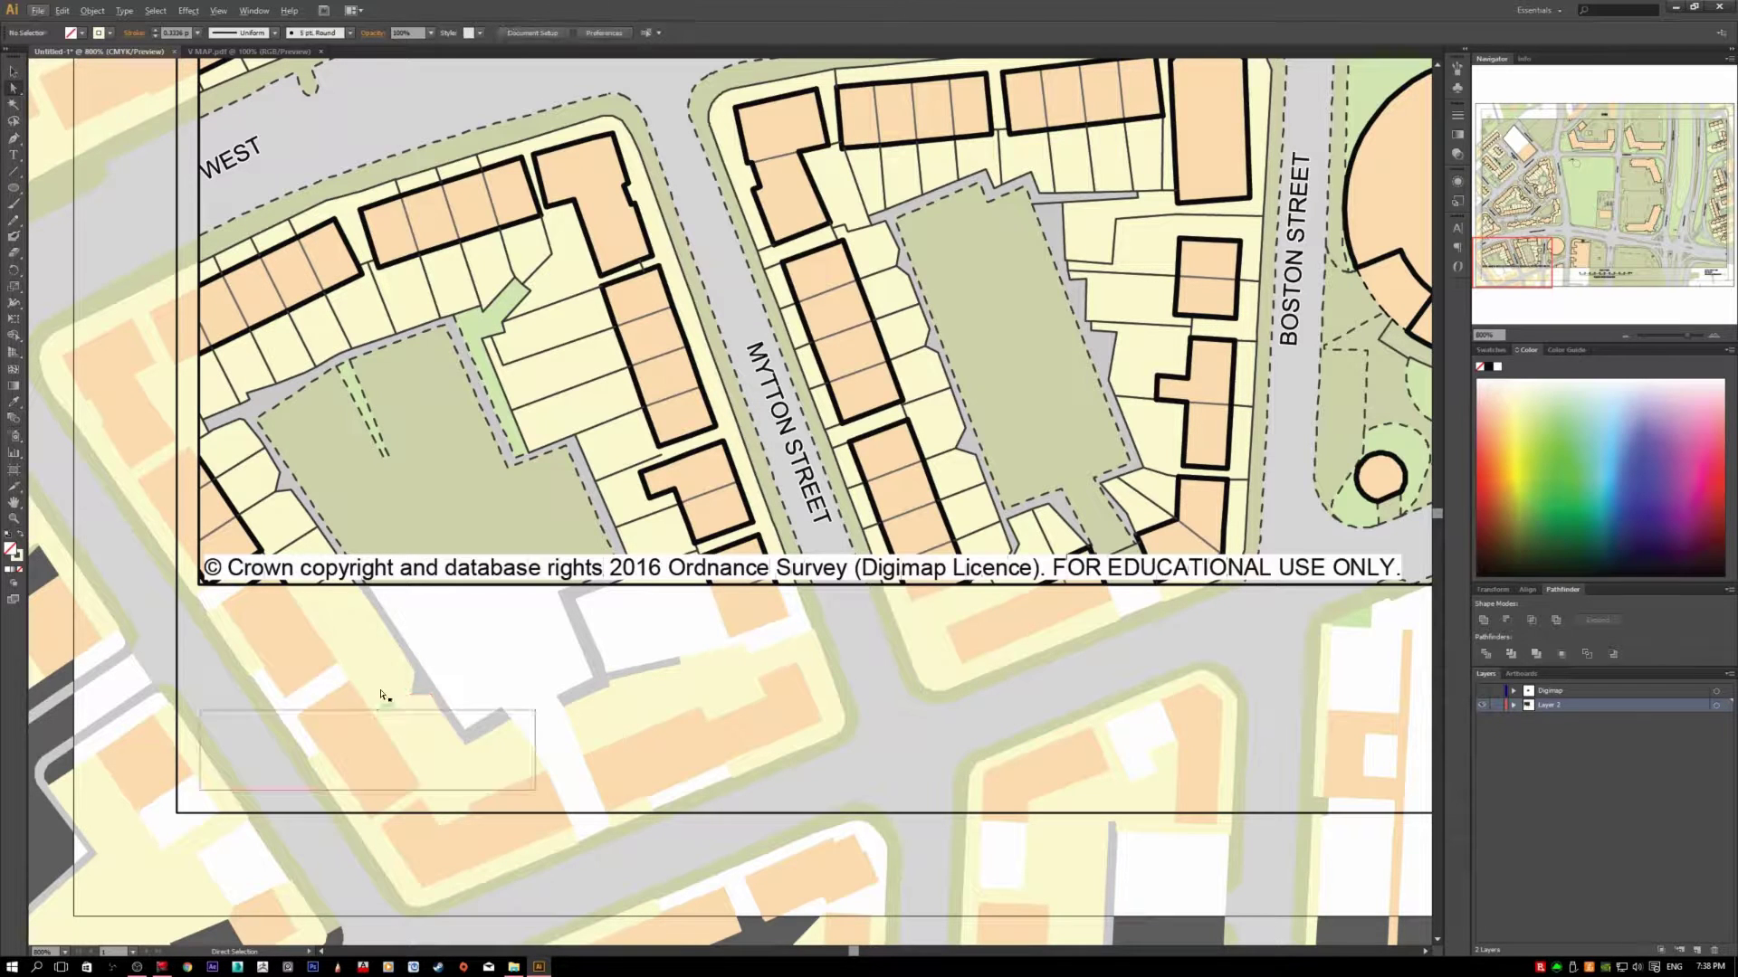
Step: Delete the individual letters "abas" from the word "database" in the copyright line below the housing plots
left_click(482, 569)
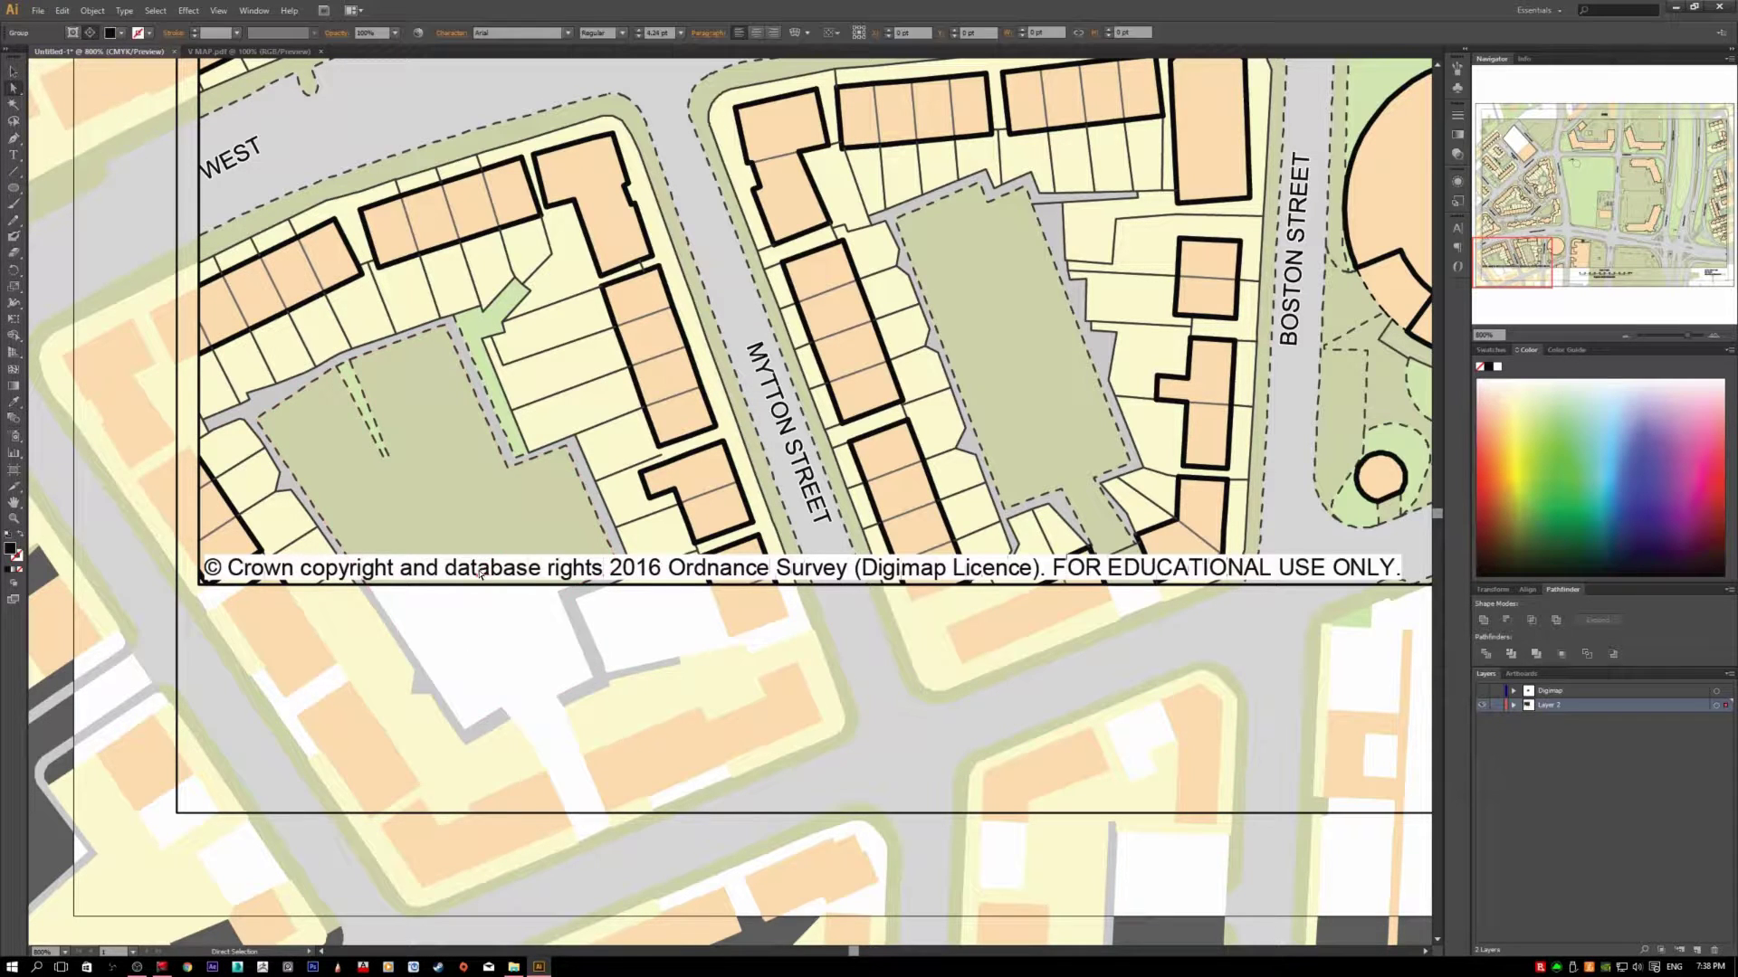
key("Delete")
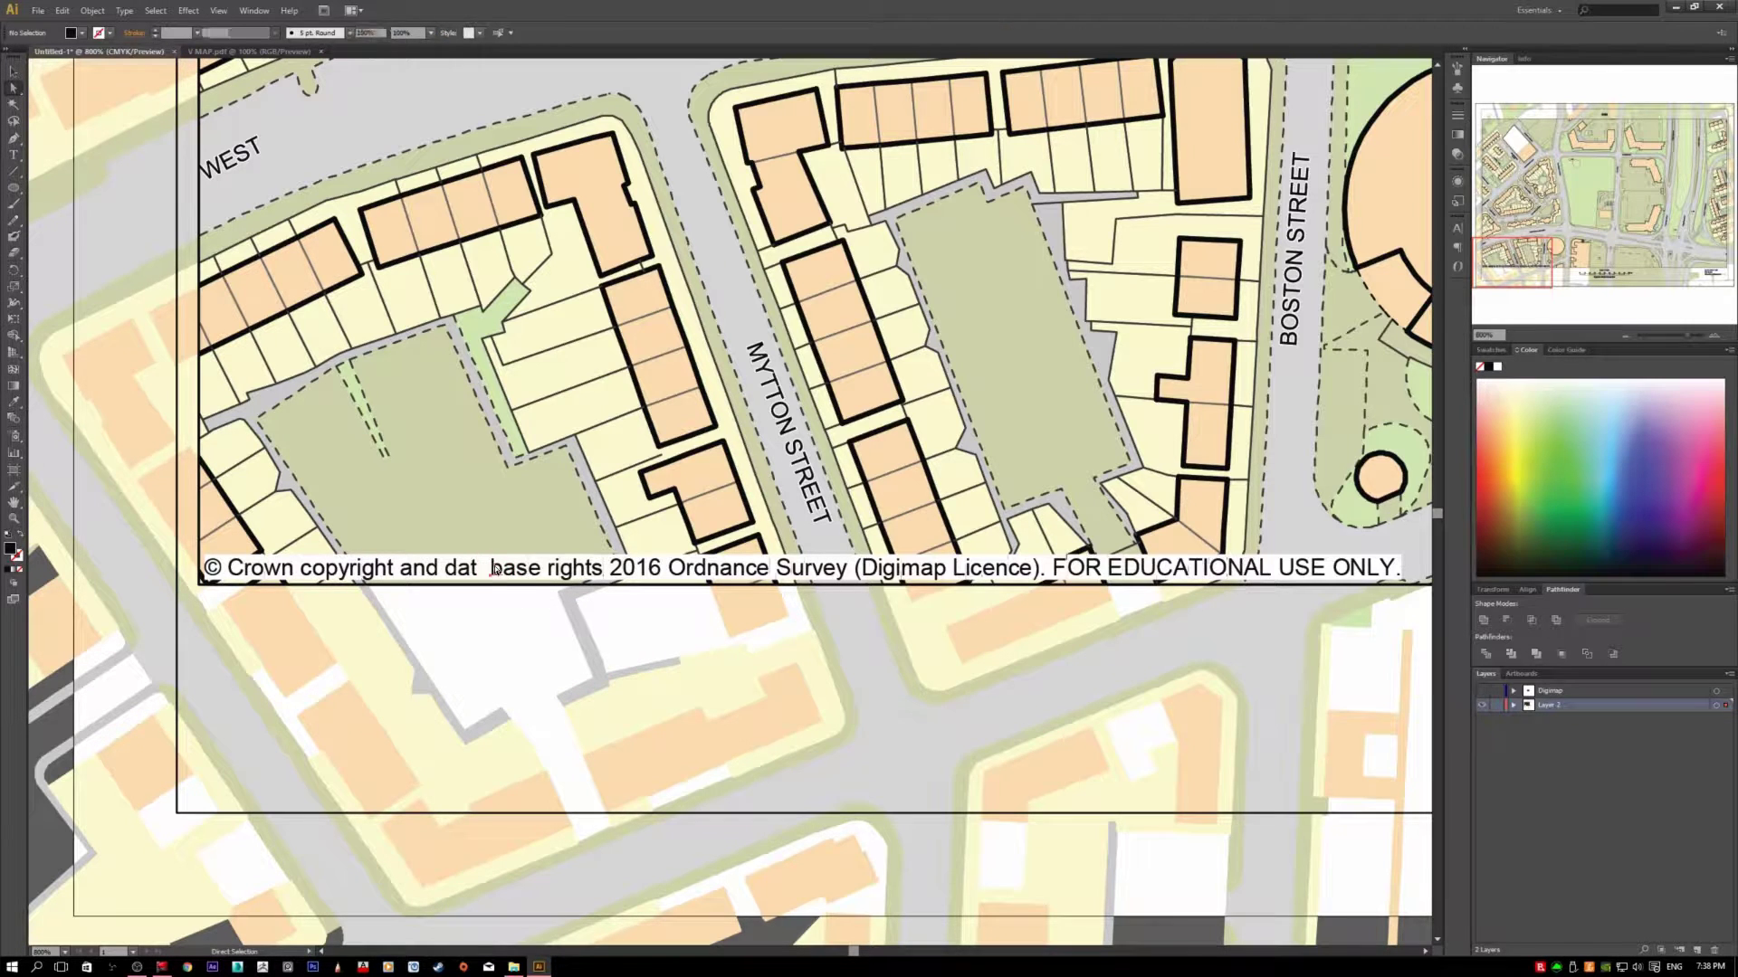
left_click(496, 568)
scroll(442, 600, "up", 1)
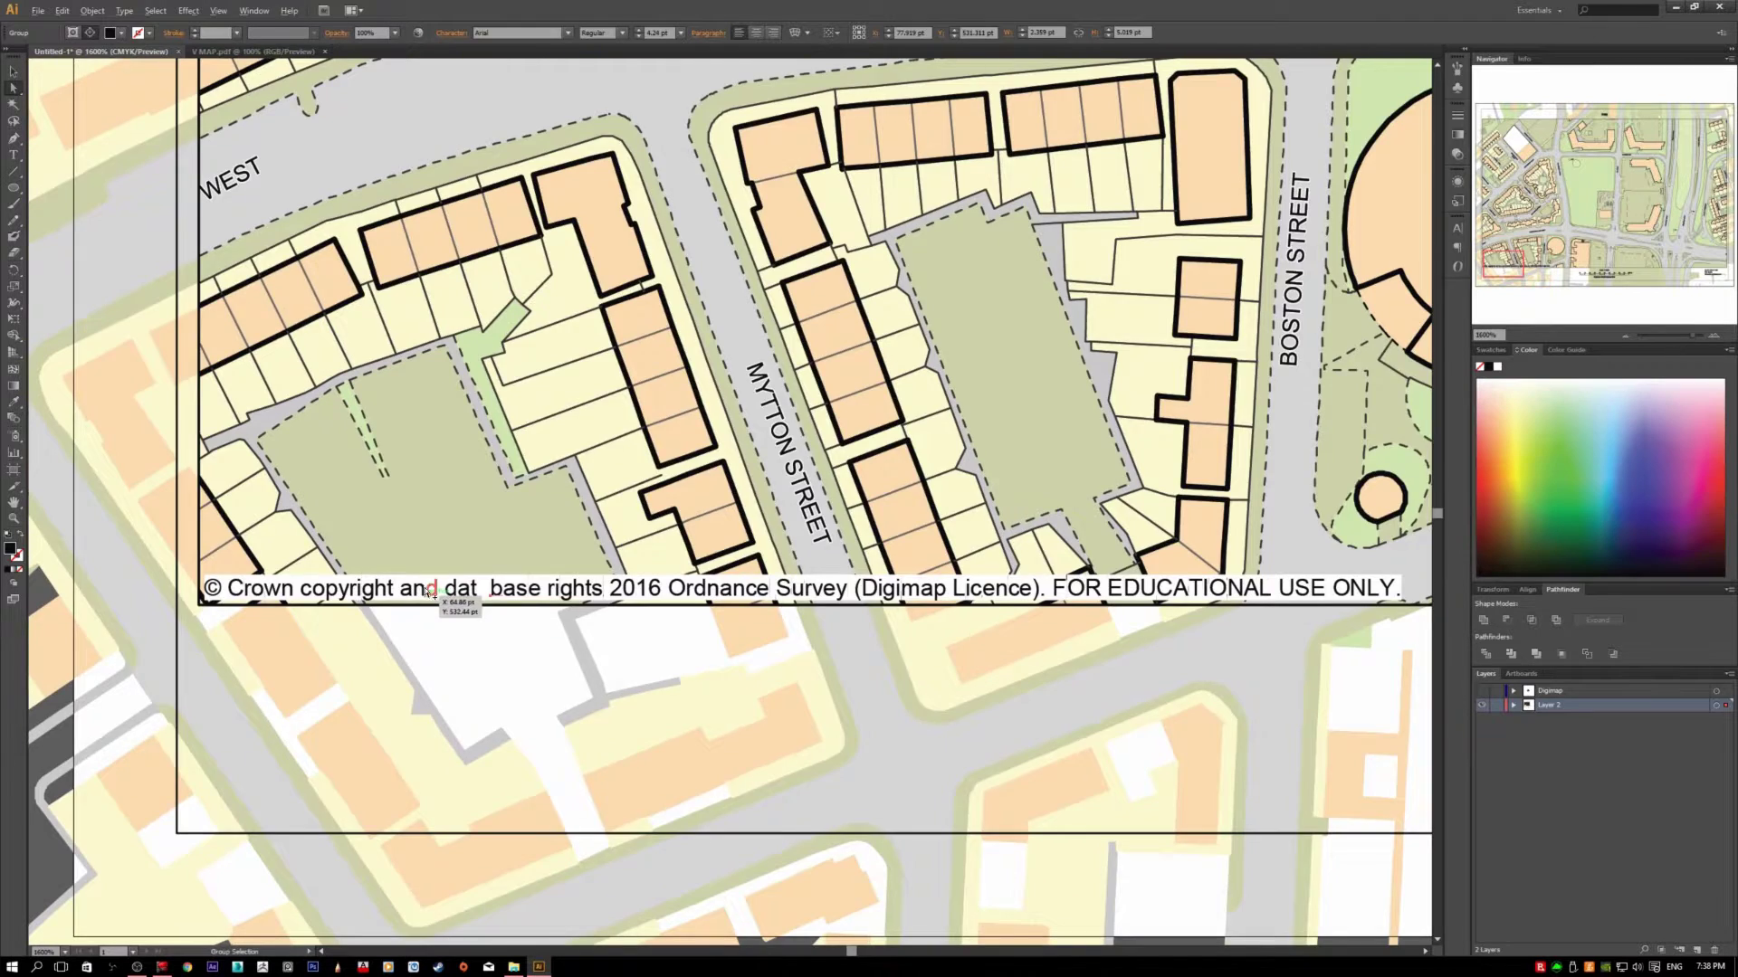
scroll(442, 600, "up", 2, "alt")
key("Delete")
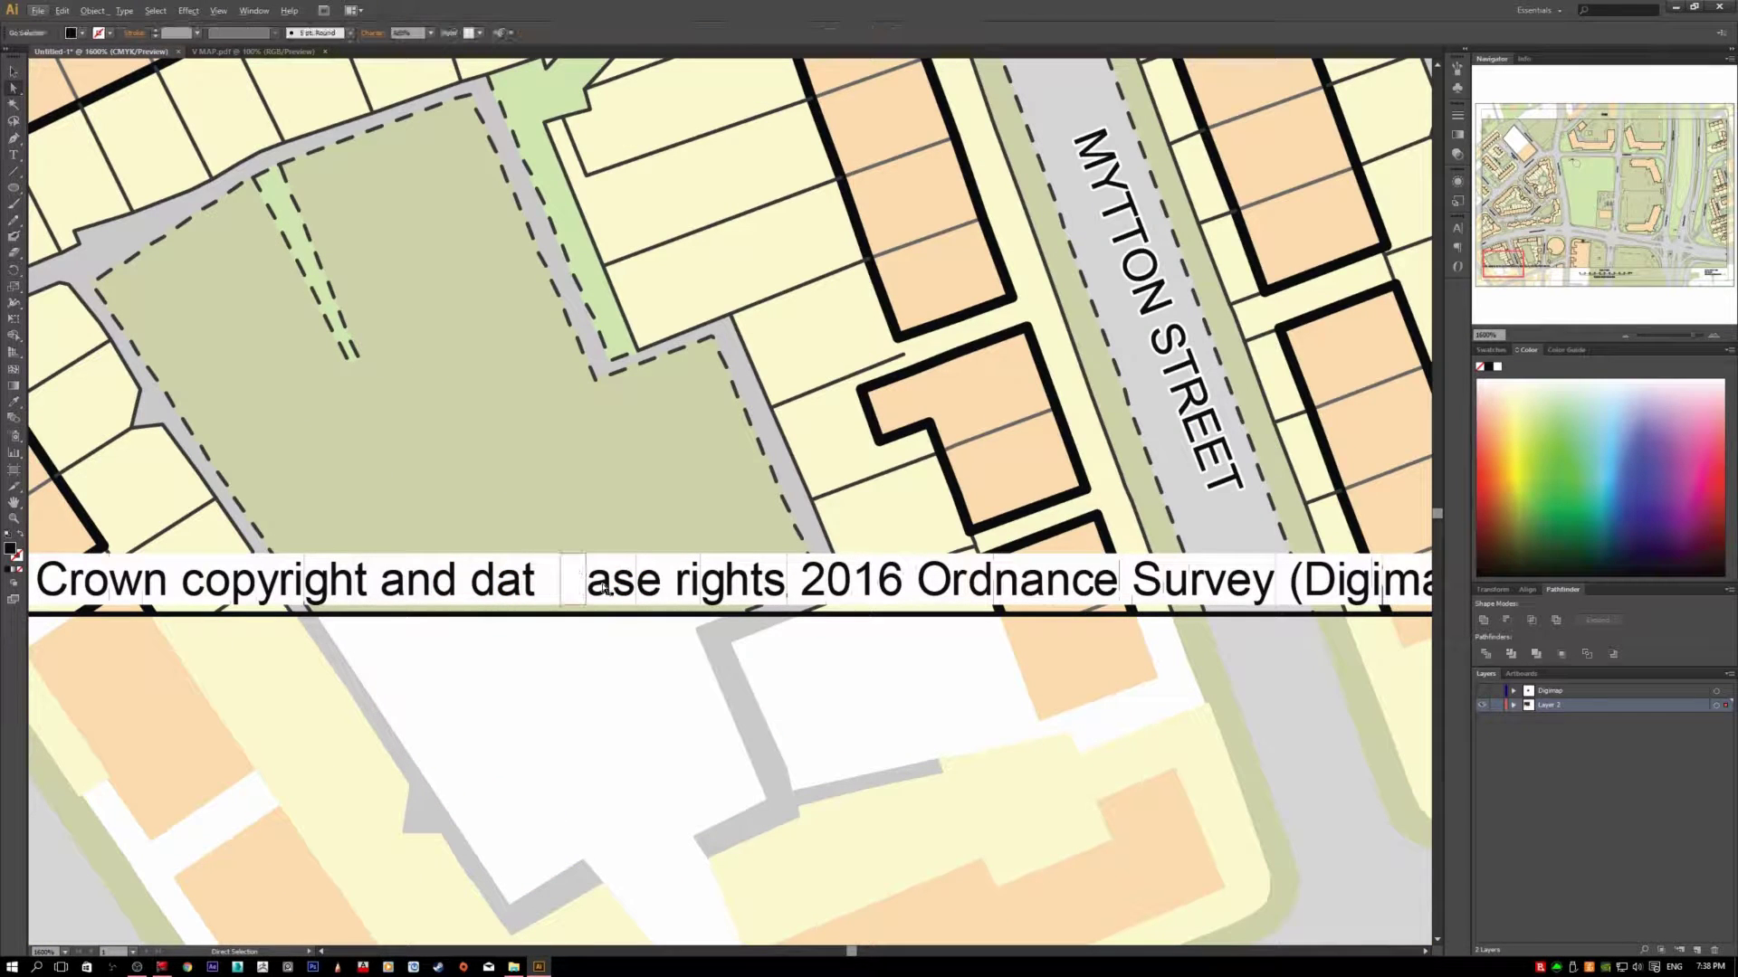
left_click(621, 595)
key("Delete")
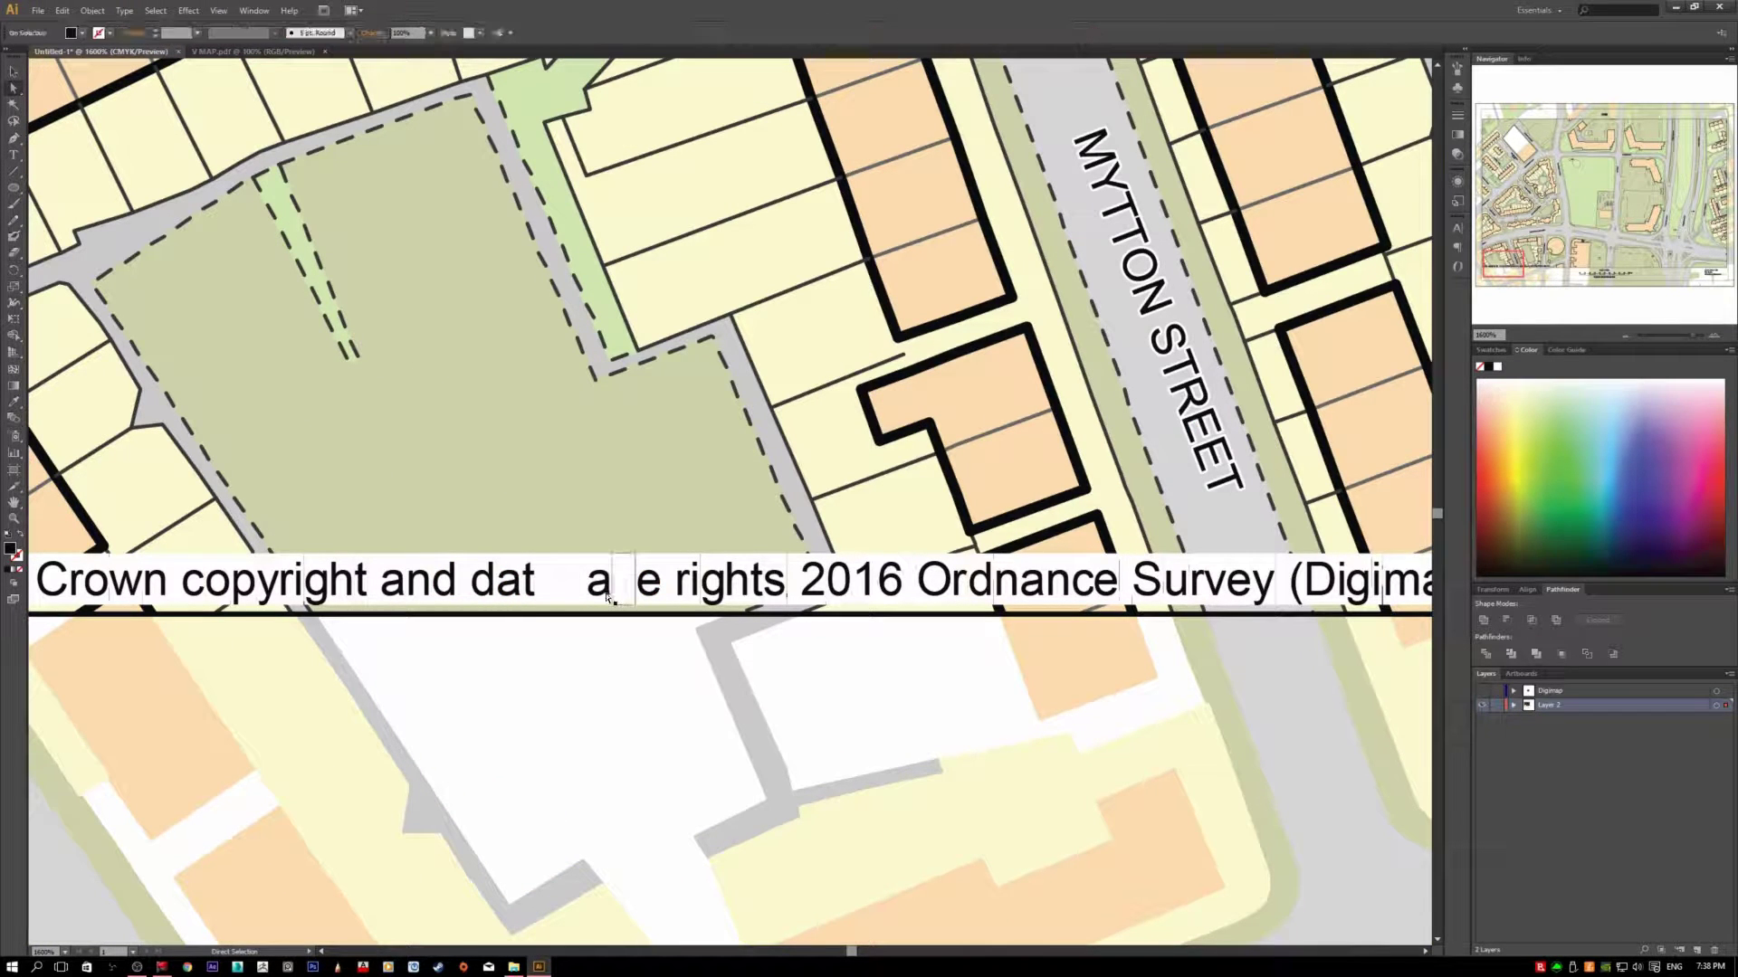
left_click(600, 587)
key("Delete")
Step: Delete the western corner anchor point of the green courtyard shape above the copyright line using Direct Selection
scroll(604, 507, "up", 1)
left_click(593, 399)
left_click(595, 401)
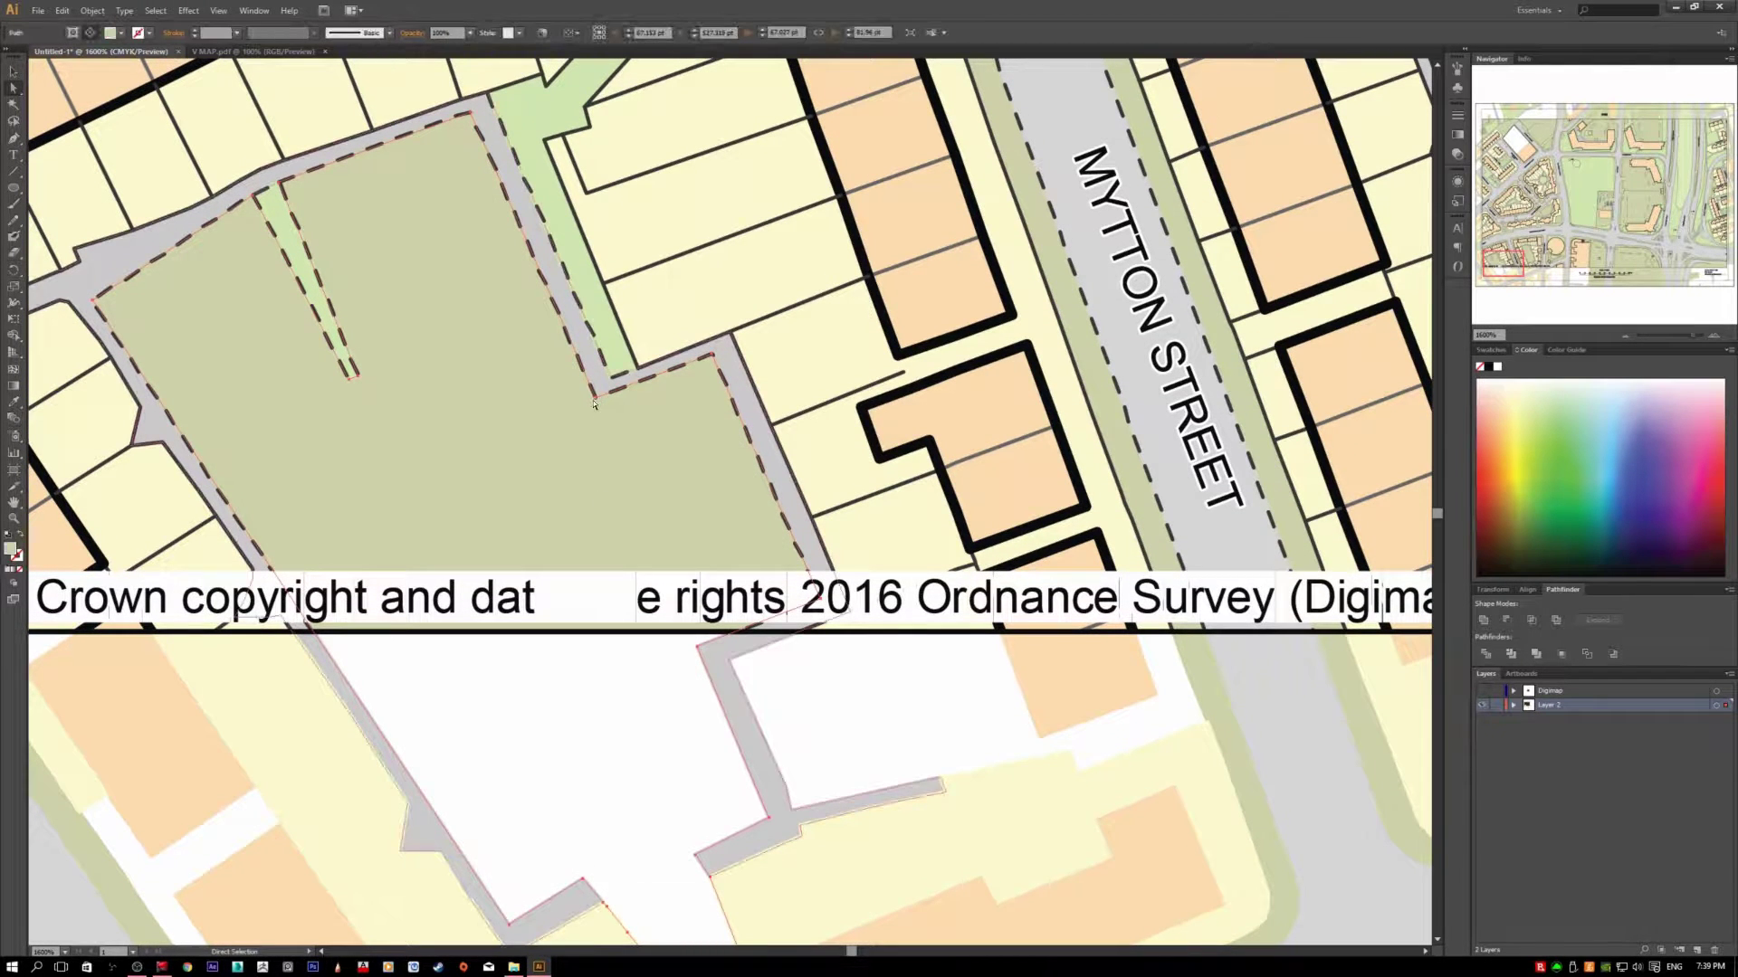
left_click(94, 301)
left_click(292, 391)
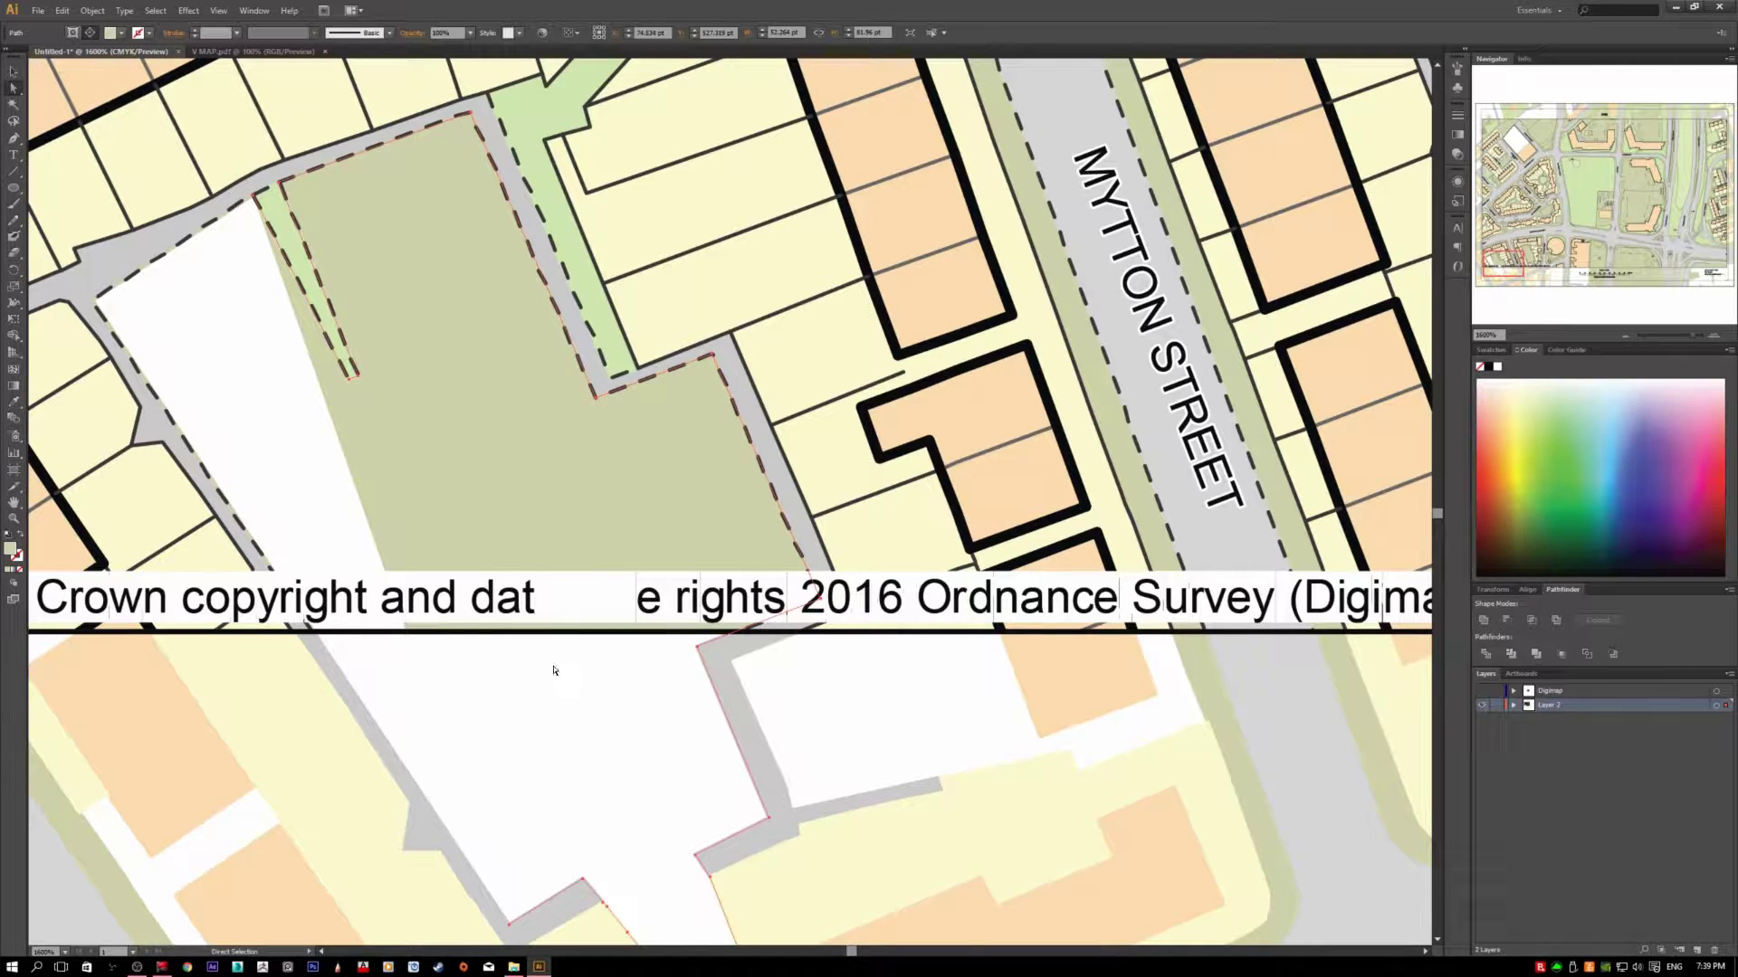
key("Delete")
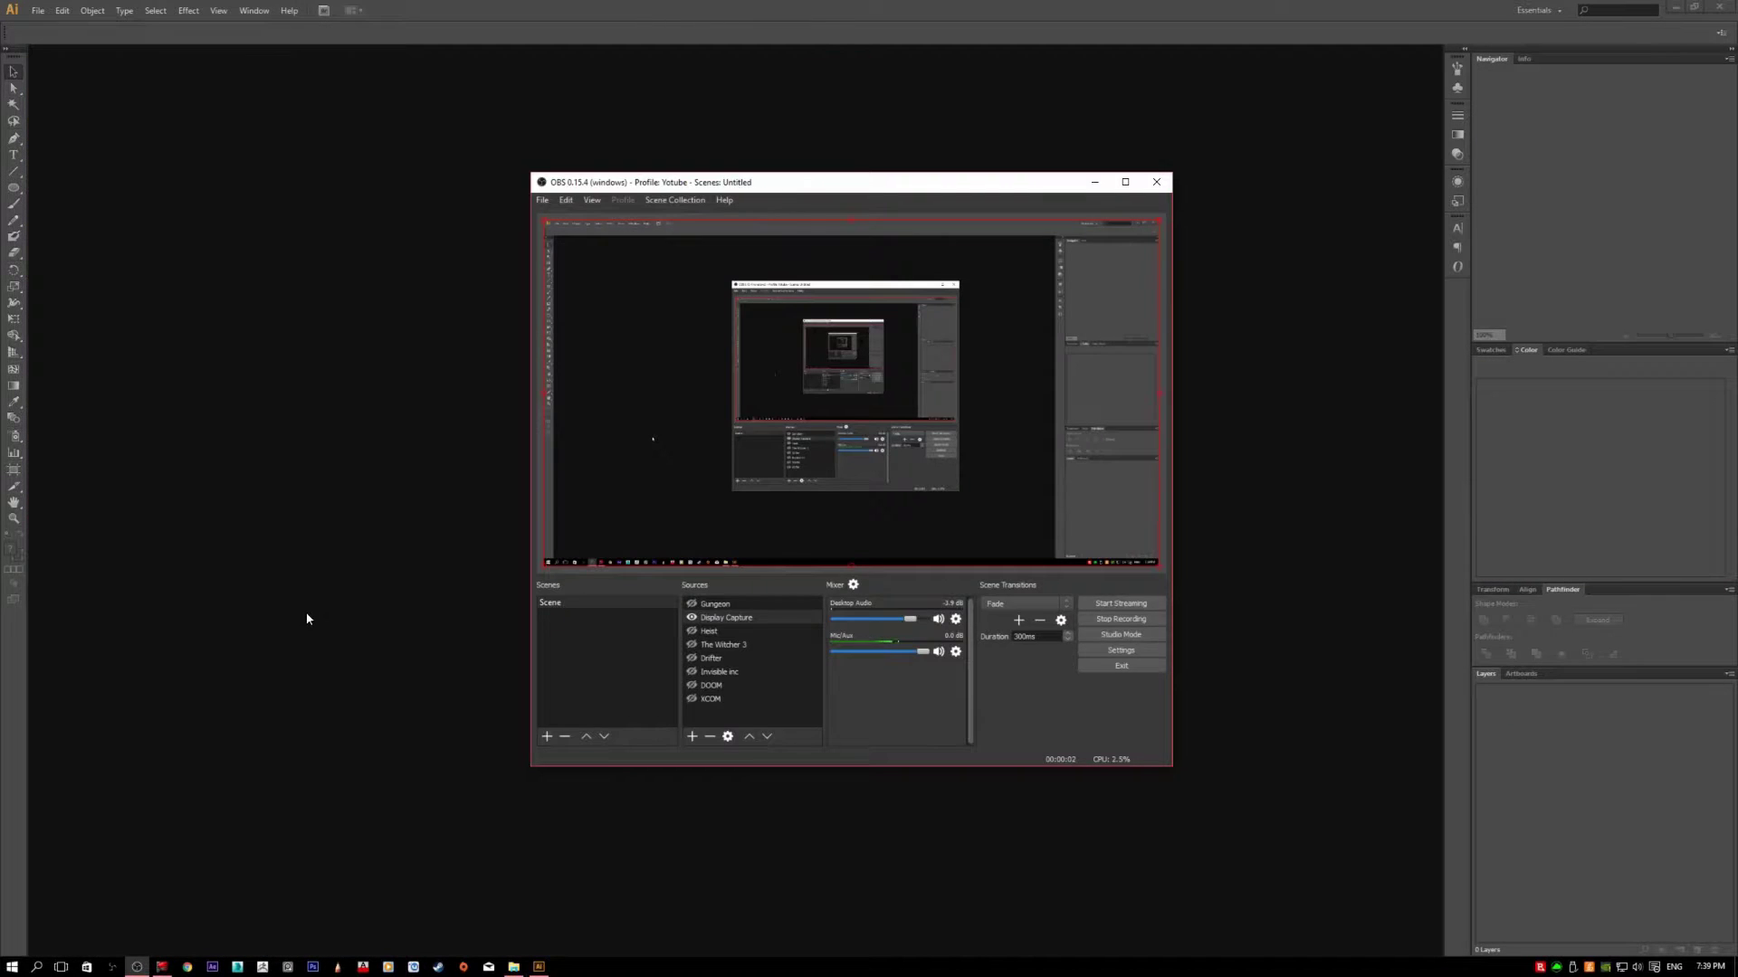
Step: Open the IMG-20160806 JPG sketch from the Urban Design folder on the desktop
key("alt+Tab")
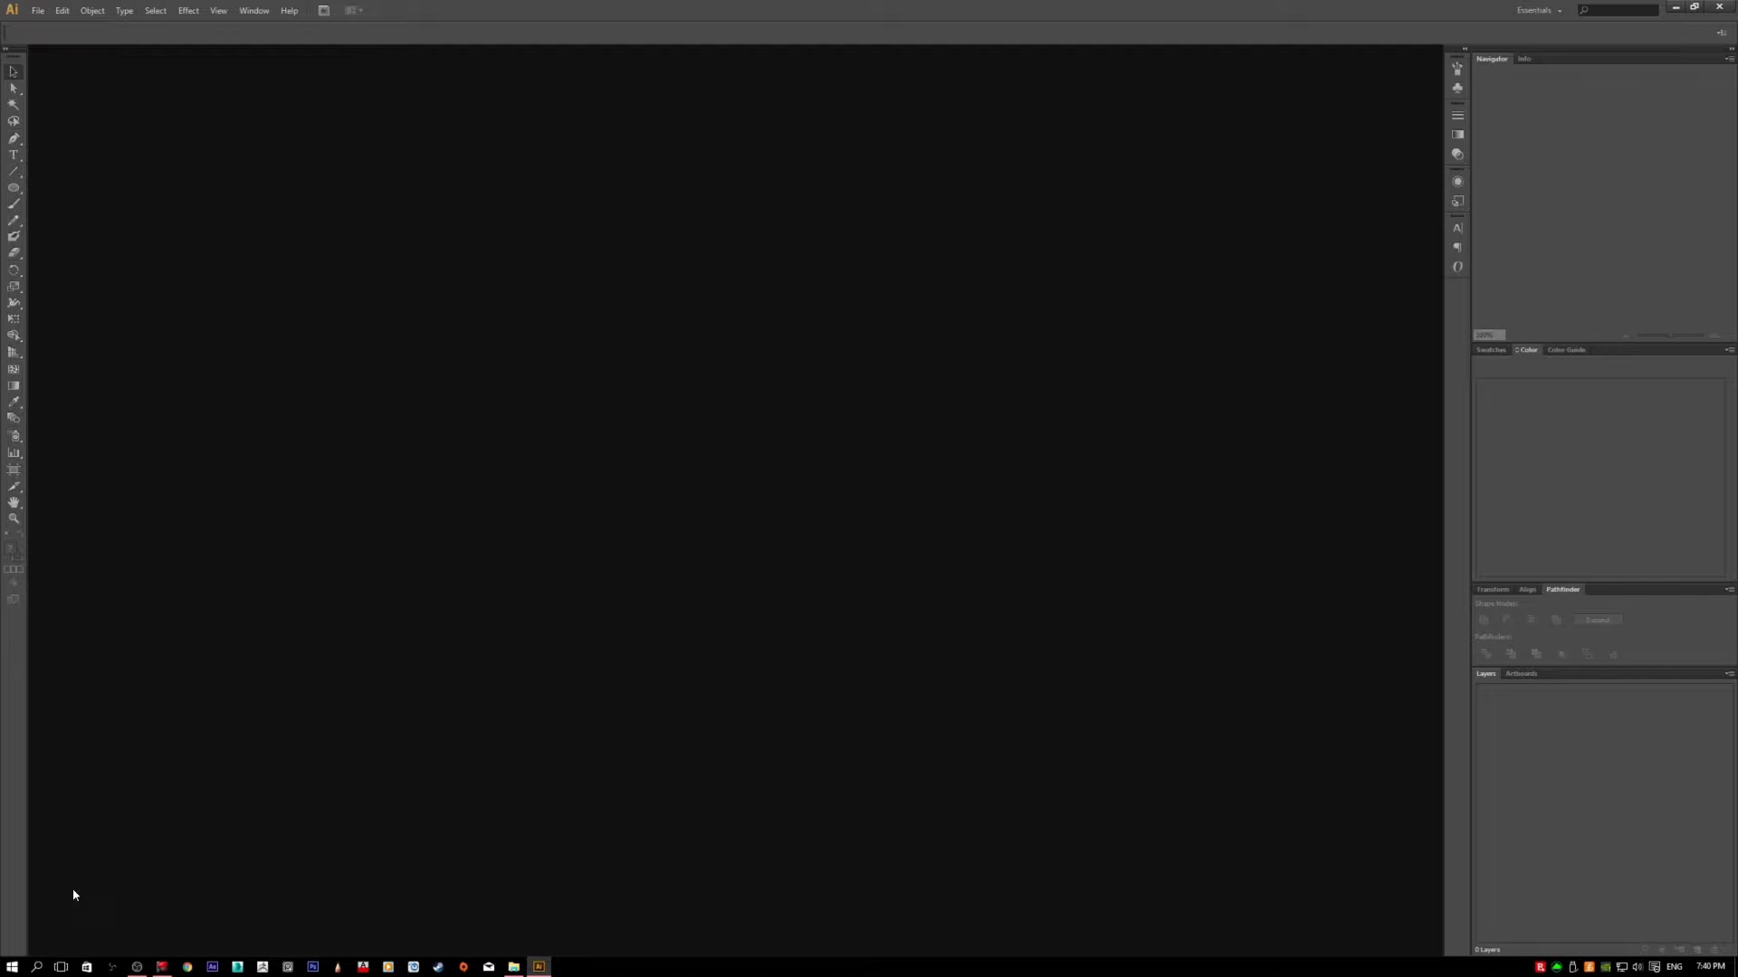
left_click(38, 10)
mouse_move(92, 10)
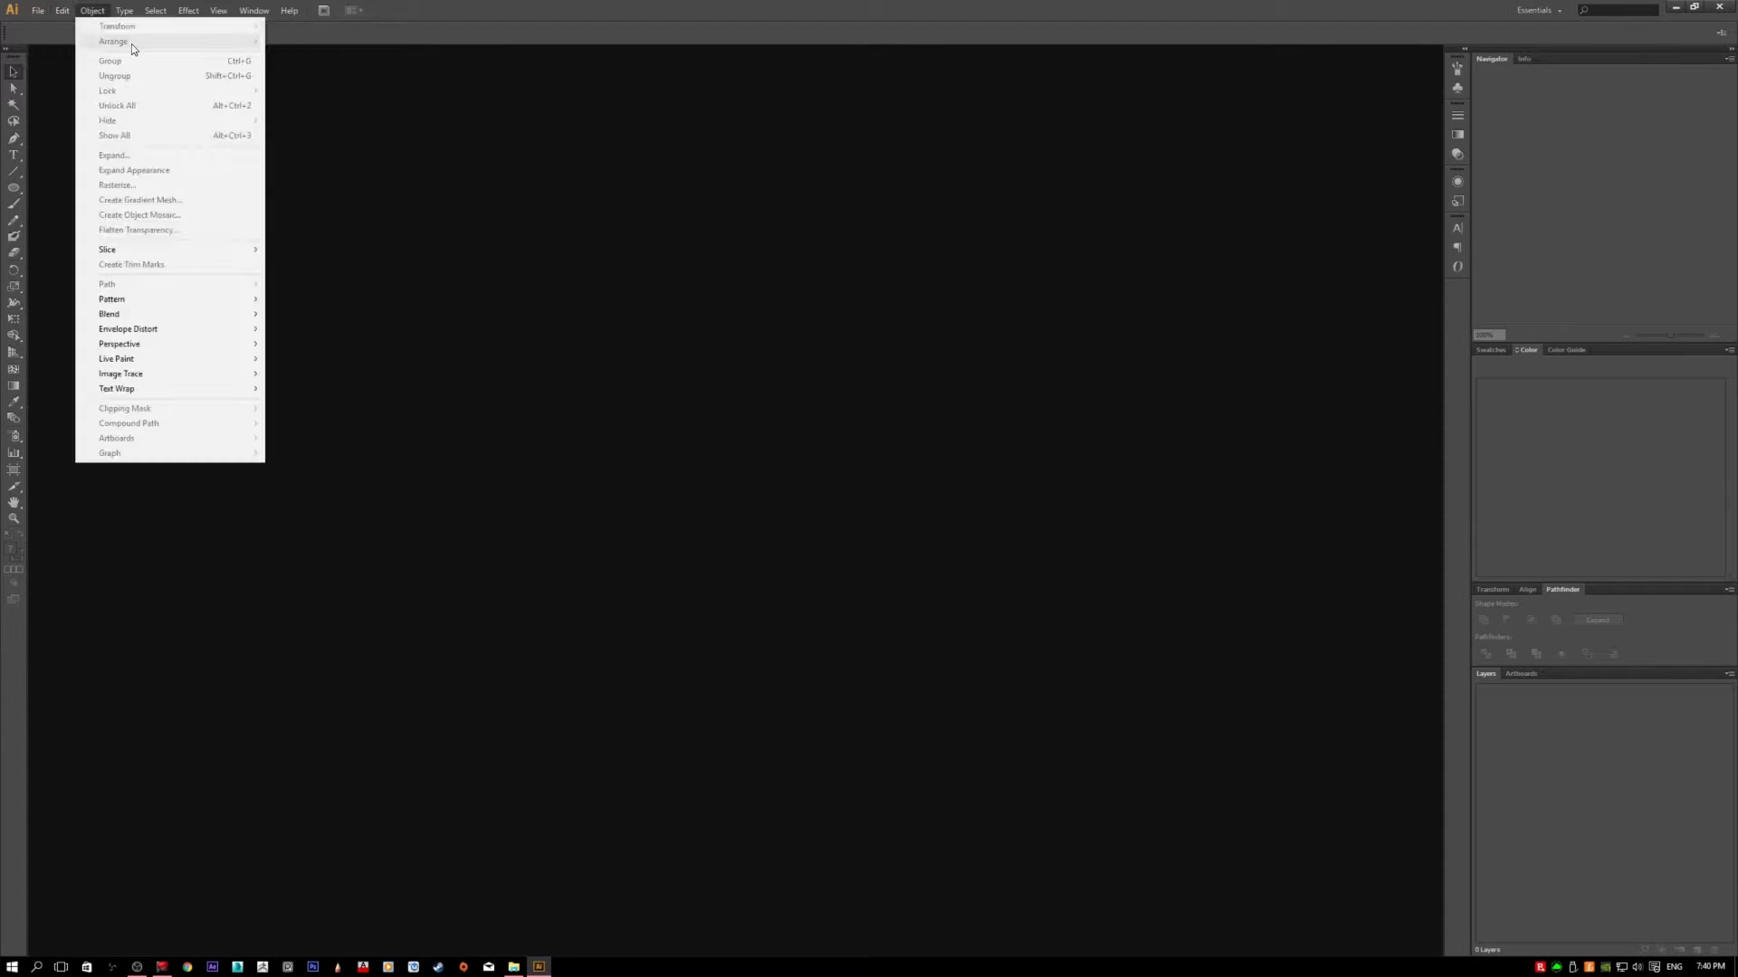
mouse_move(38, 10)
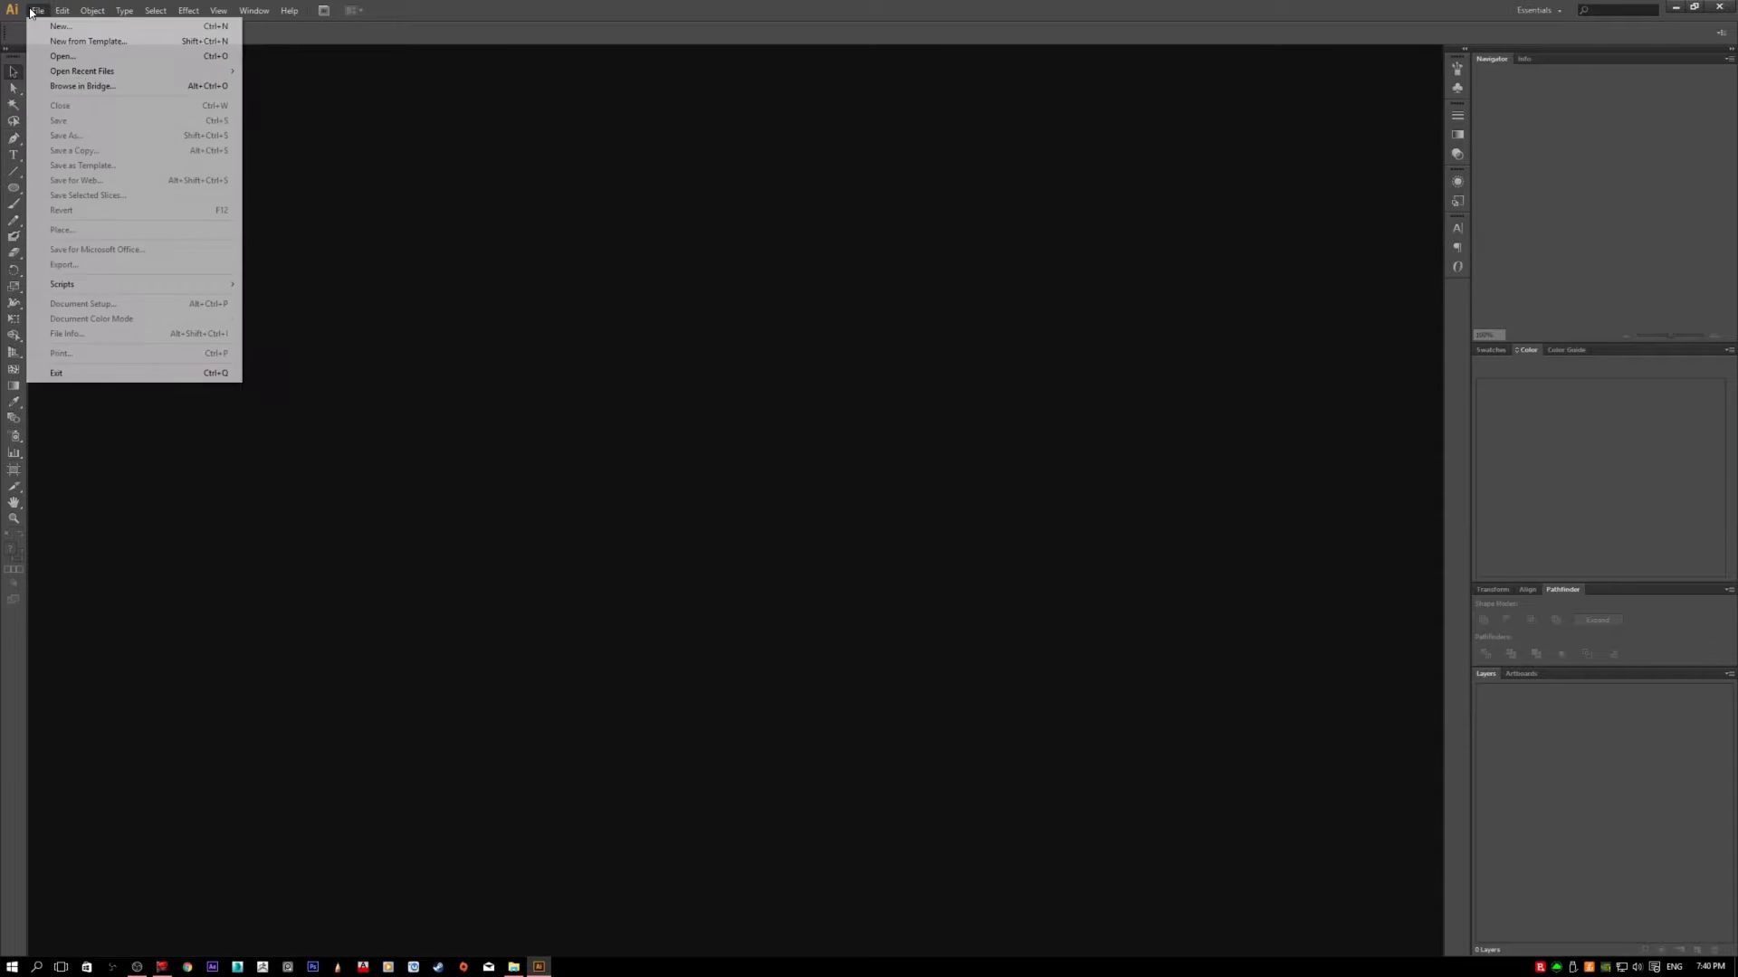
left_click(40, 60)
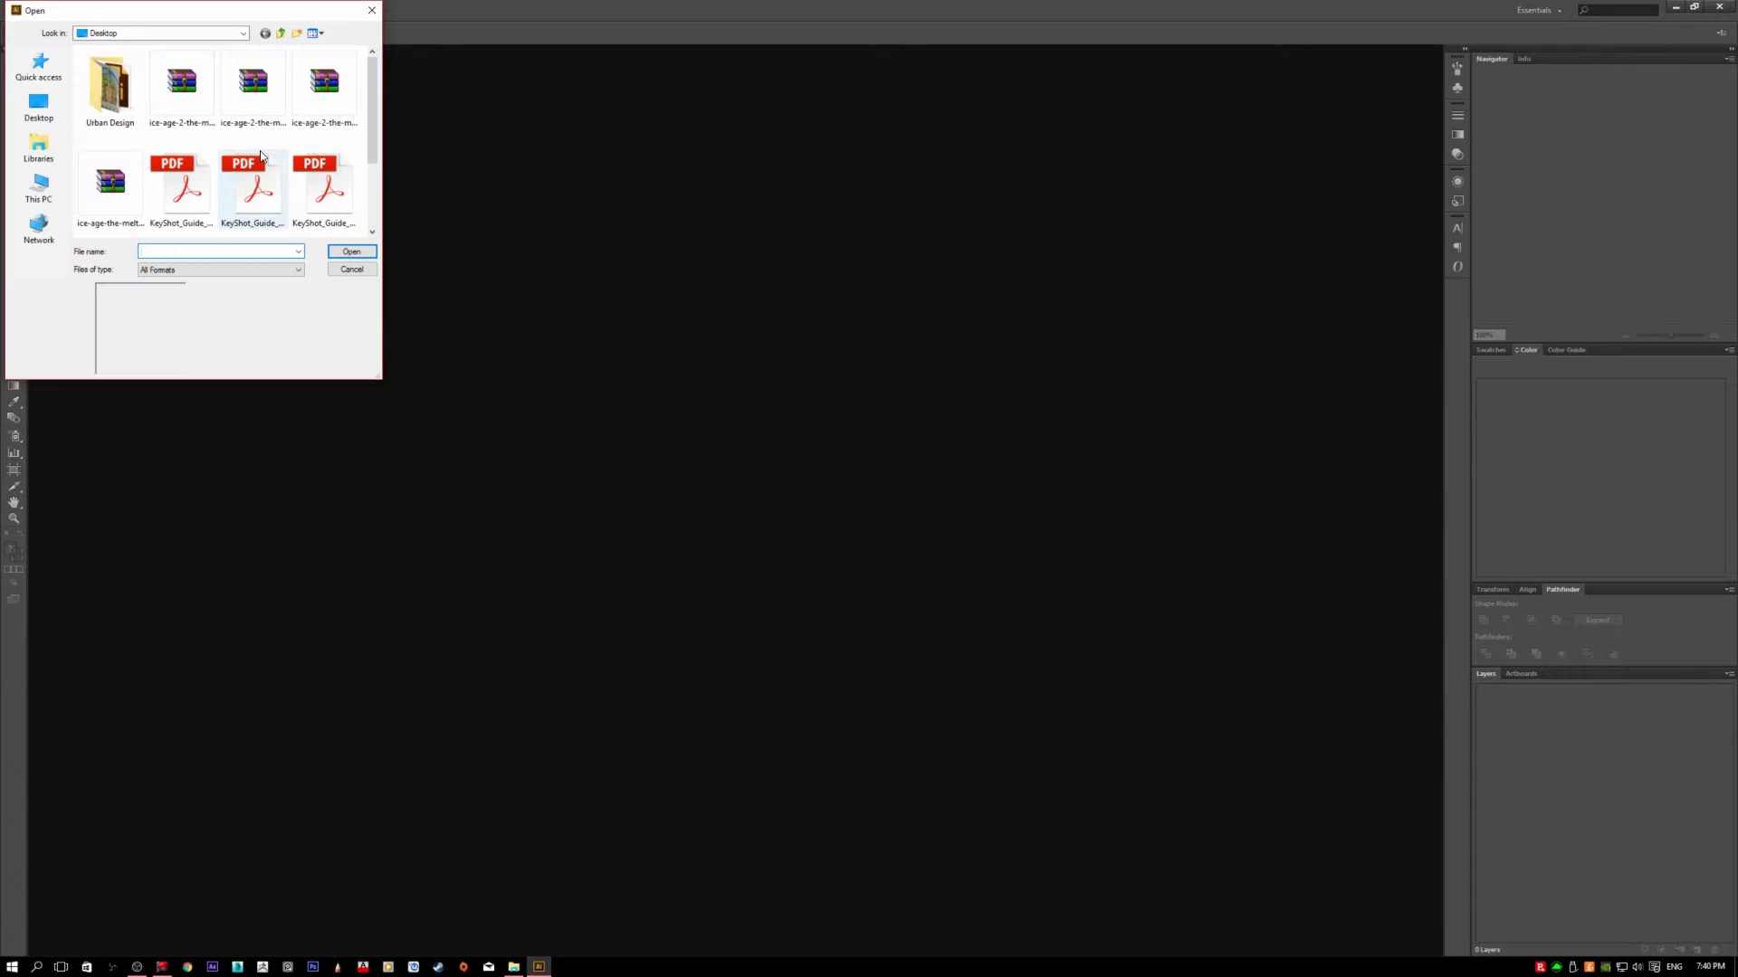
double_click(107, 86)
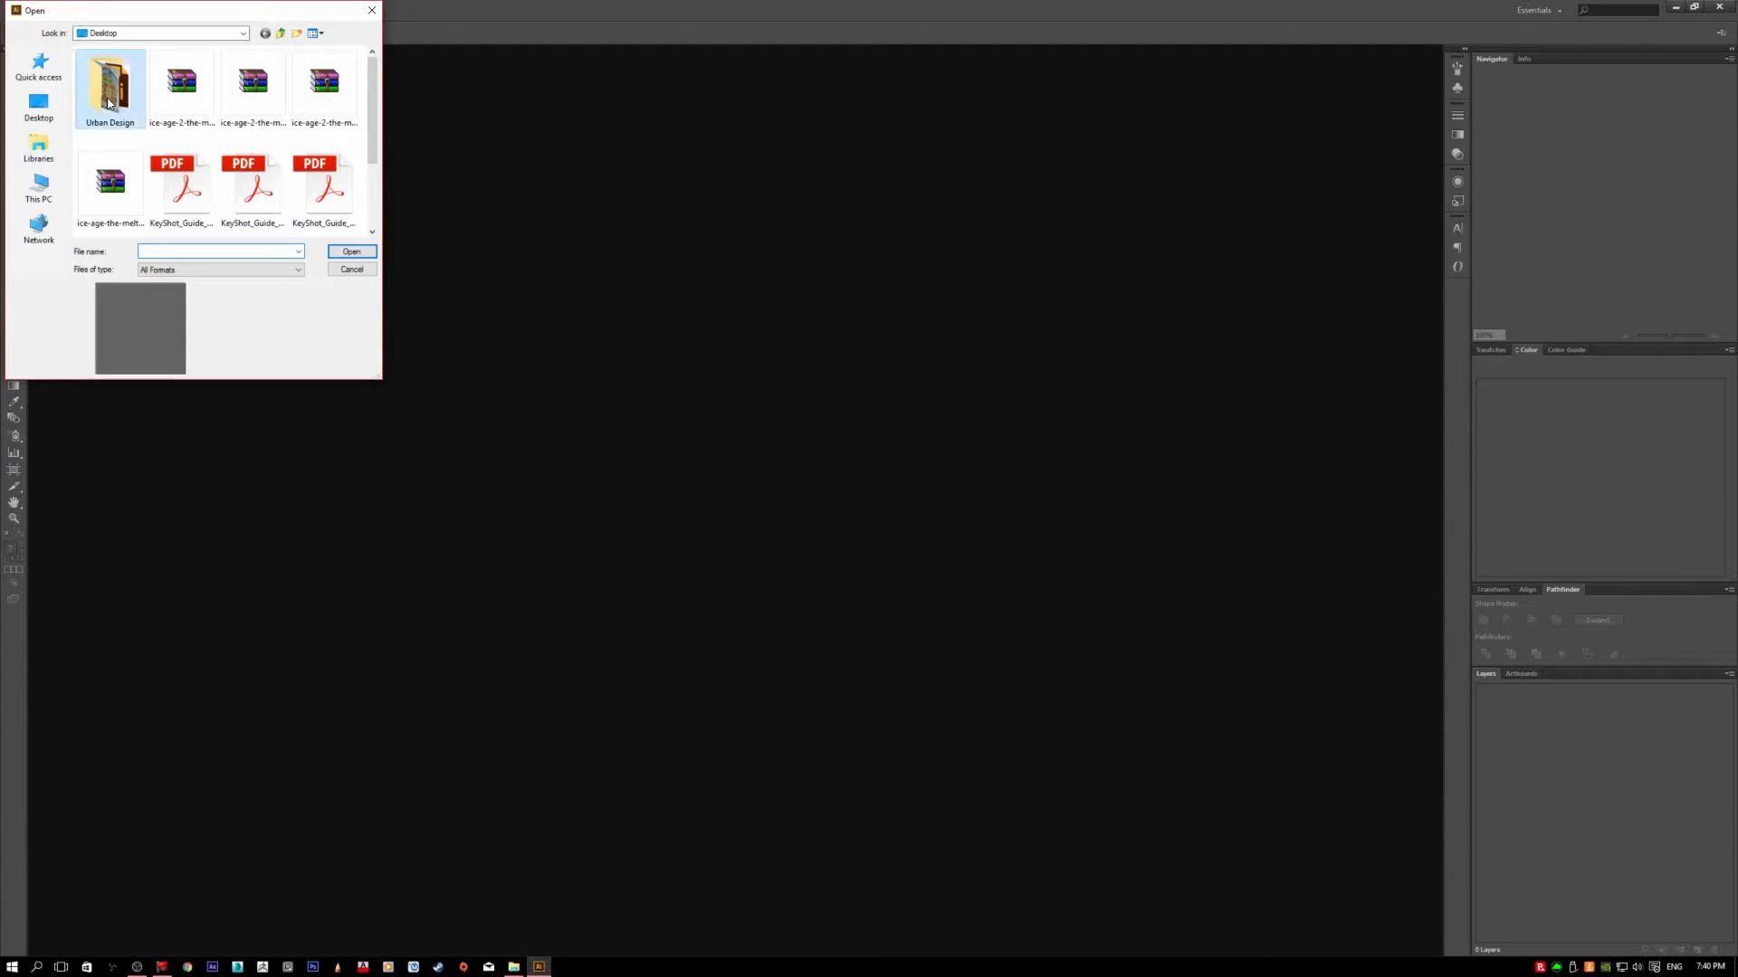
left_click(113, 68)
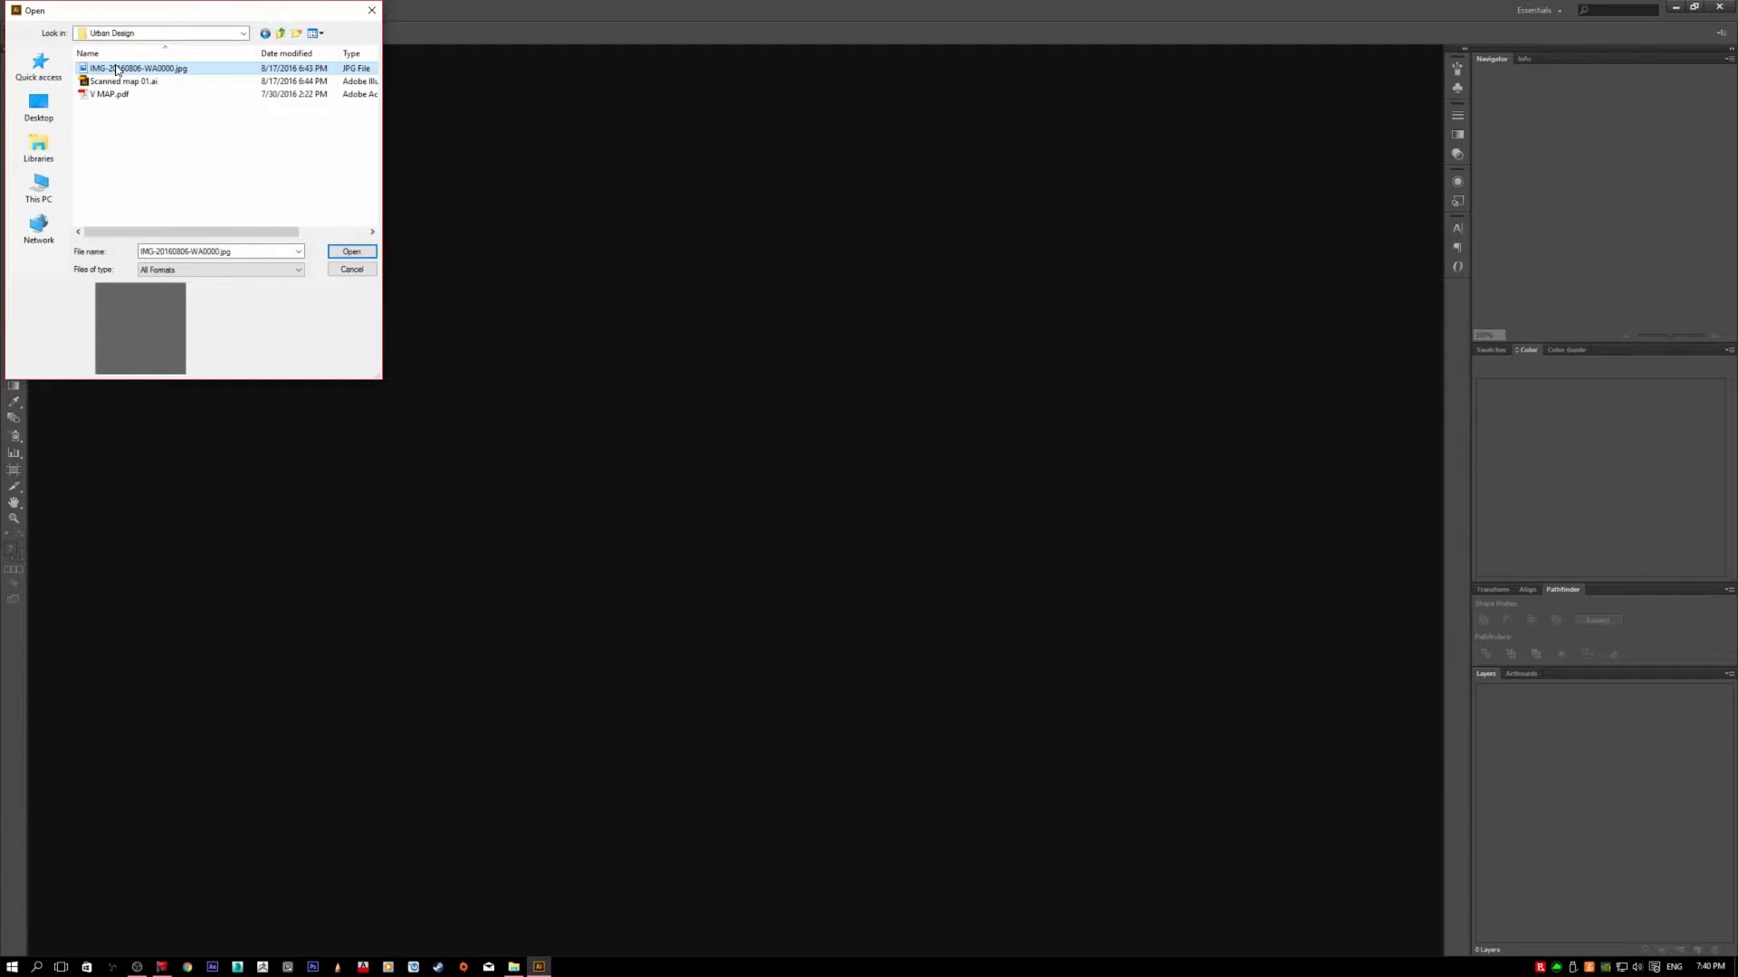
double_click(116, 70)
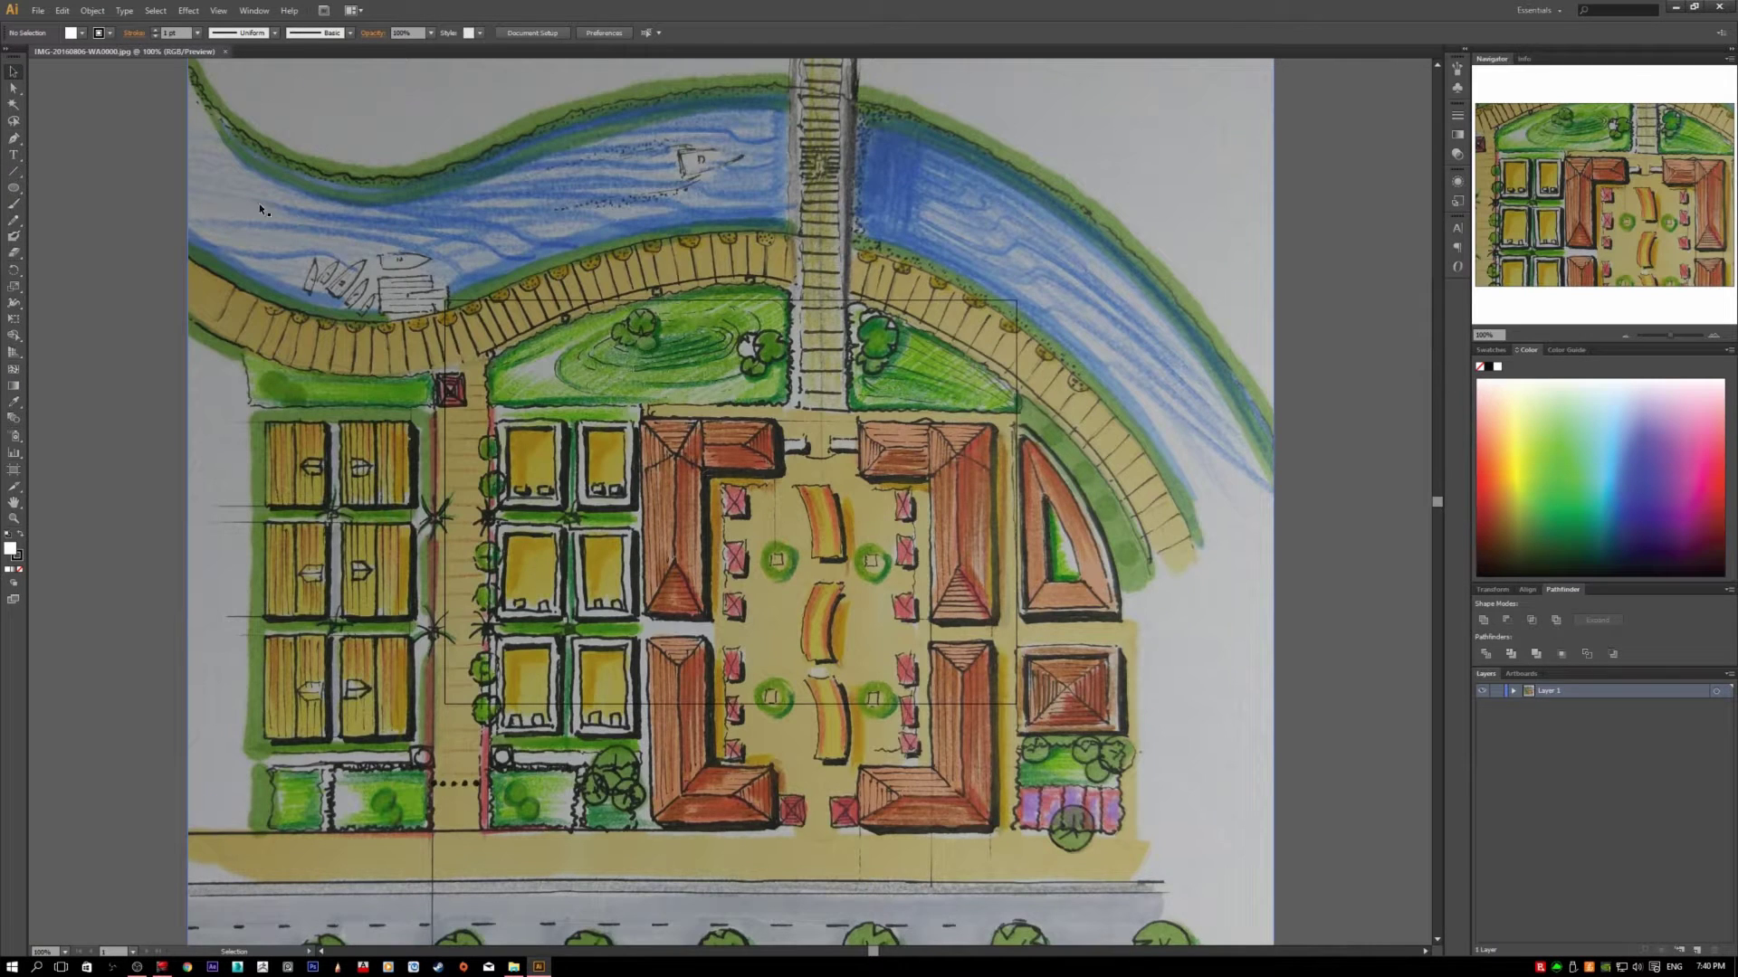
Step: Scale the plan sketch image down proportionally to about 783 pt high and position it over the artboard
scroll(706, 520, "down", 4, "alt")
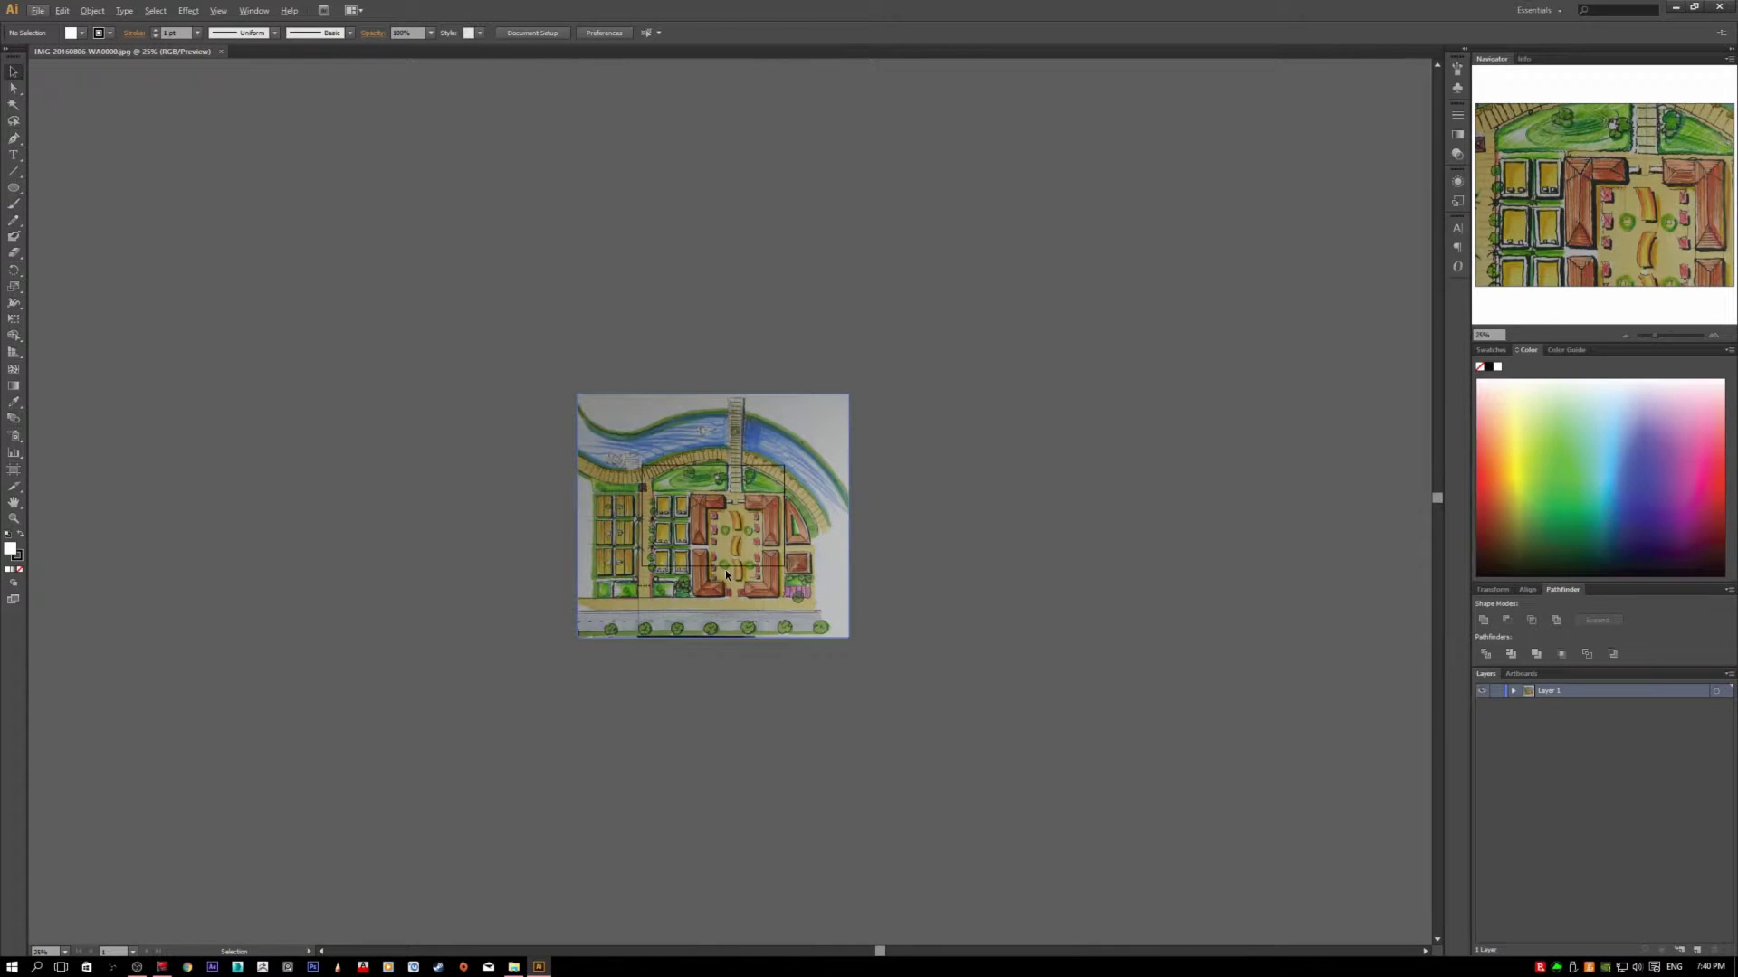
left_click(725, 574)
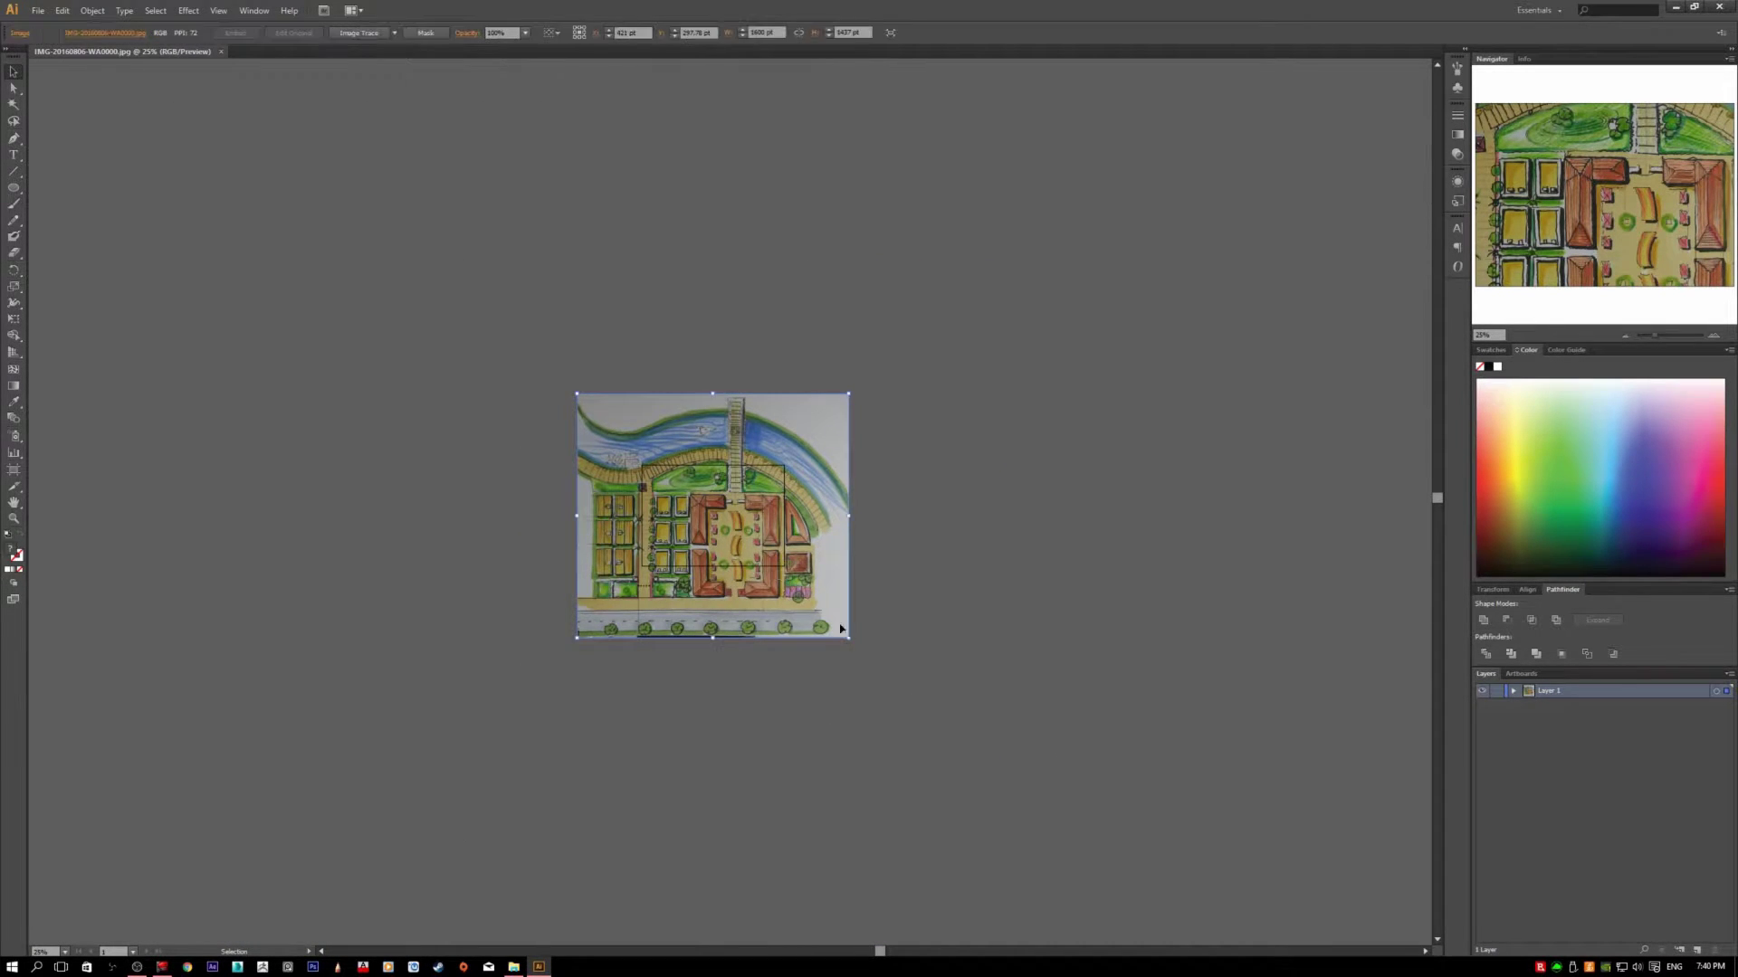
scroll(834, 626, "up", 2, "alt")
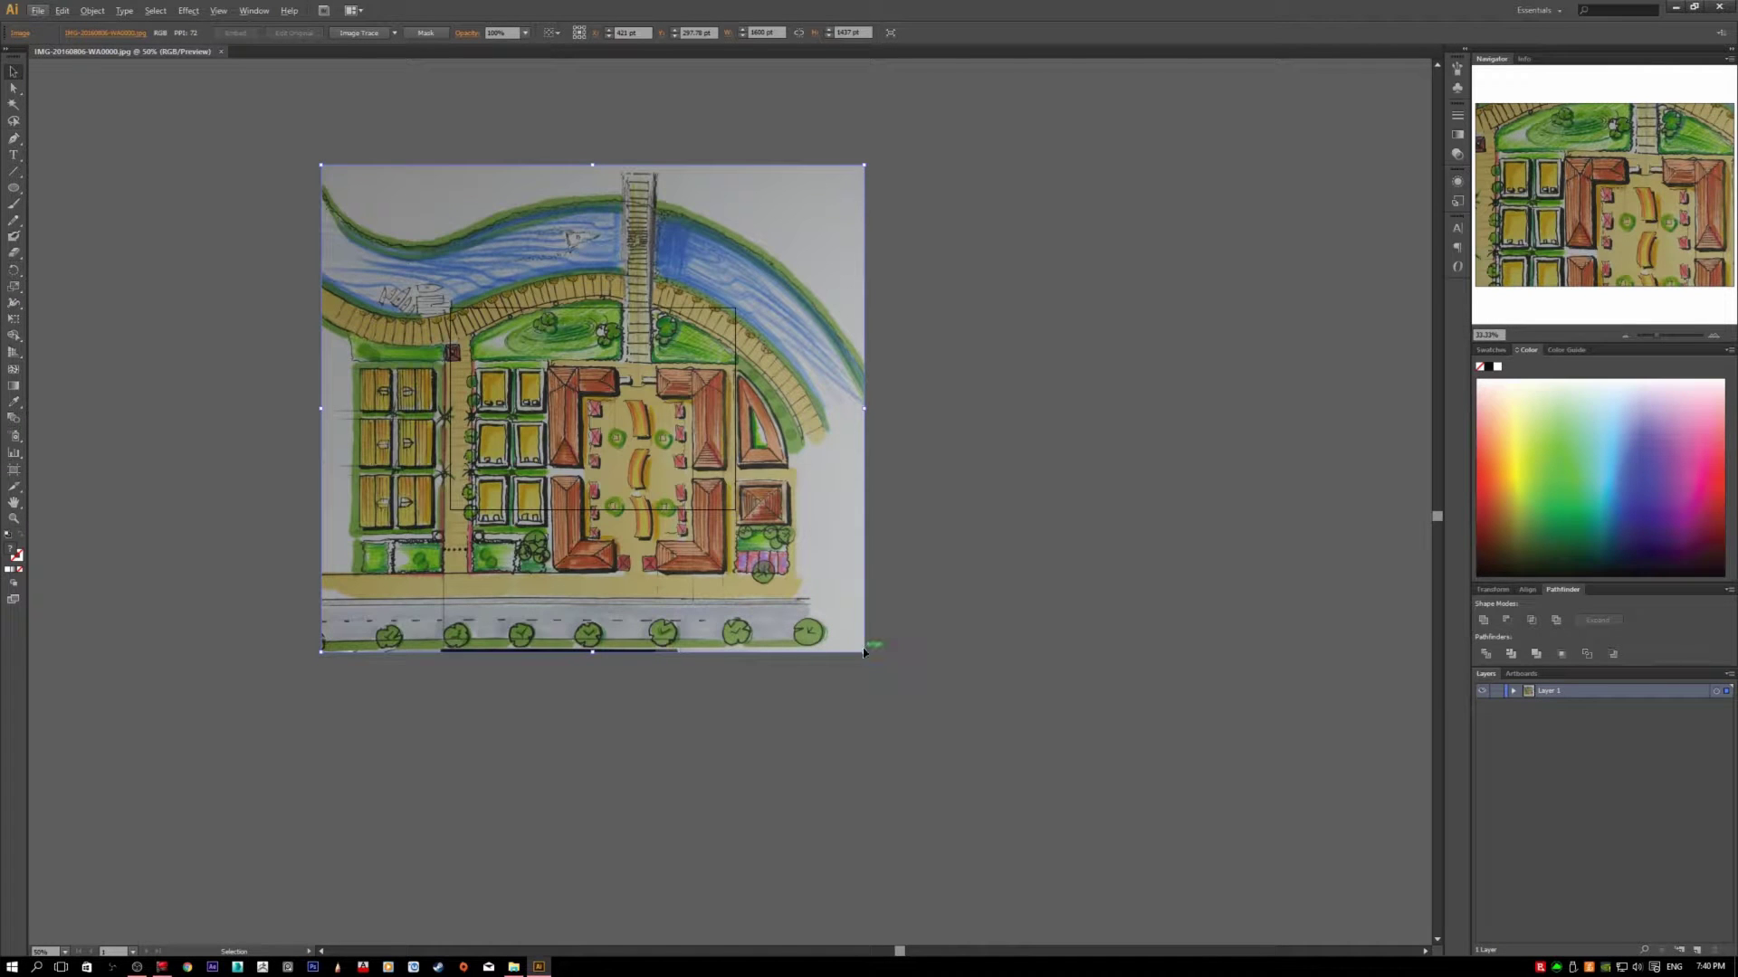
left_click_drag(865, 652, 735, 543)
mouse_move(638, 481)
left_mouse_down()
mouse_move(818, 692)
mouse_move(623, 512)
mouse_move(660, 438)
mouse_move(656, 498)
mouse_move(627, 484)
mouse_move(641, 503)
left_mouse_up()
Step: Move the sketch image off the artboard into the empty space beside its left edge and deselect it
scroll(592, 520, "up", 5)
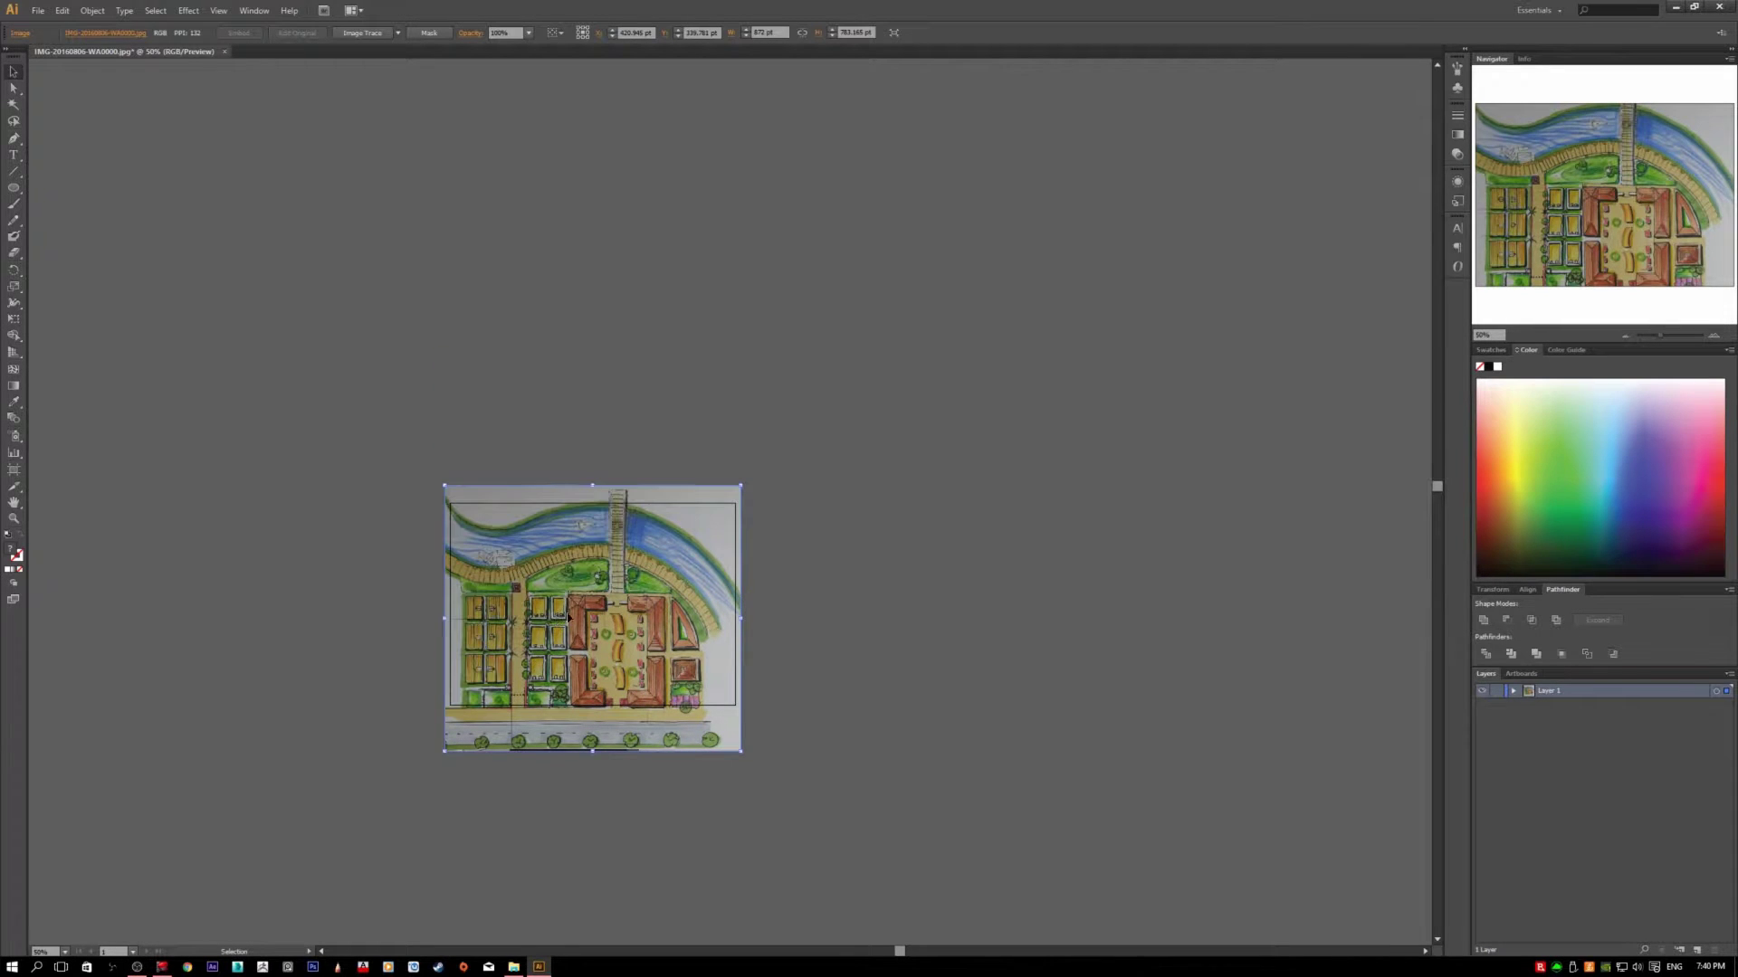
left_click_drag(562, 643, 241, 611)
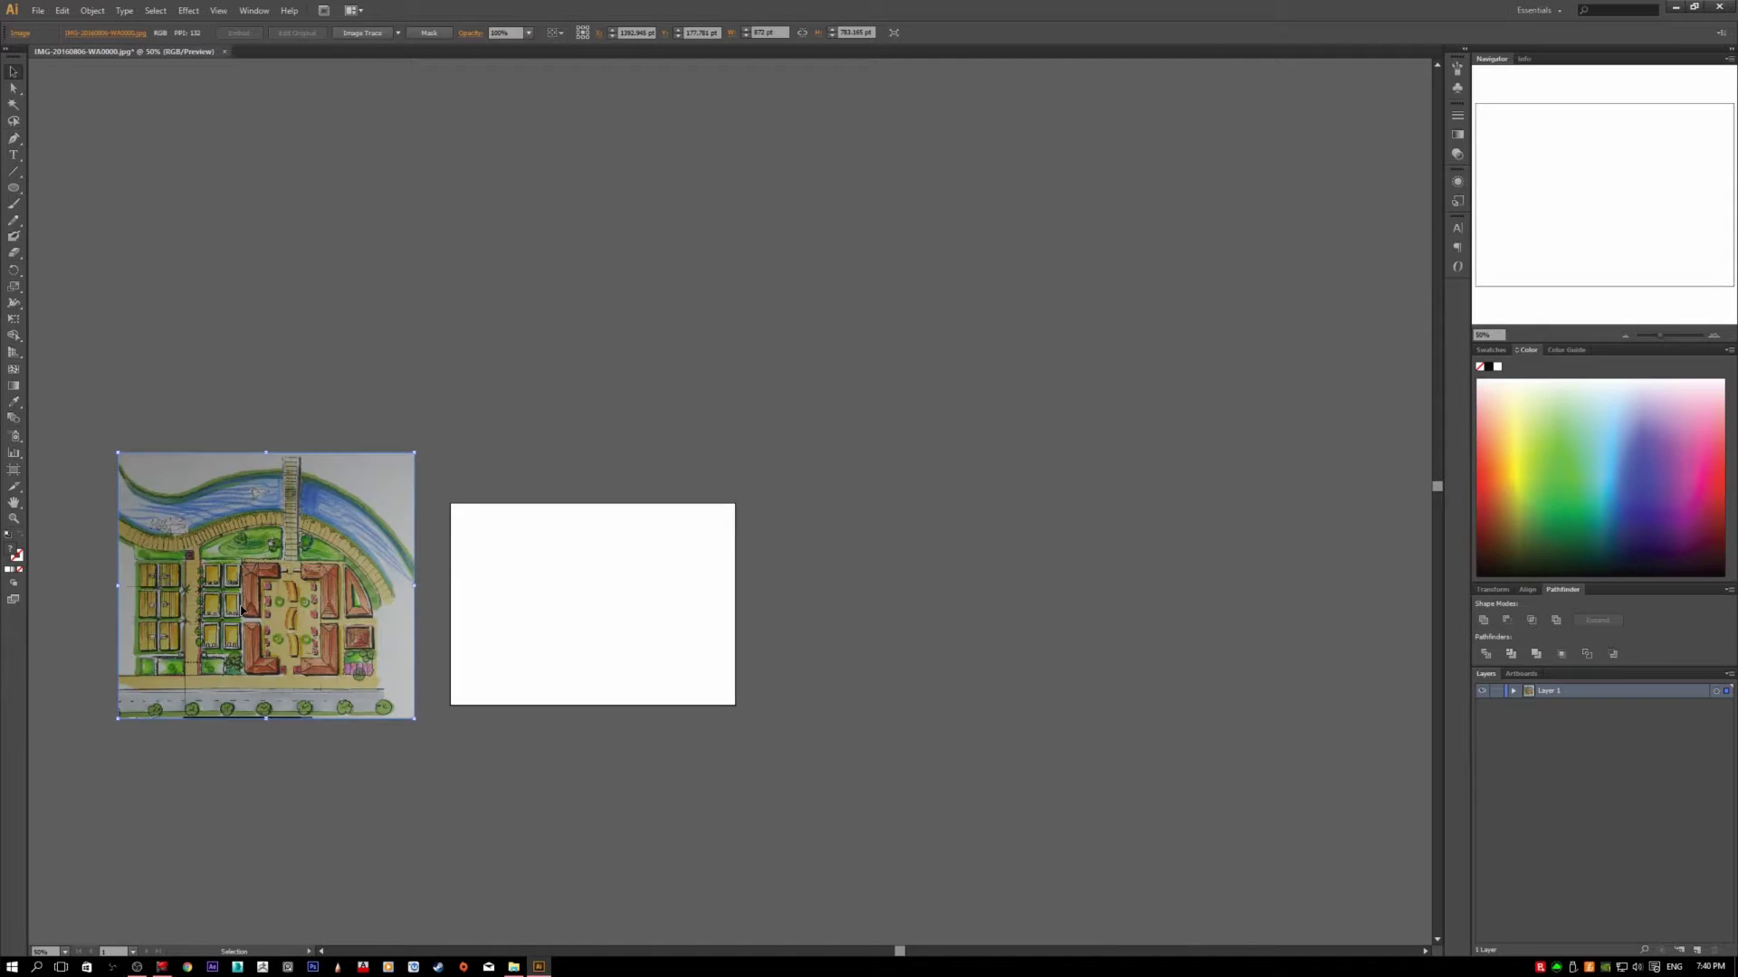
left_click(526, 613)
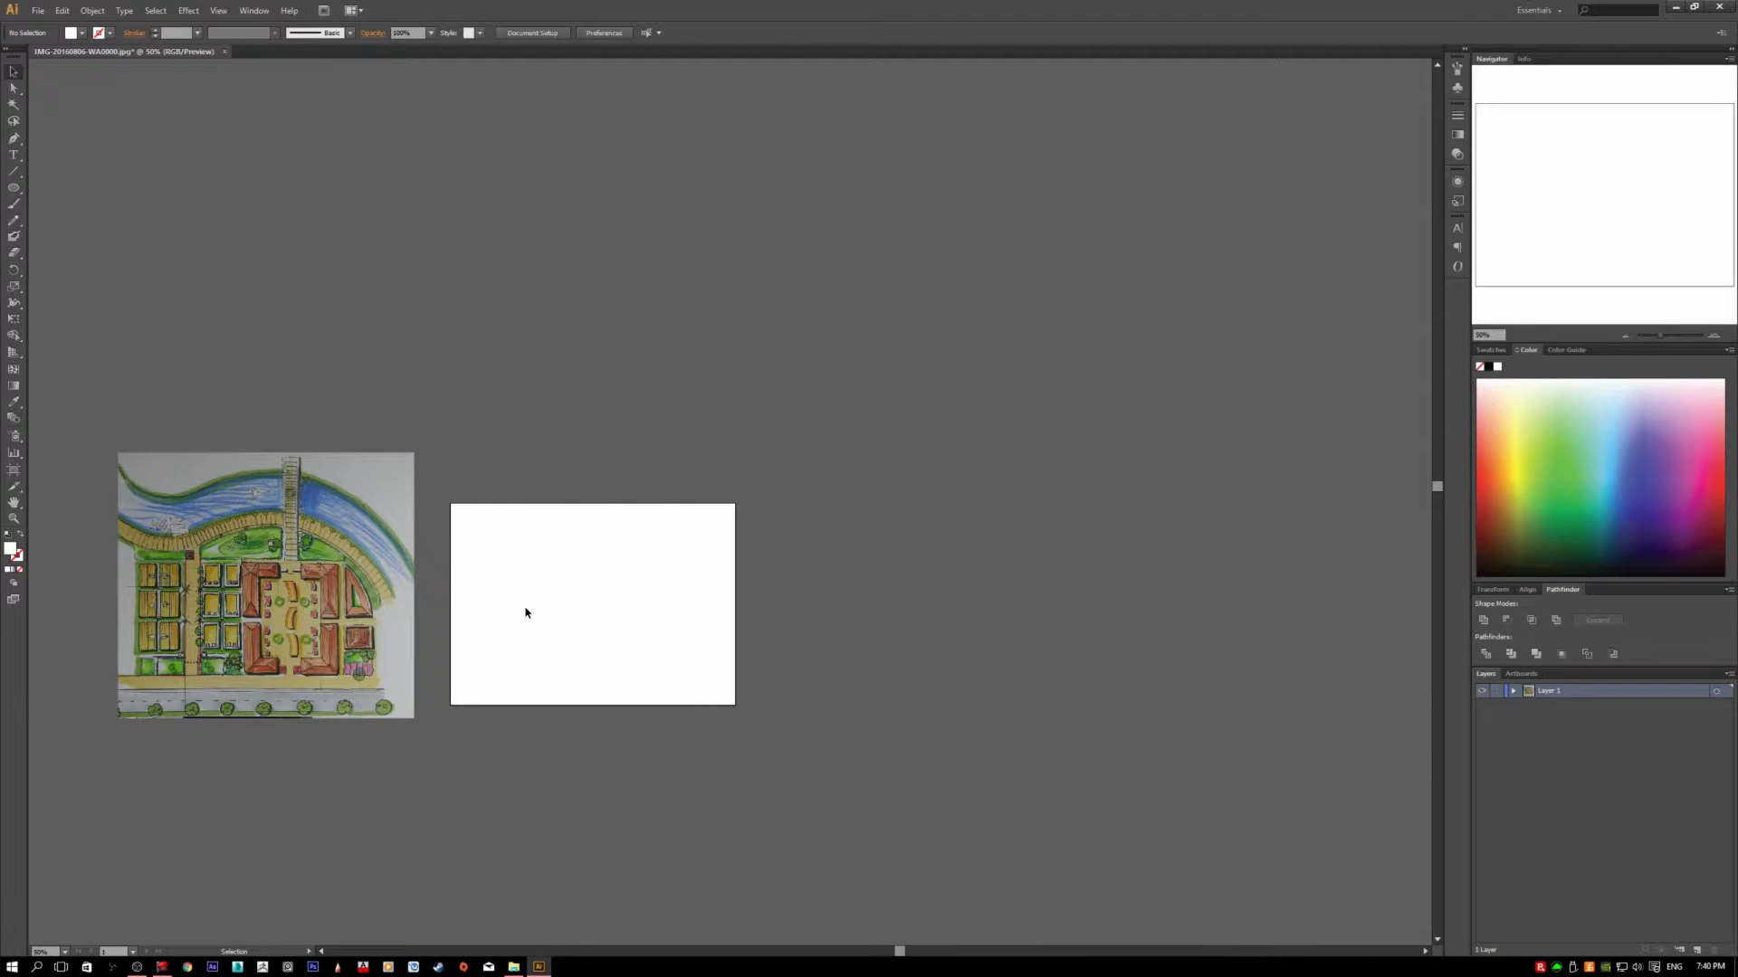
key("a")
double_click(557, 557)
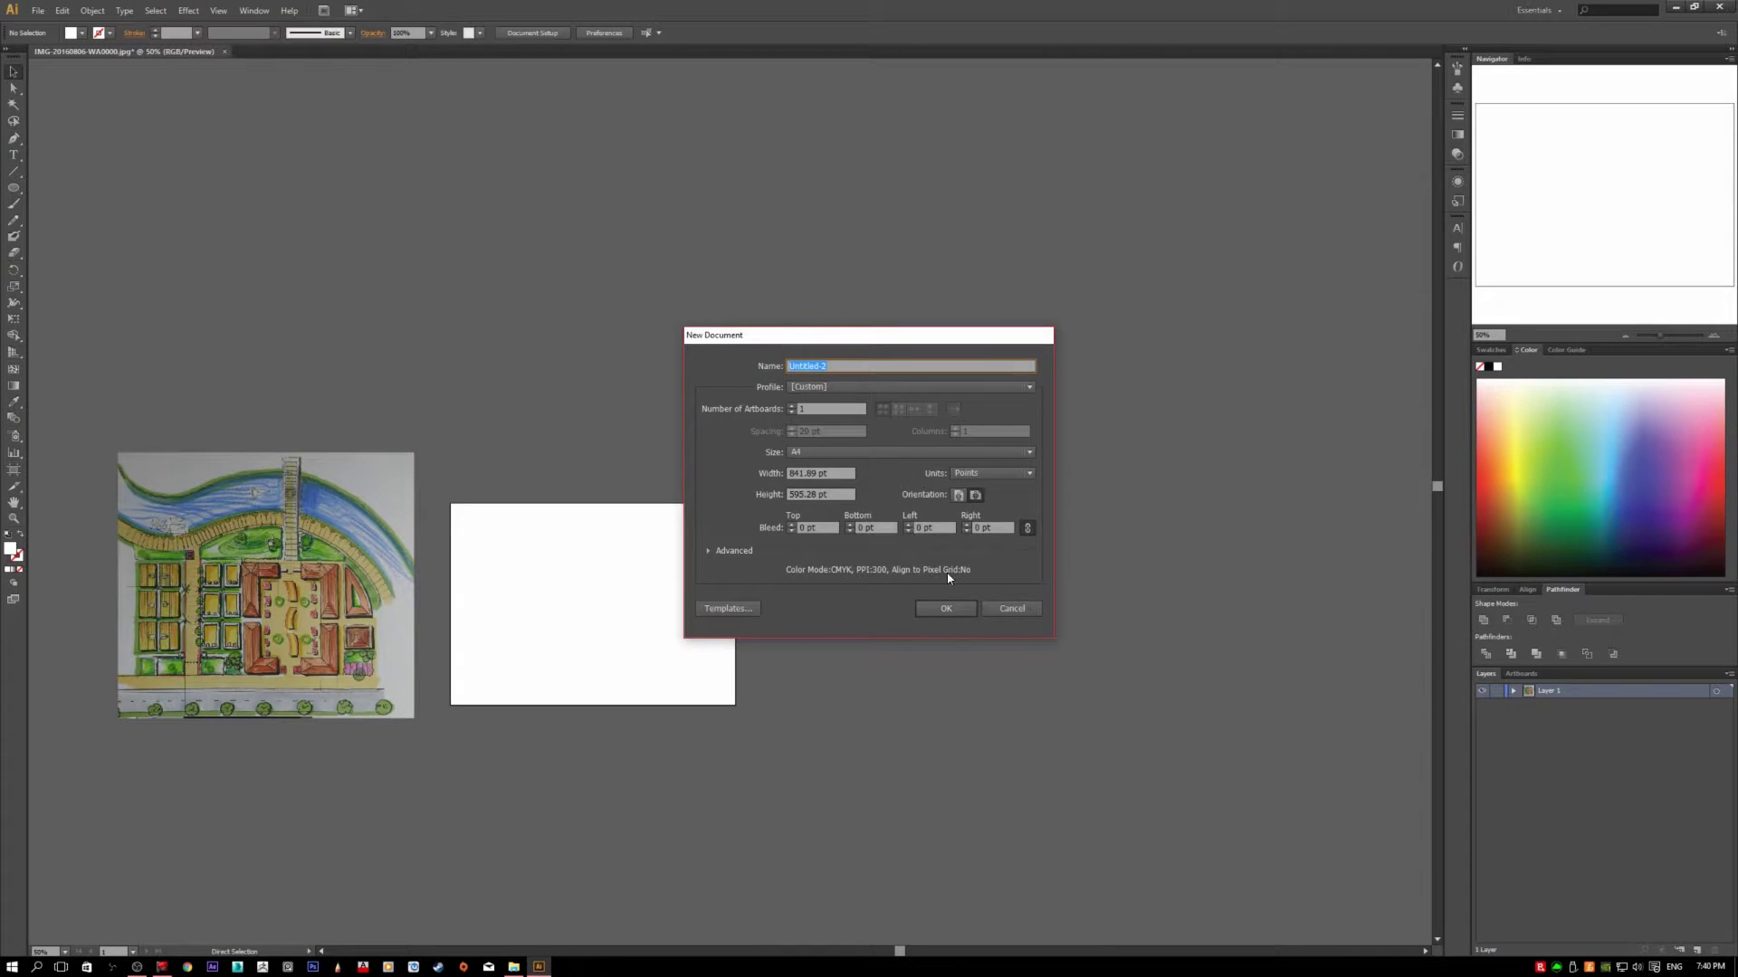
left_click(1014, 615)
left_click(38, 10)
left_click(63, 26)
left_click(1036, 608)
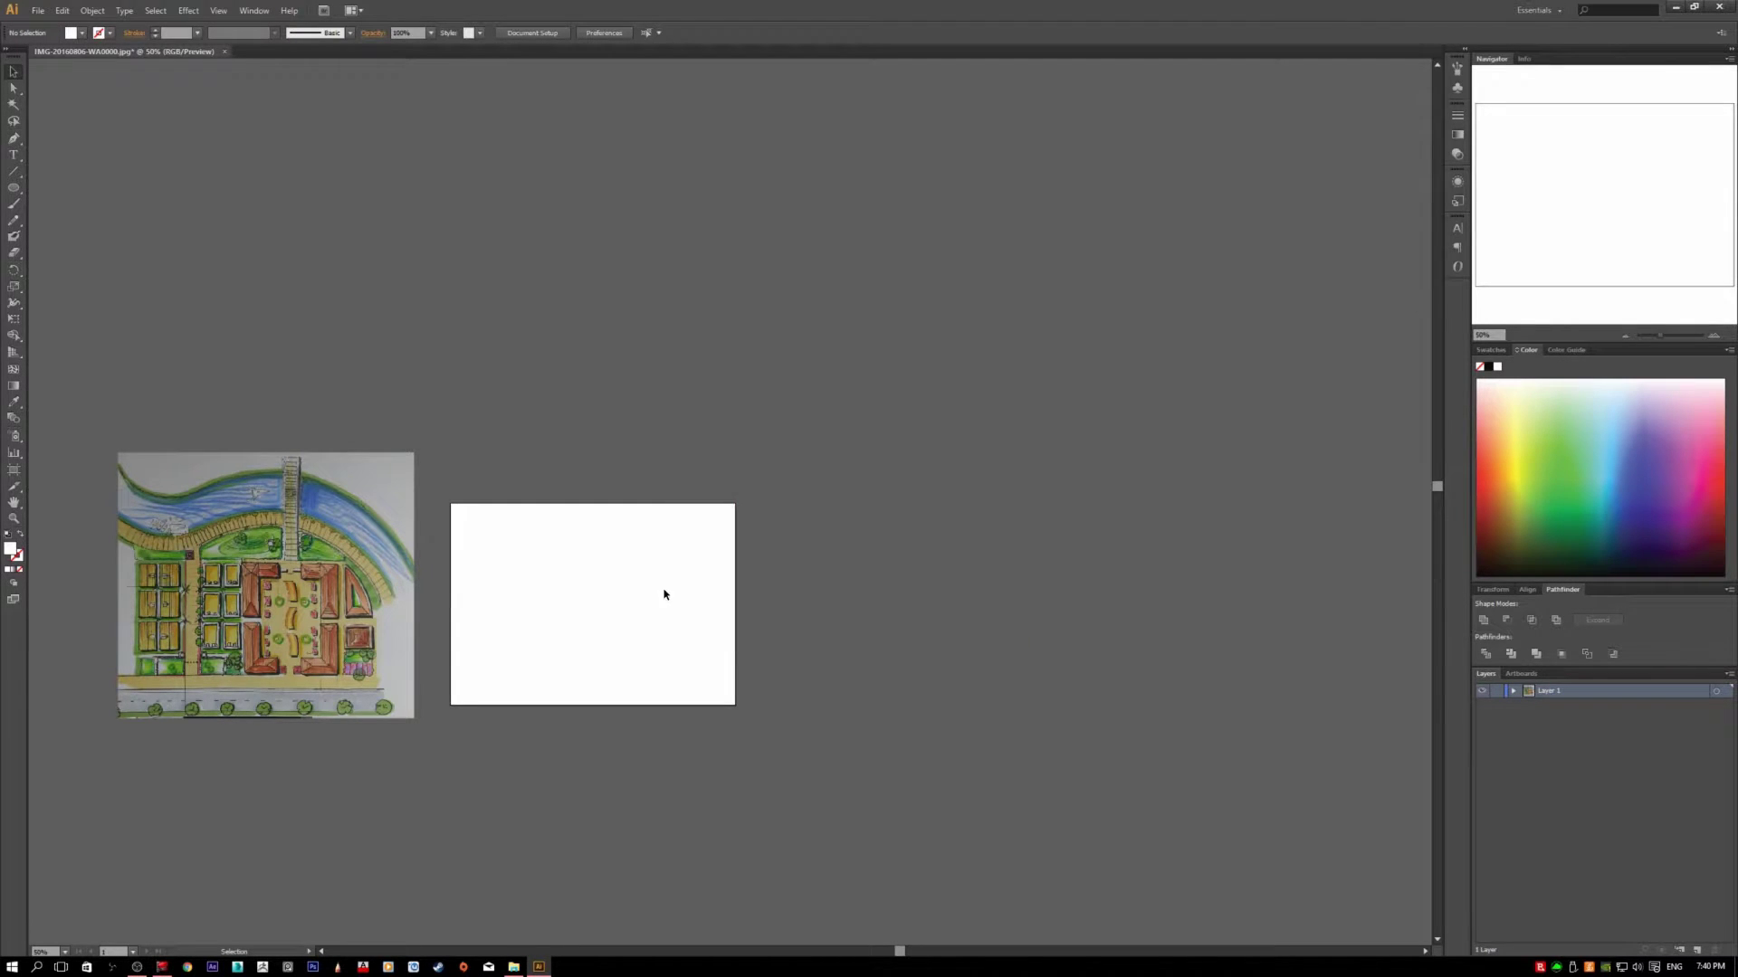
Step: Inspect the artboard's width and height in artboard editing mode and leave the mode without changing them
left_click(530, 33)
left_click(985, 287)
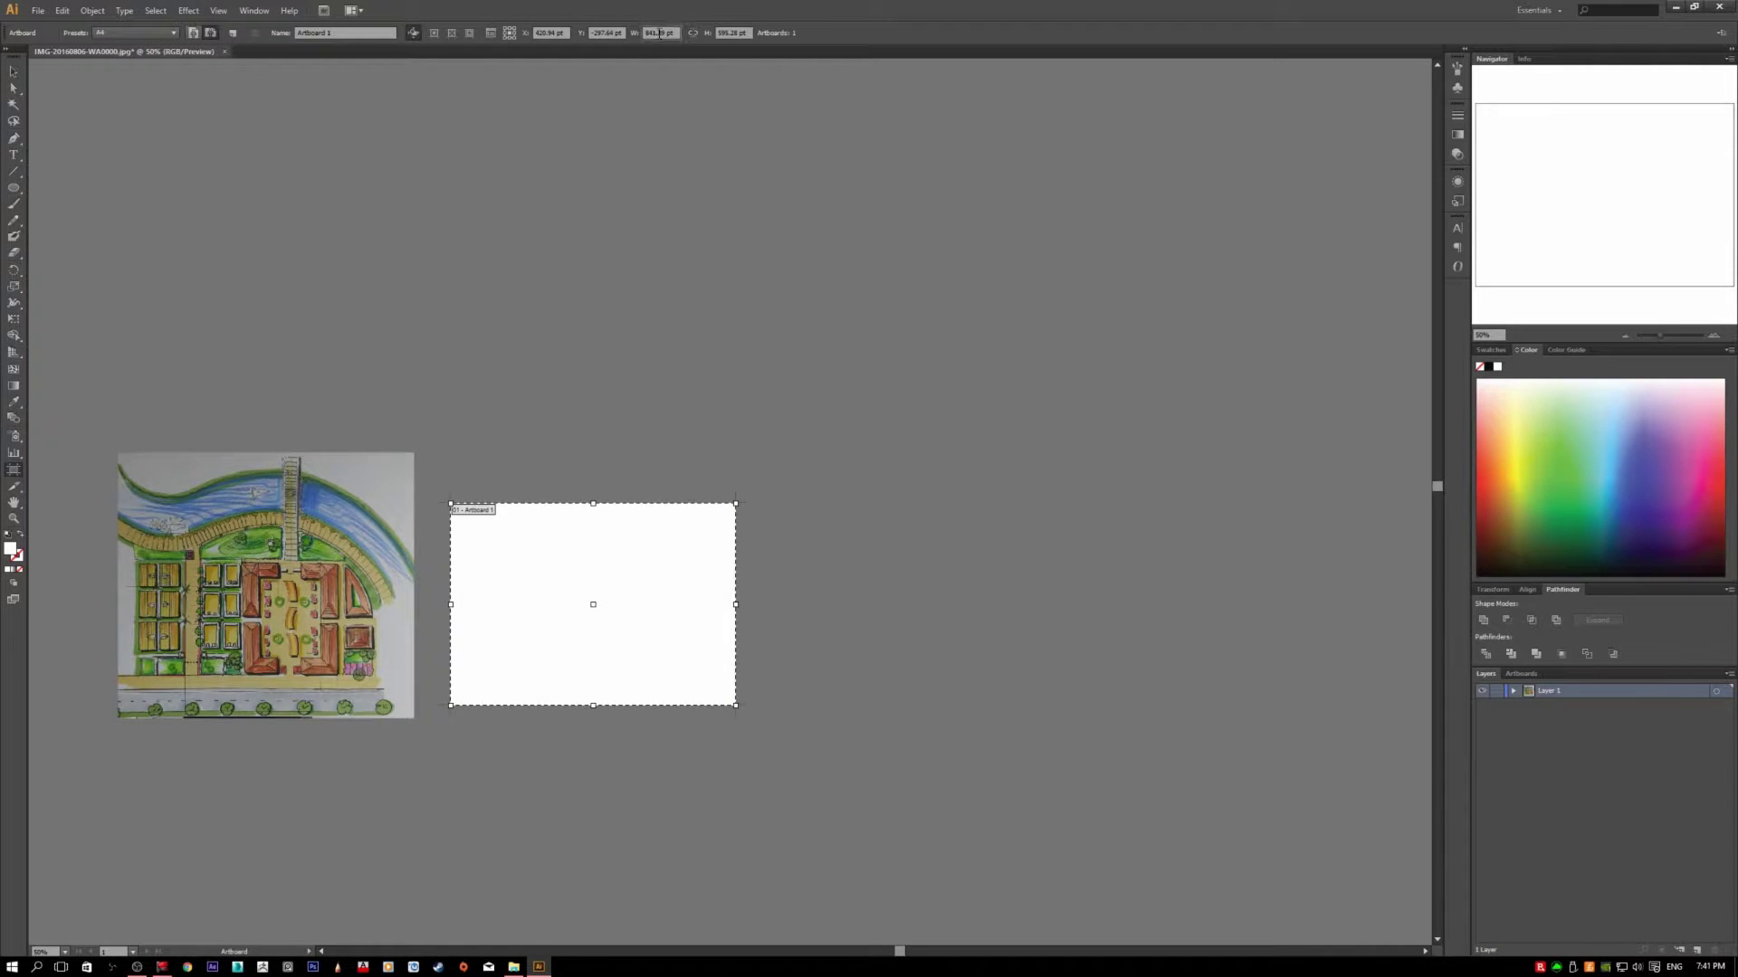
left_click(731, 32)
type("v")
left_click(685, 45)
key("Escape")
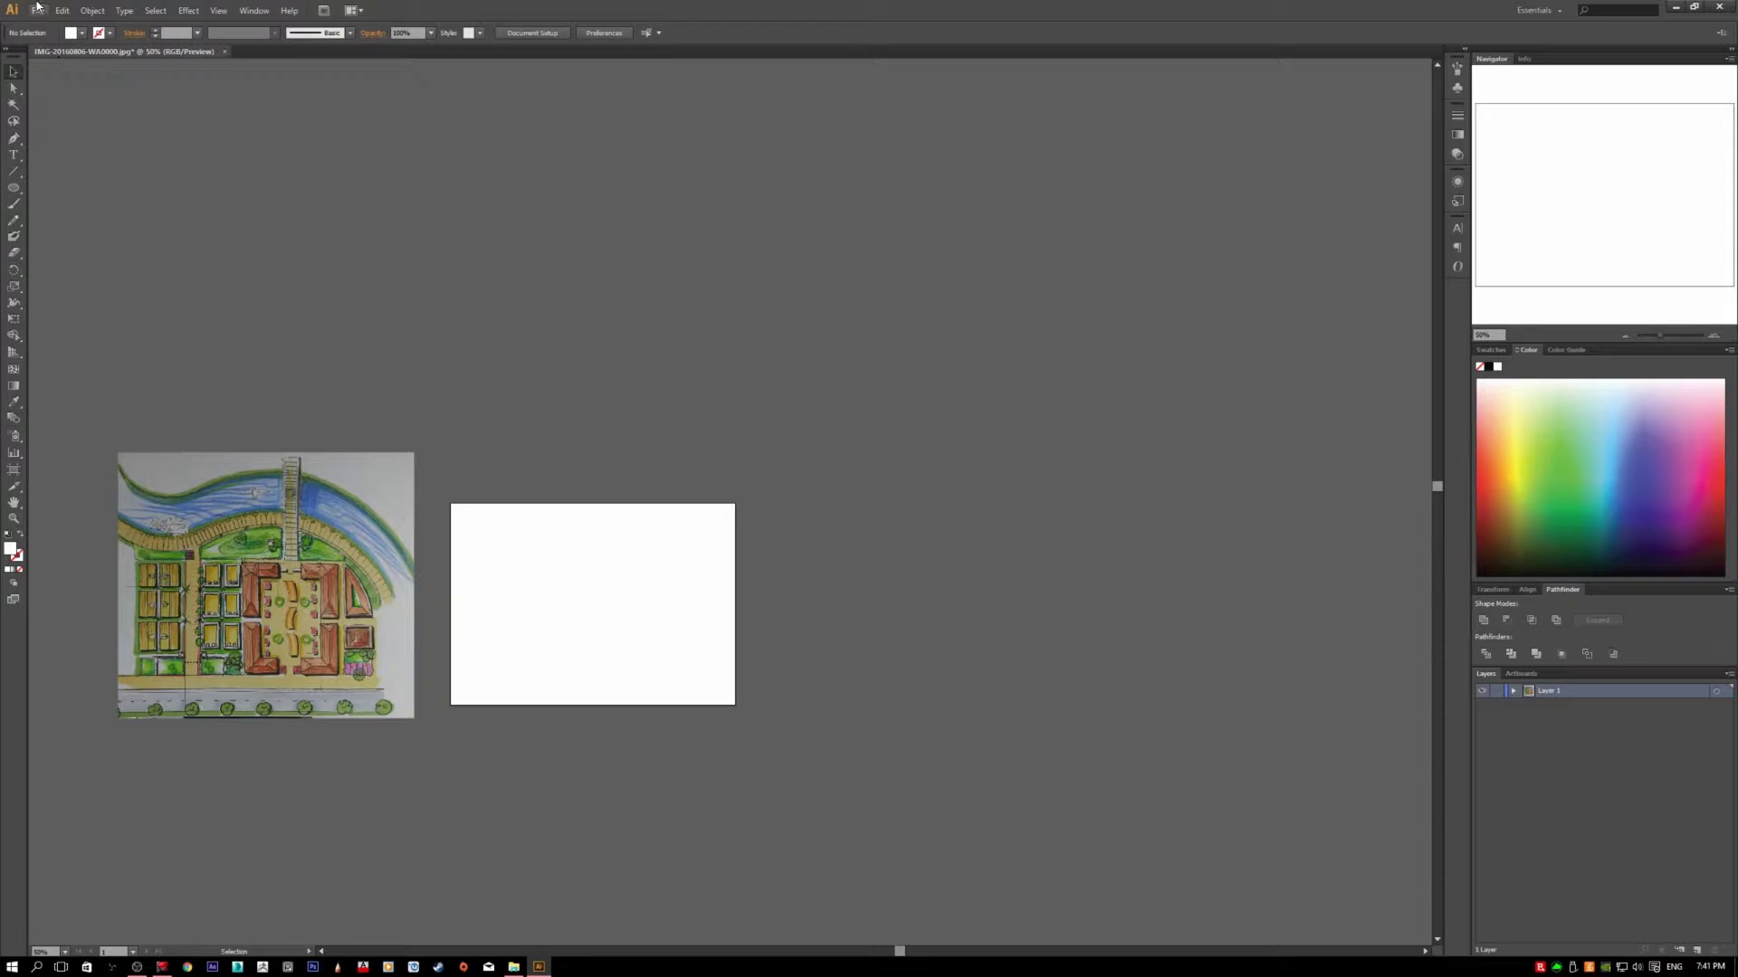
Step: Show the rulers and try out a horizontal guide across the artboard, deleting it again
key("a")
key("ctrl+r")
key("v")
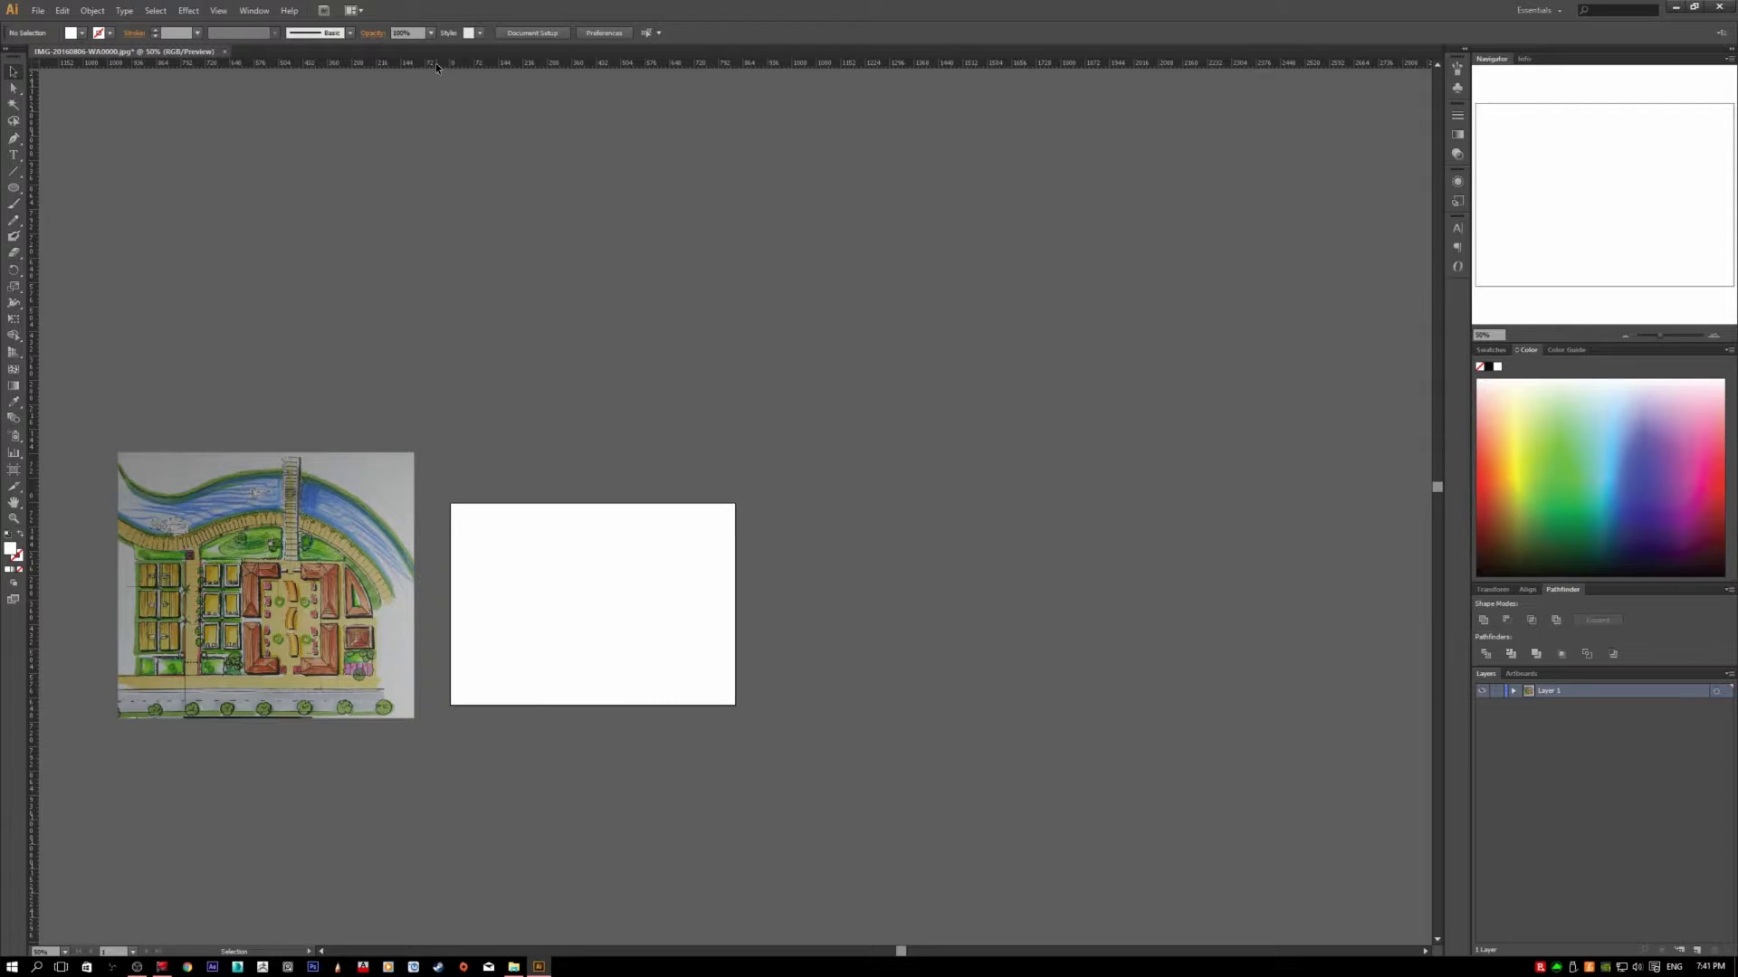
left_click_drag(436, 62, 655, 547)
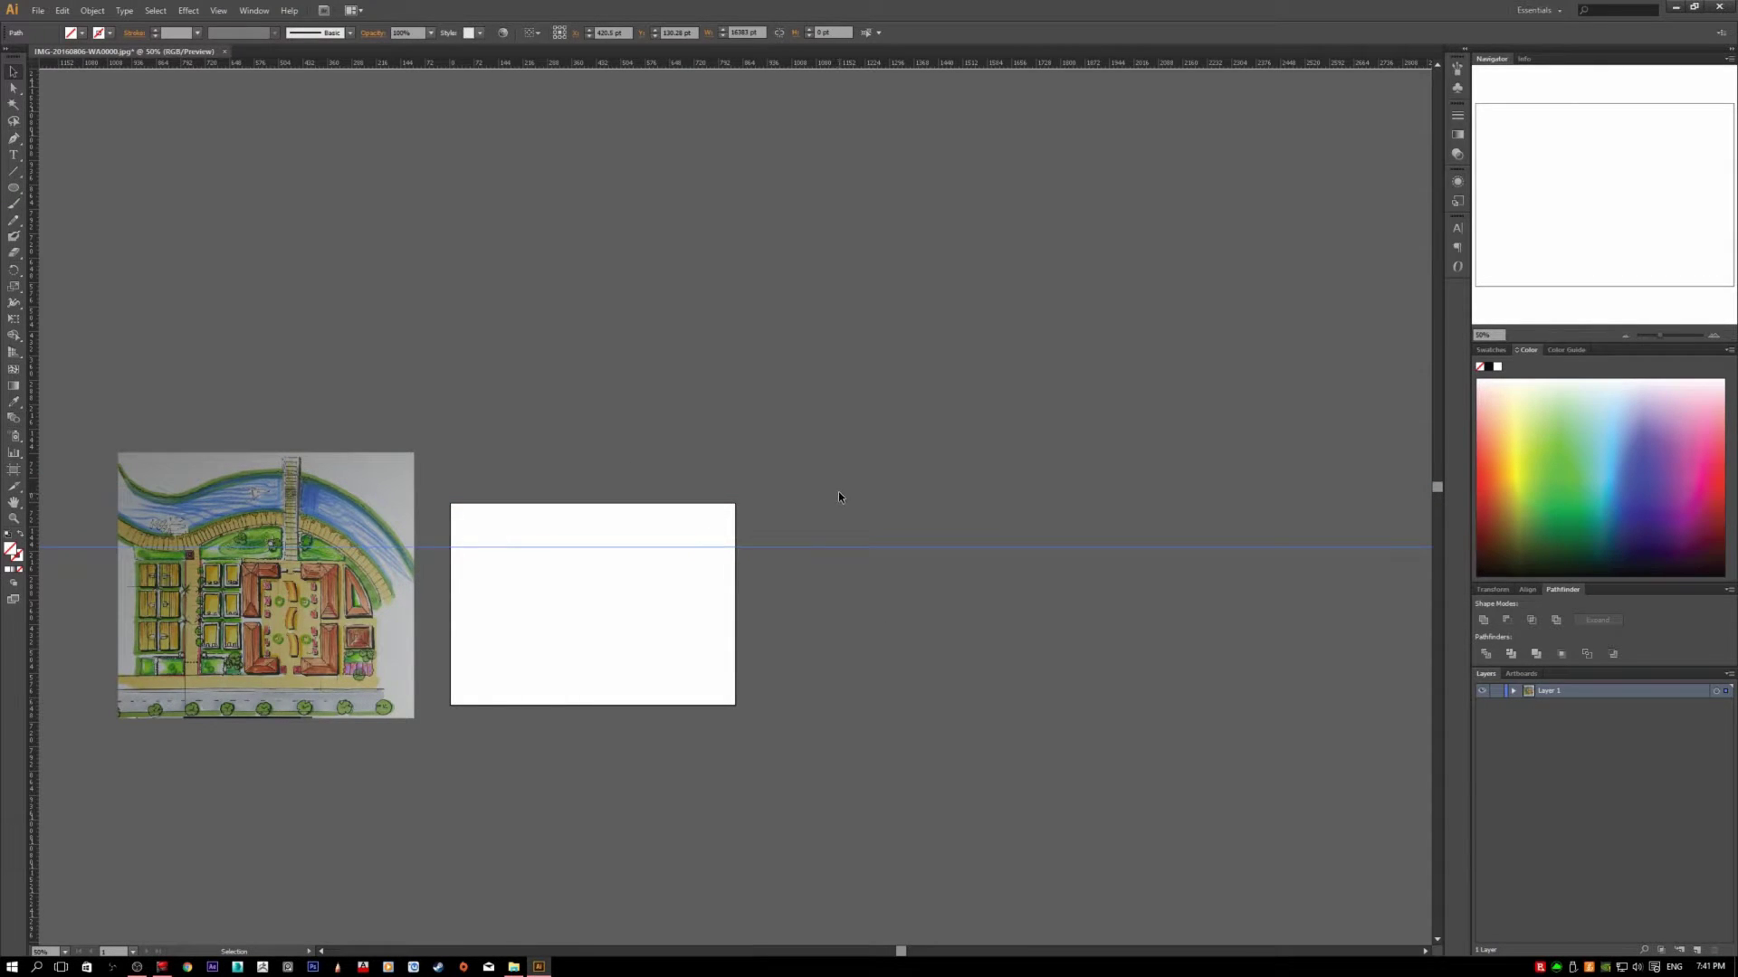
key("Delete")
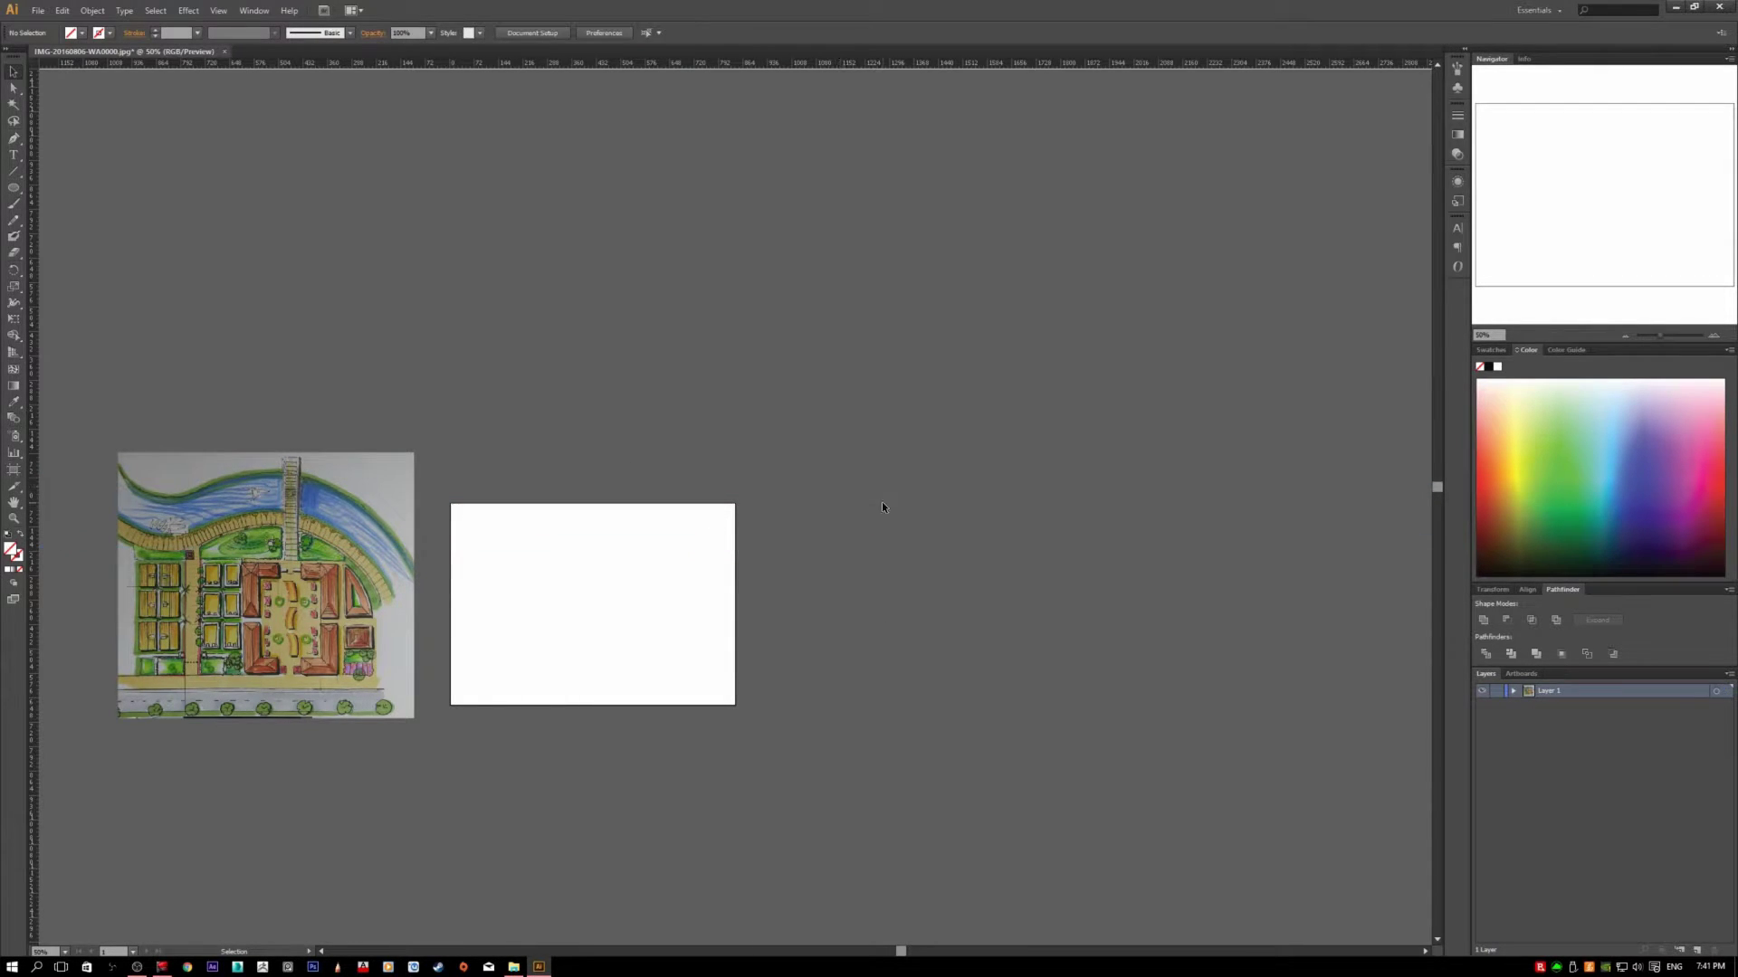
Step: Change the ruler units to Centimeters
right_click(35, 66)
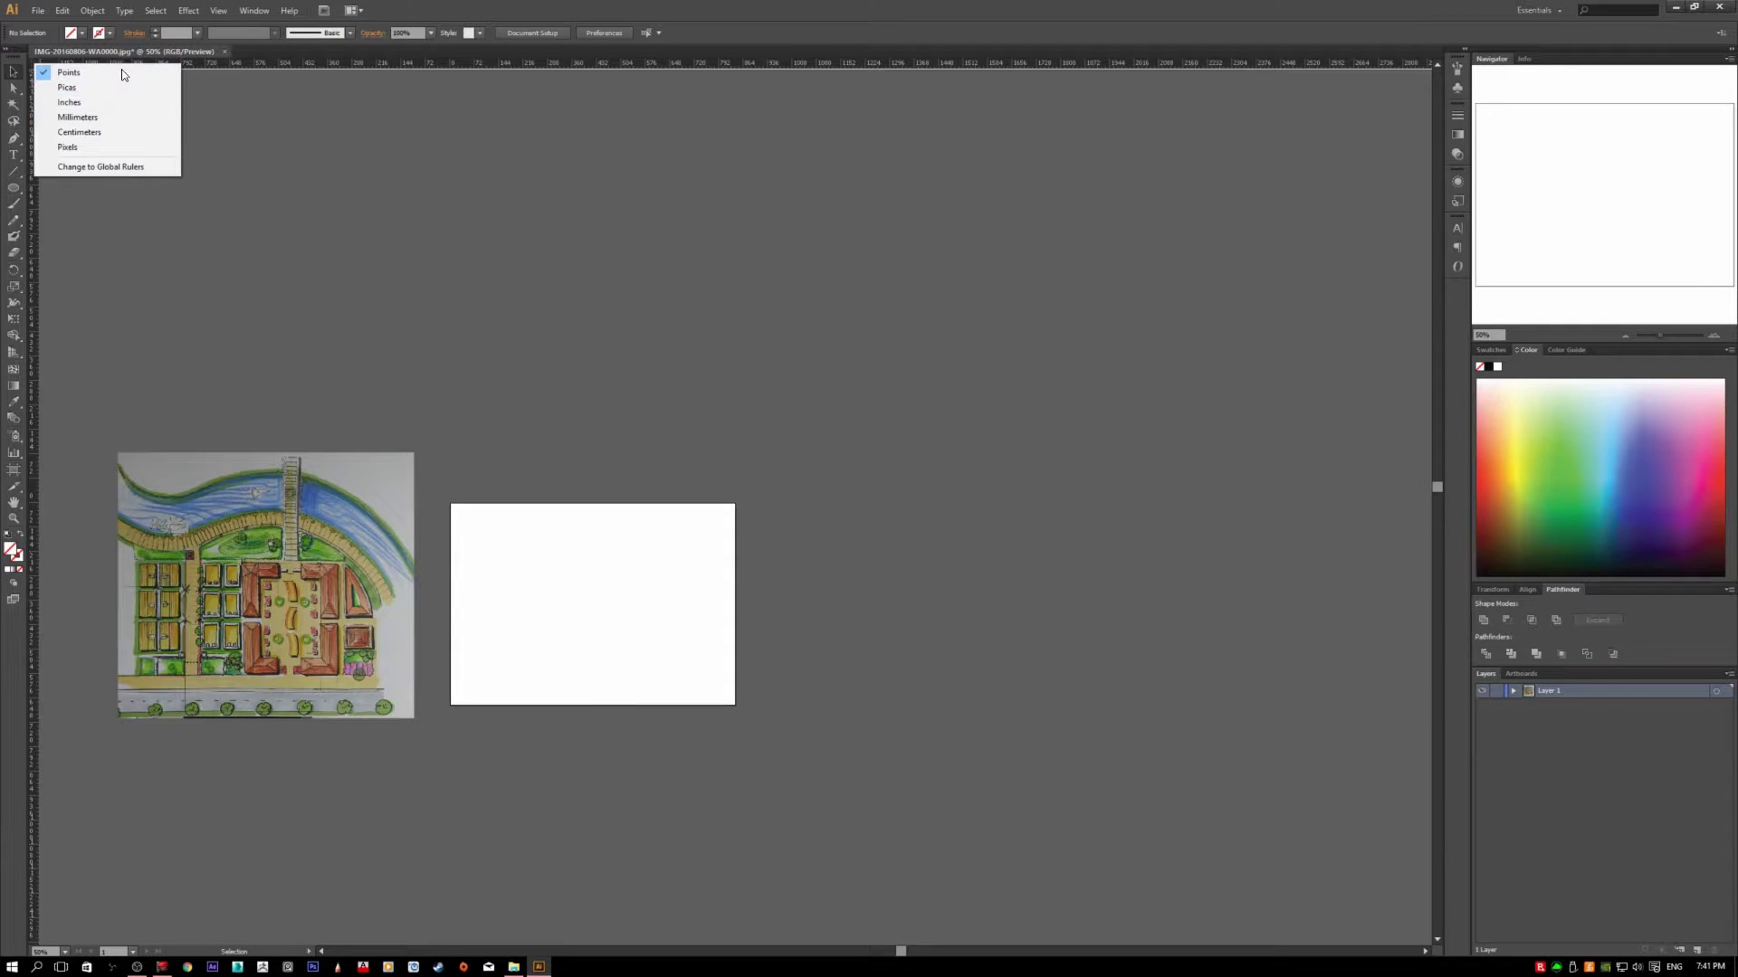
left_click(143, 130)
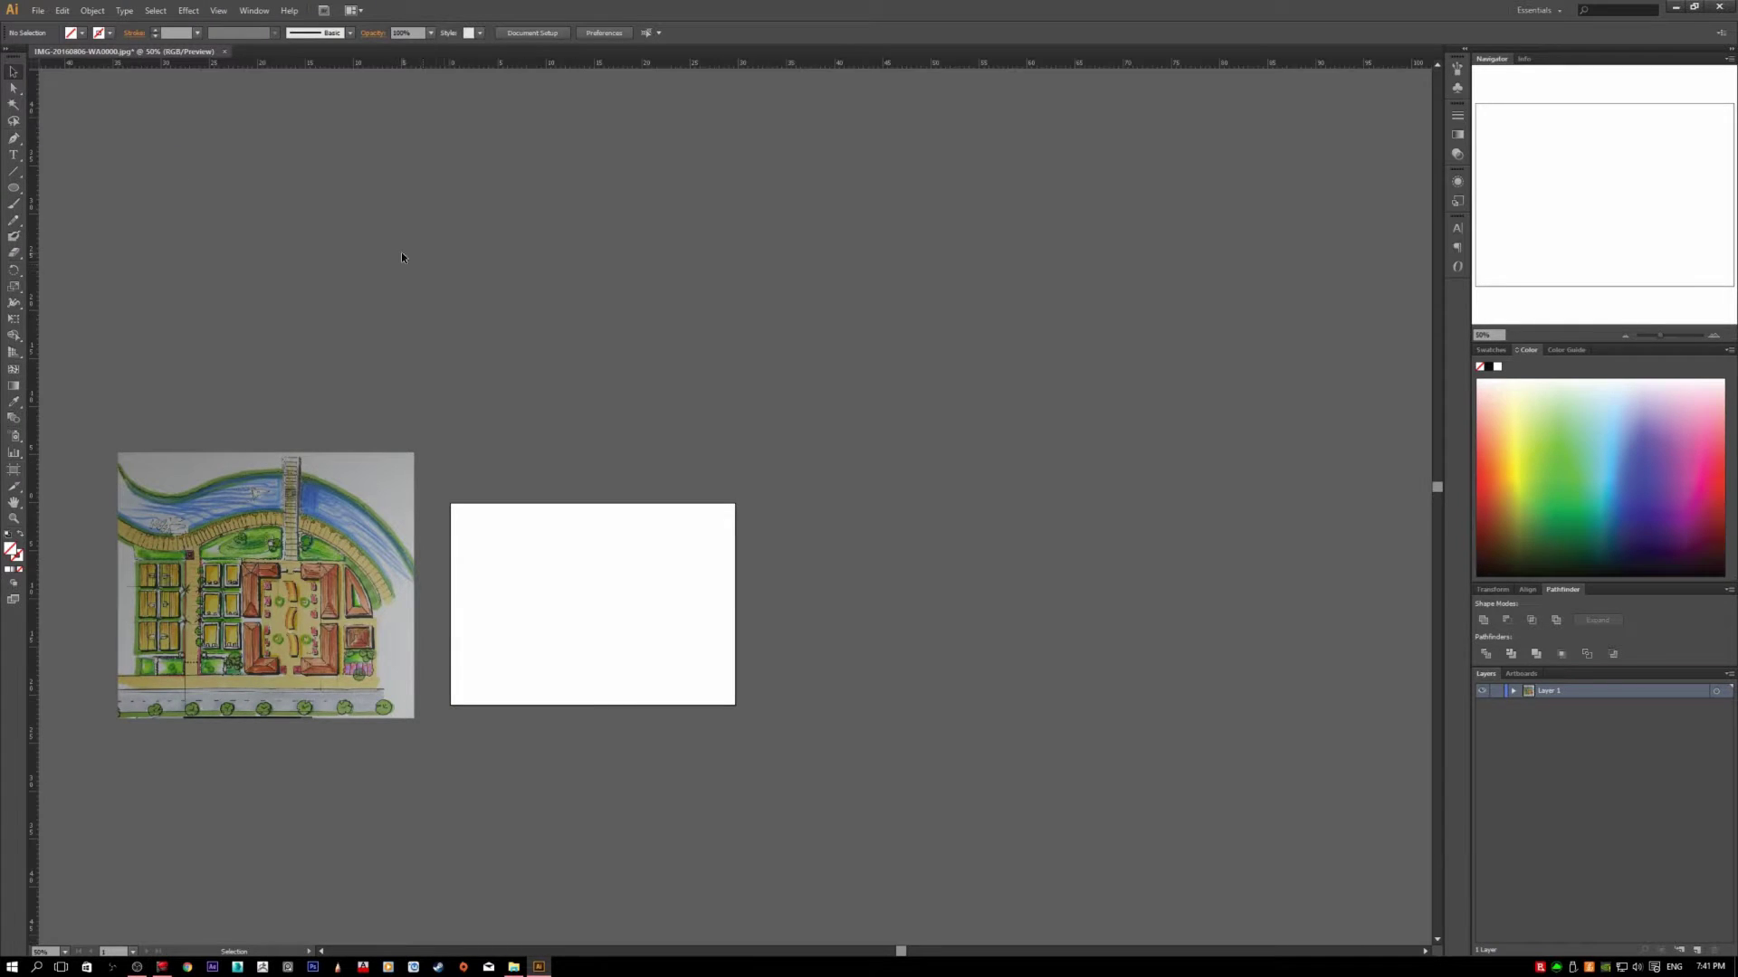
Step: Try editing the artboard's width and height values in artboard editing mode, entering 25 for the height, and return to the Selection tool
left_click(534, 31)
left_click(991, 286)
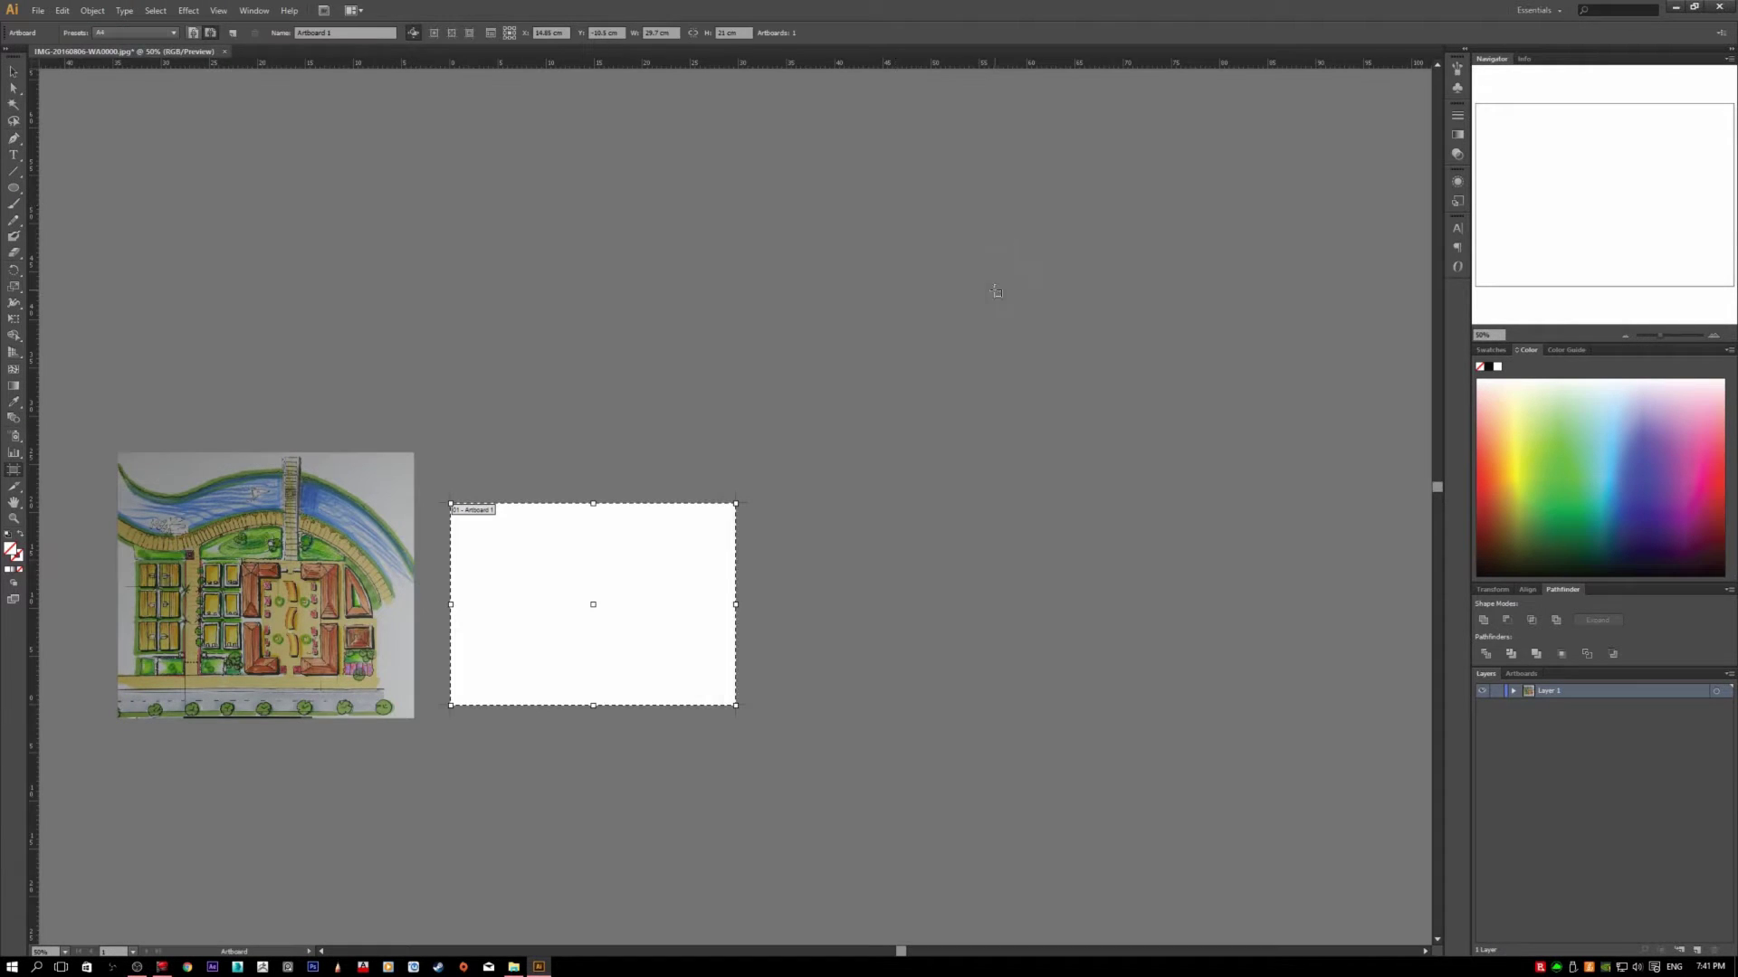
left_click(655, 33)
left_click(729, 32)
type("25")
left_click(661, 33)
left_click(659, 34)
double_click(740, 33)
left_click(648, 33)
type("v")
key("BackSpace")
left_click(14, 72)
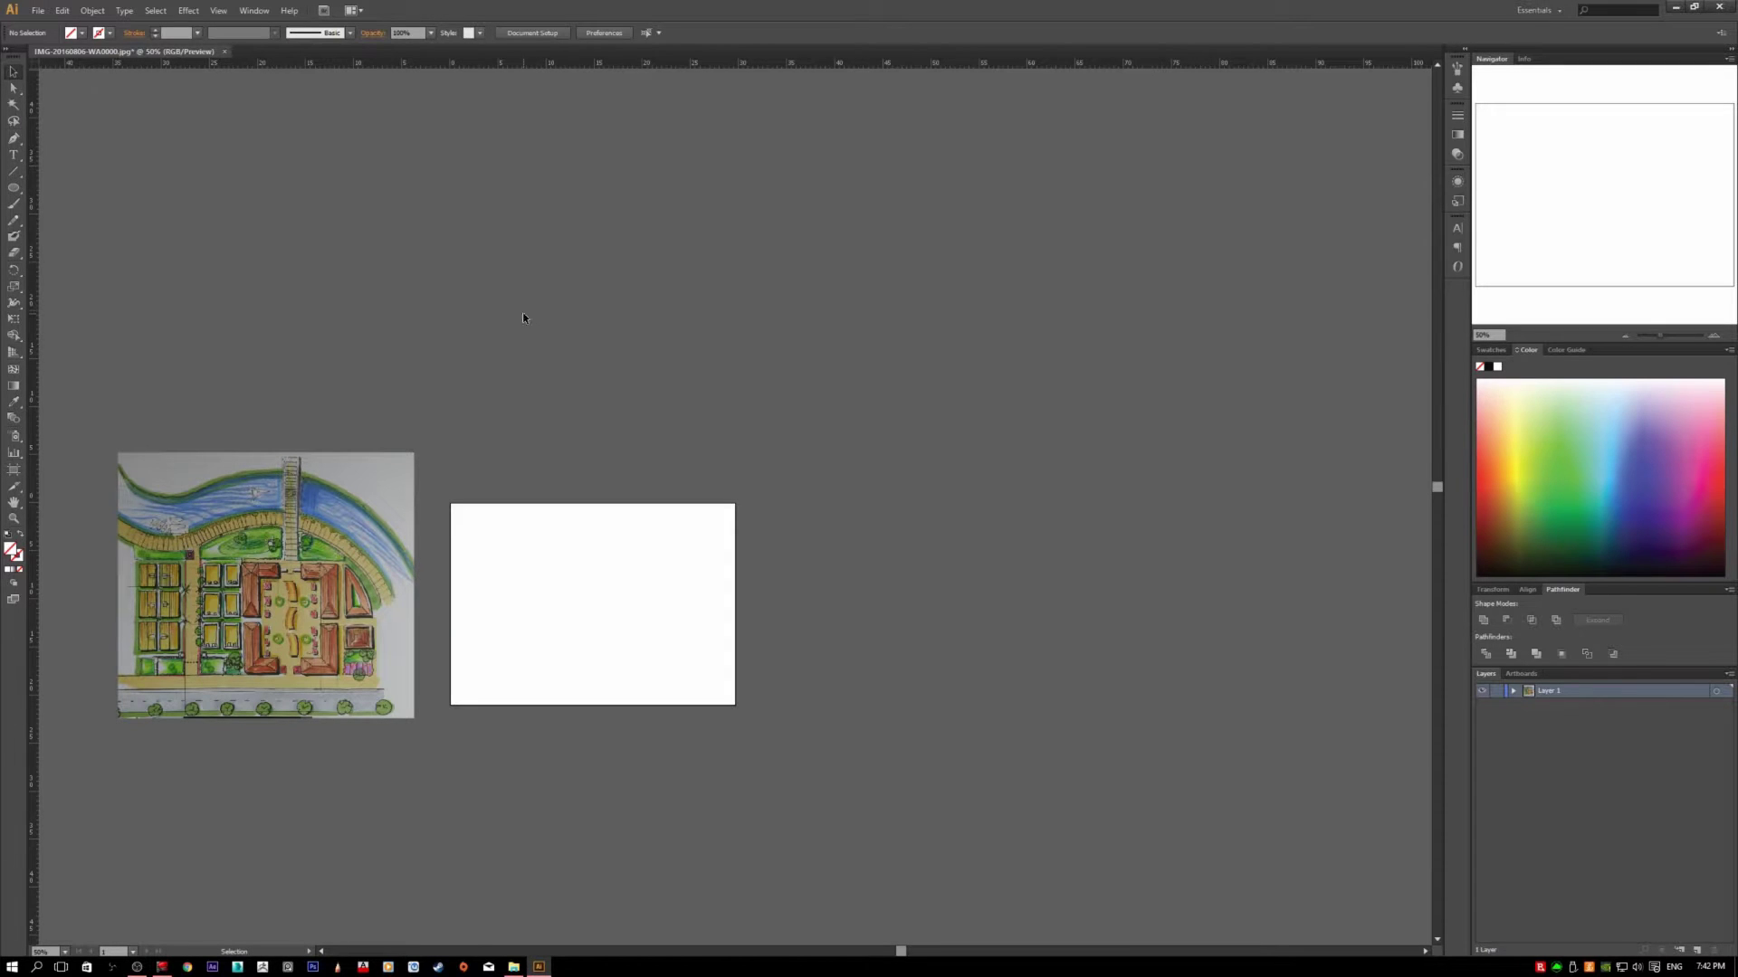
Step: Snap the sketch image to the artboard's upper-right corner and scale it proportionally to the artboard's height, about 21 cm
mouse_move(380, 496)
left_mouse_down()
mouse_move(715, 588)
mouse_move(670, 547)
mouse_move(714, 551)
mouse_move(665, 584)
mouse_move(715, 563)
left_mouse_up()
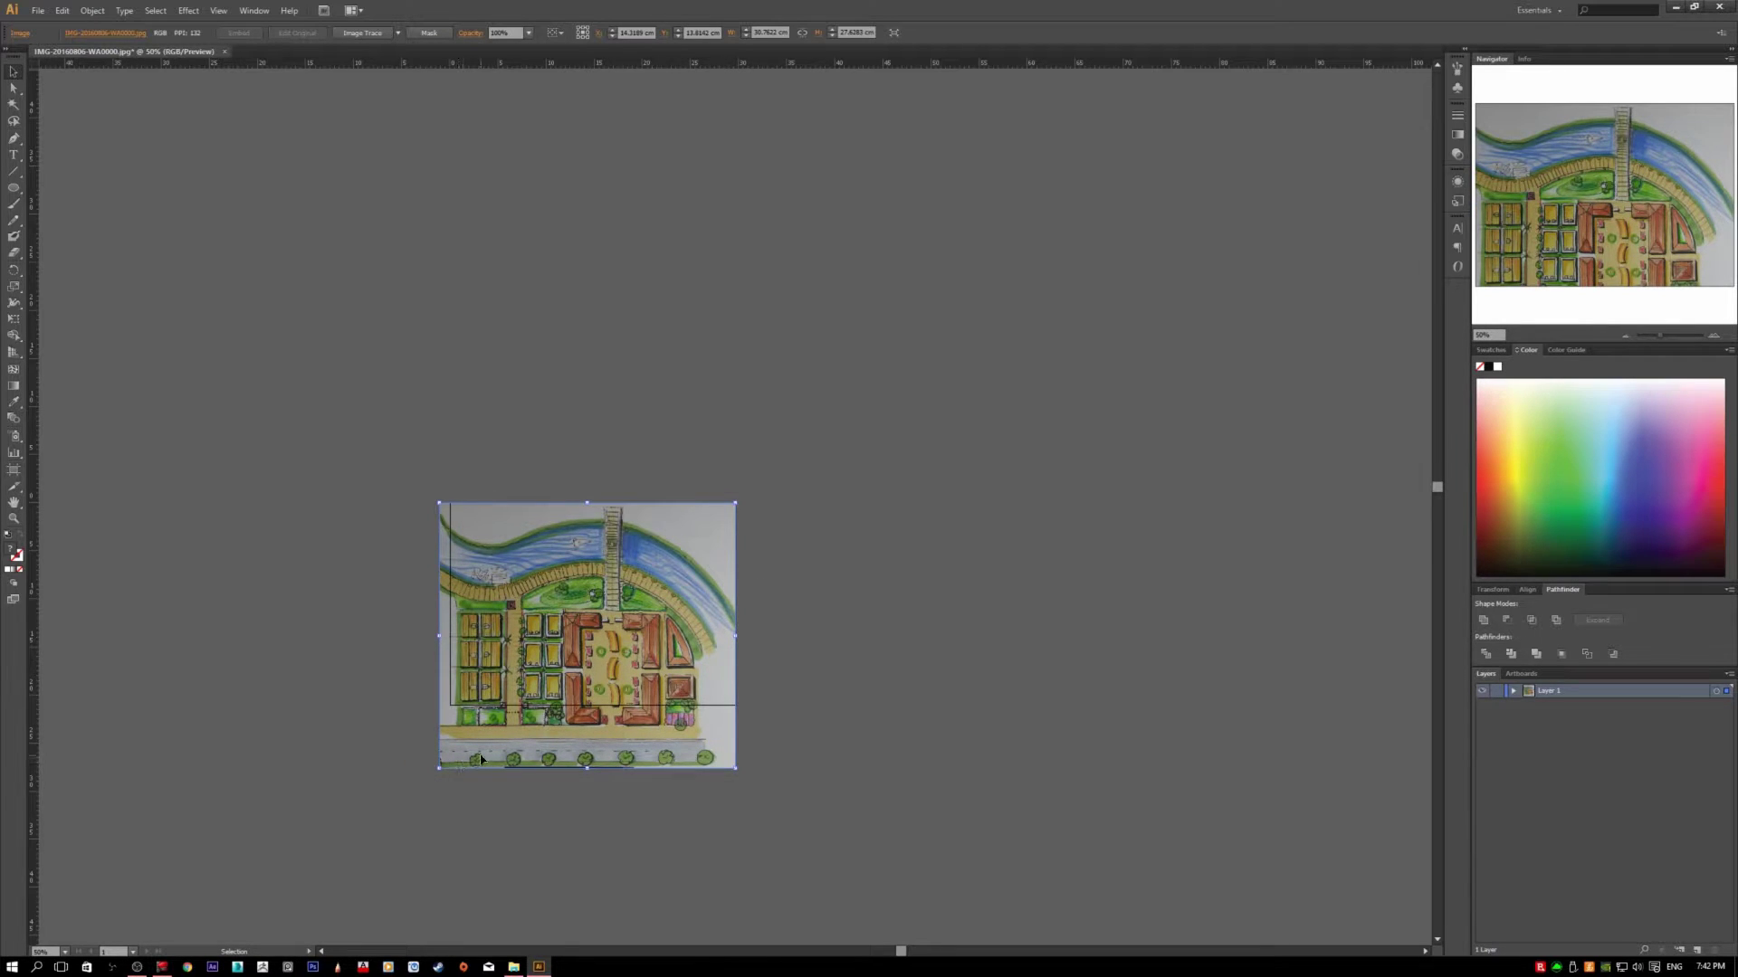
scroll(479, 759, "up", 2, "alt")
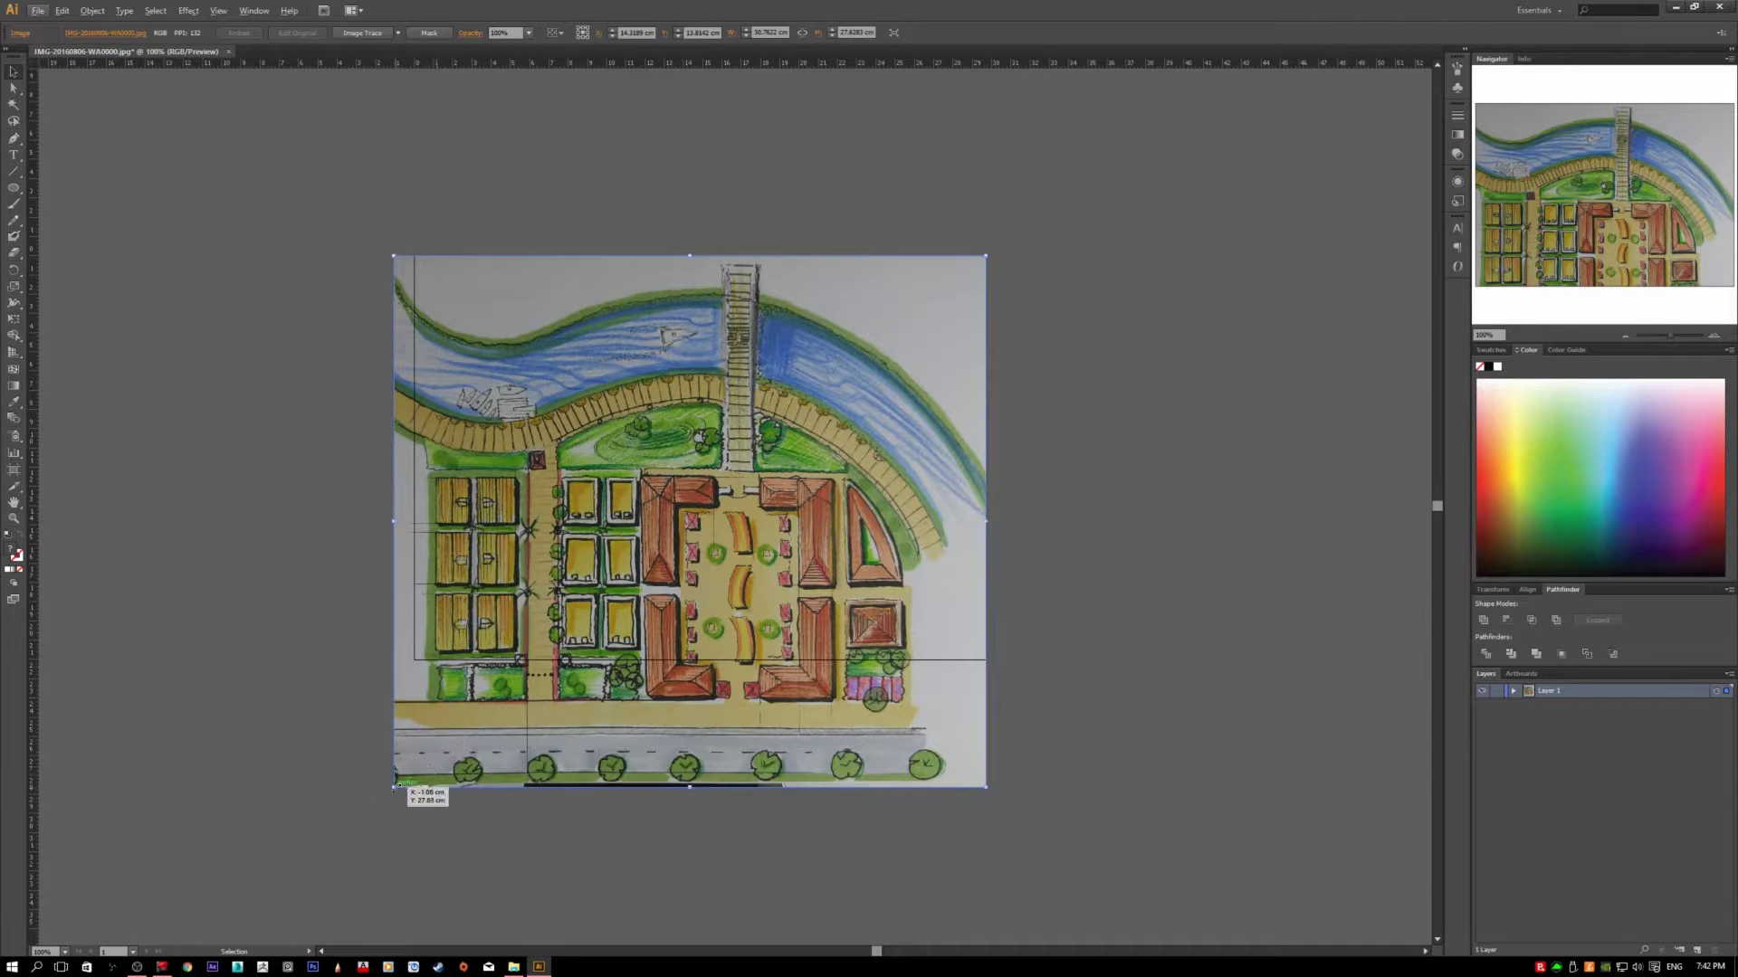
left_click_drag(394, 787, 536, 735)
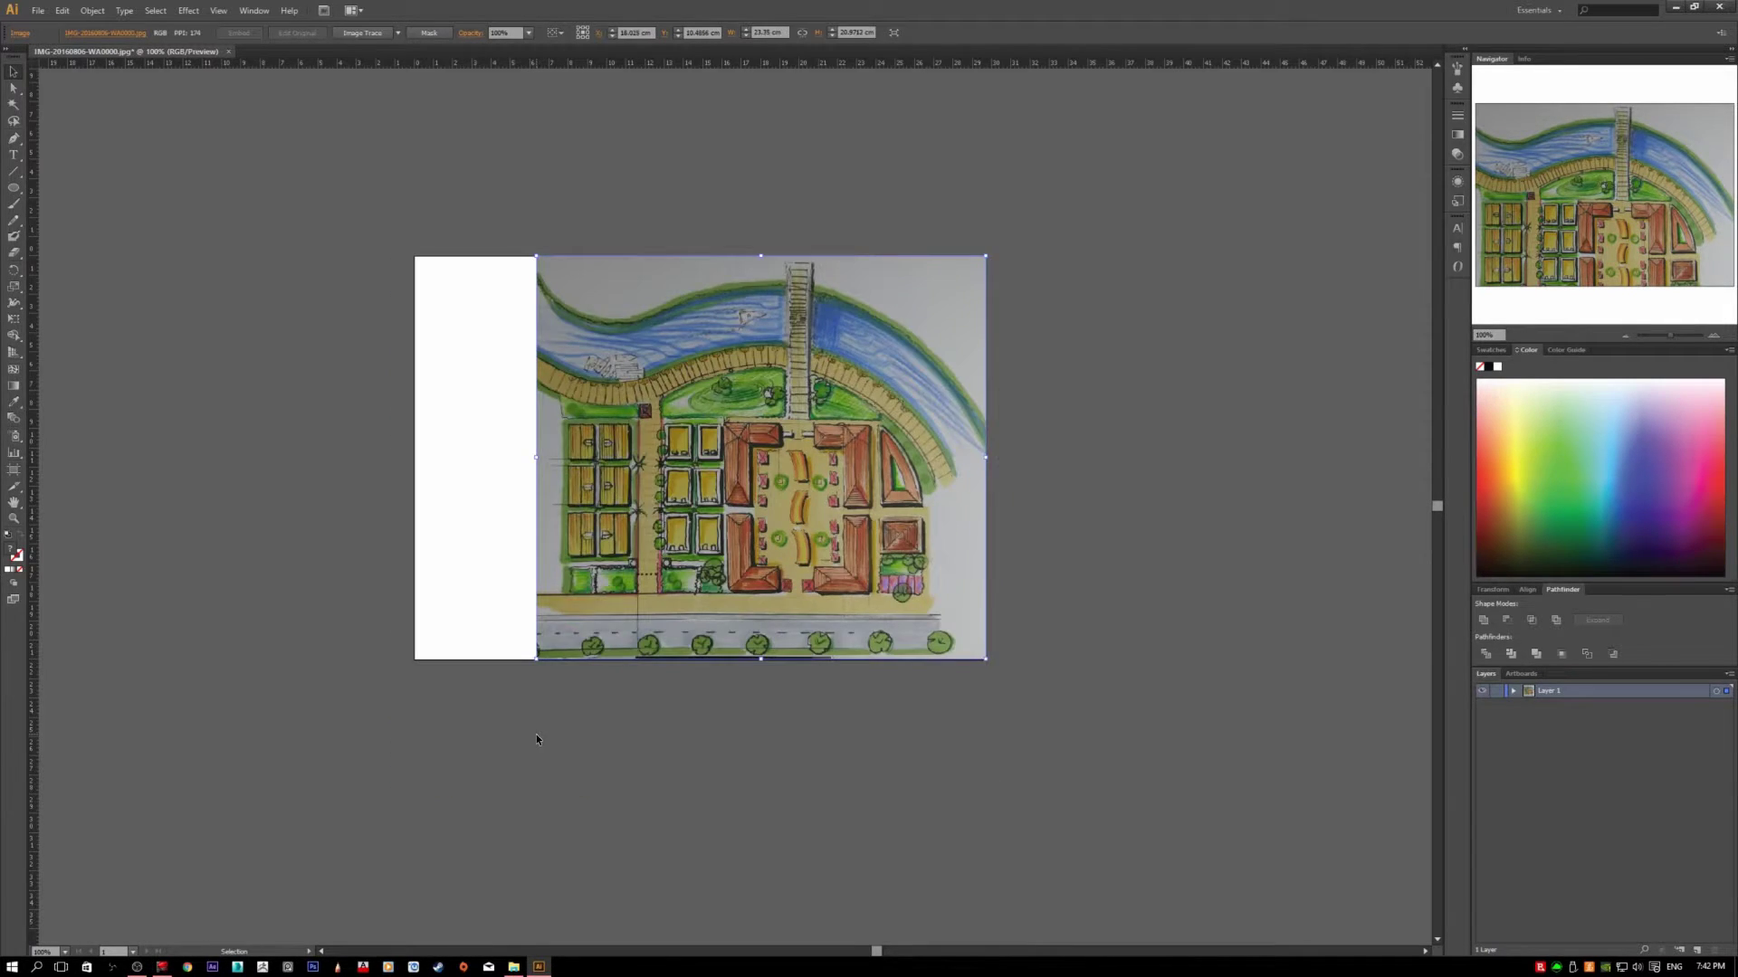
Step: Undo the last sketch scaling, then rescale the image proportionally to about 20.4 by 18.3 cm and centre it on the artboard
key("ctrl+z")
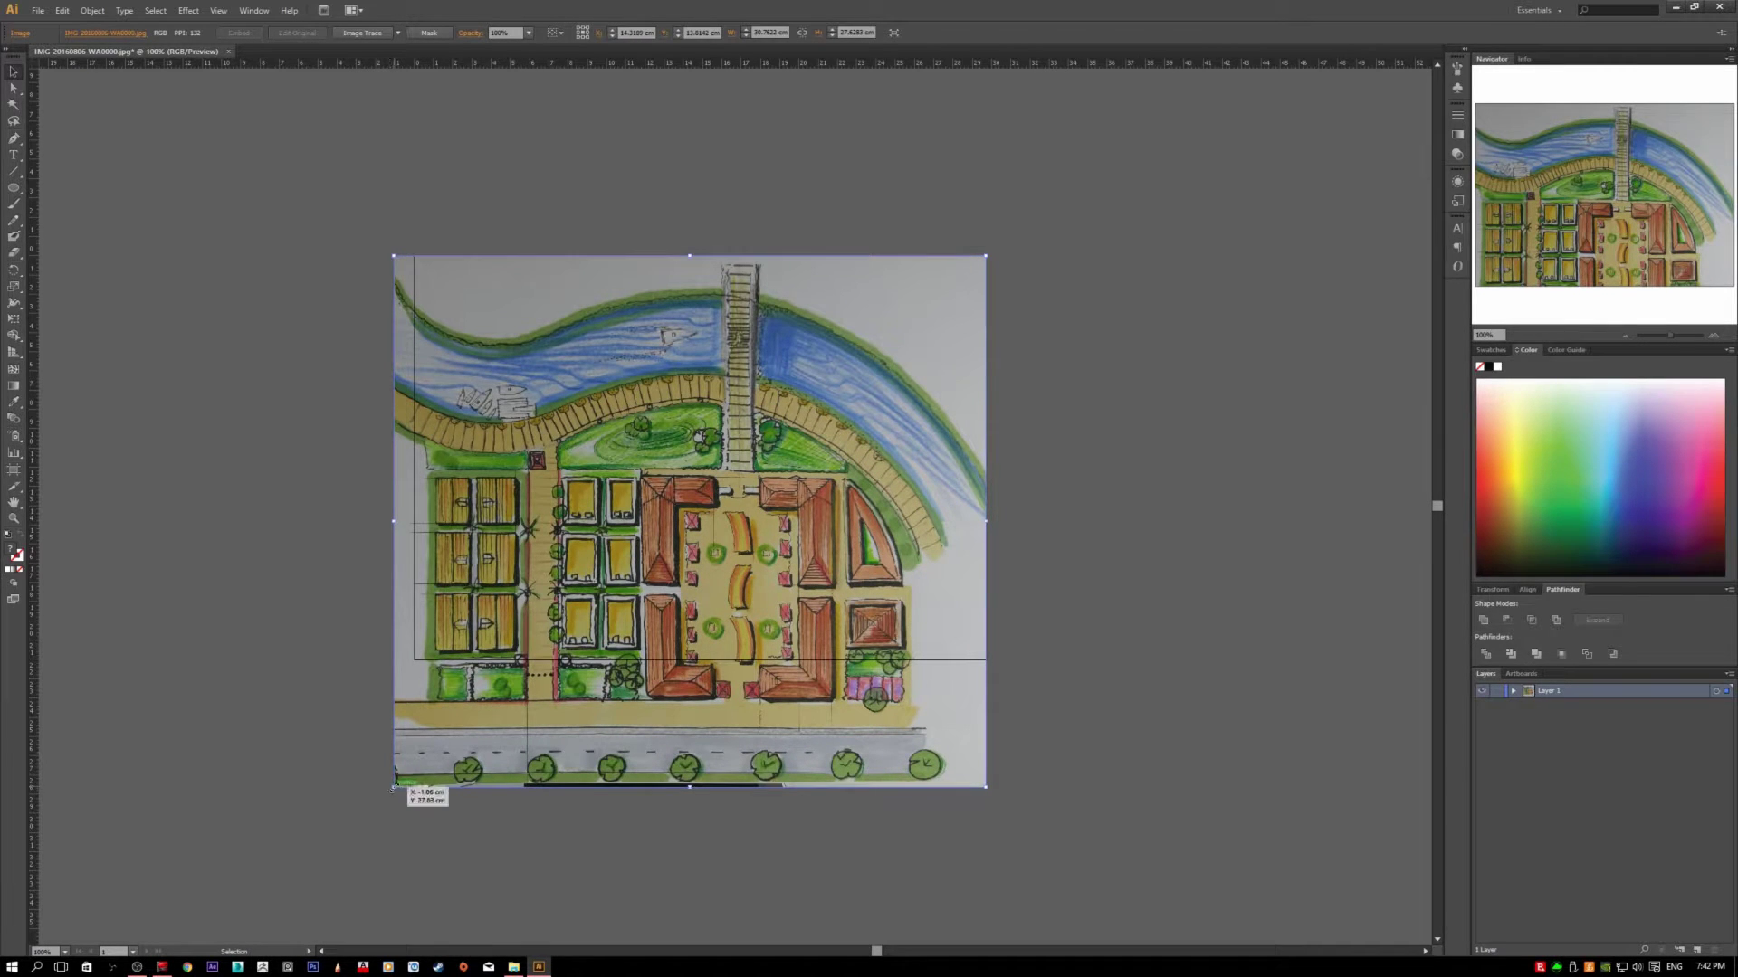
left_click_drag(394, 789, 592, 733)
left_click_drag(765, 528, 675, 553)
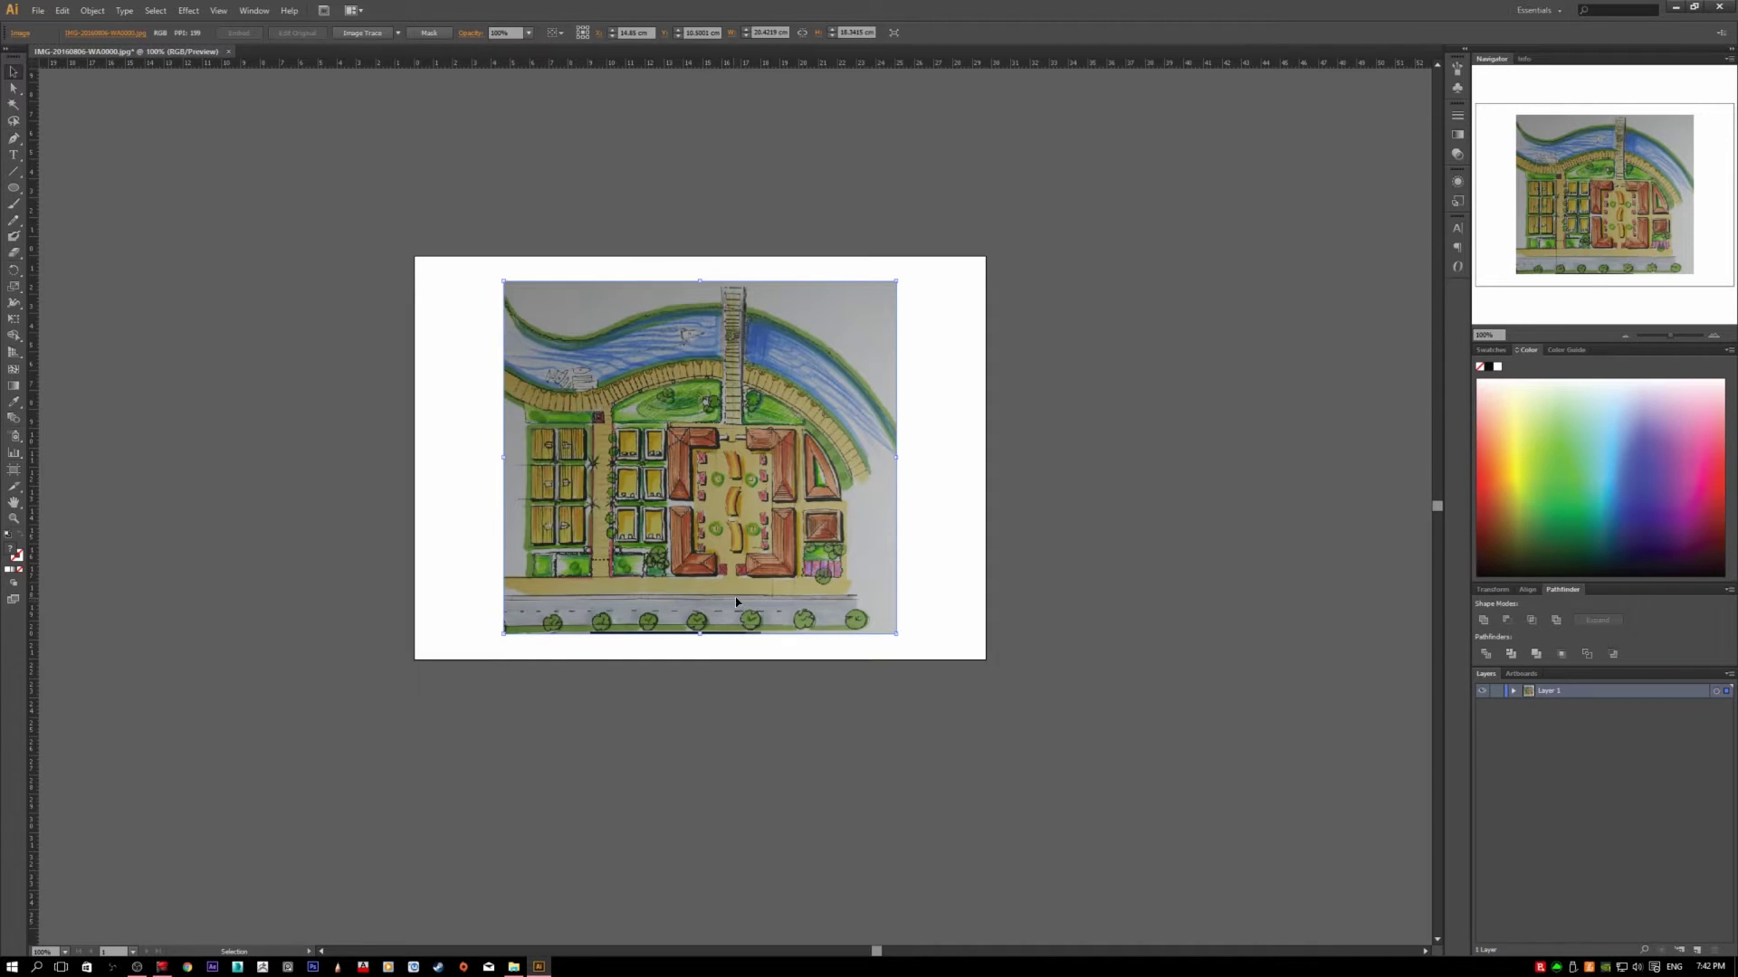
scroll(736, 602, "up", 2)
left_click(975, 619)
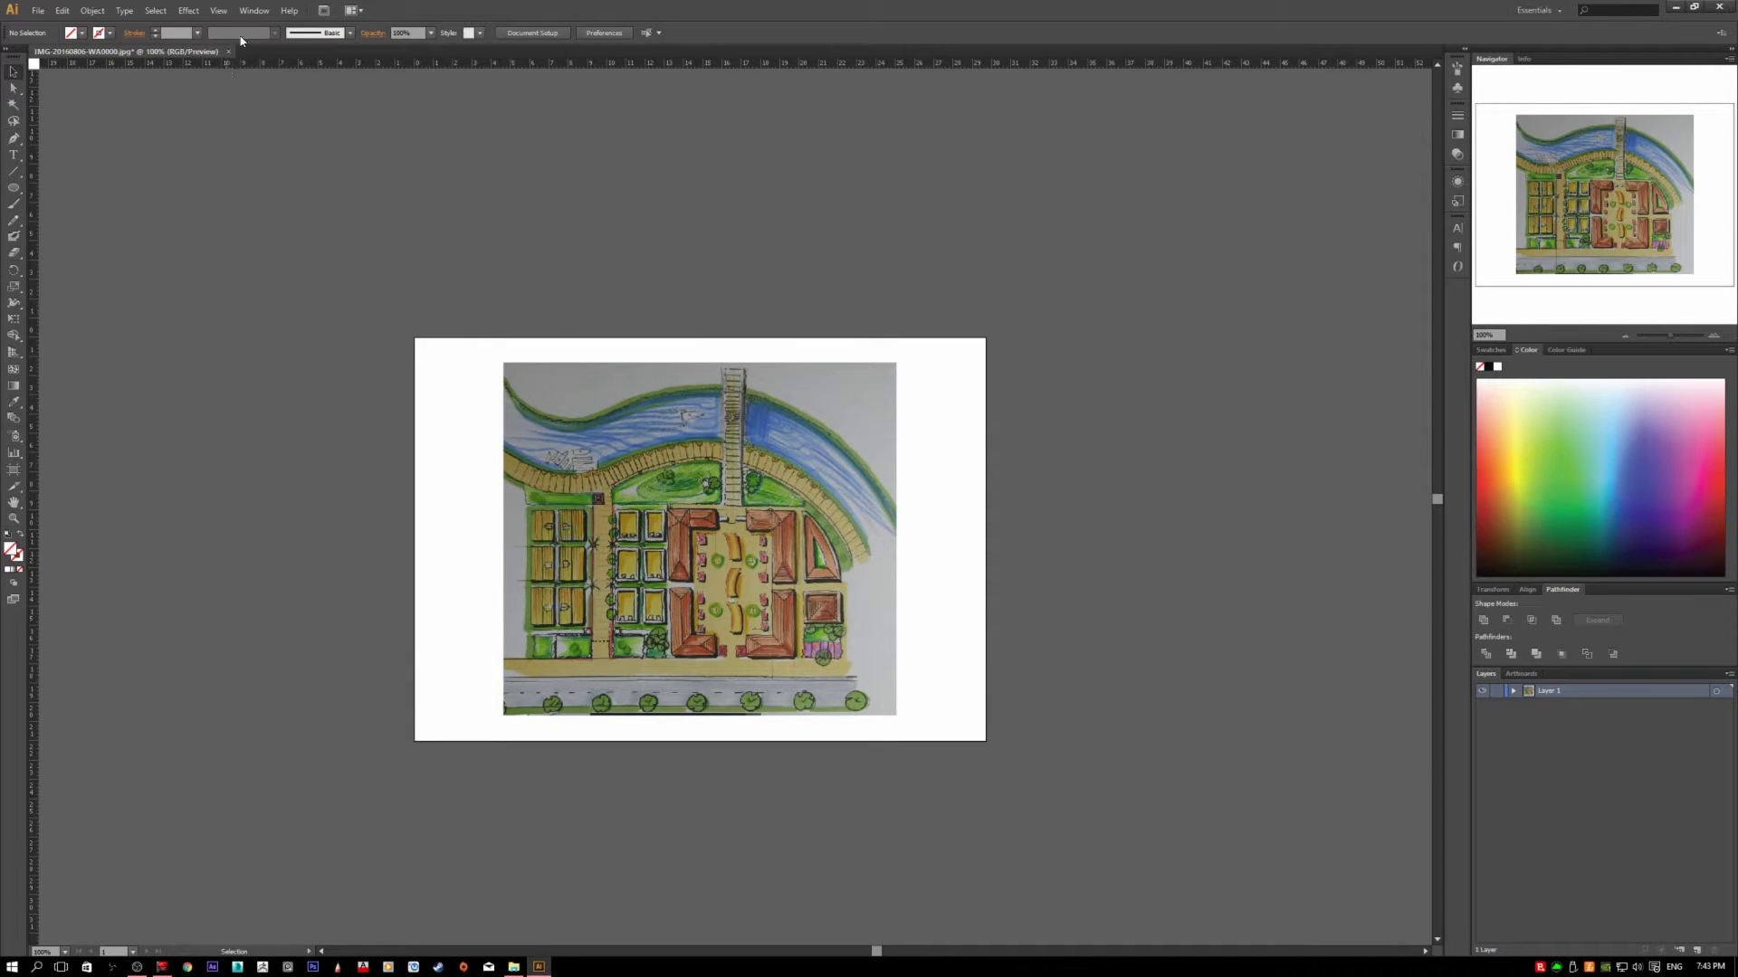
Step: Try moving the sketch with Smart Guides turned off, undoing the move and turning Smart Guides back on
left_click(263, 10)
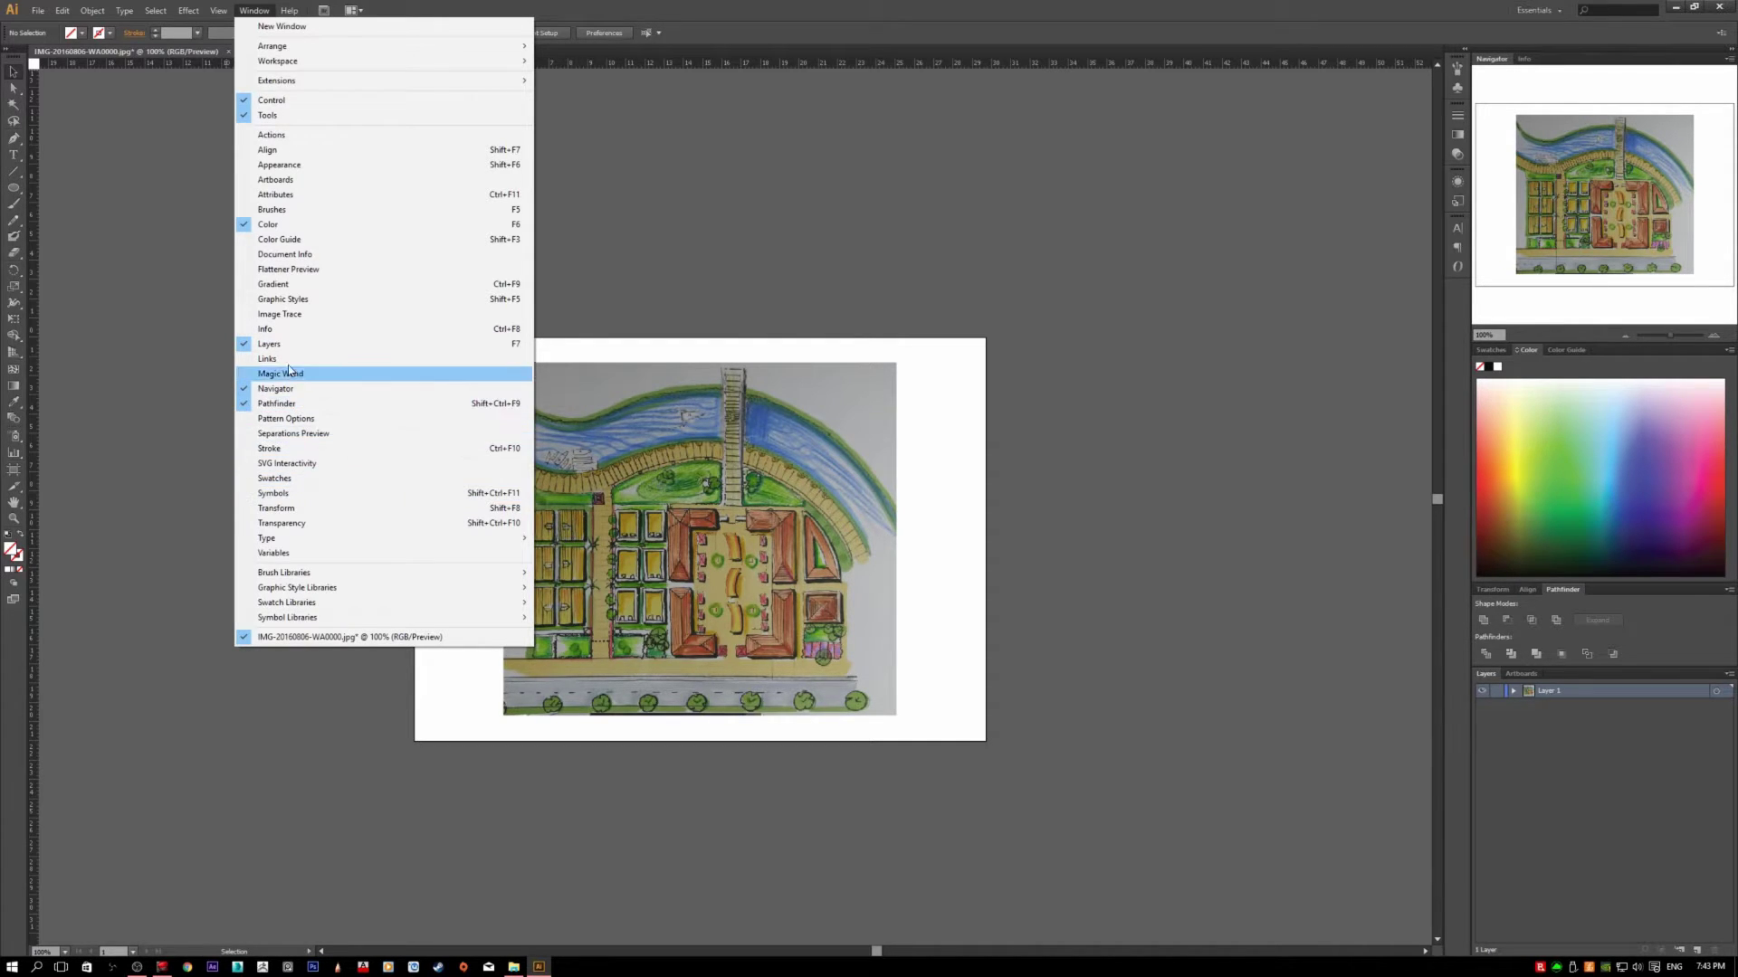
mouse_move(218, 7)
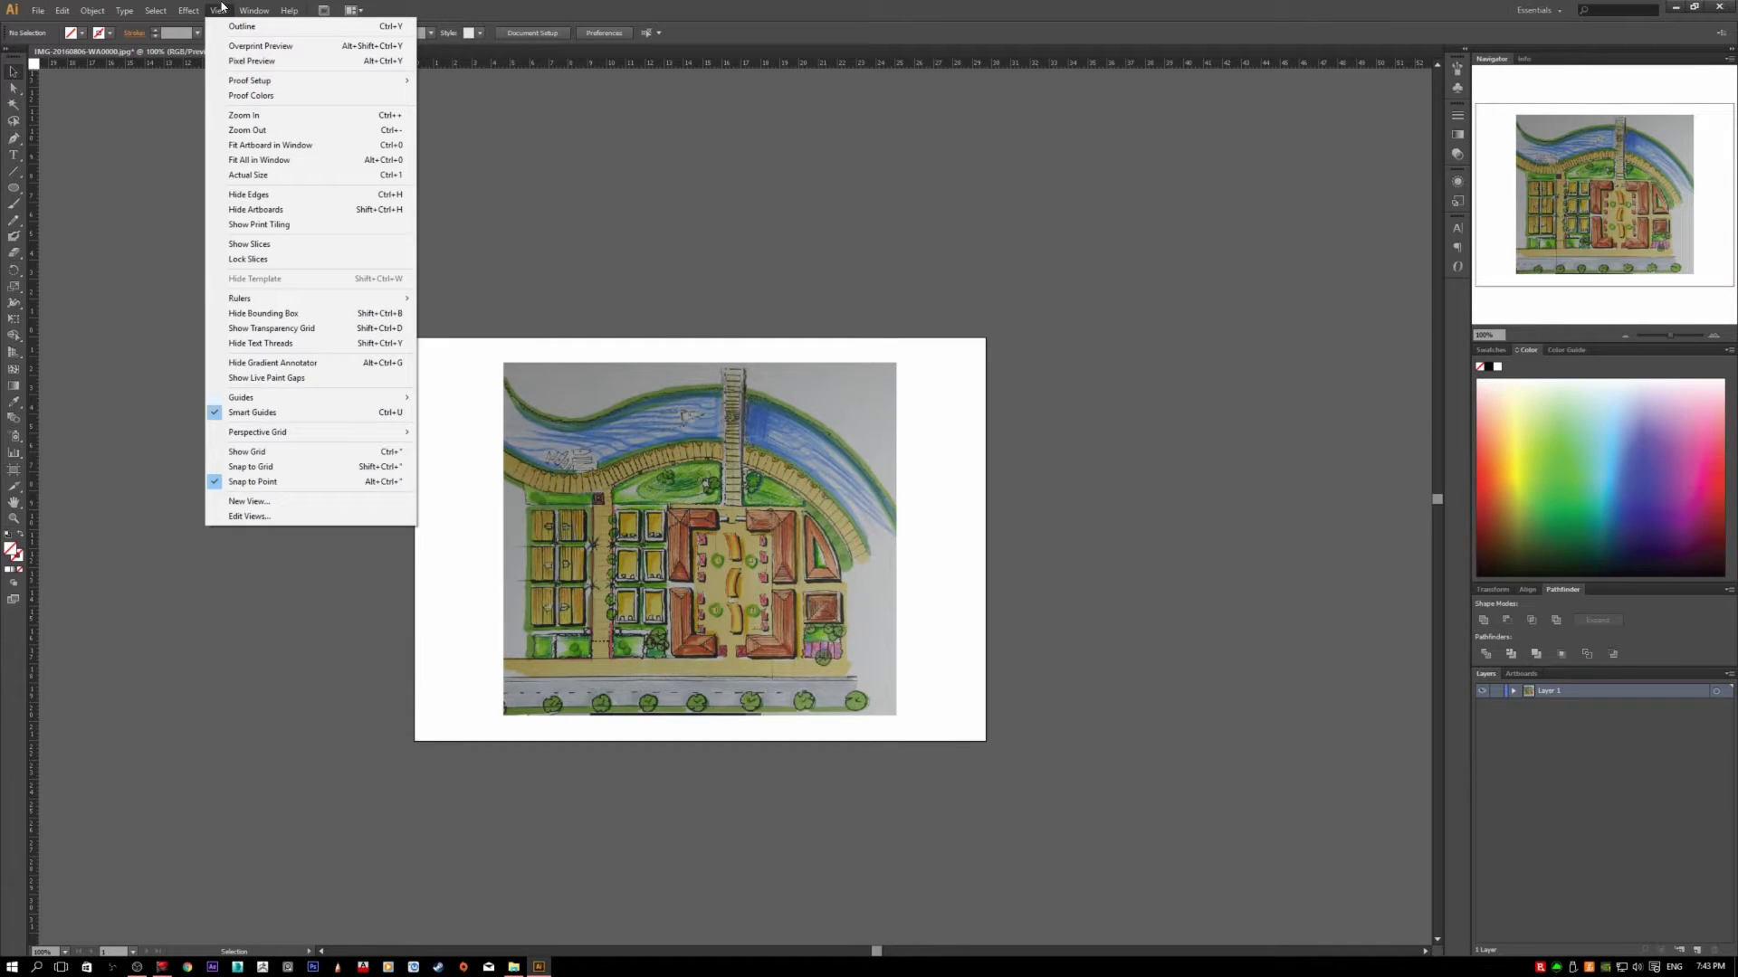
left_click(213, 414)
mouse_move(696, 525)
left_mouse_down()
mouse_move(625, 548)
mouse_move(684, 543)
mouse_move(812, 477)
mouse_move(666, 558)
left_mouse_up()
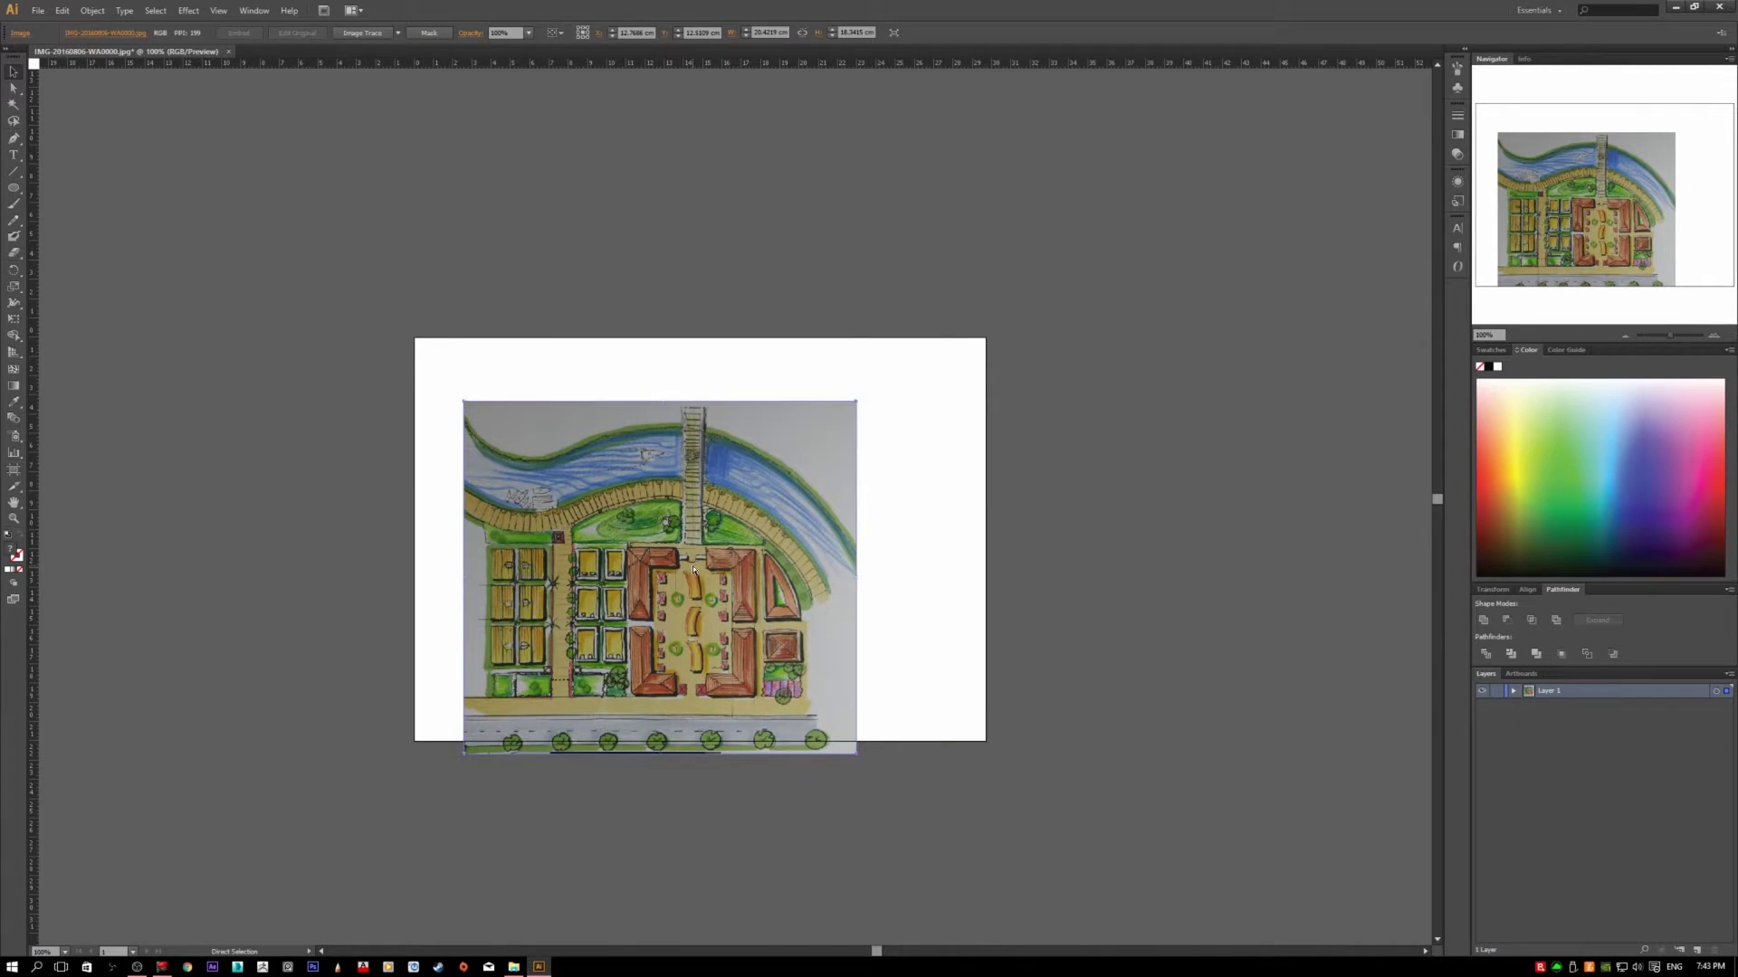
key("ctrl+z")
left_click(218, 10)
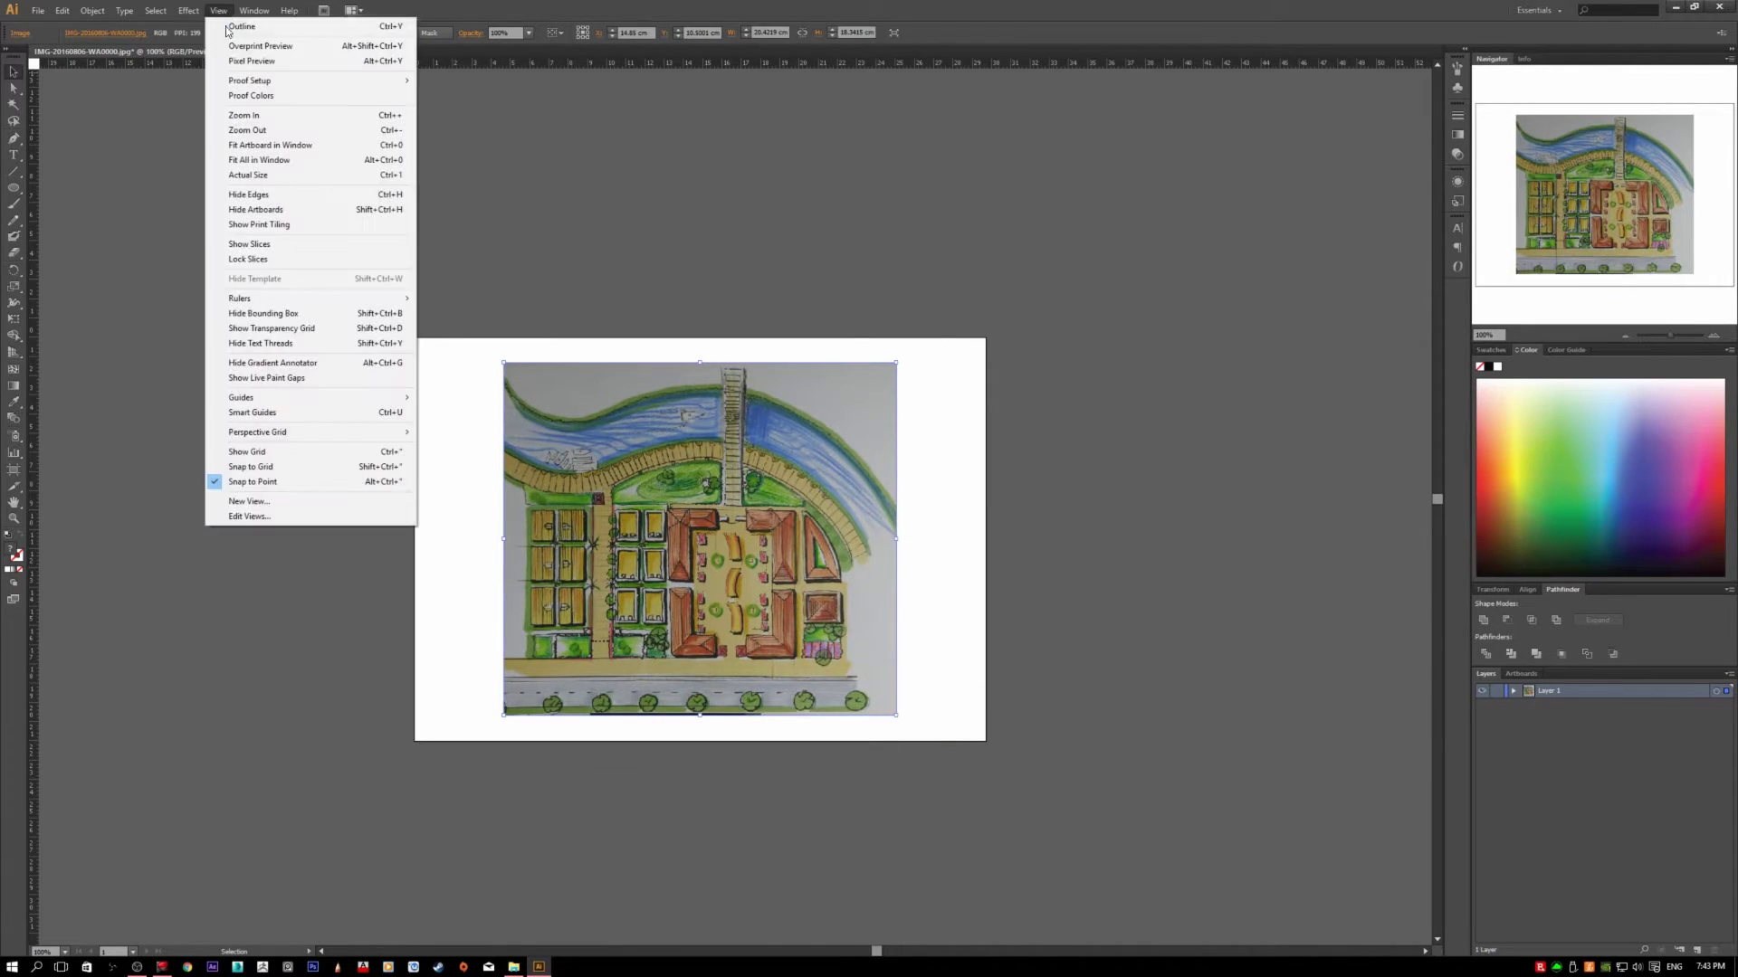
left_click(256, 413)
left_click(275, 430)
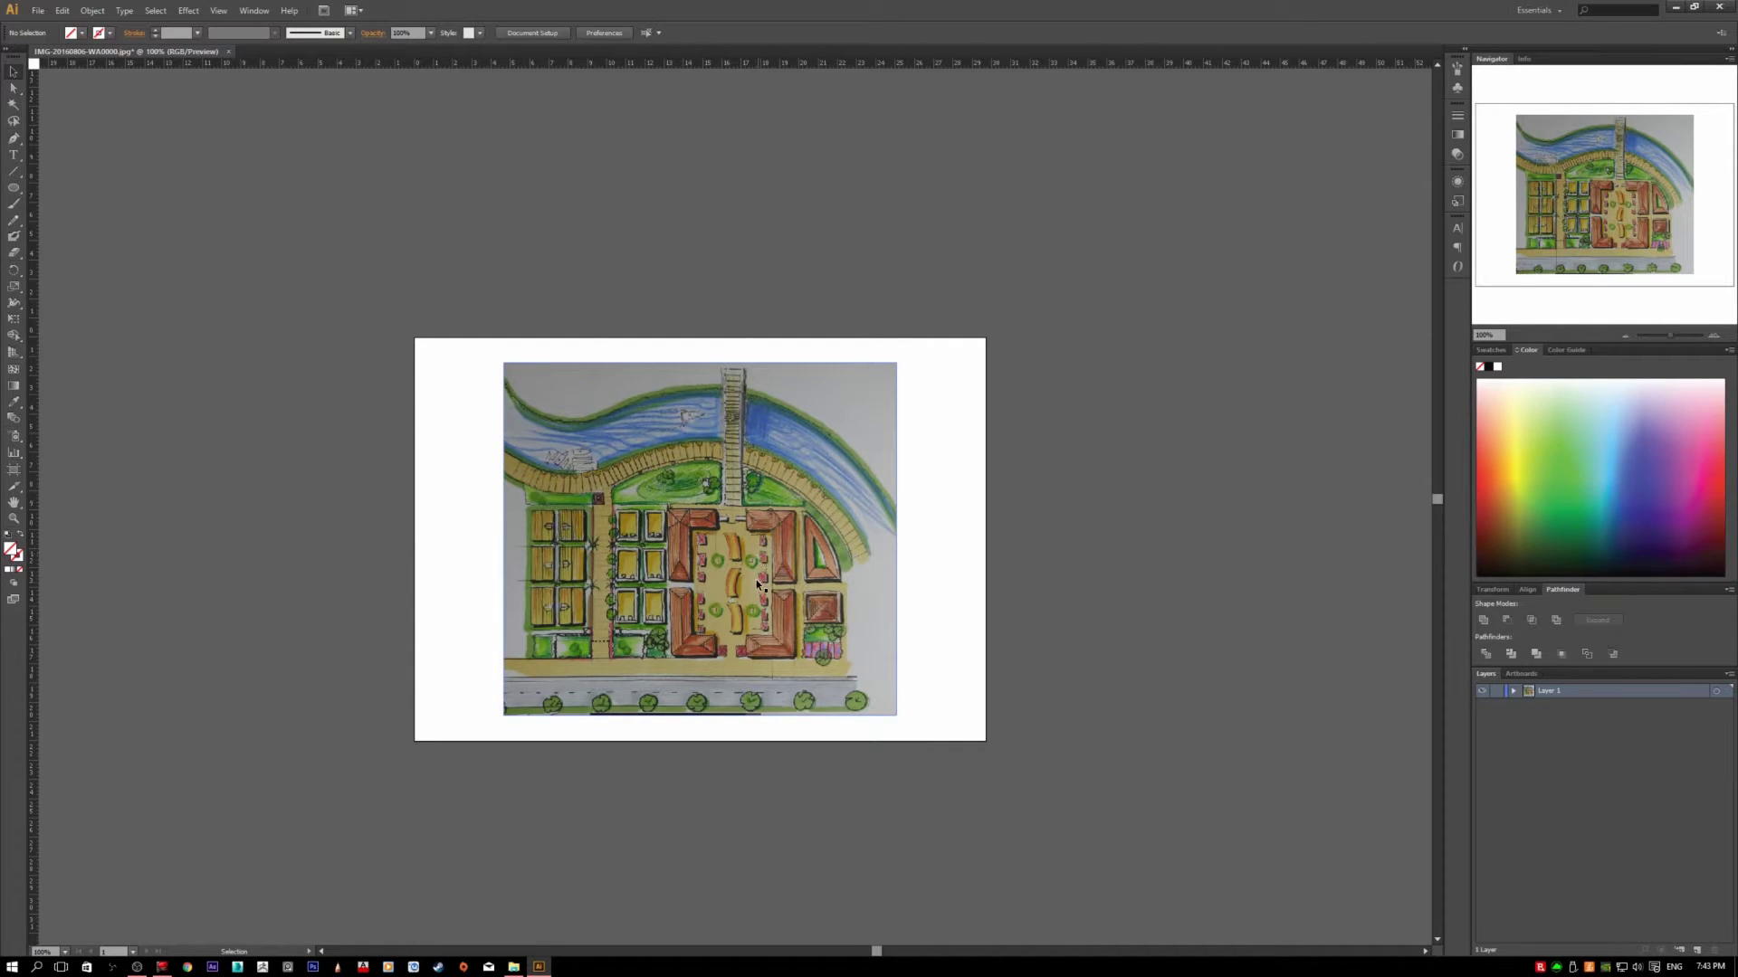
Step: Examine the sketch plan's buildings and paths up close and its overall fit within the artboard
left_click_drag(790, 526, 713, 573)
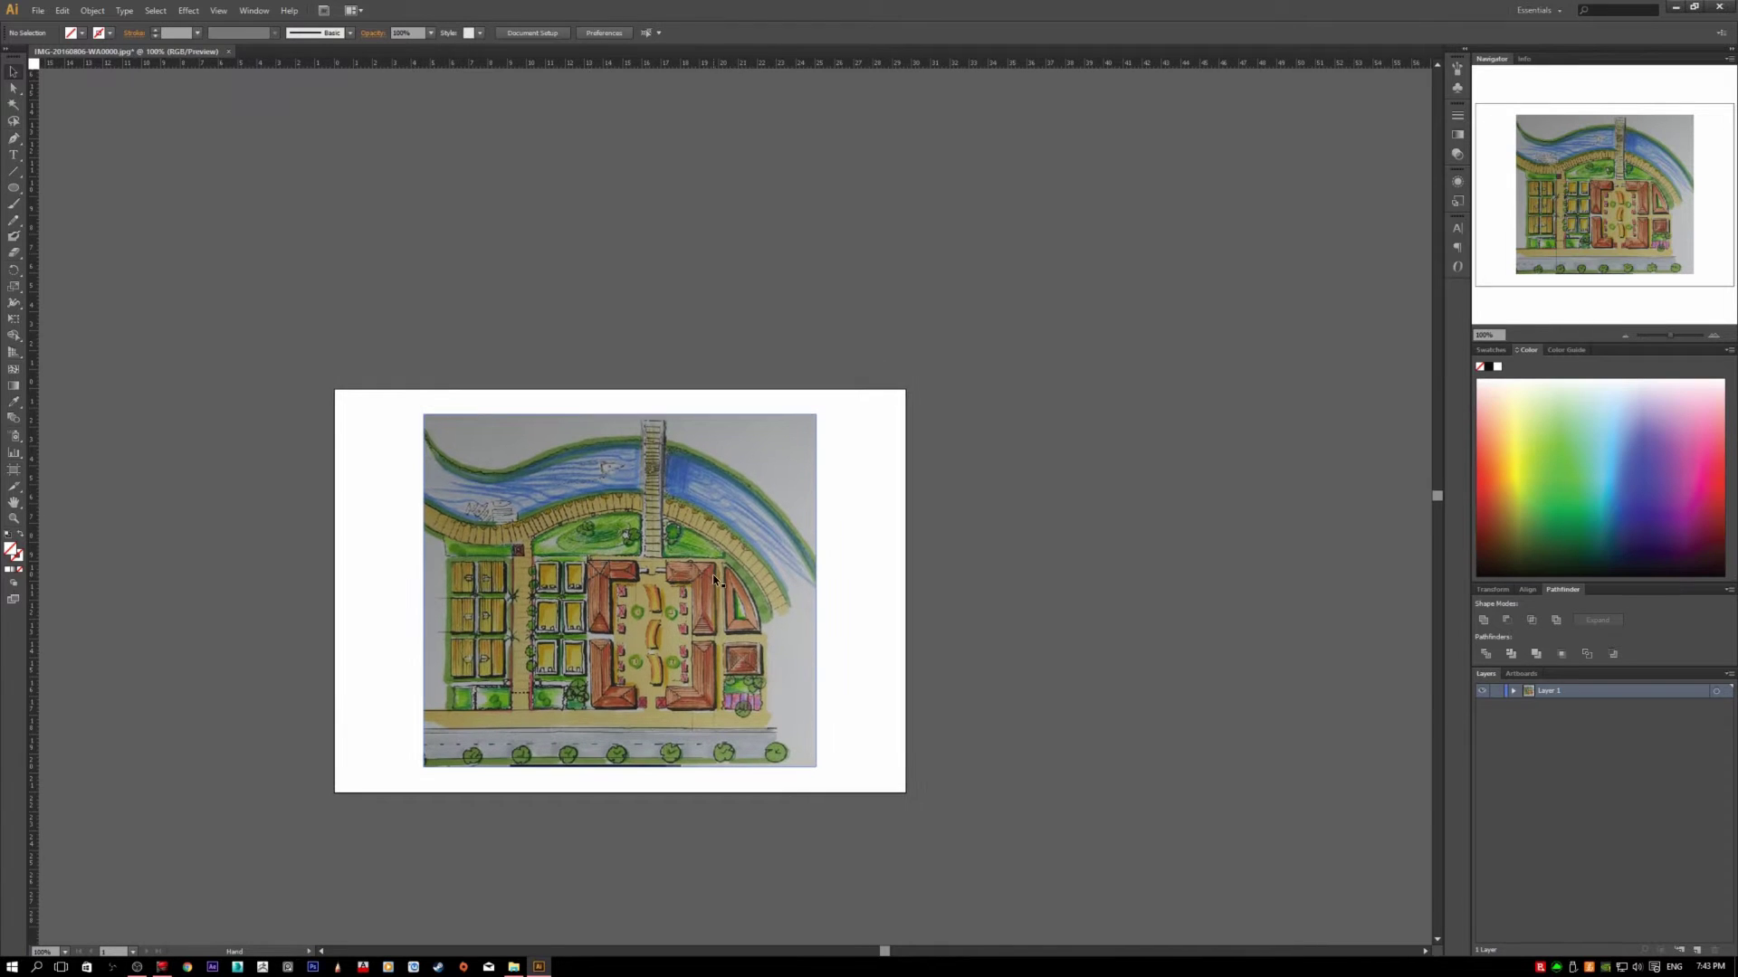
scroll(648, 615, "up", 2)
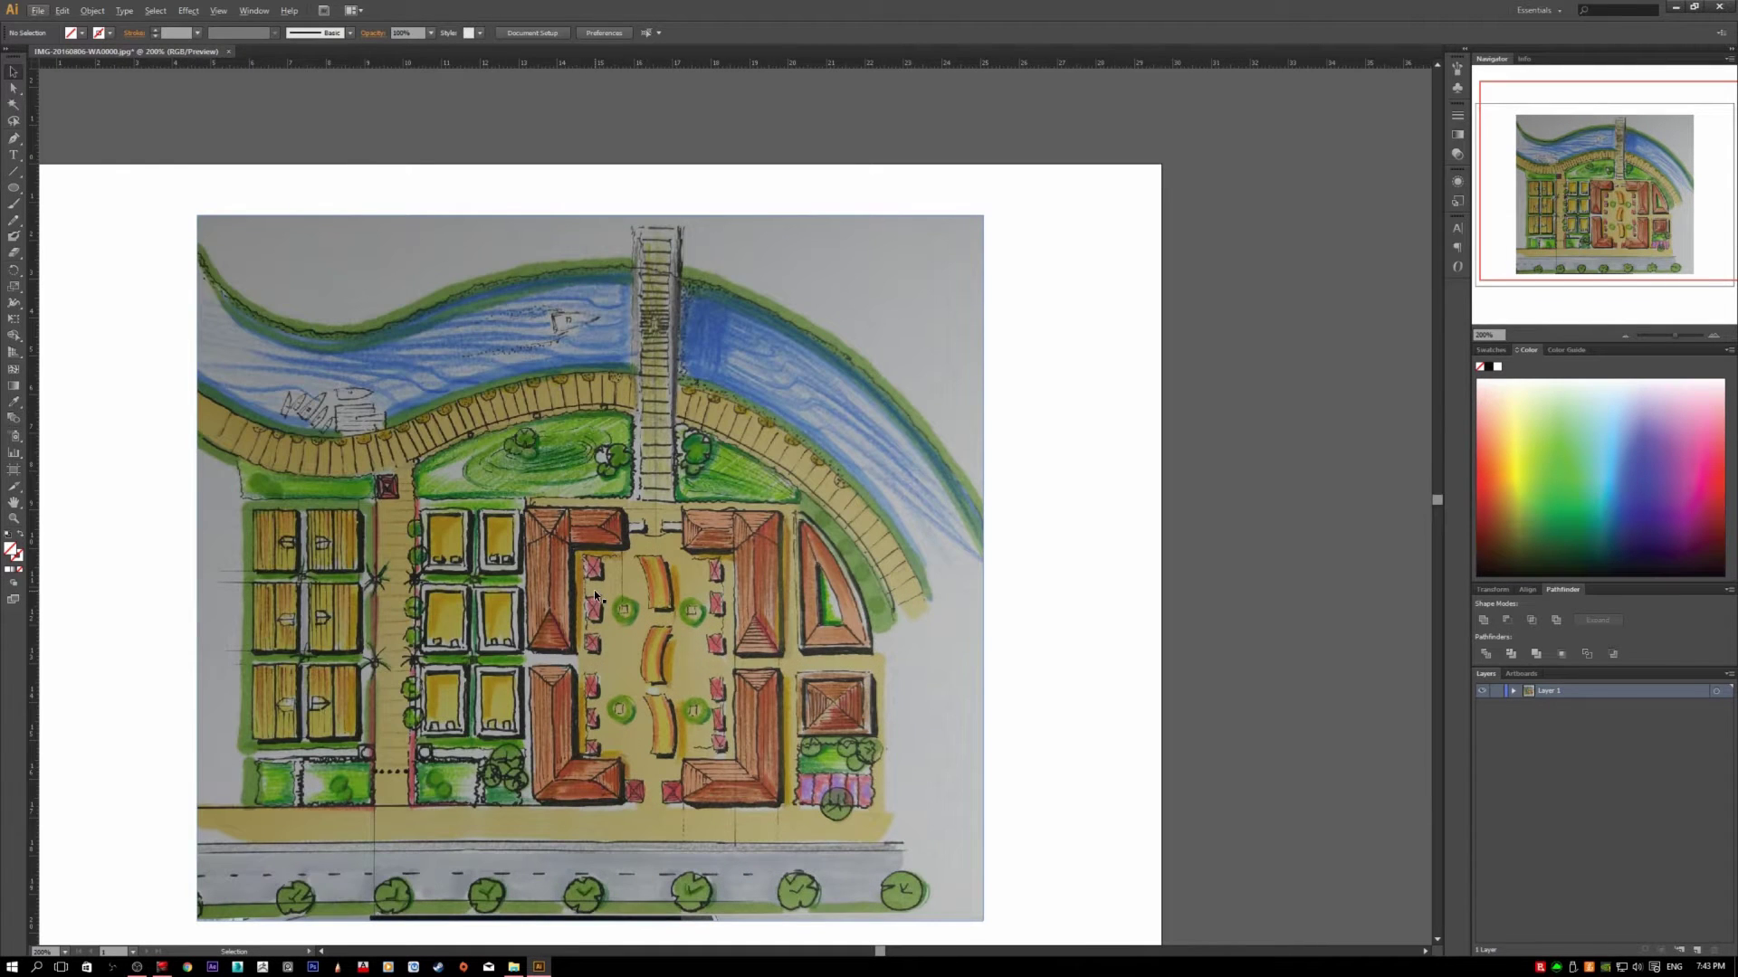
left_click(634, 622)
scroll(635, 624, "down", 1)
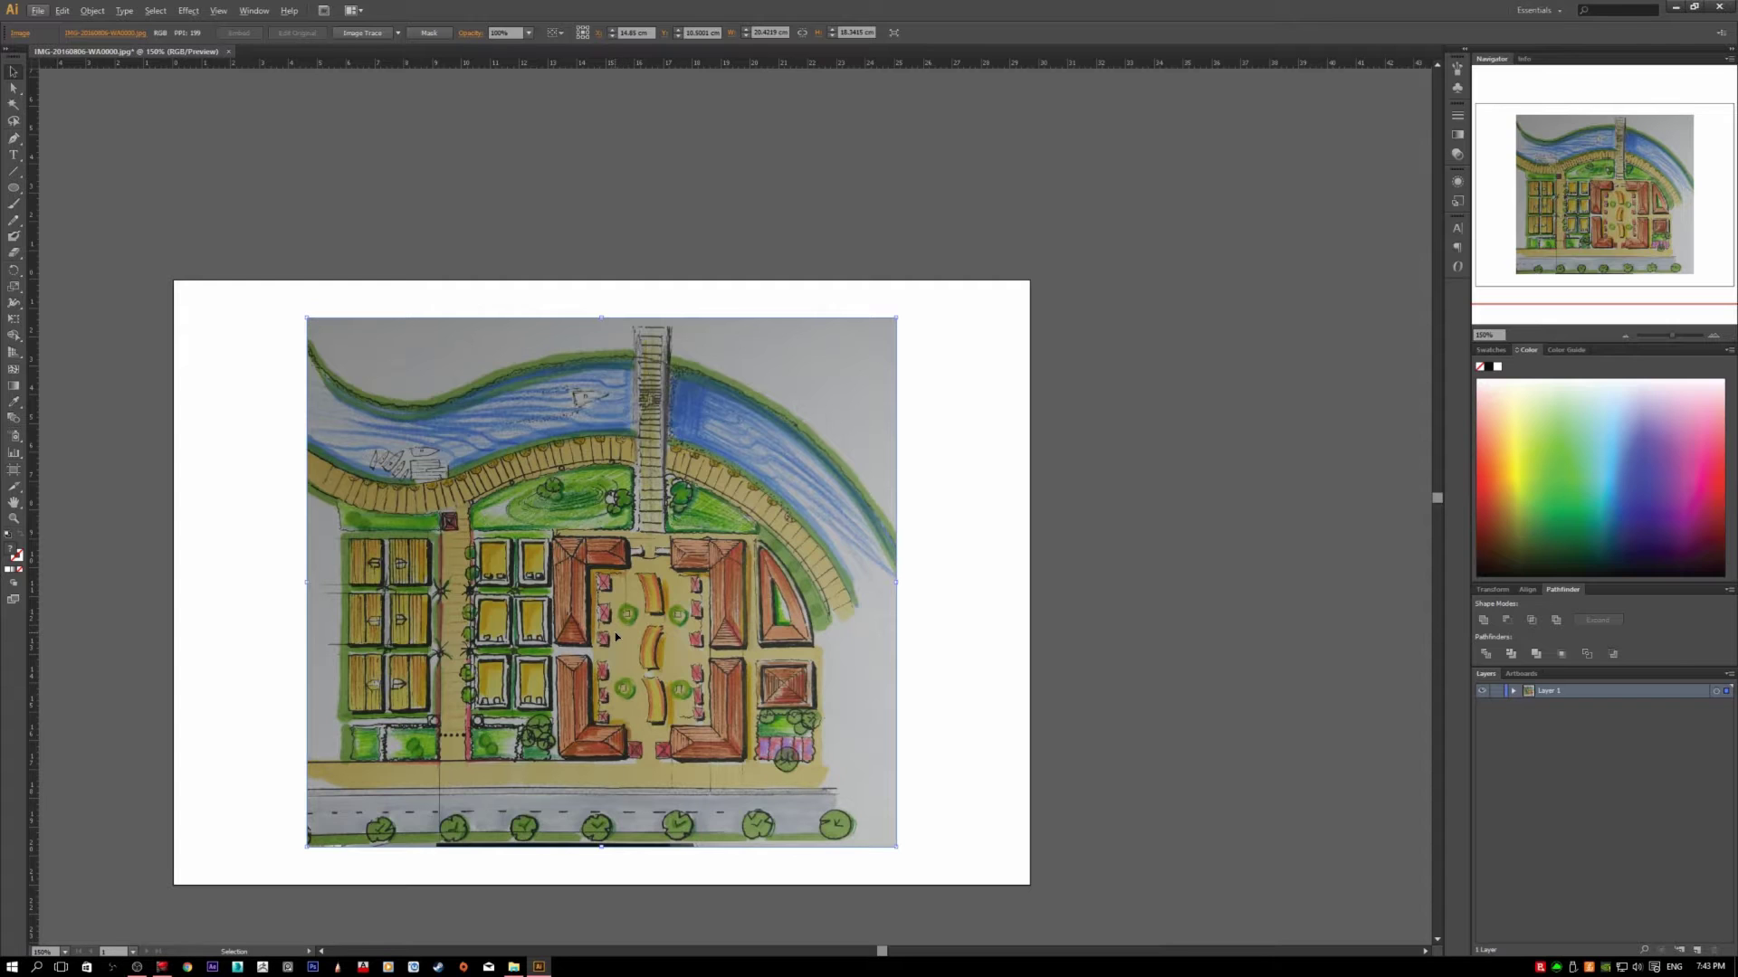
scroll(606, 629, "down", 1)
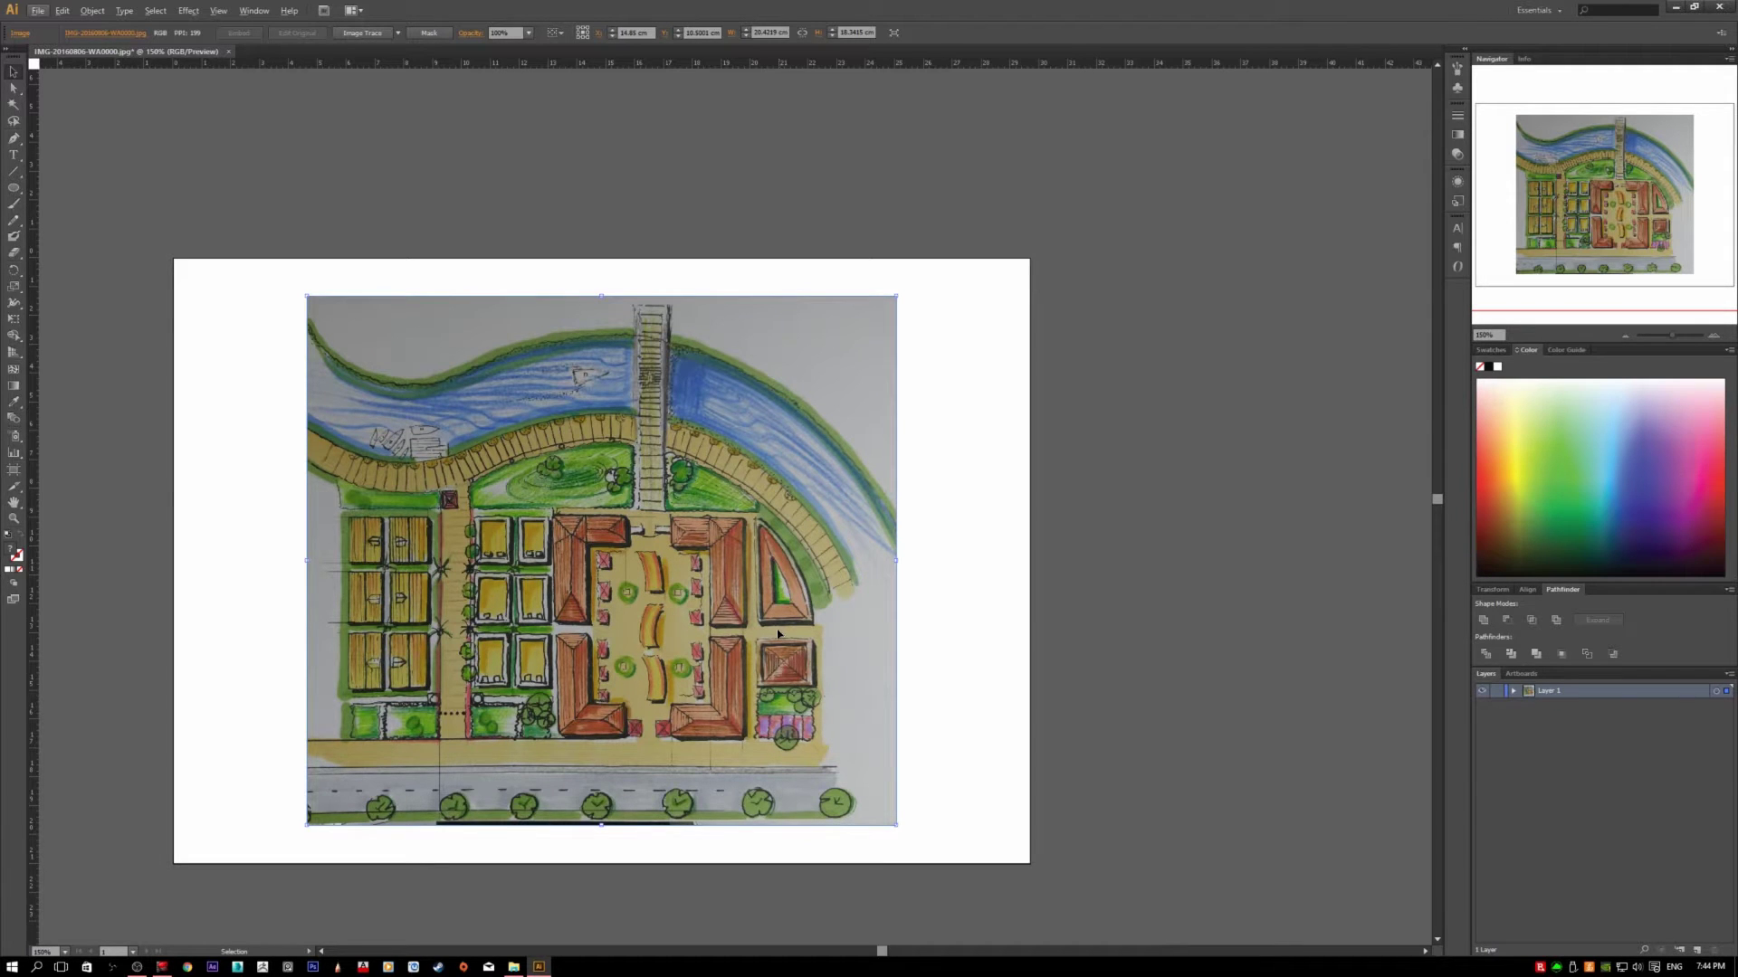
scroll(694, 605, "up", 2)
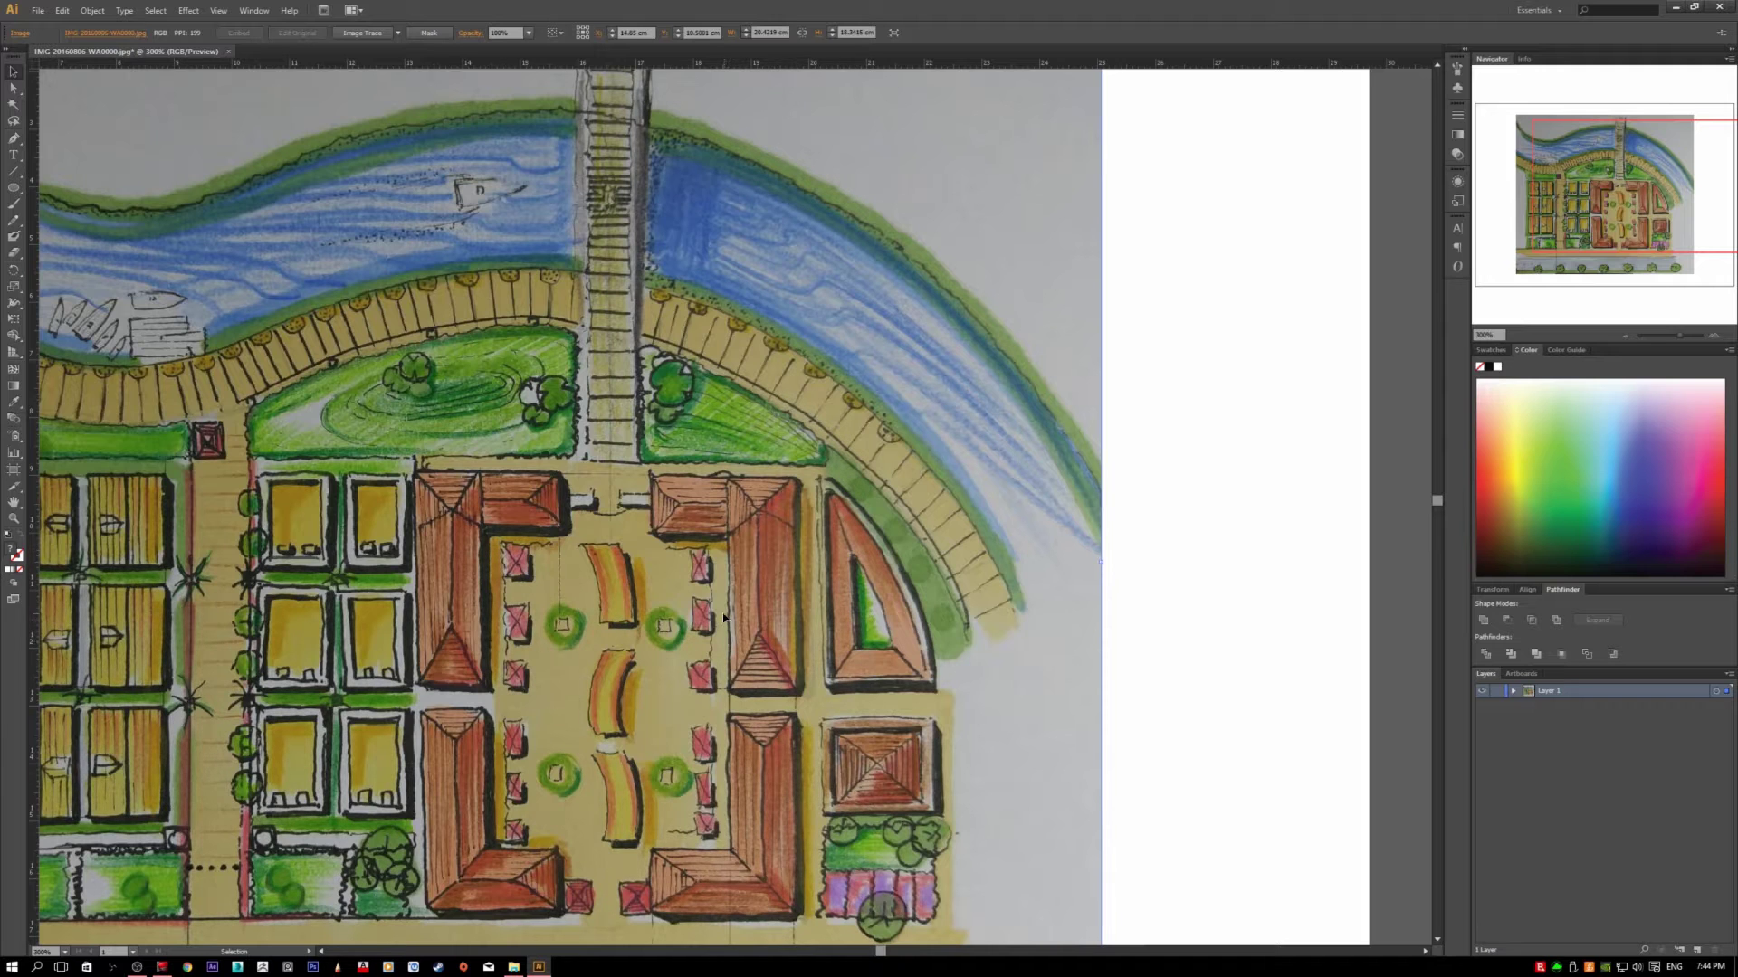
scroll(711, 653, "down", 3)
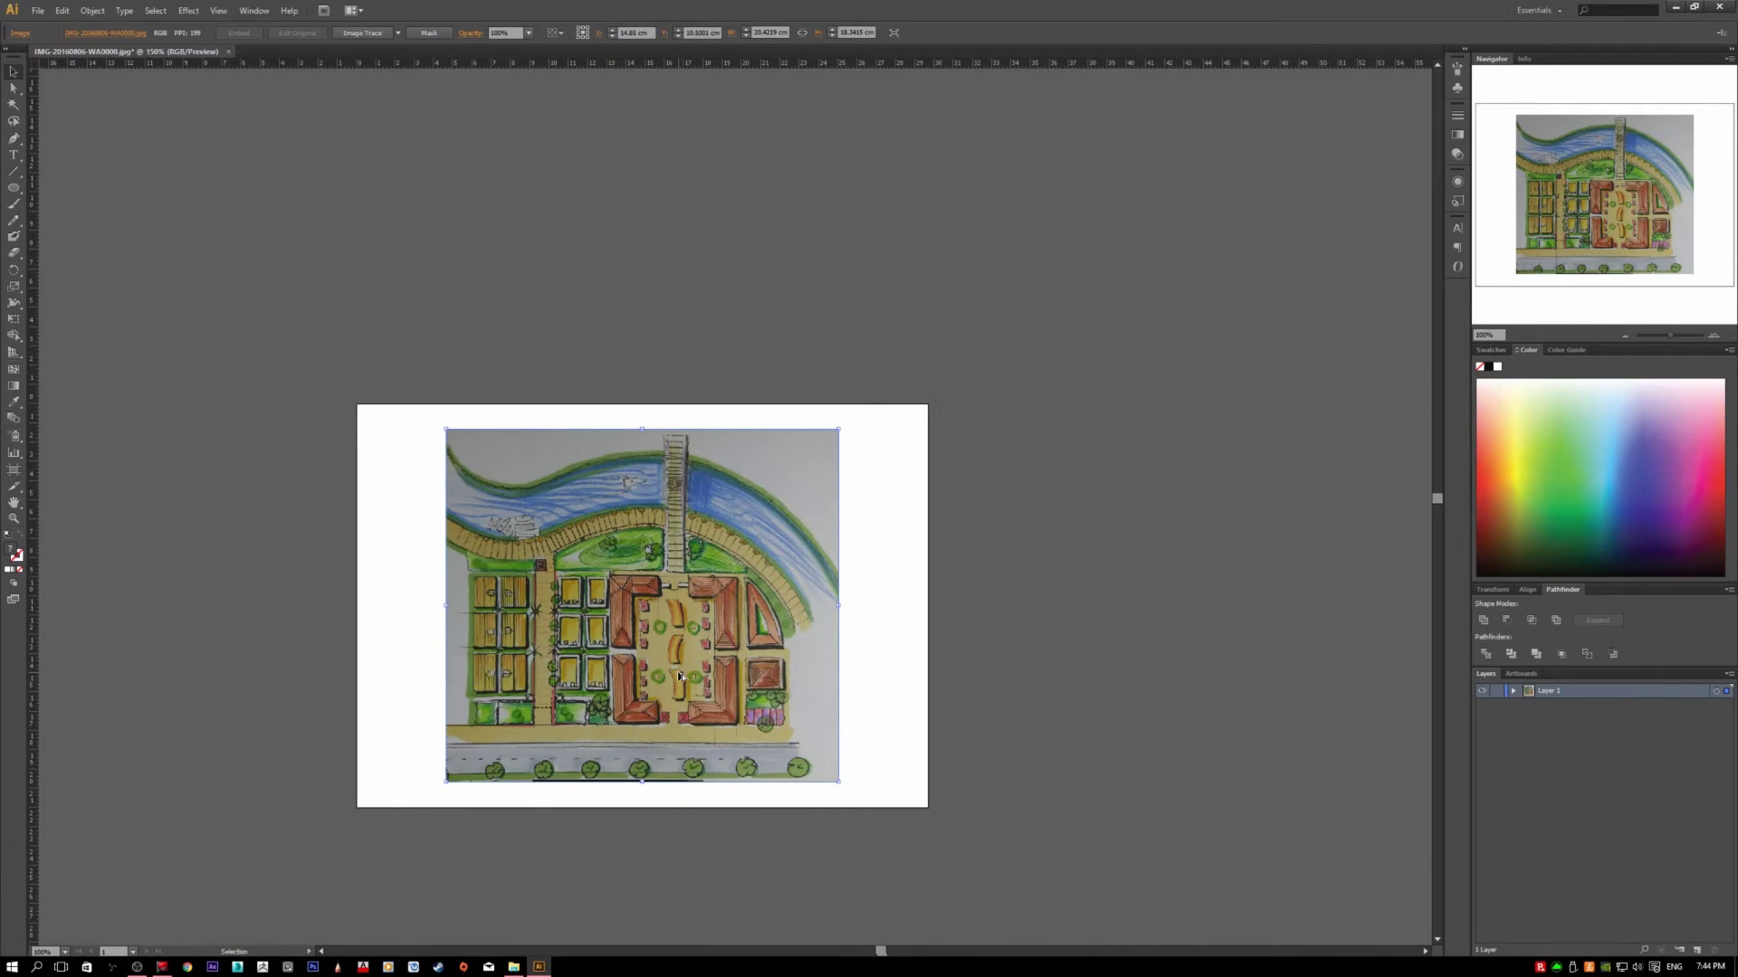
scroll(688, 657, "up", 1)
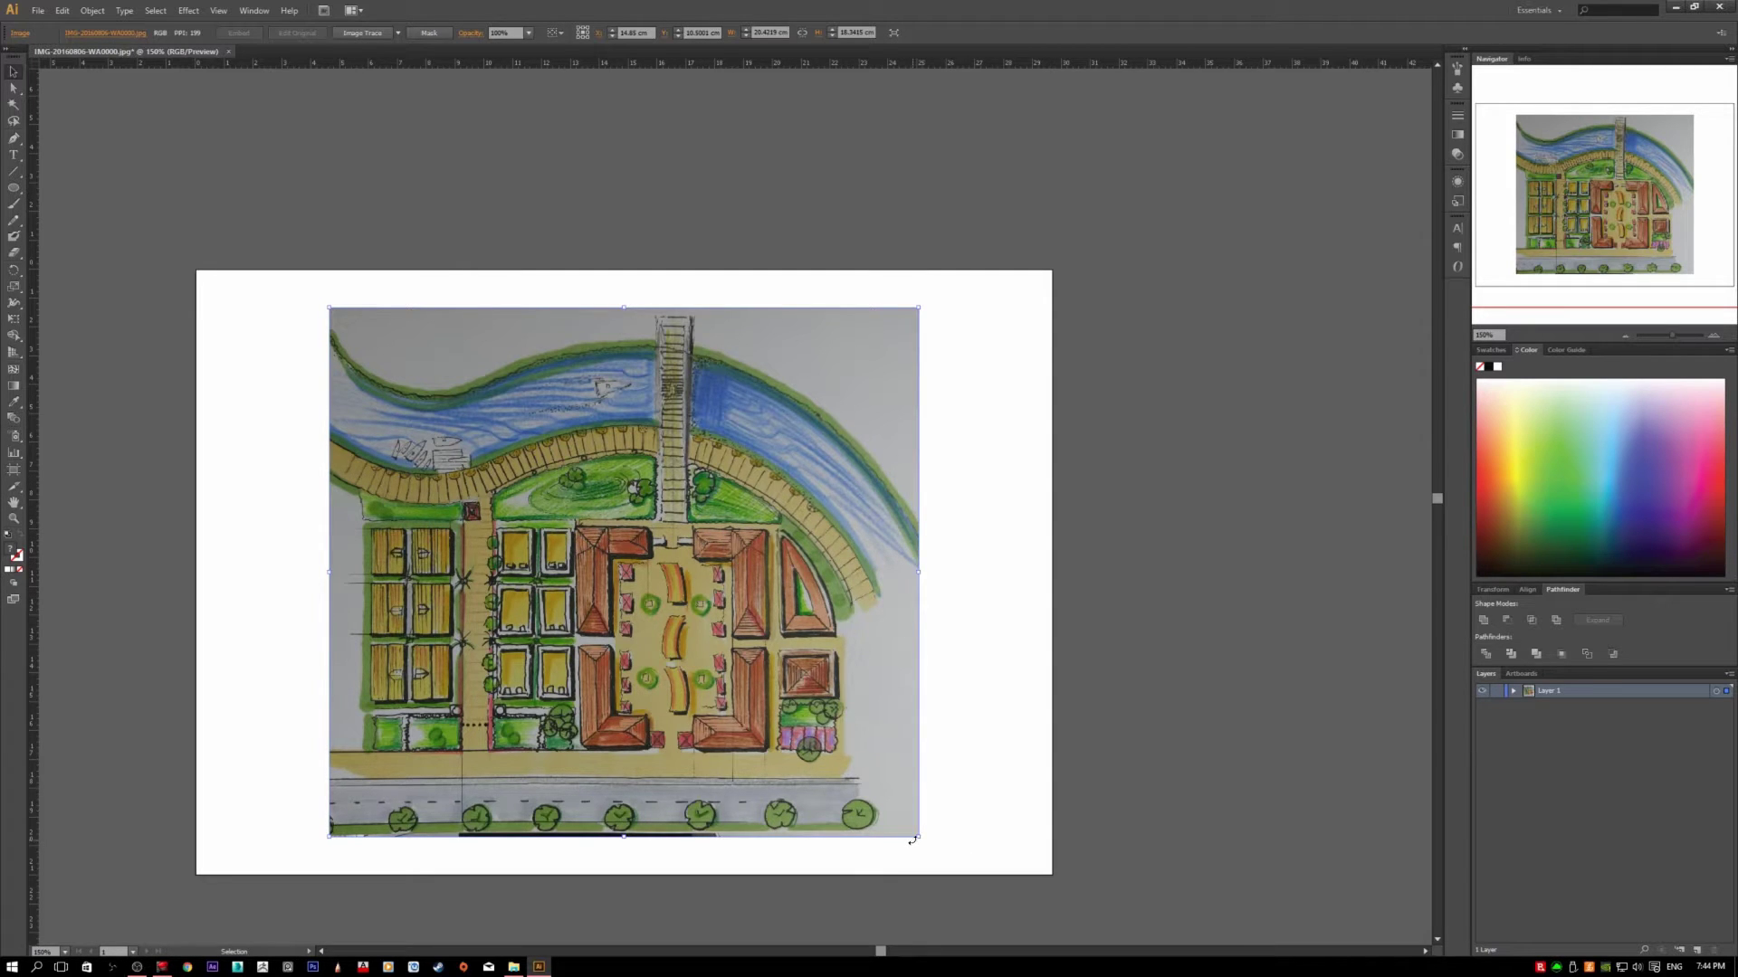
Step: Rename the layer holding the image to "sketch" and lock it
double_click(1547, 692)
type("sketch")
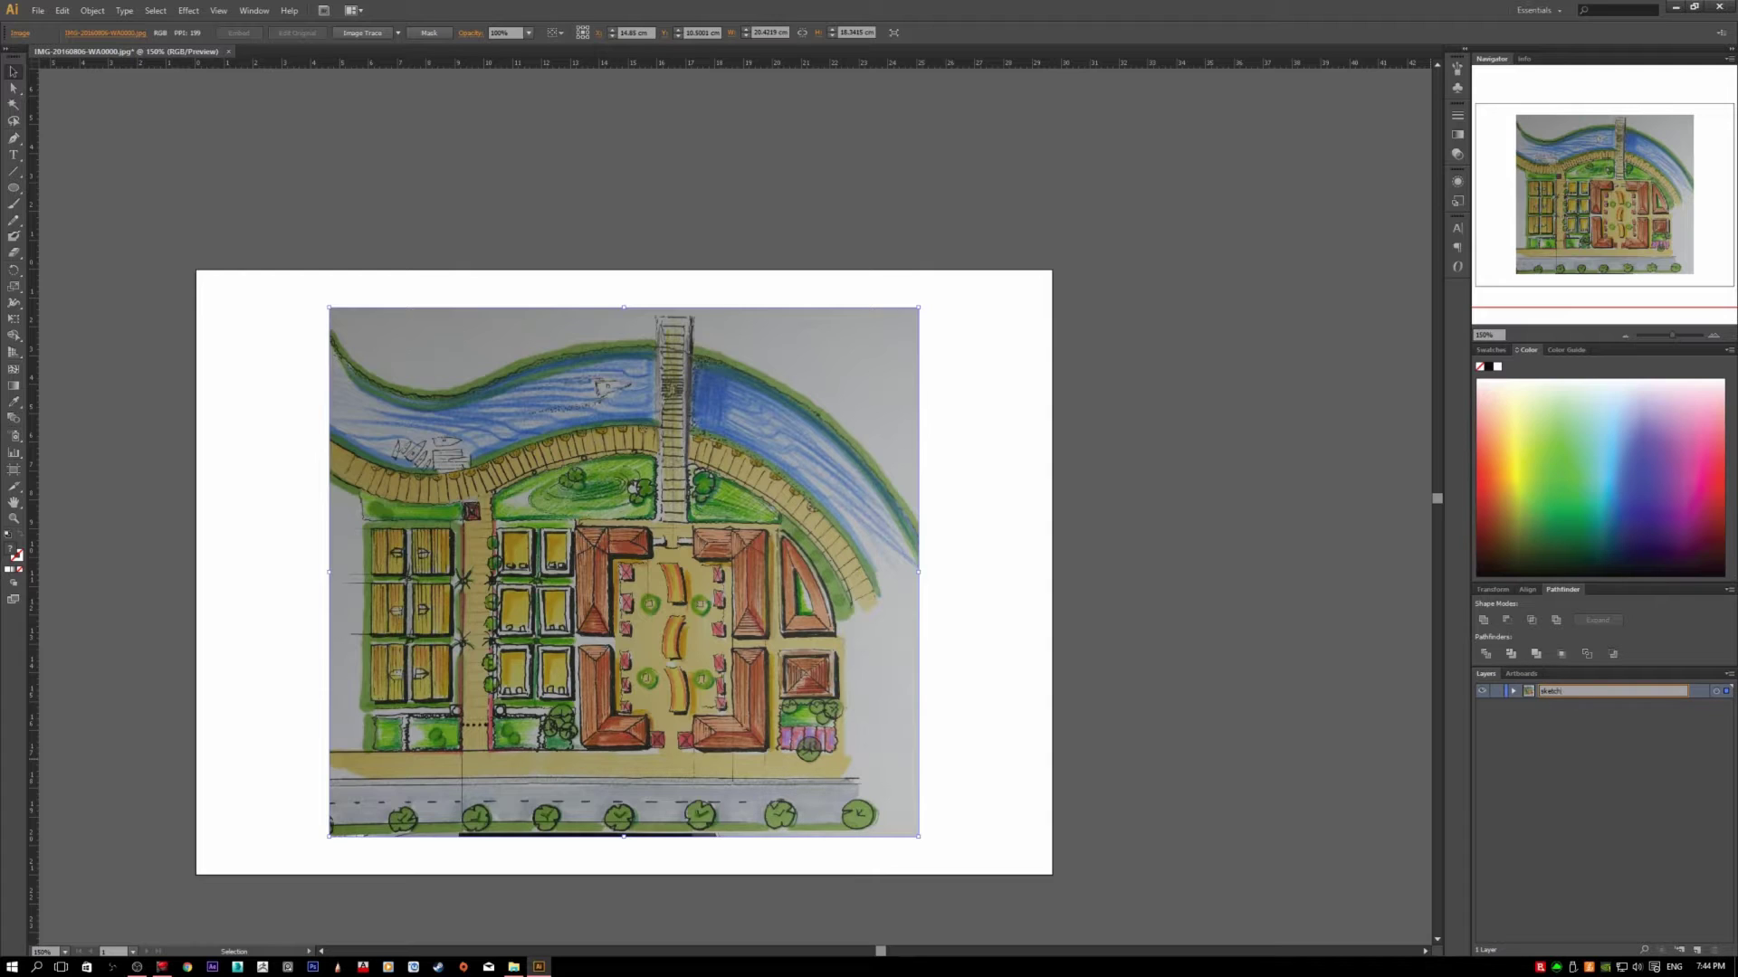
key("Return")
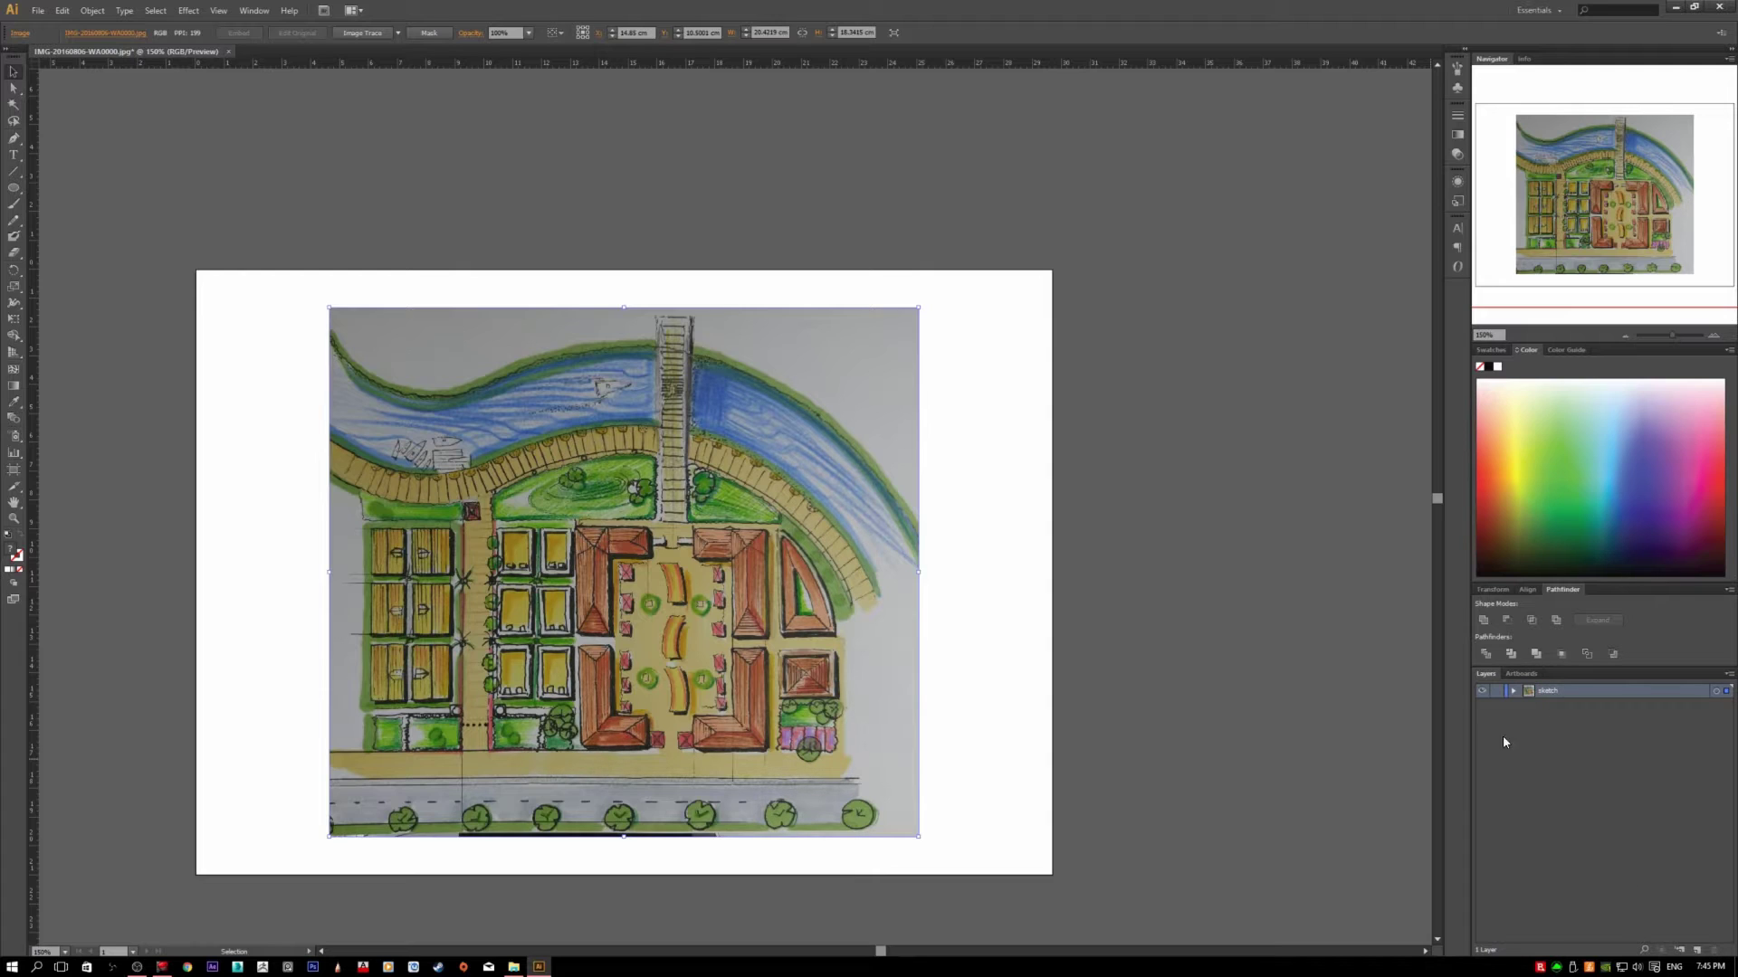
left_click(1500, 692)
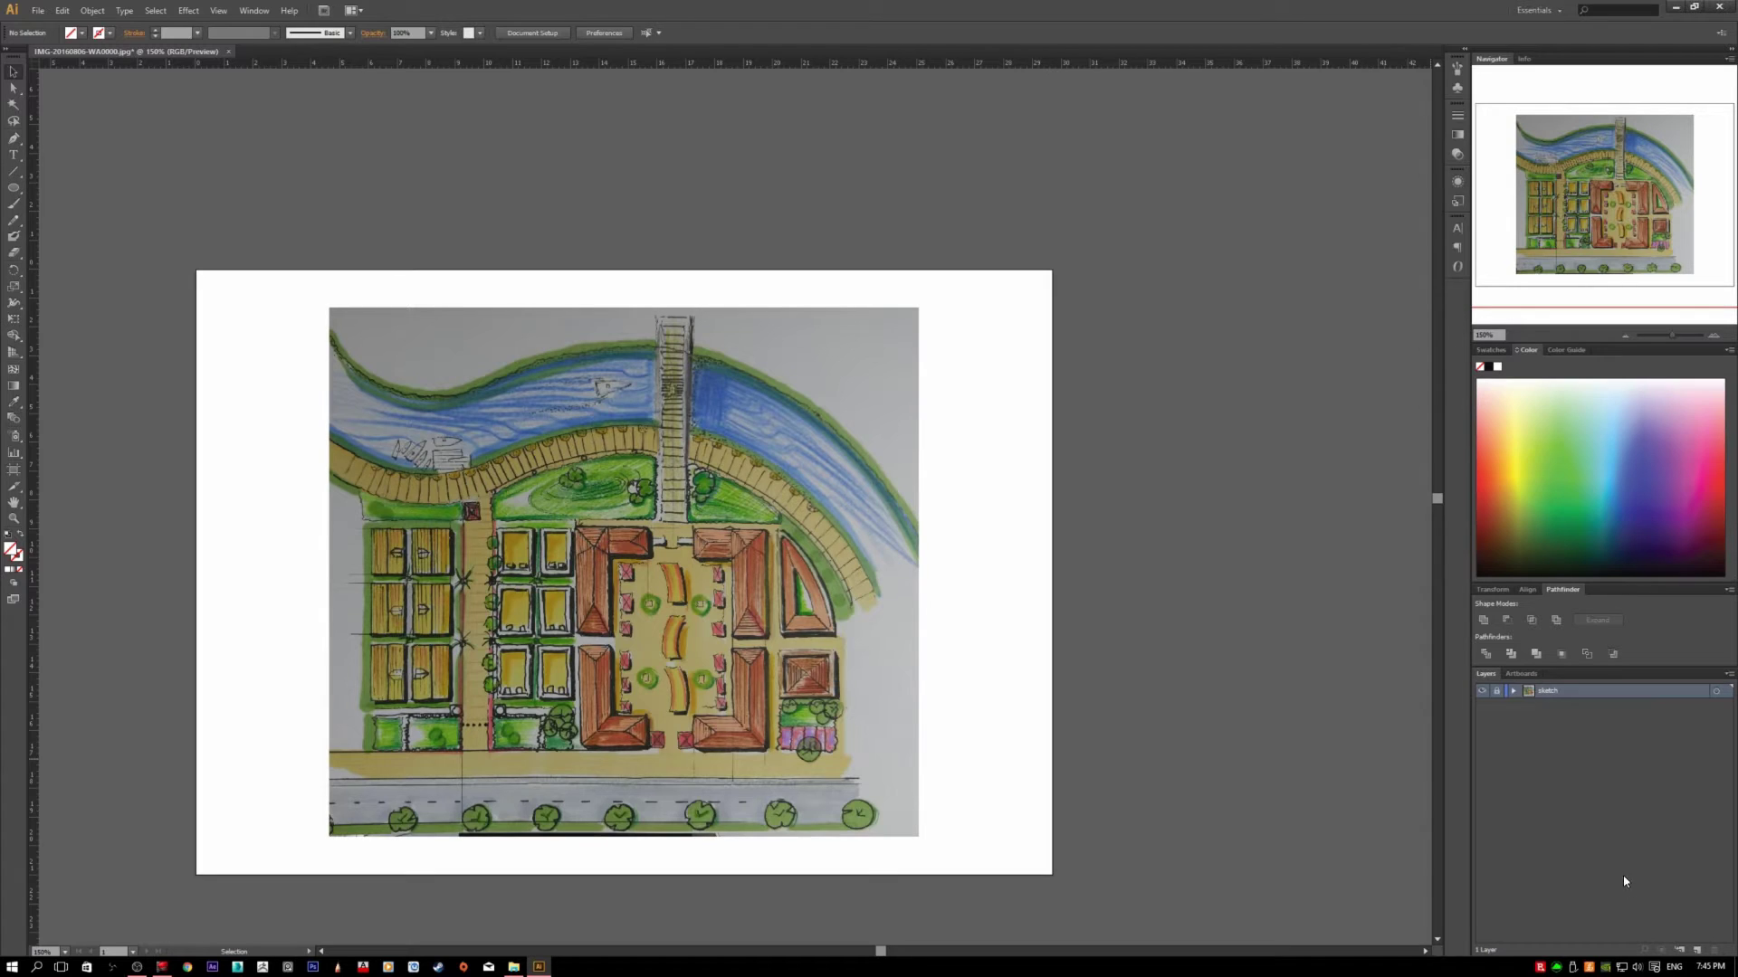
Step: Add a new layer above the sketch layer and name it "building"
left_click(1697, 949)
double_click(1551, 692)
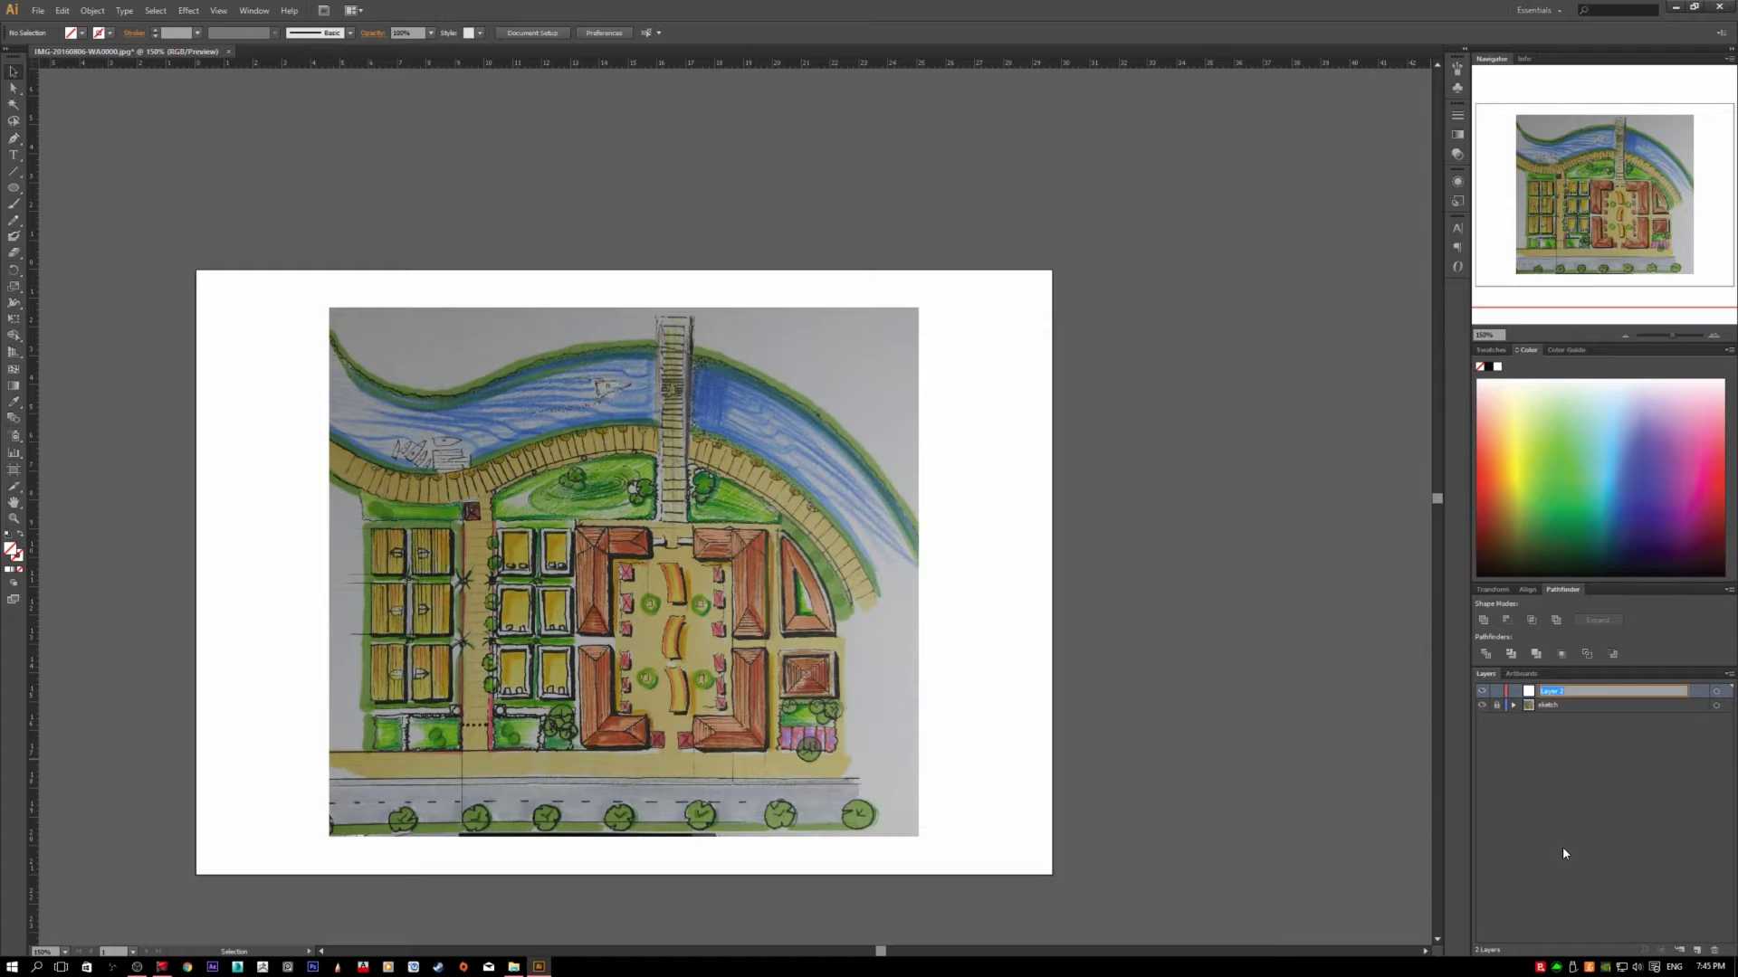
type("building")
key("Return")
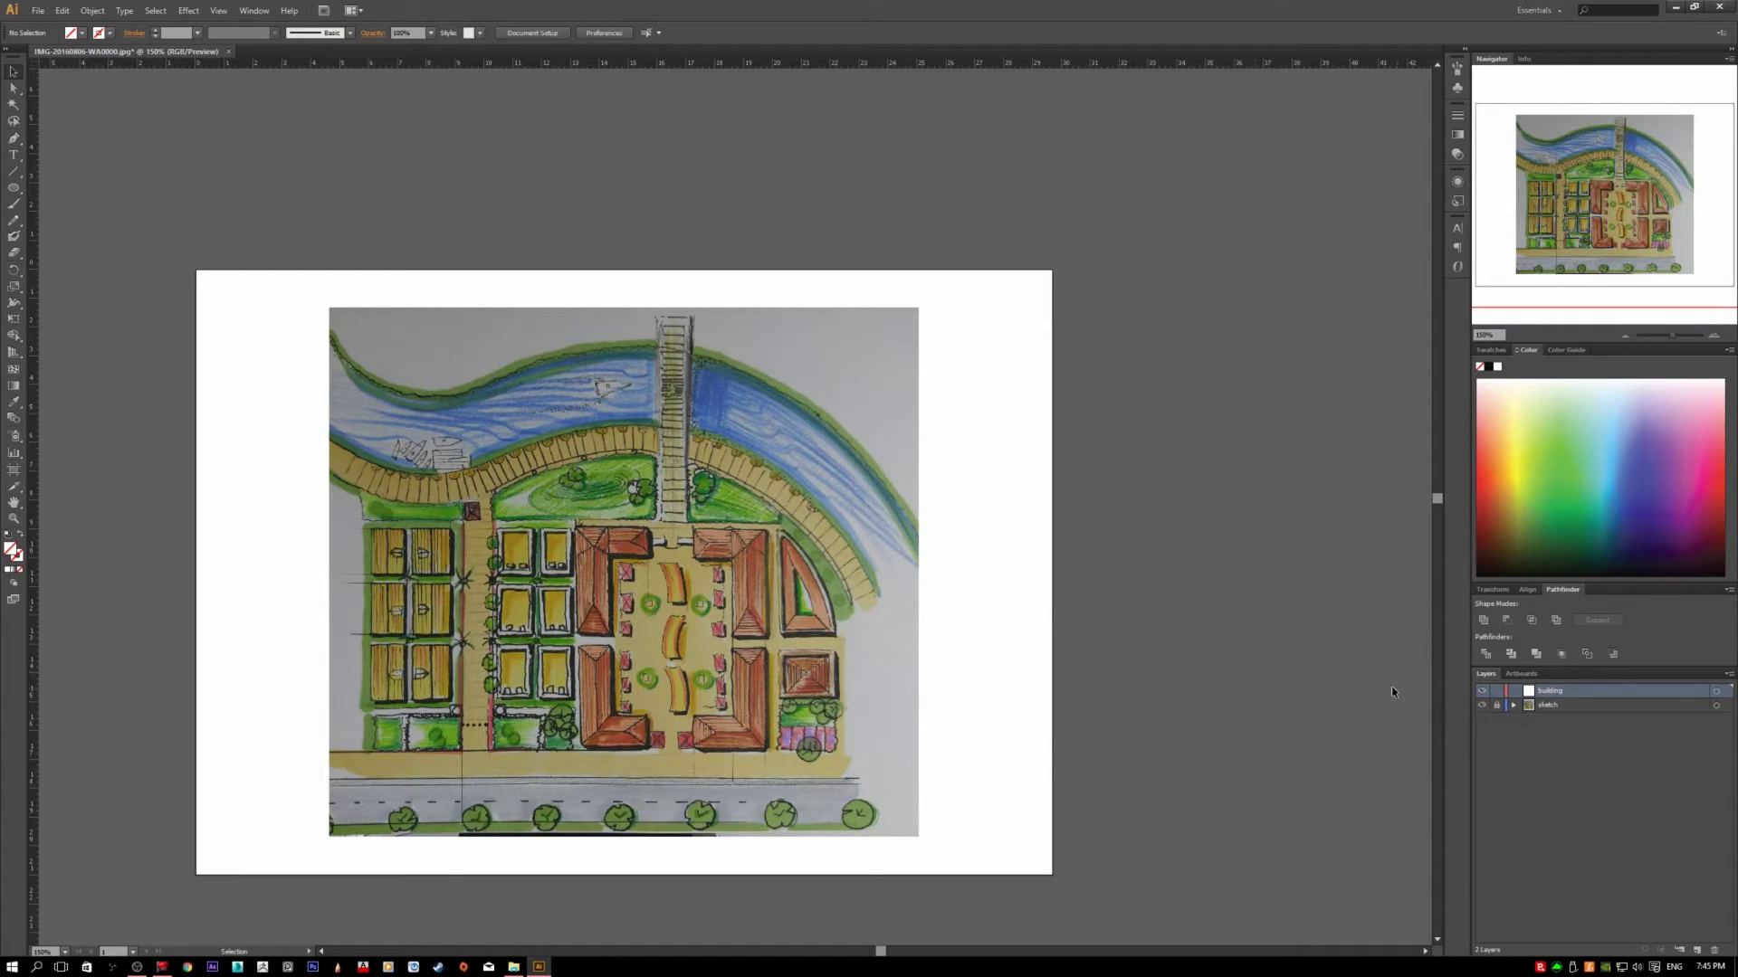
Step: Draw a rectangle about 1.2 by 1.6 cm over the top-row yellow-roofed building beside the vertical path
scroll(680, 670, "up", 3, "alt")
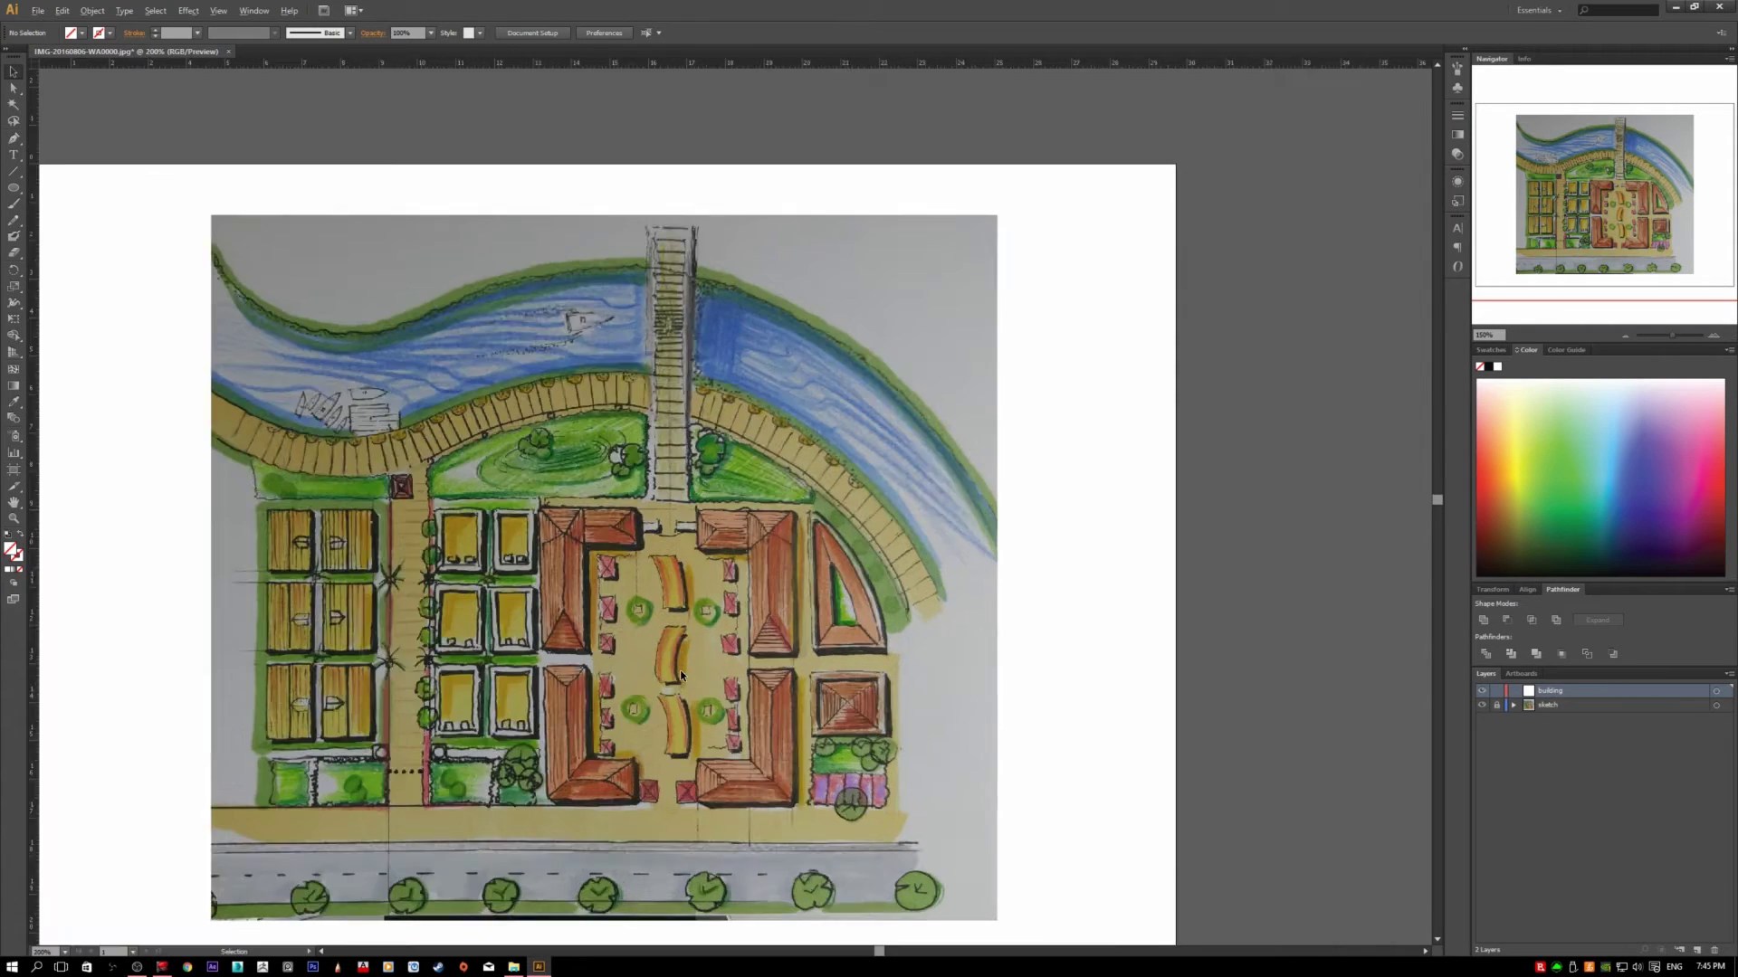
key("space")
left_click_drag(640, 592, 649, 557)
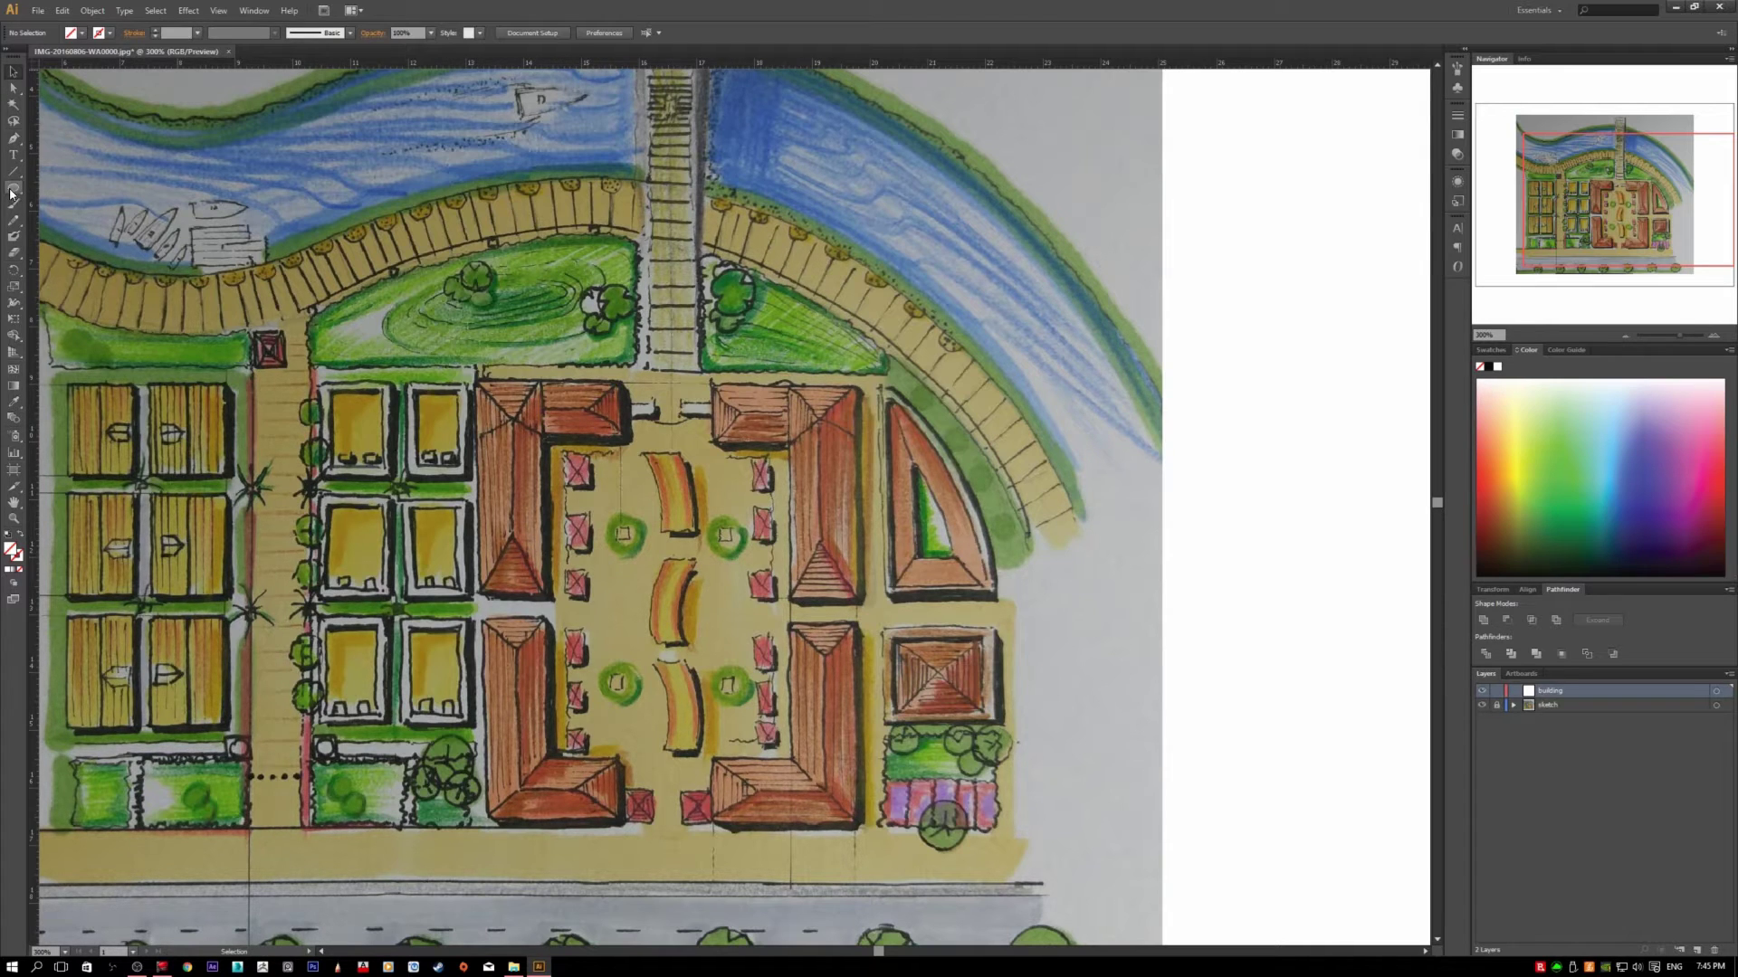
left_click_drag(13, 190, 76, 195)
scroll(340, 426, "up", 1)
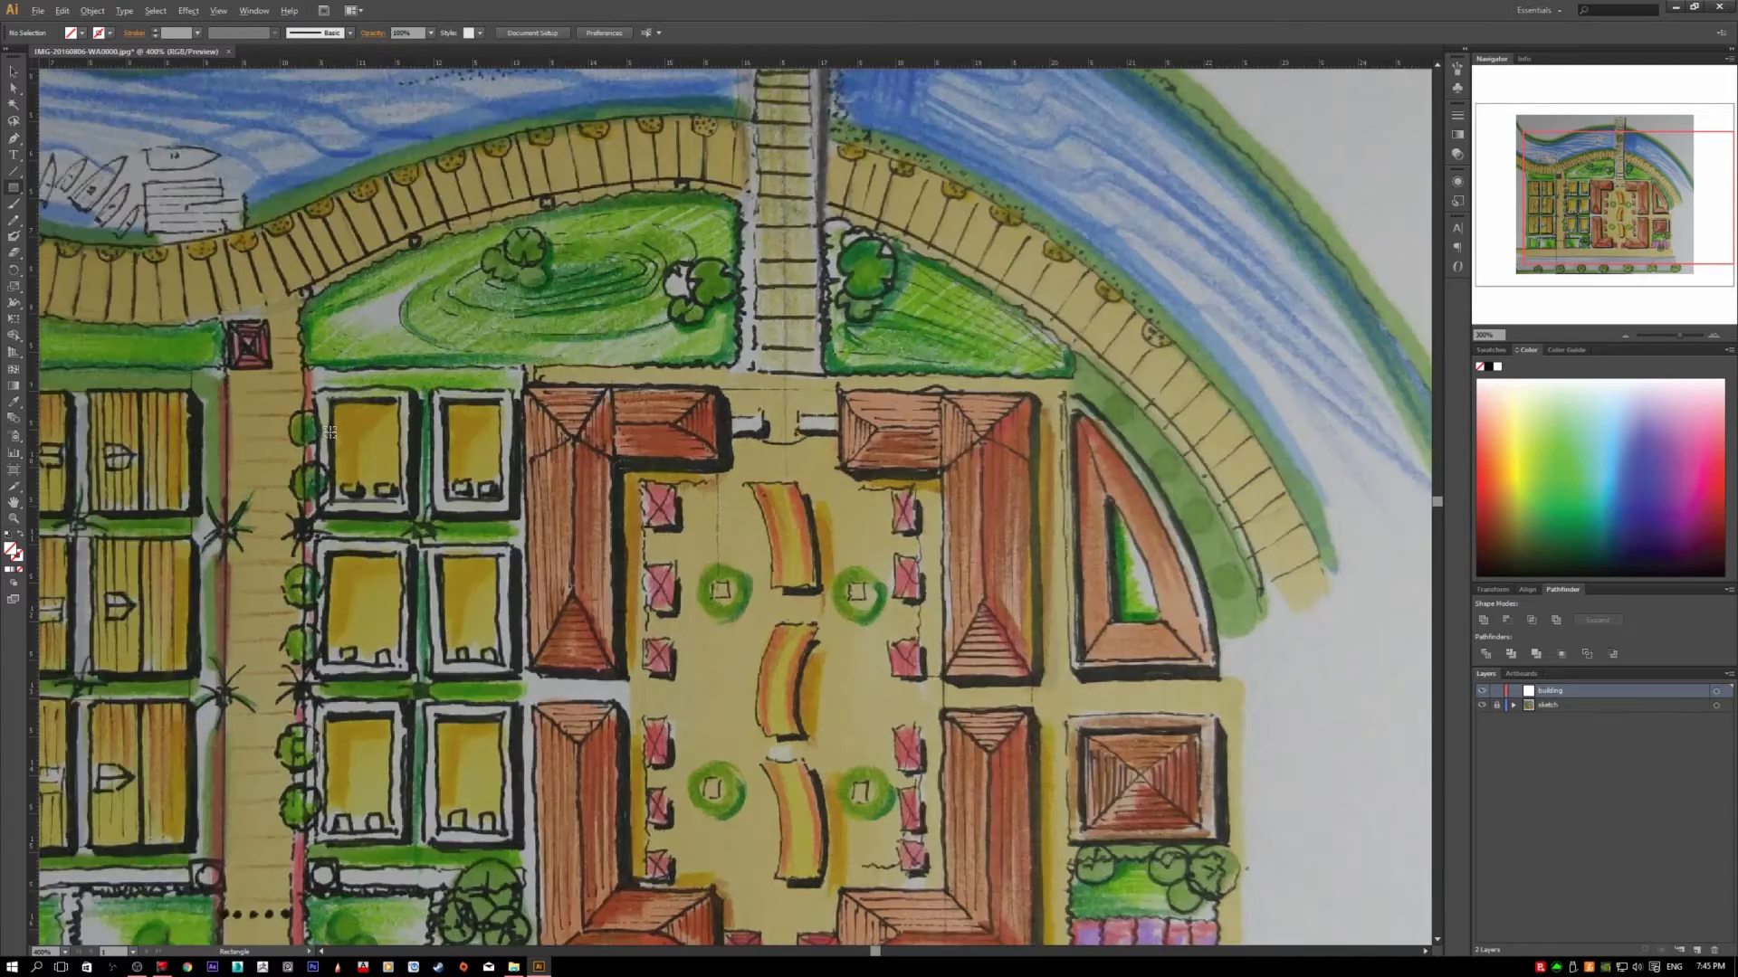
scroll(330, 432, "up", 3)
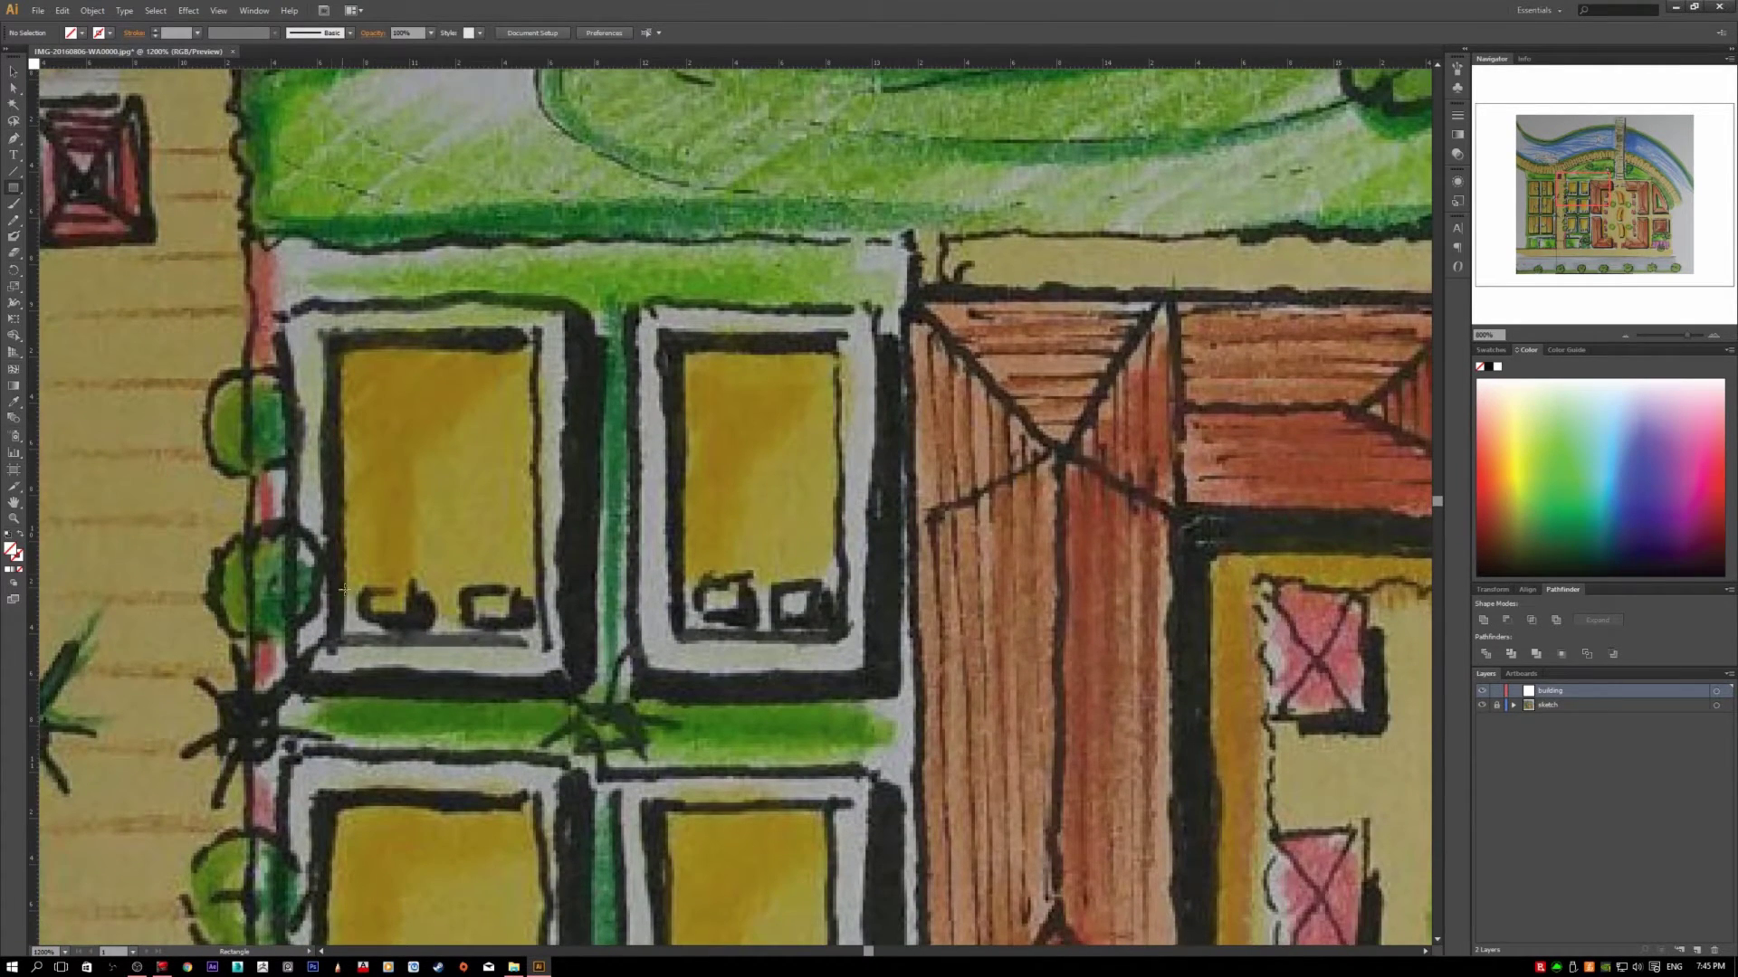
scroll(378, 573, "up", 2)
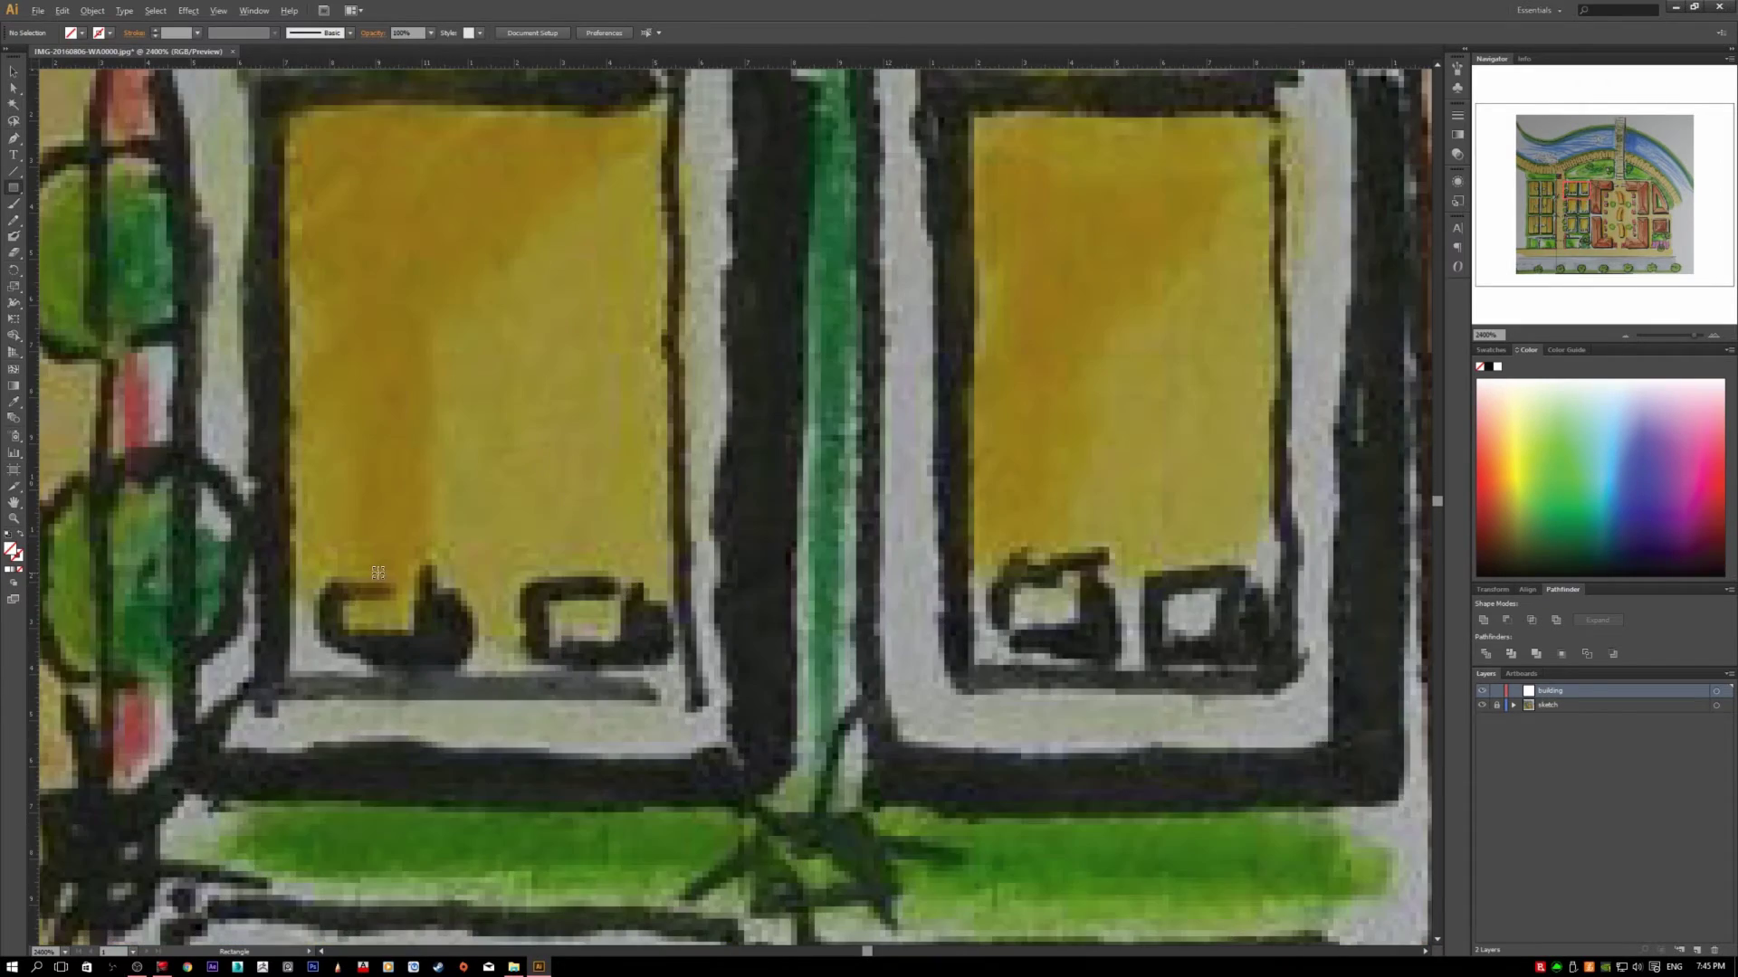
scroll(378, 573, "down", 3)
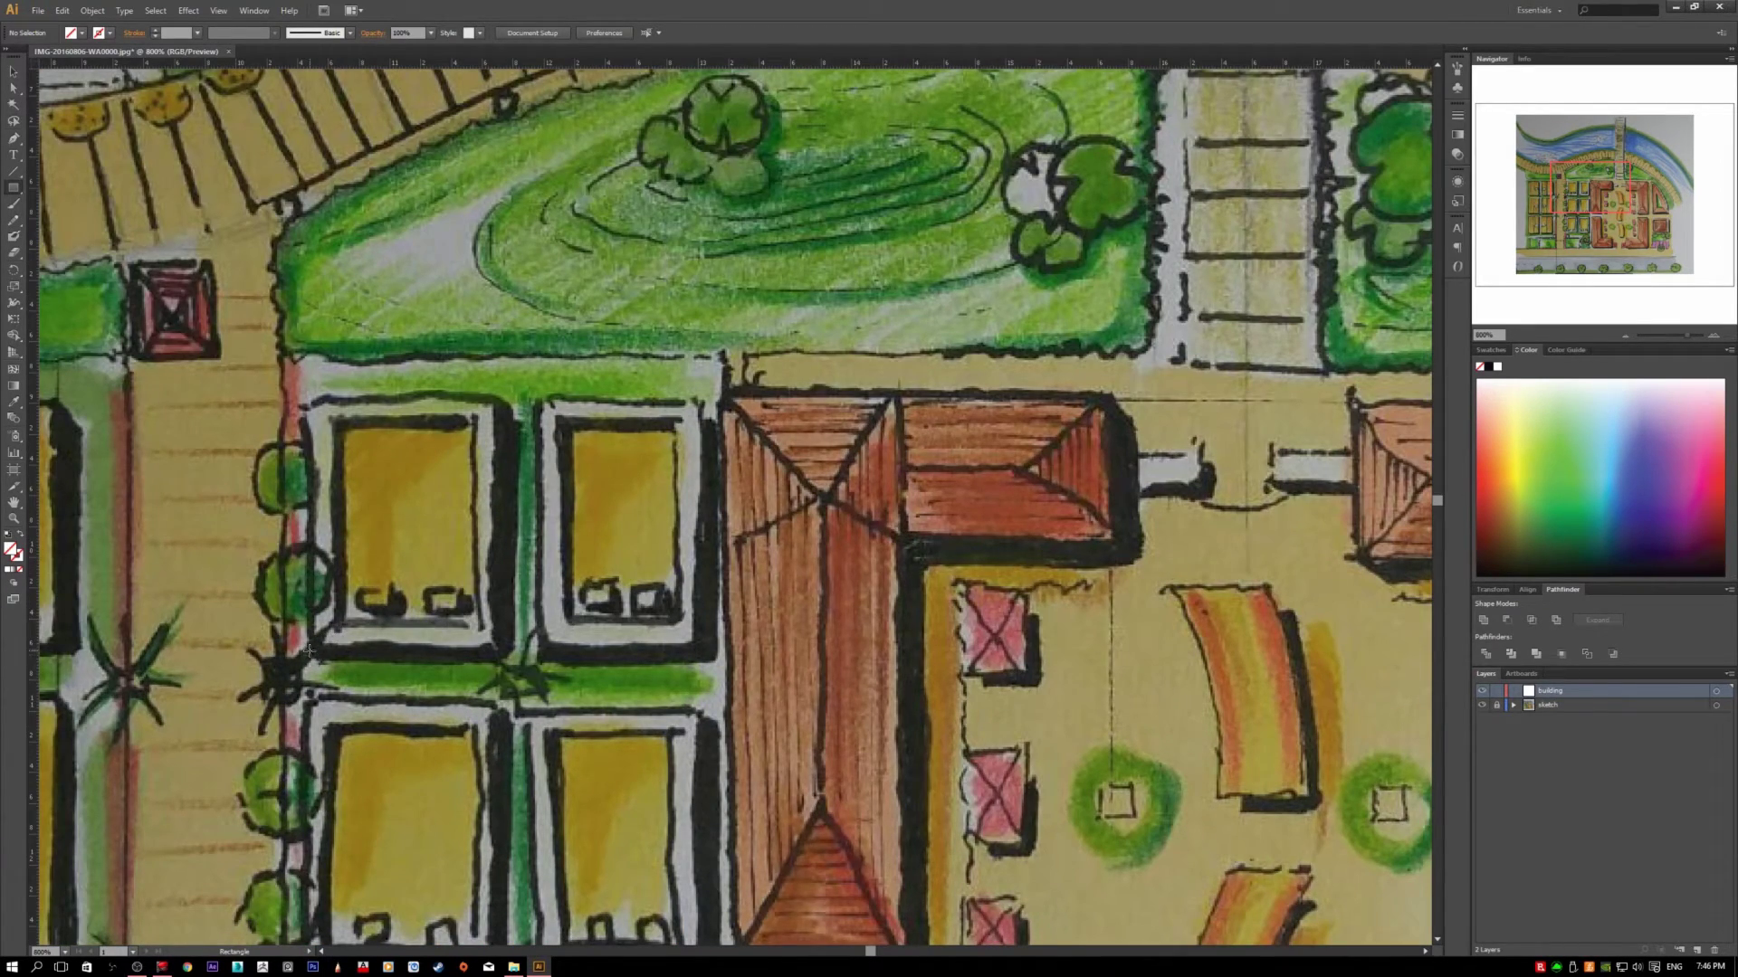
left_click_drag(308, 645, 496, 396)
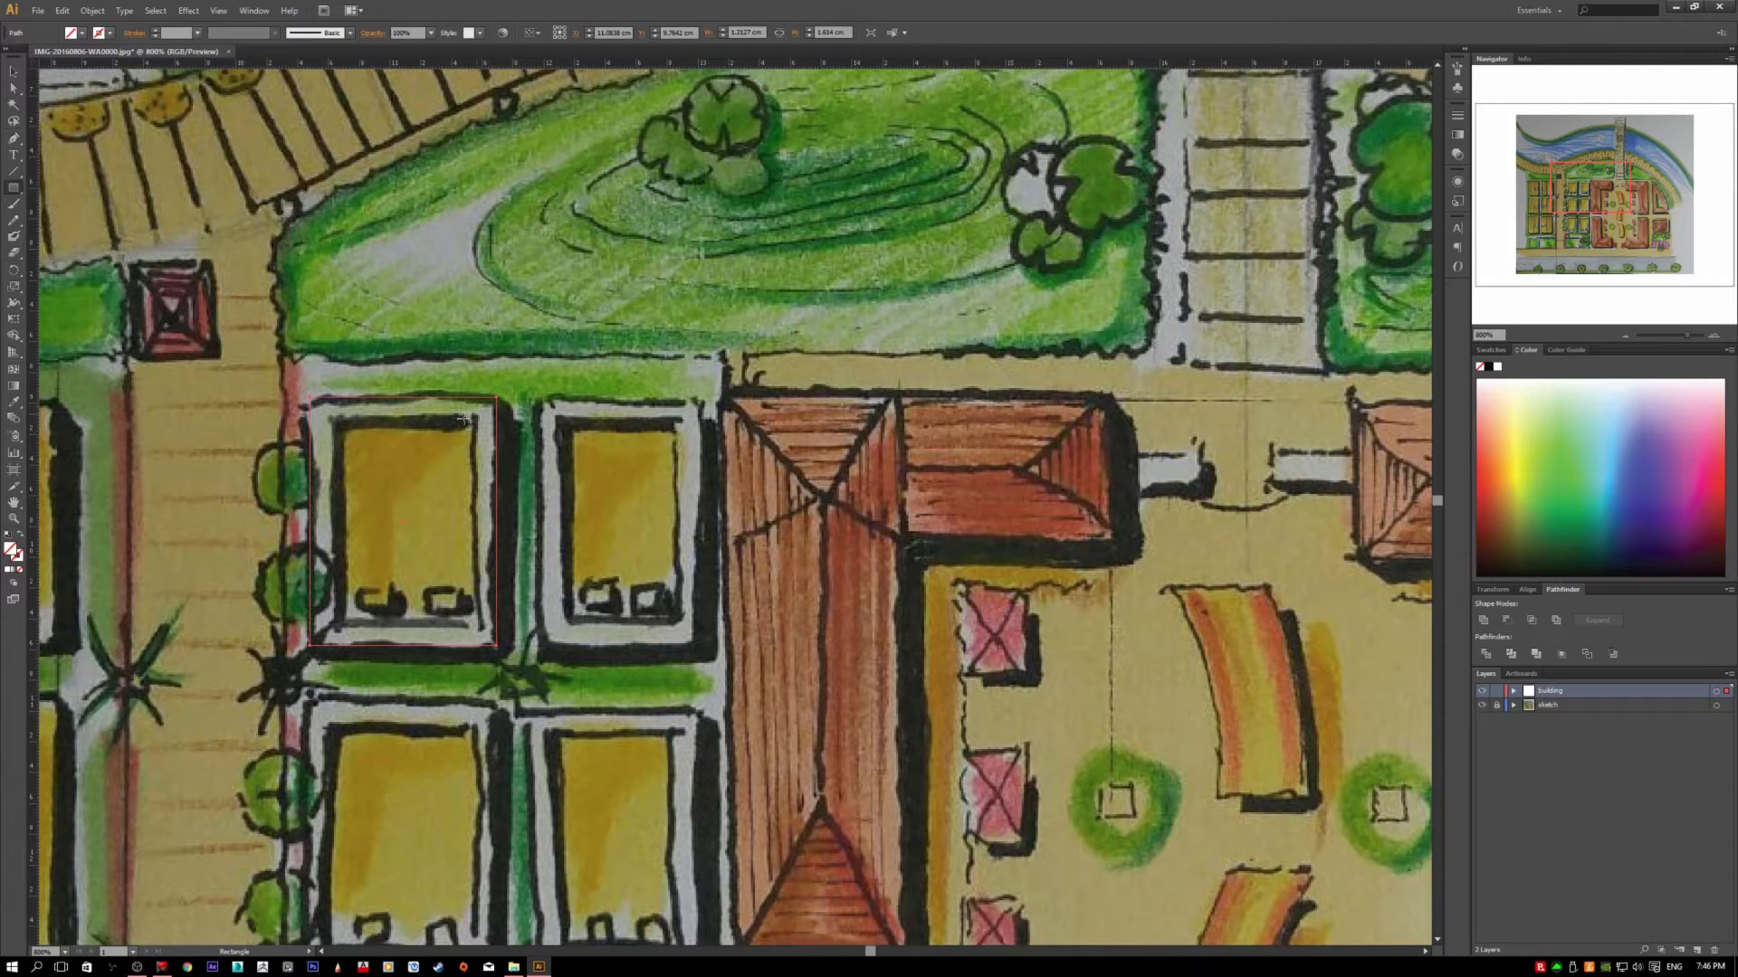
Step: Fill the building rectangle with a very light grey
key("v")
key("m")
double_click(12, 551)
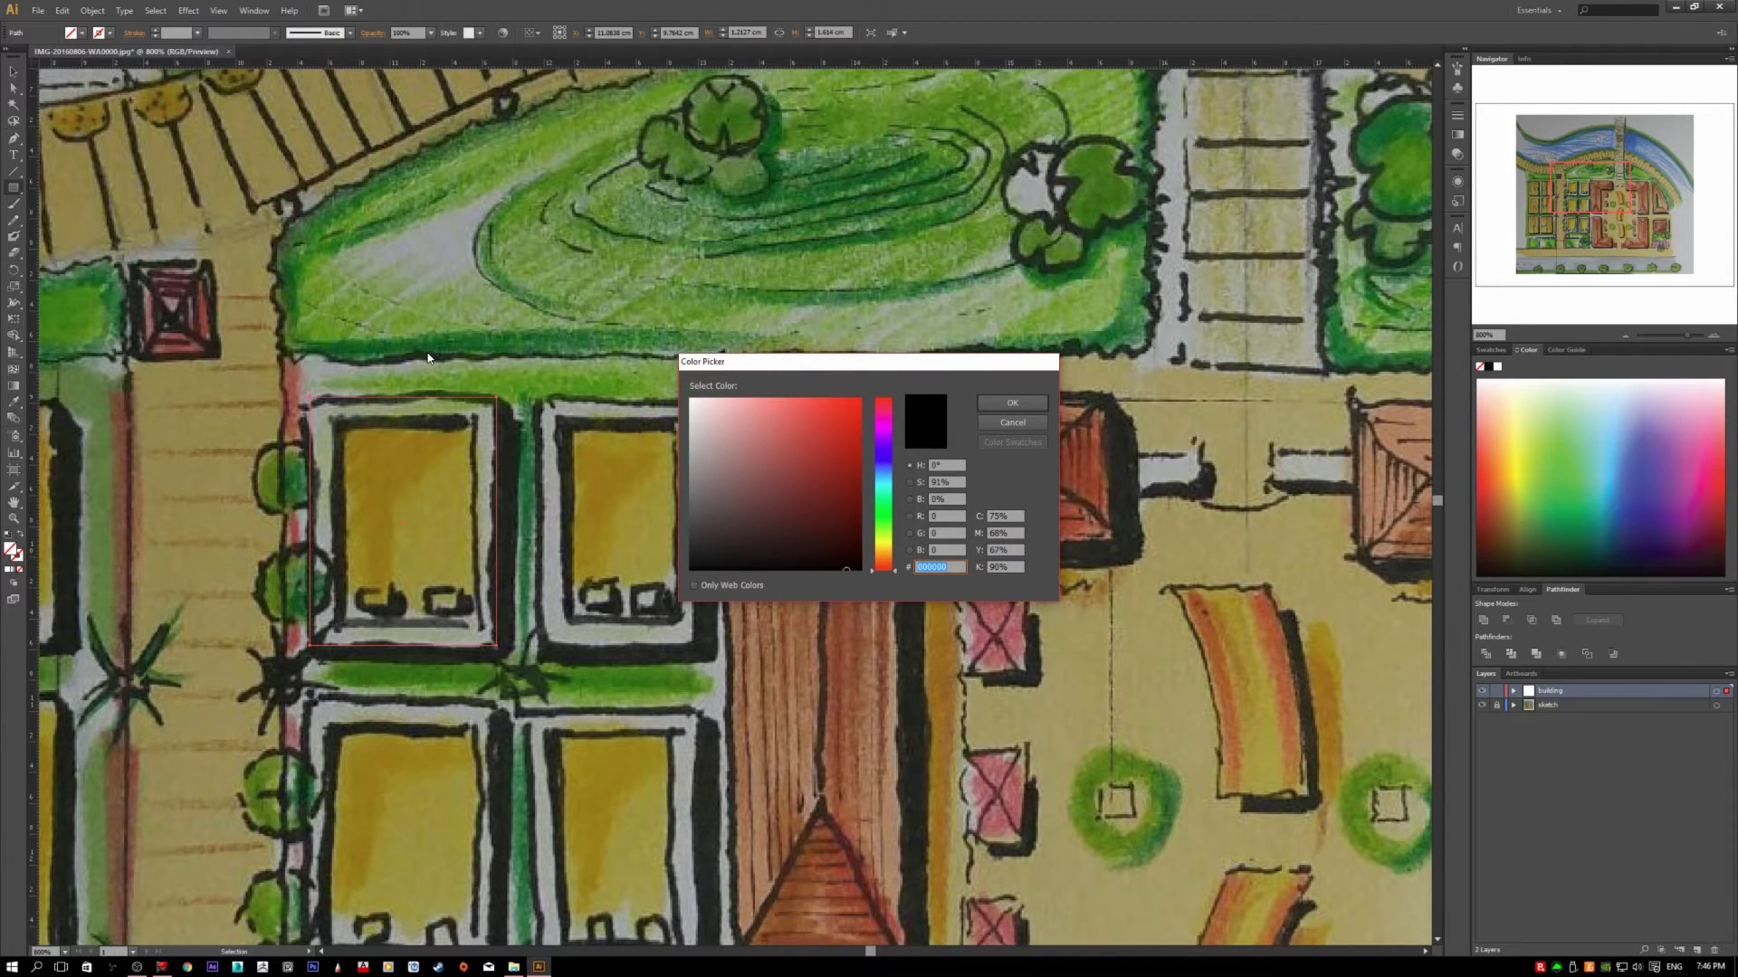
left_click_drag(695, 409, 667, 417)
left_click(1008, 405)
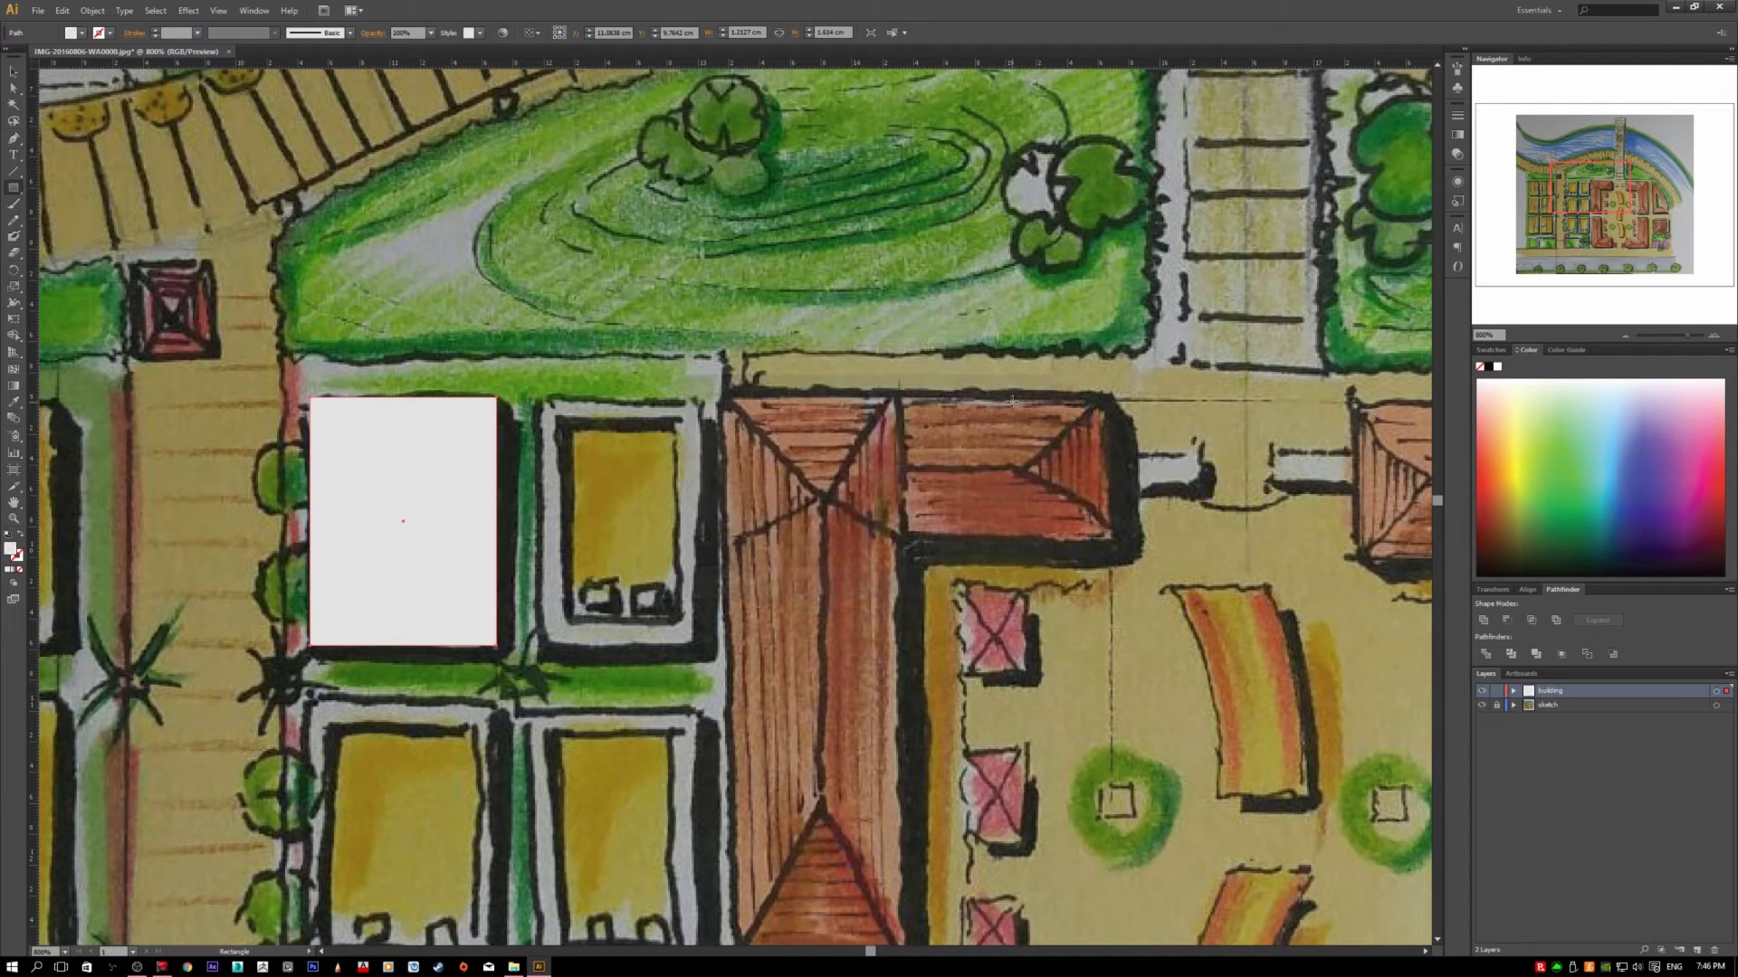
Step: Set the building rectangle's opacity to 40% and deselect it
key("v")
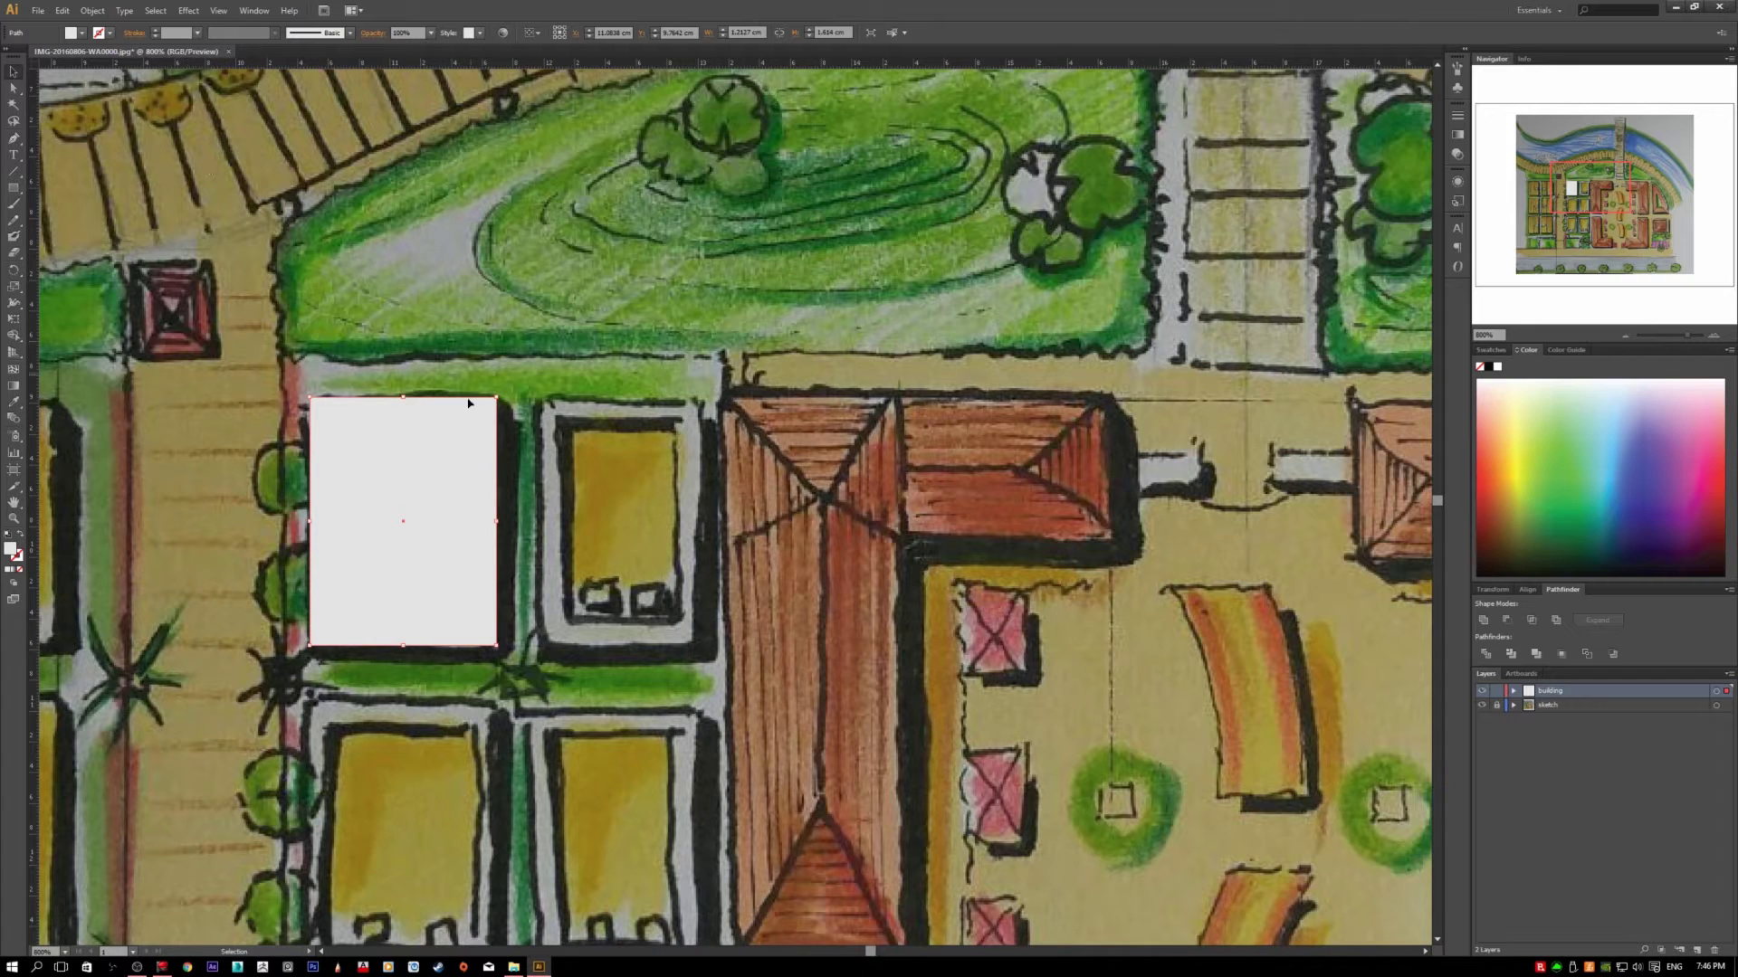
left_click(430, 32)
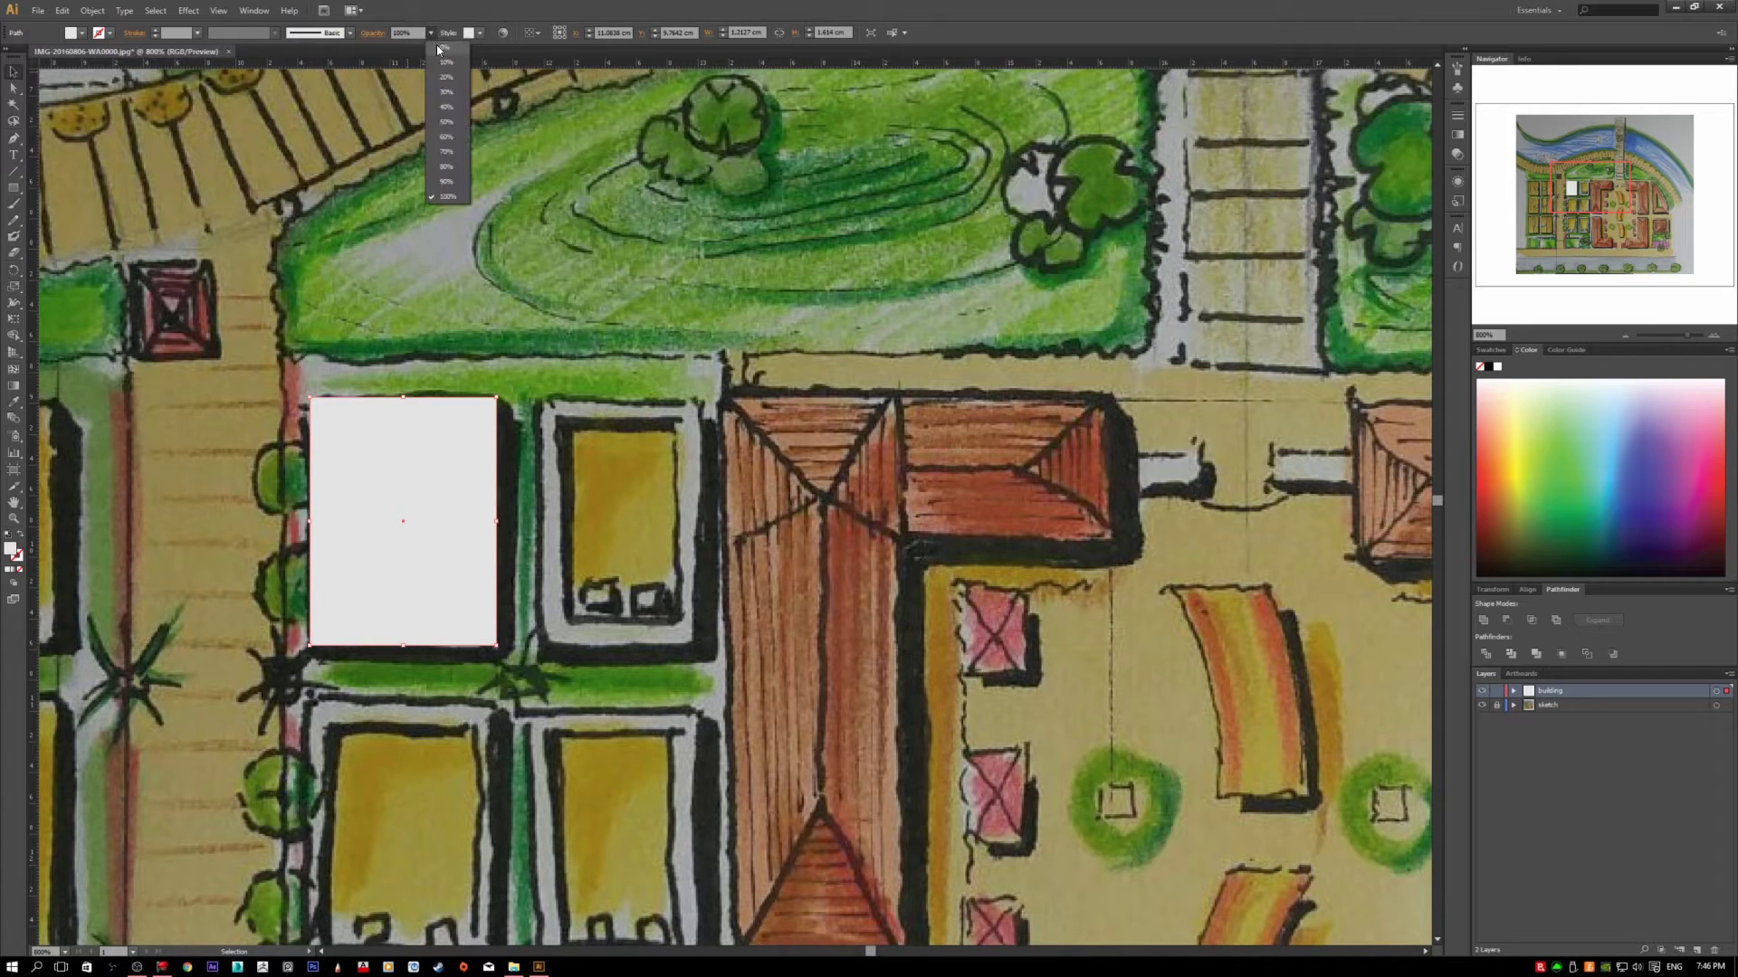
left_click(458, 106)
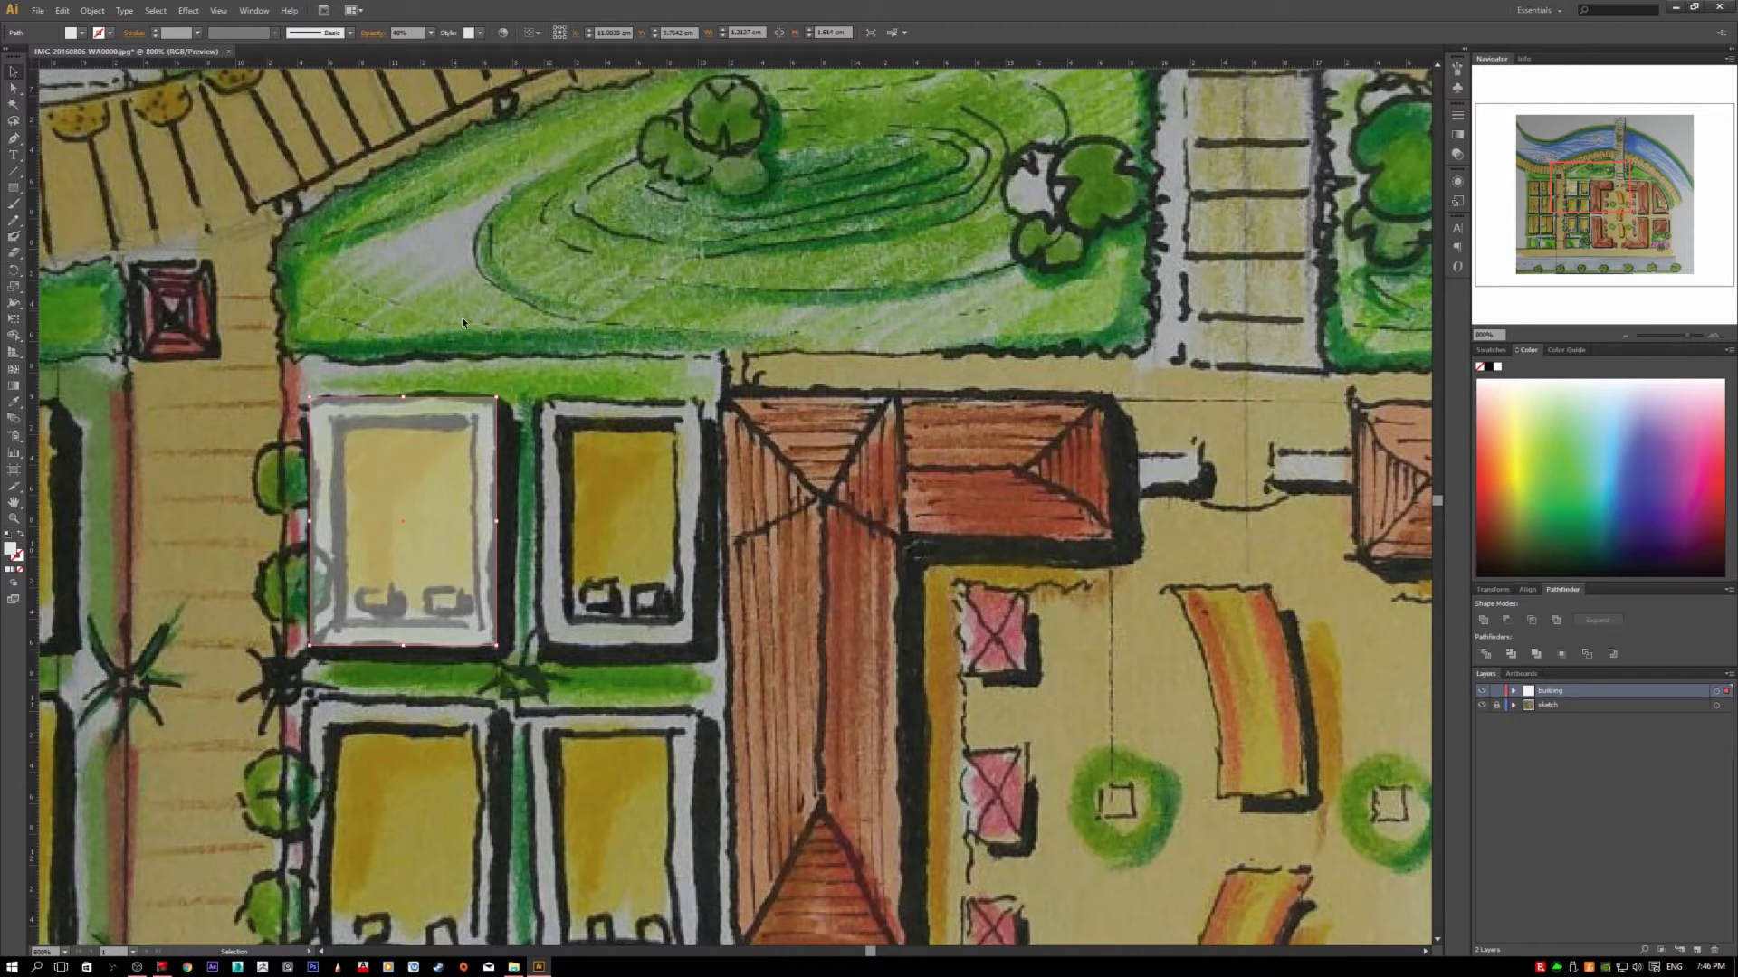
left_click(512, 379)
Step: Copy the building rectangle in place and scale the copy about its centre to about 1.0 by 1.3 cm for the inner outline
left_click(409, 435)
scroll(335, 507, "up", 1)
scroll(337, 510, "up", 1)
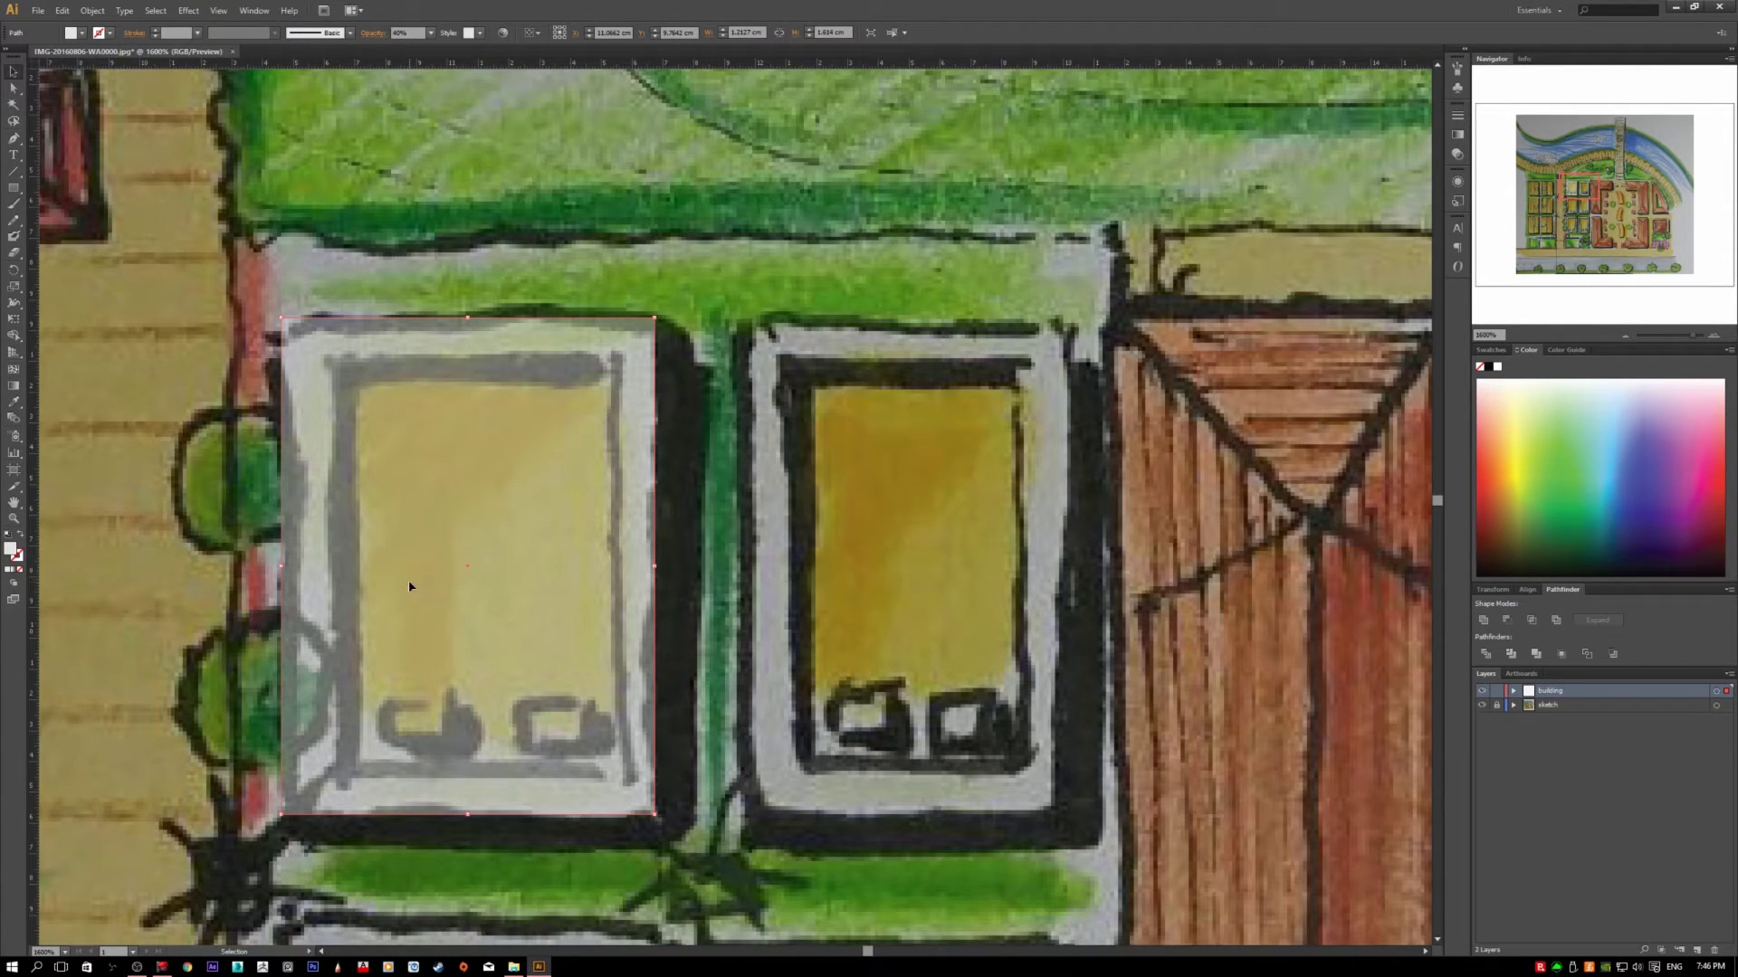
key("a")
key("v")
key("a")
key("v")
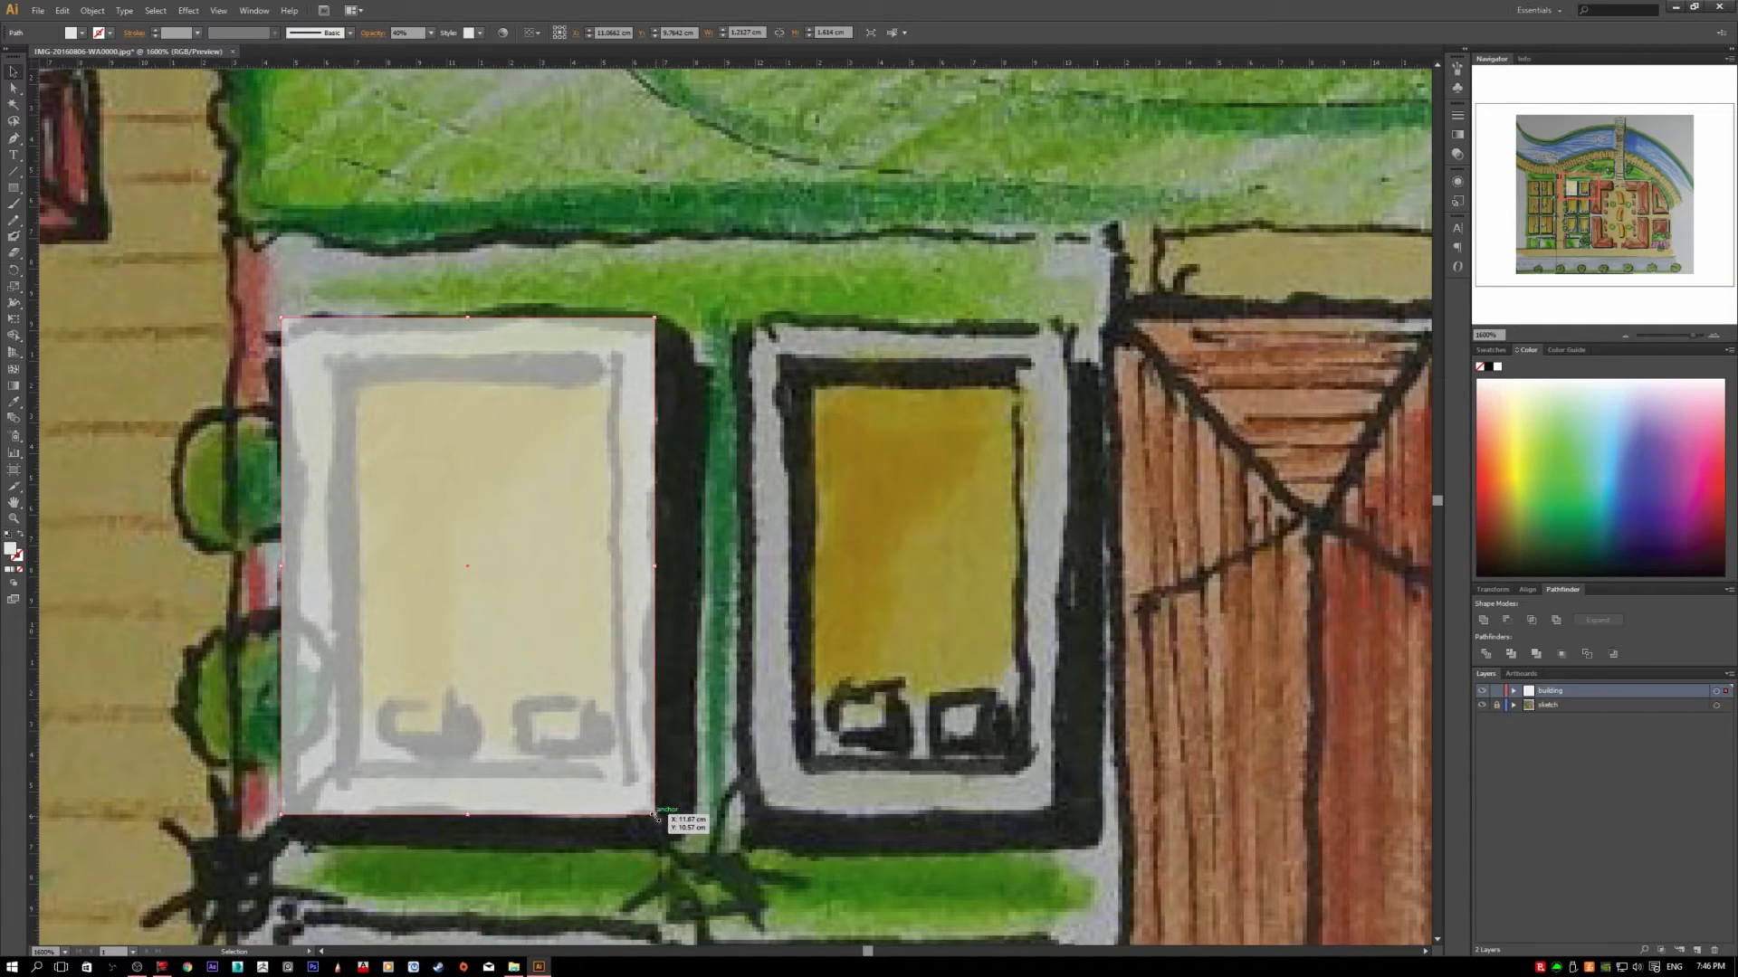
left_click_drag(656, 817, 654, 866)
left_click_drag(654, 815, 622, 779)
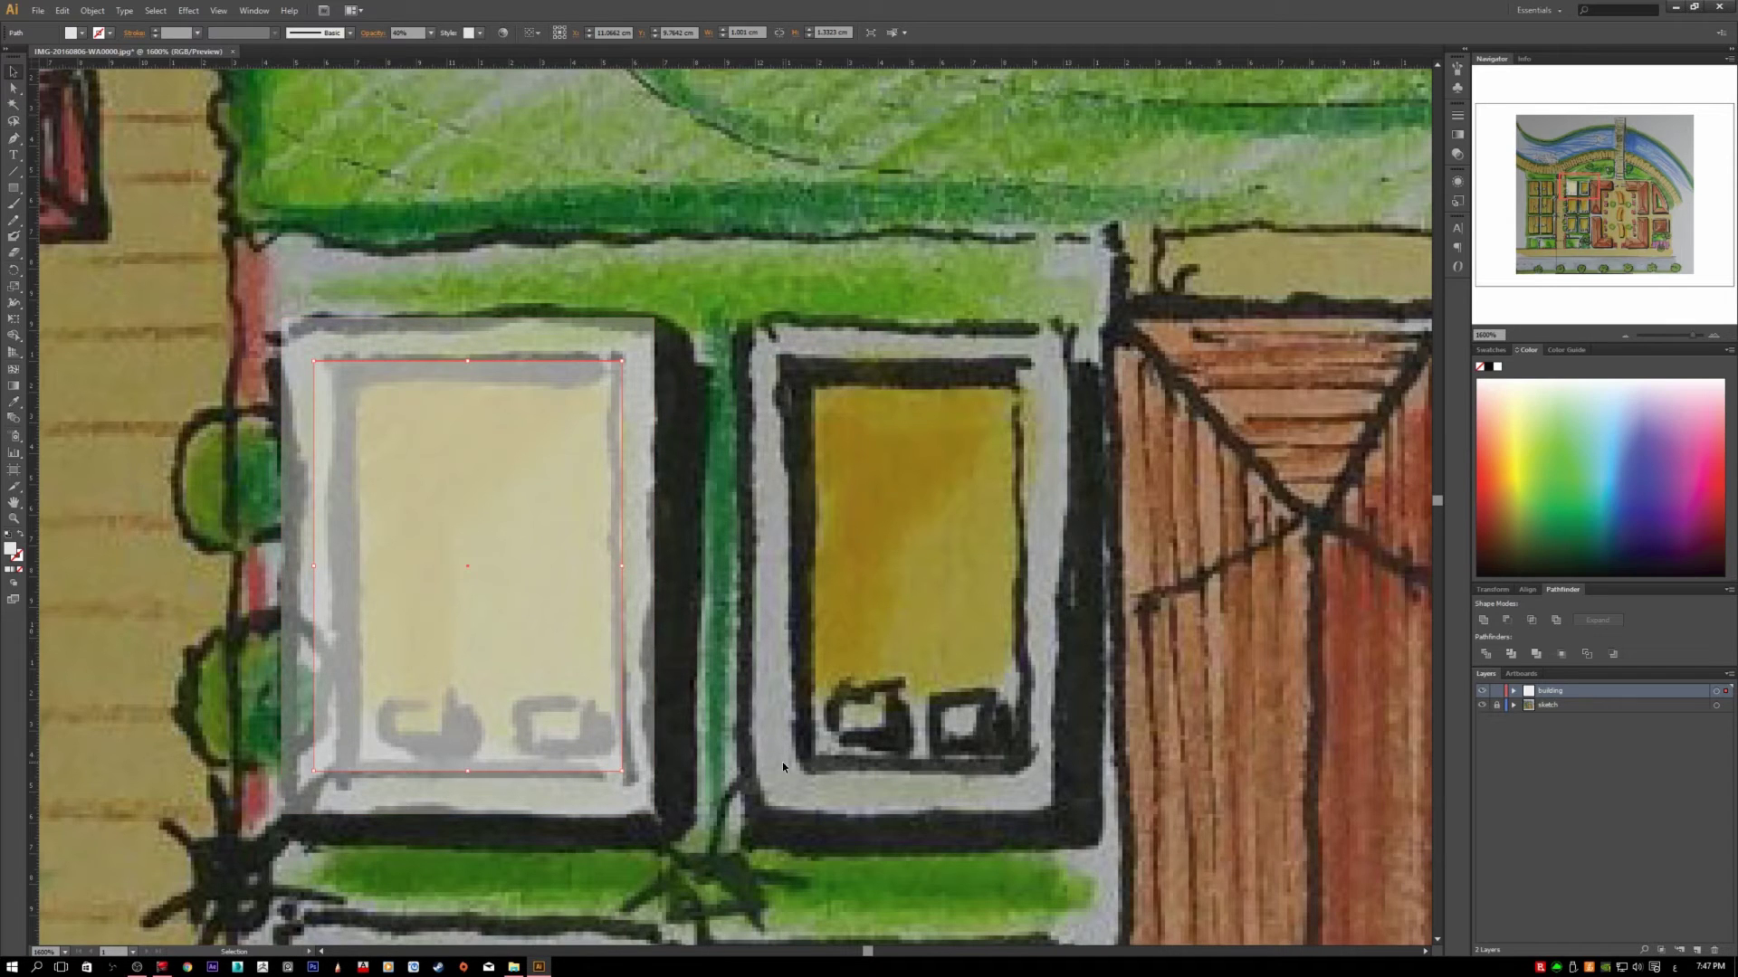
Step: Fill the inner rectangle of the traced building with a pale yellow
double_click(11, 549)
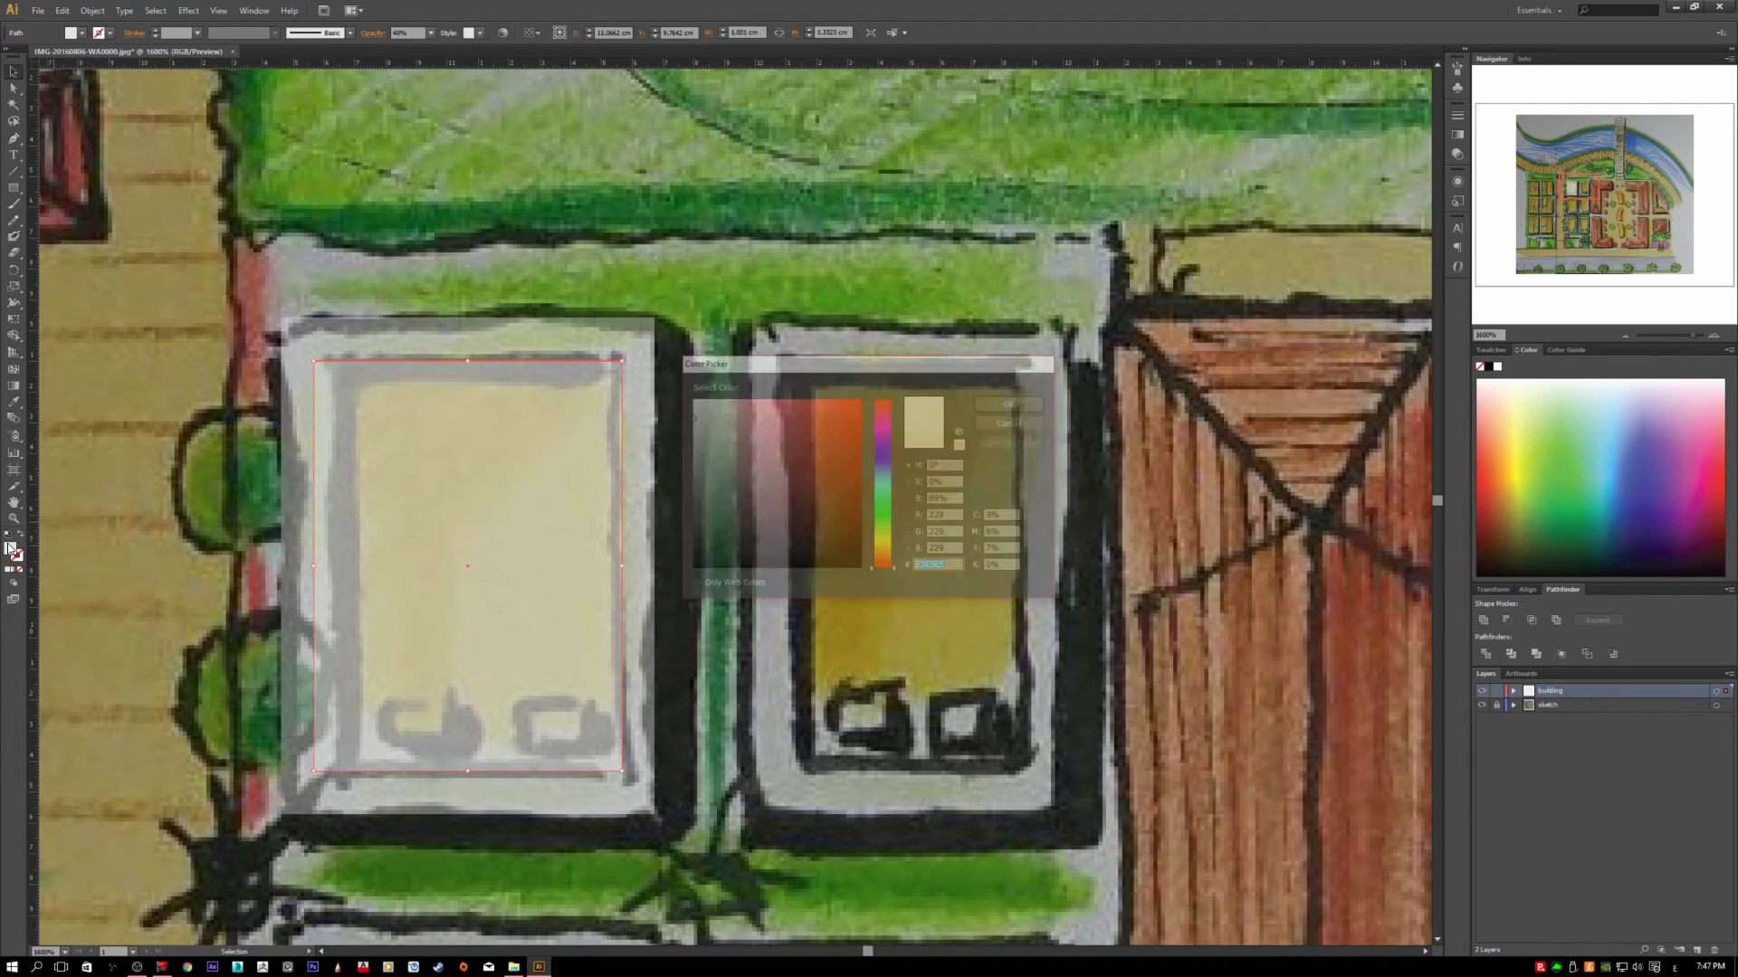
left_click_drag(877, 562, 876, 547)
mouse_move(768, 424)
left_mouse_down()
mouse_move(744, 407)
mouse_move(776, 411)
left_mouse_up()
left_click(1023, 400)
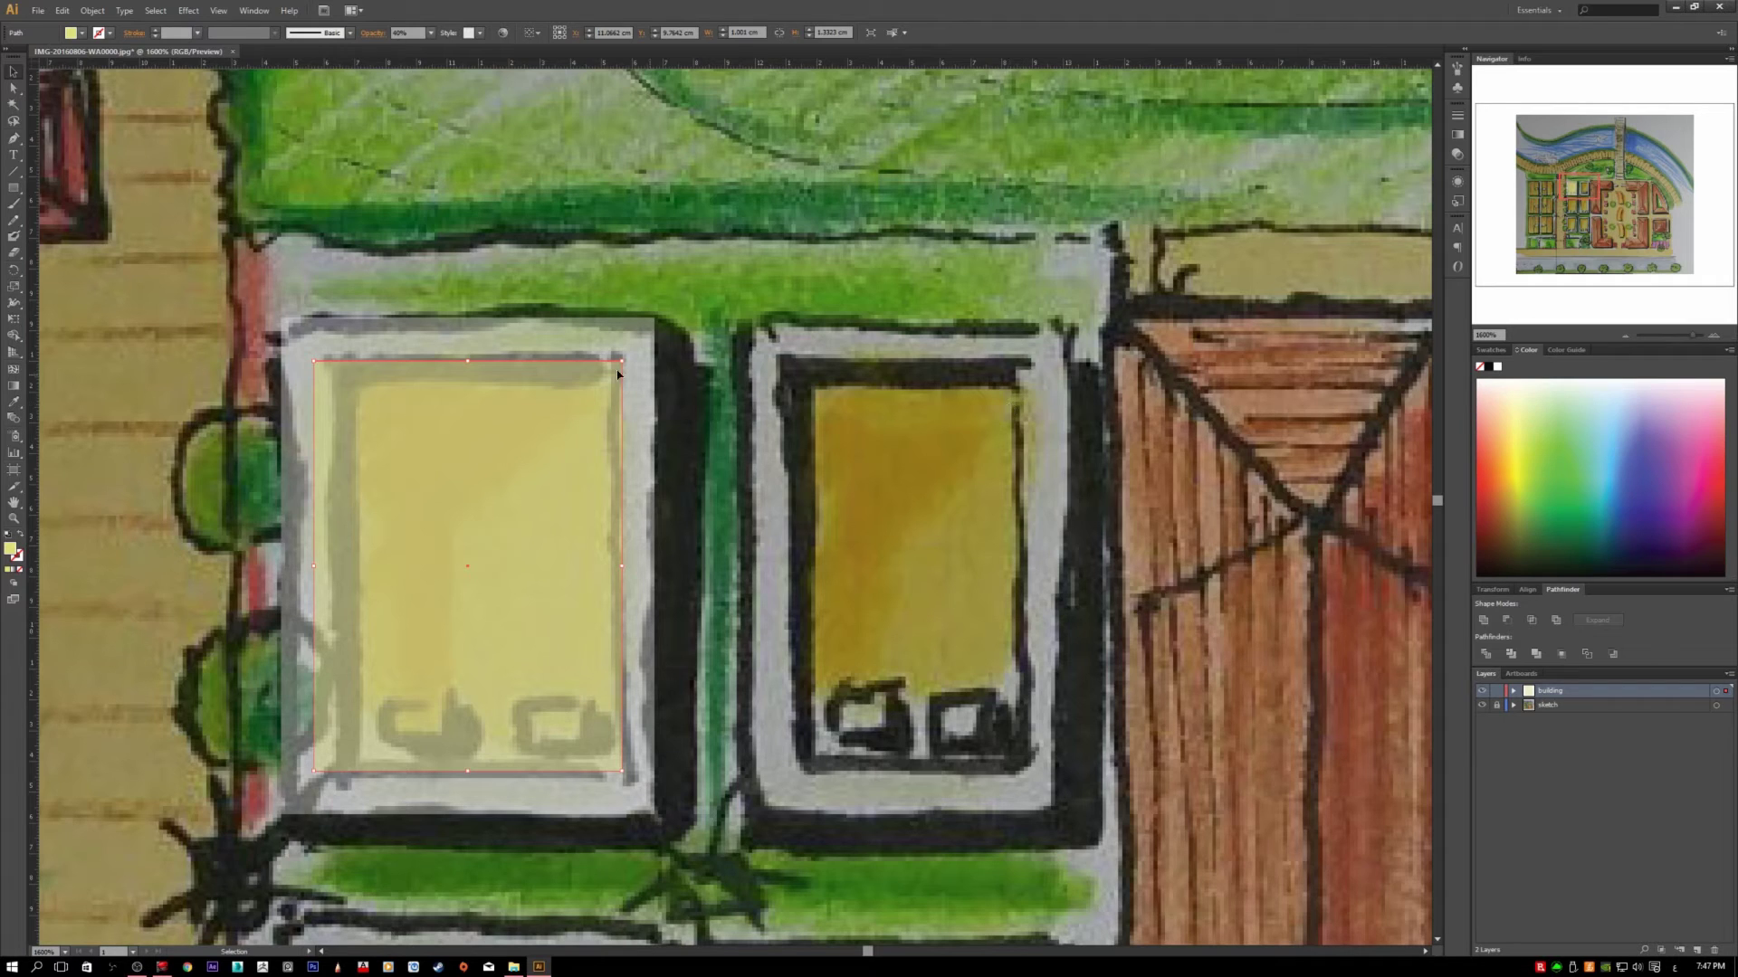
Step: Set the opacity of both building rectangles to 100% and deselect them
left_click_drag(670, 299, 581, 473)
left_click(431, 32)
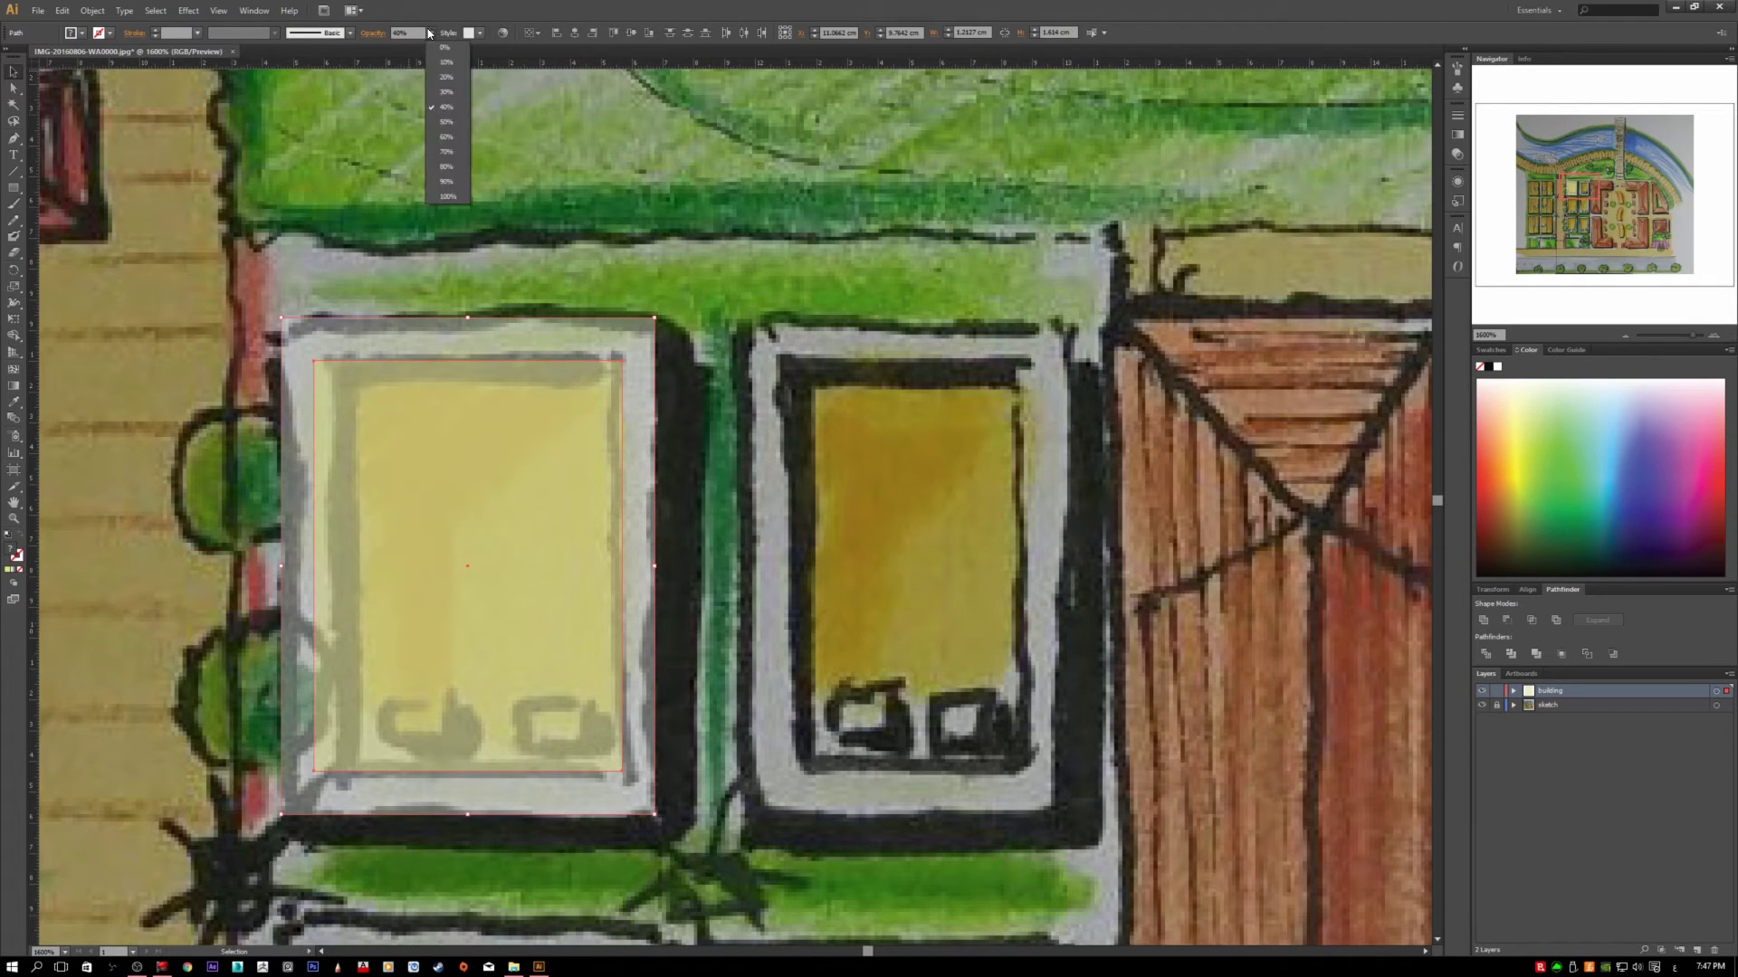
left_click(448, 196)
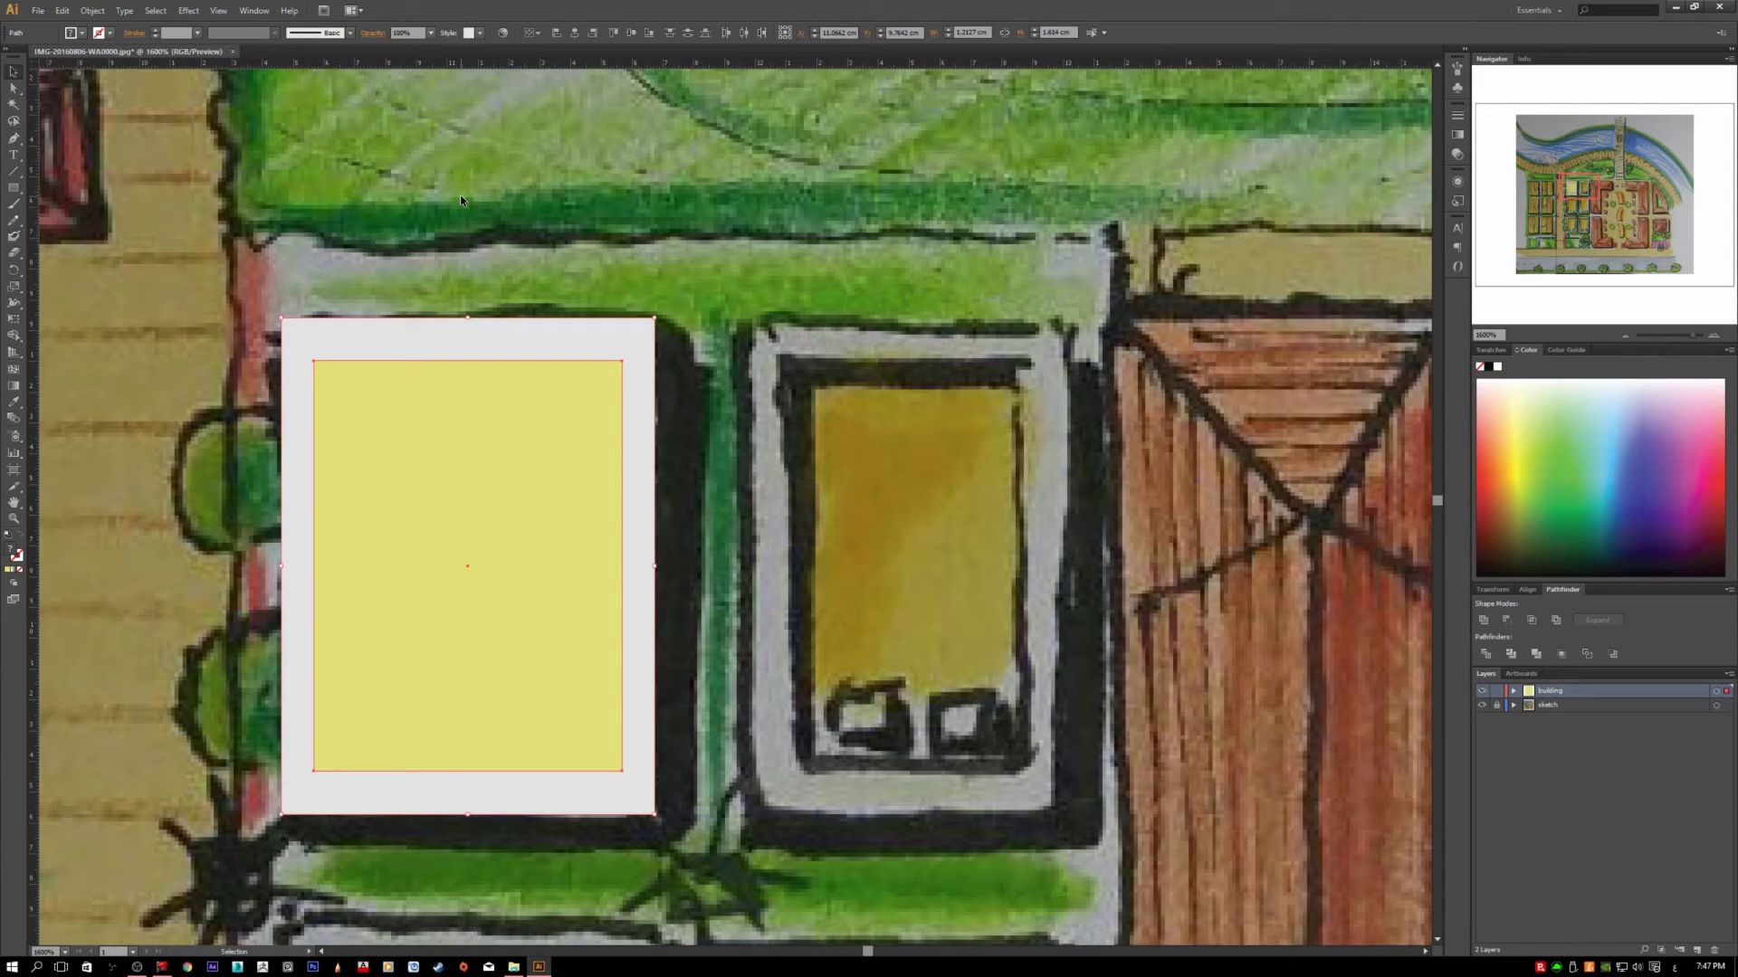
left_click(569, 259)
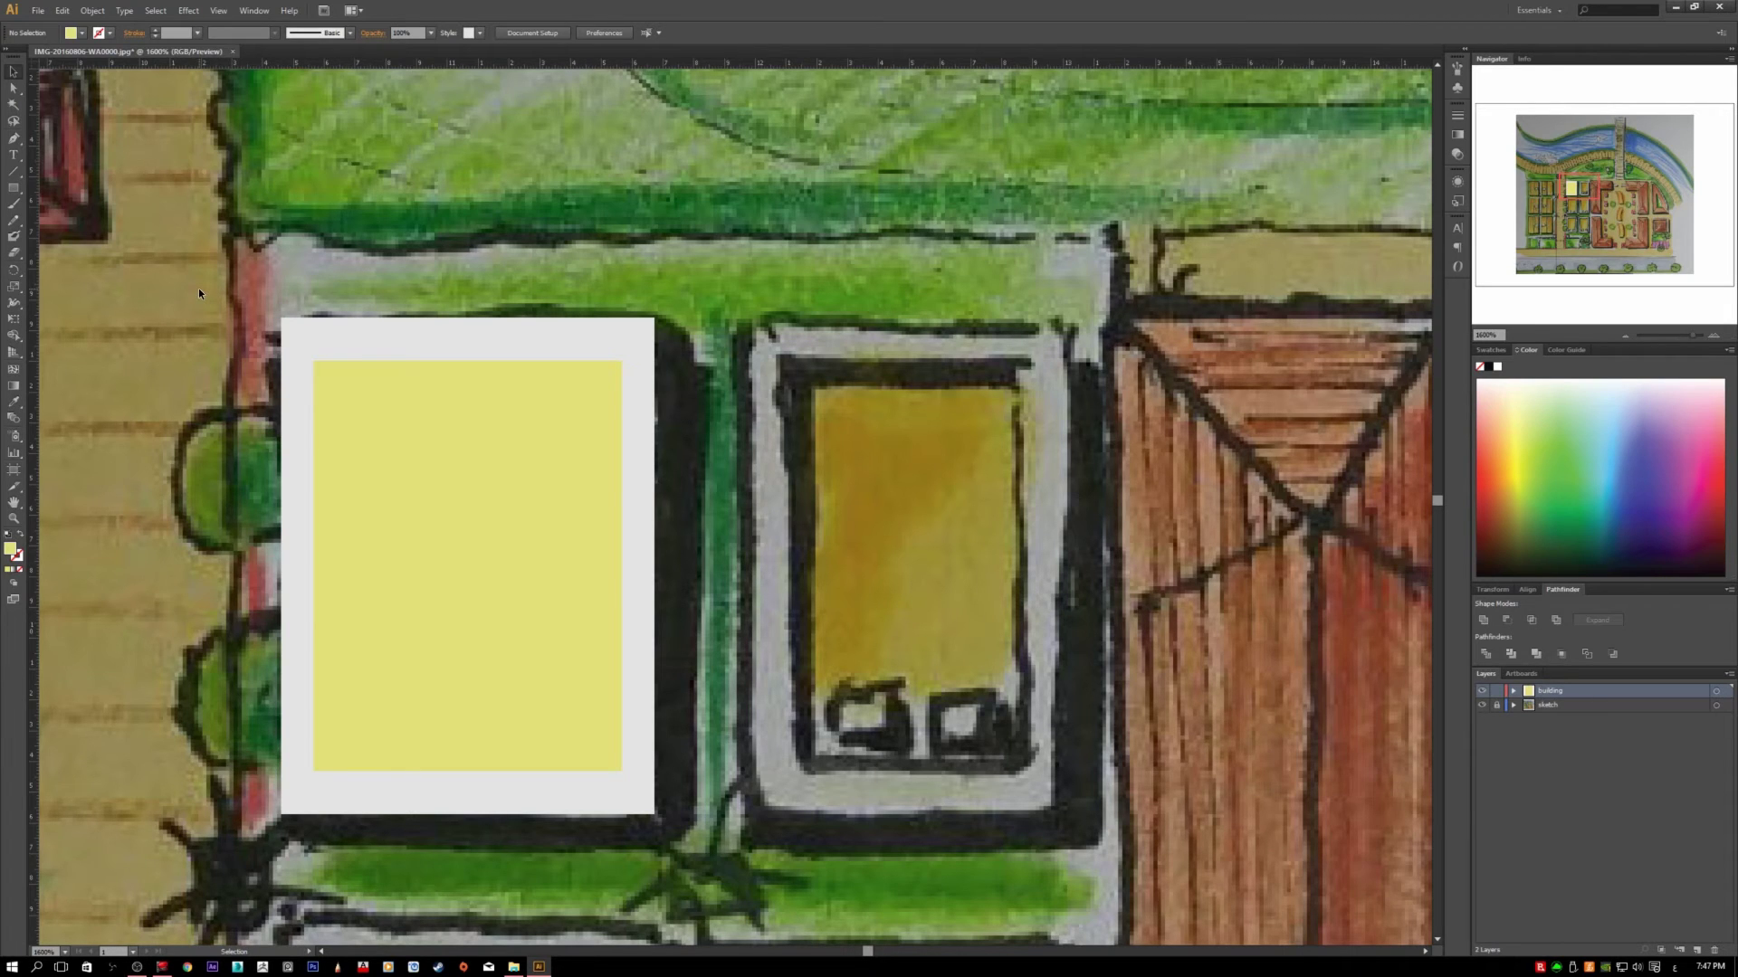
Step: Return both building rectangles to 40% opacity and deselect them
left_click(463, 435)
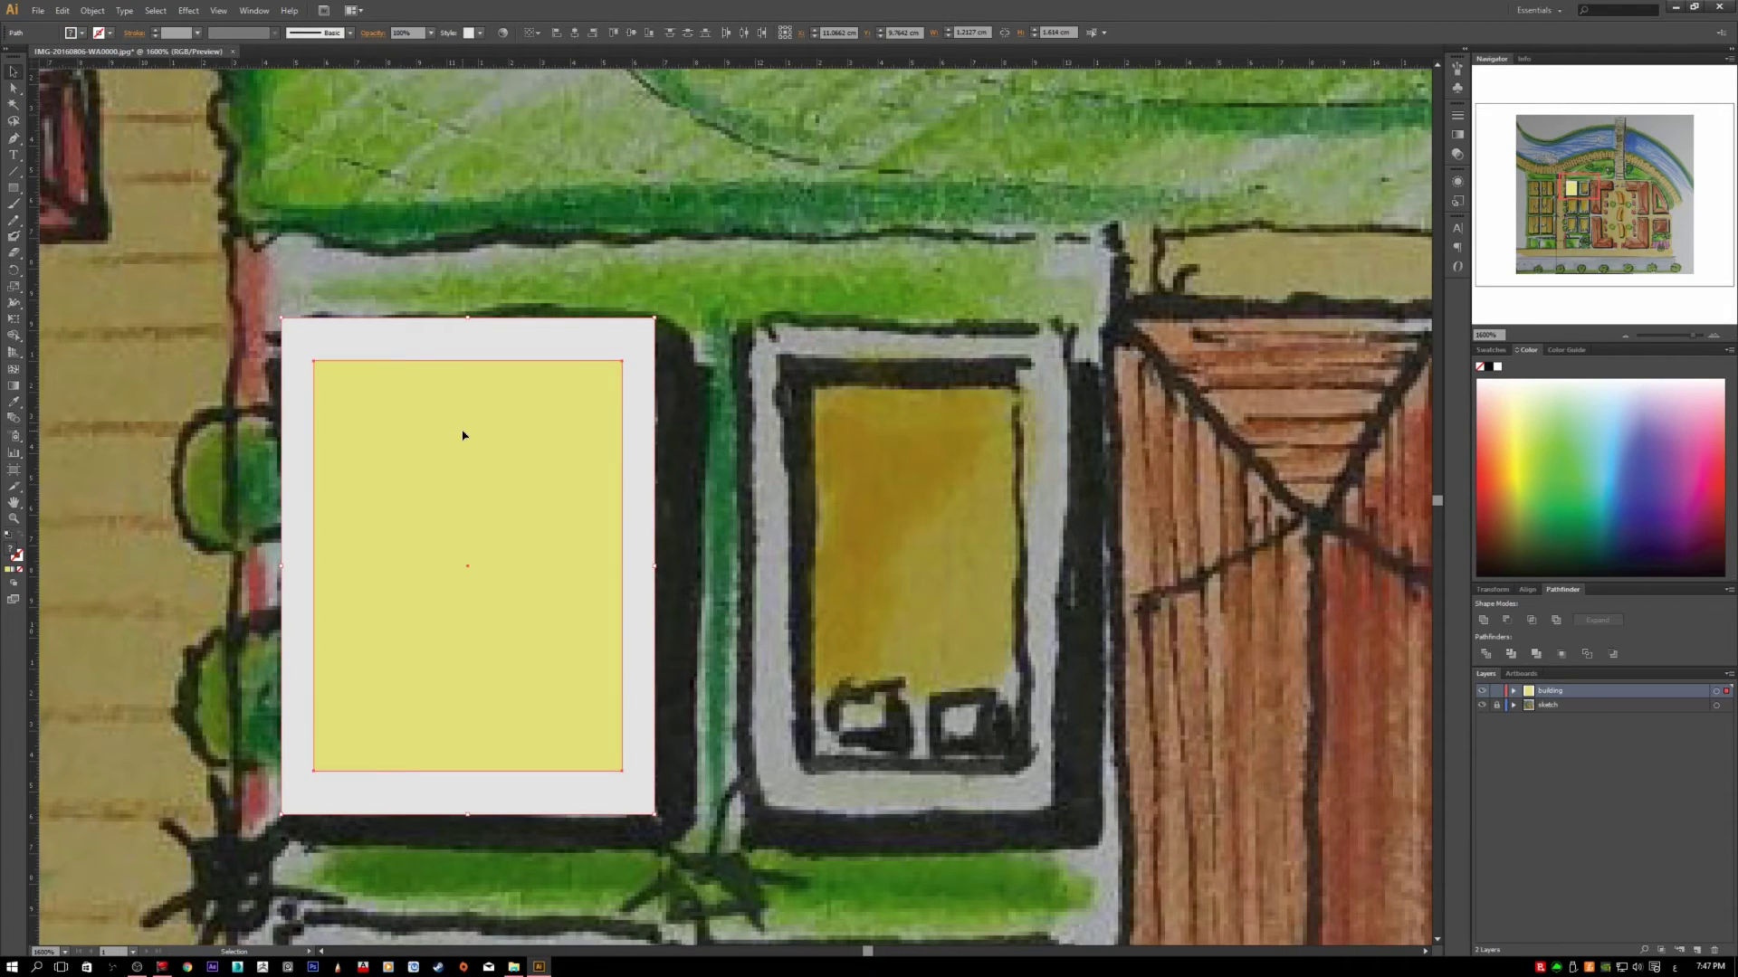
key("a")
key("4")
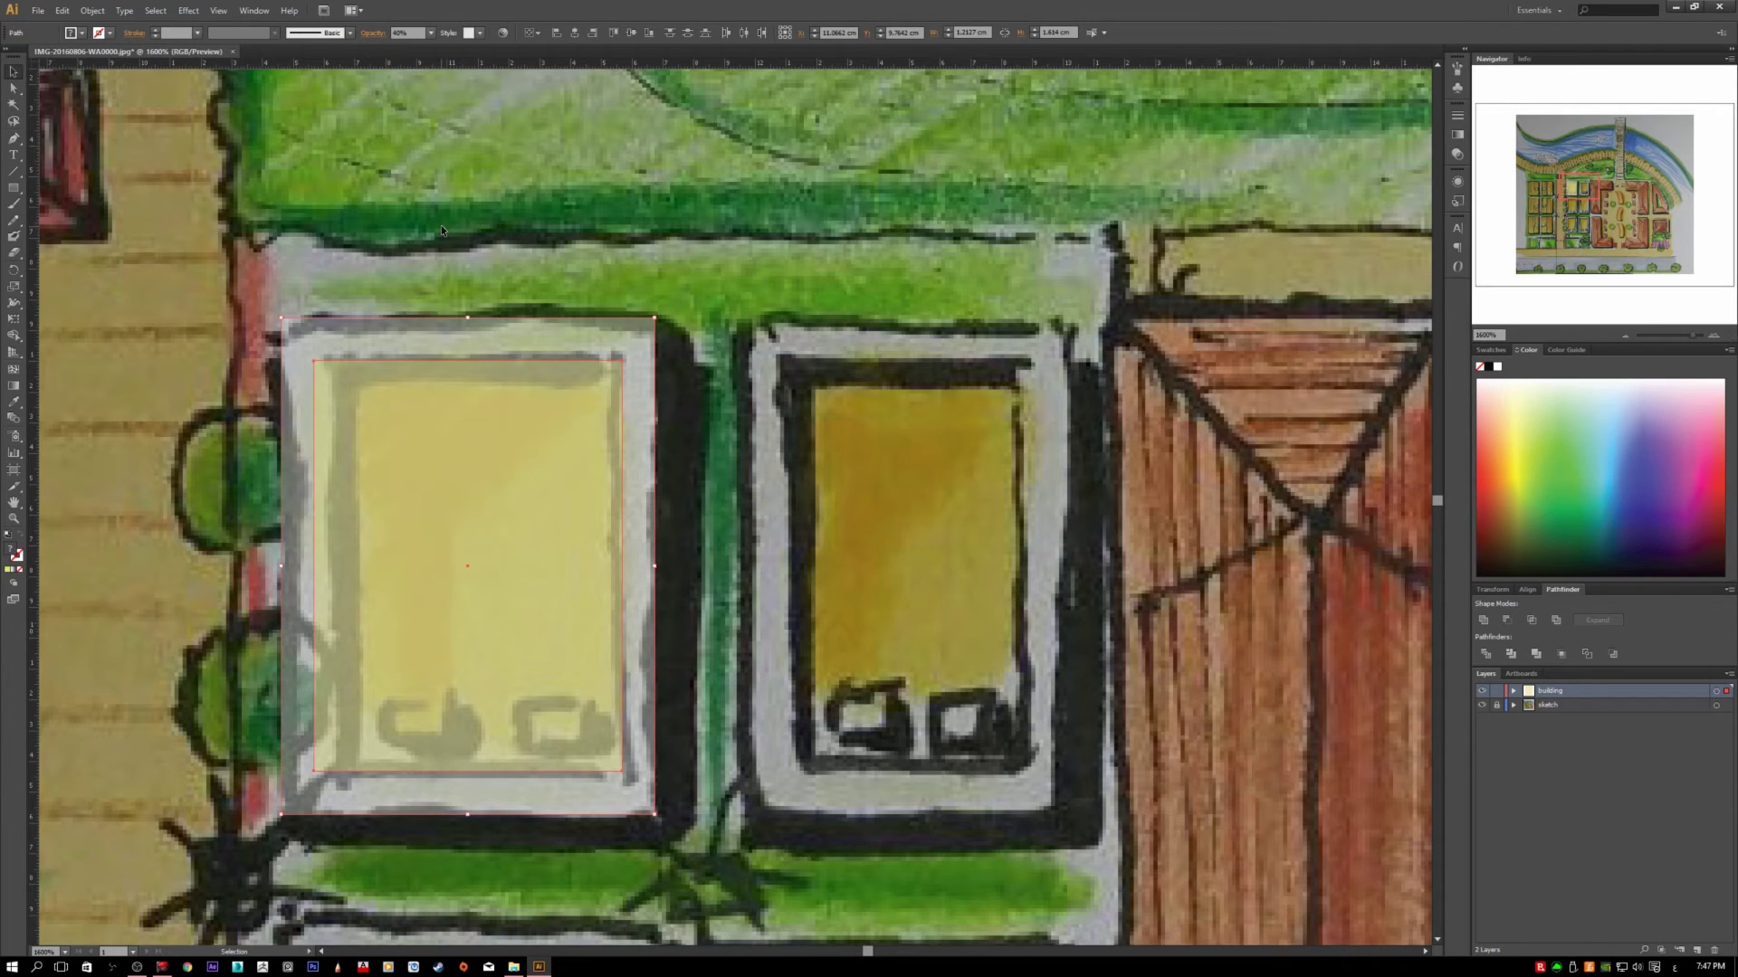
left_click(441, 227)
Step: Give the outer light grey building rectangle a dark grey stroke and deselect it
key("v")
left_click(498, 344)
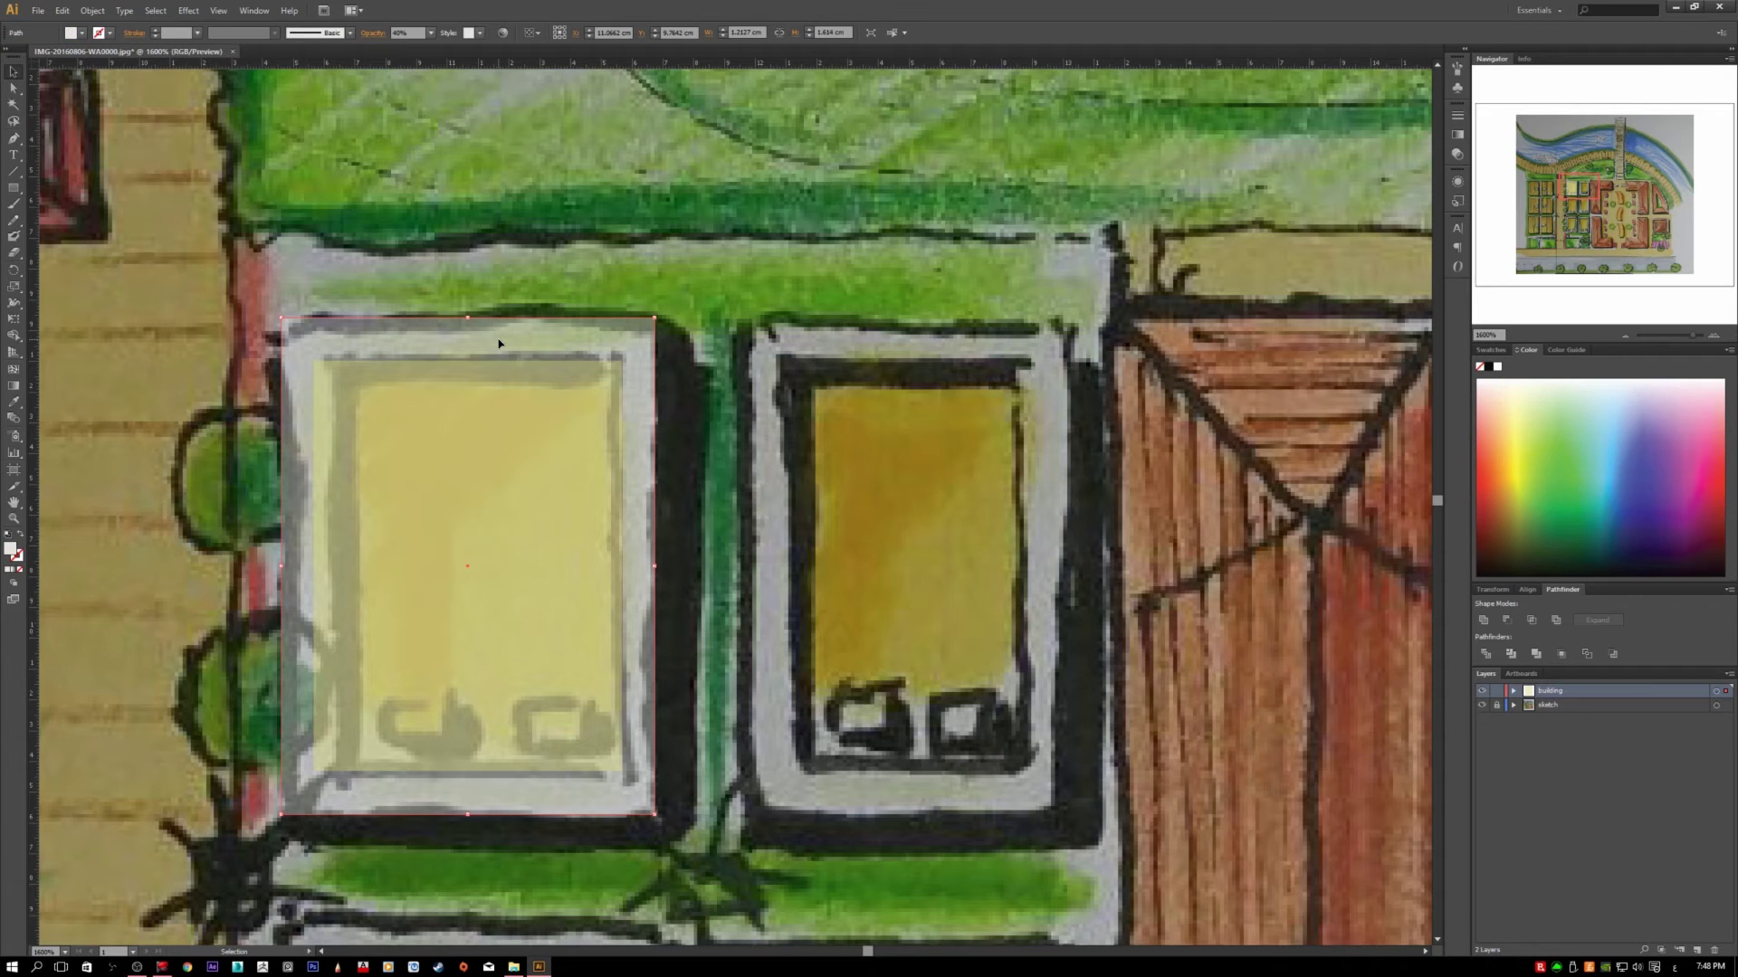
double_click(16, 556)
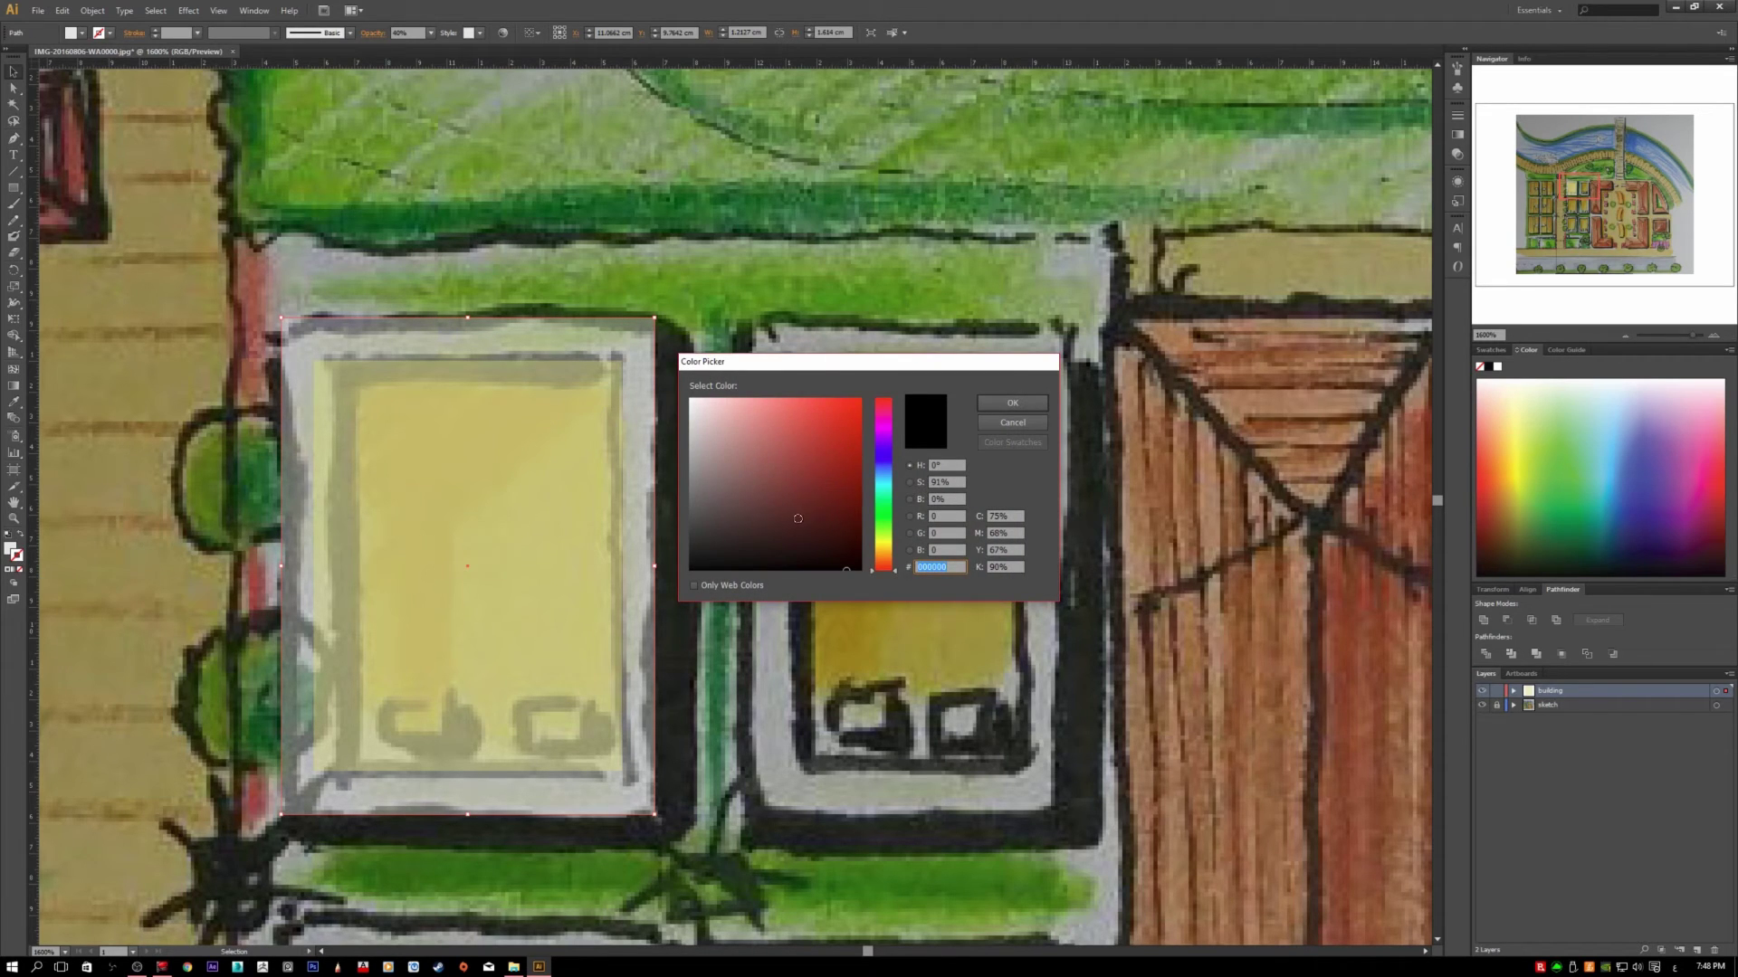
left_click(704, 489)
mouse_move(704, 489)
left_mouse_down()
mouse_move(659, 508)
mouse_move(695, 510)
mouse_move(705, 533)
left_mouse_up()
left_click(1012, 402)
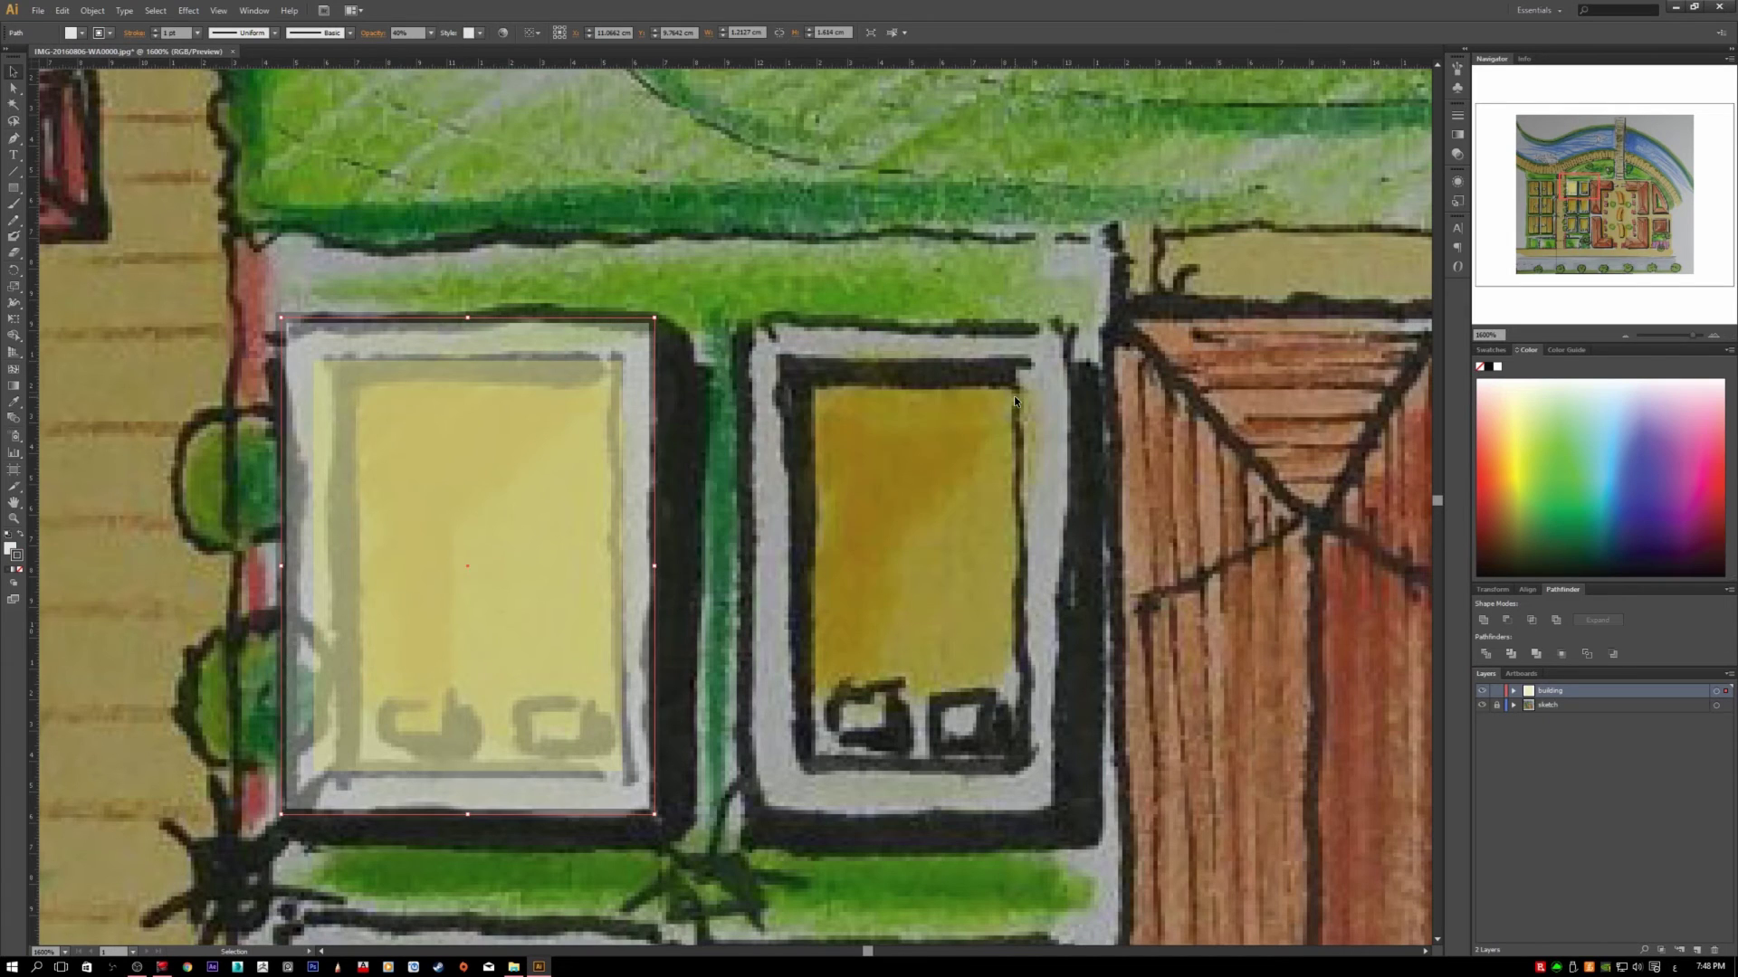
left_click(718, 384)
Step: Set the opacity of both the outer and inner building rectangles to 80%
scroll(349, 268, "up", 1)
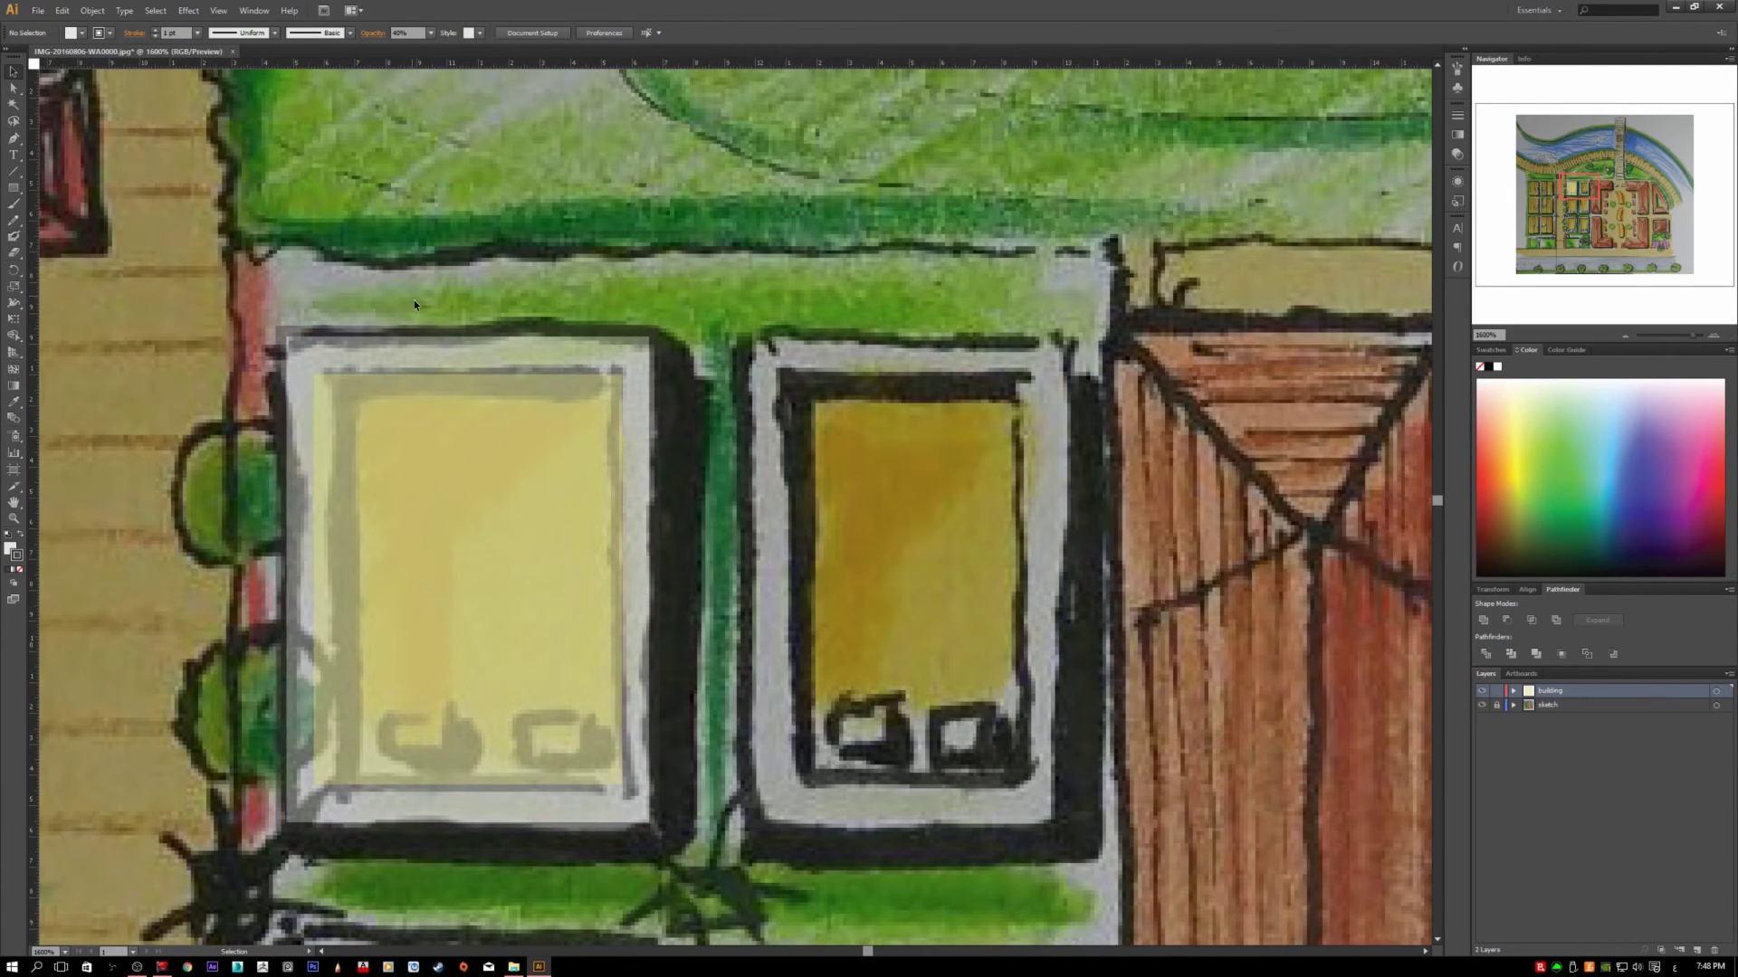
key("ctrl+a")
left_click(431, 33)
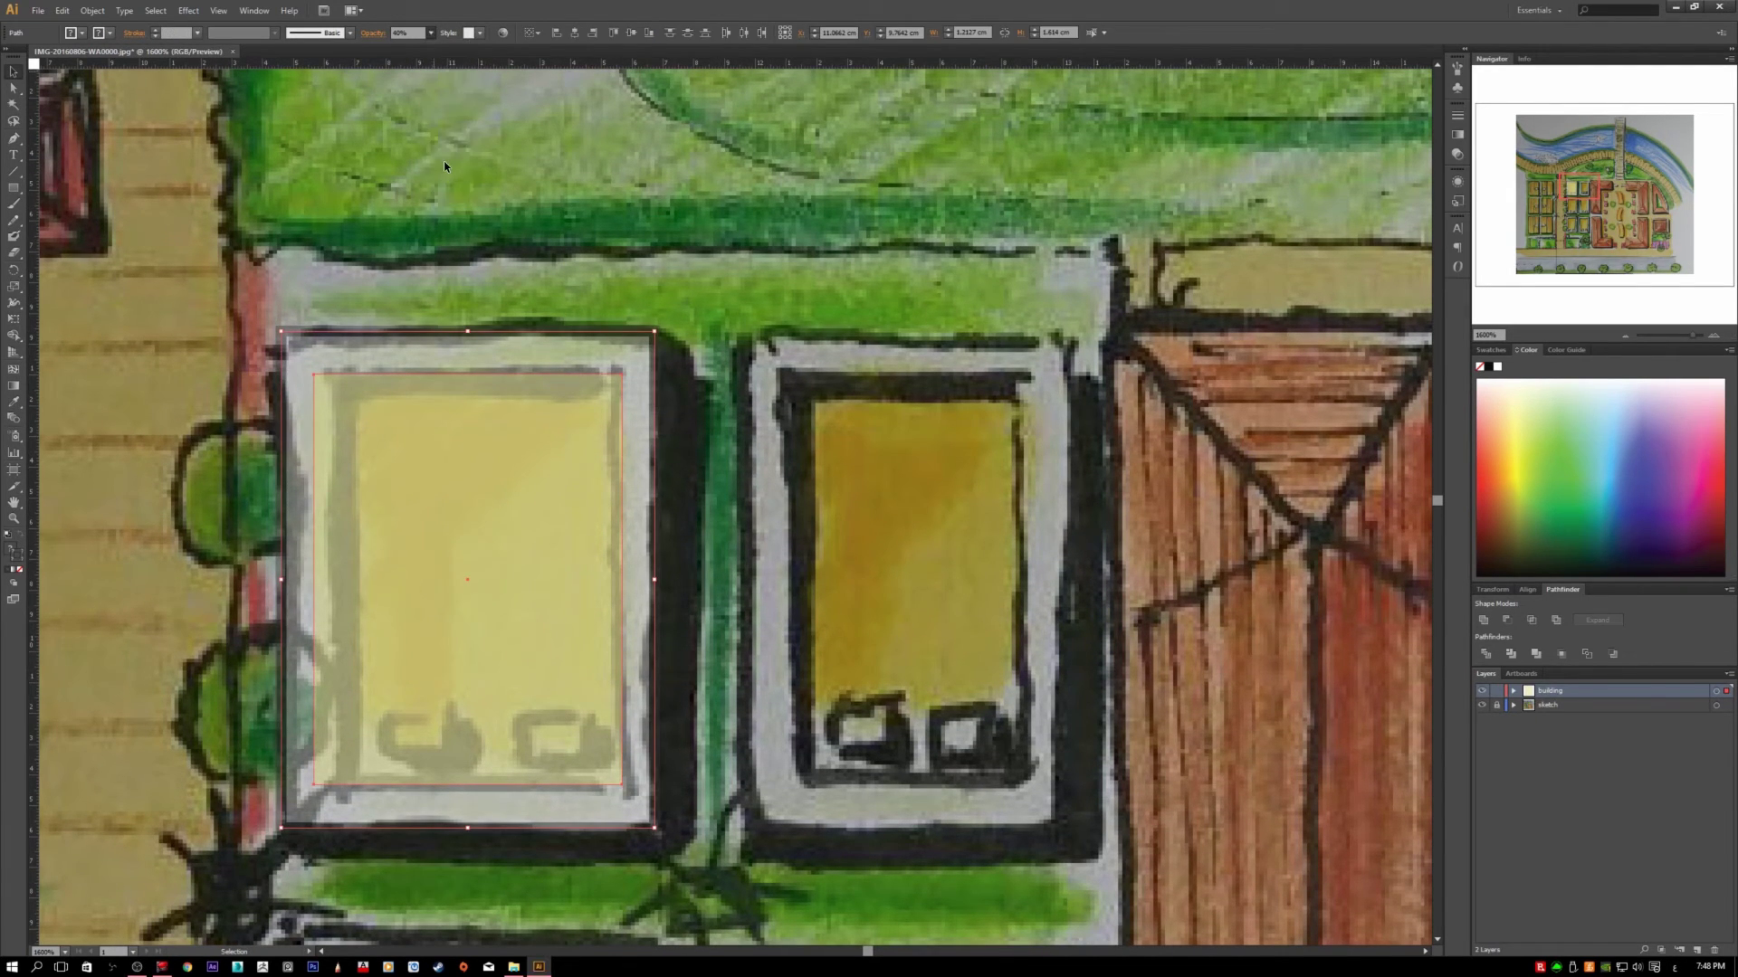
left_click(448, 97)
left_click(518, 252)
Step: Align the outer building rectangle's stroke to the inside of its path and deselect it
left_click(574, 347)
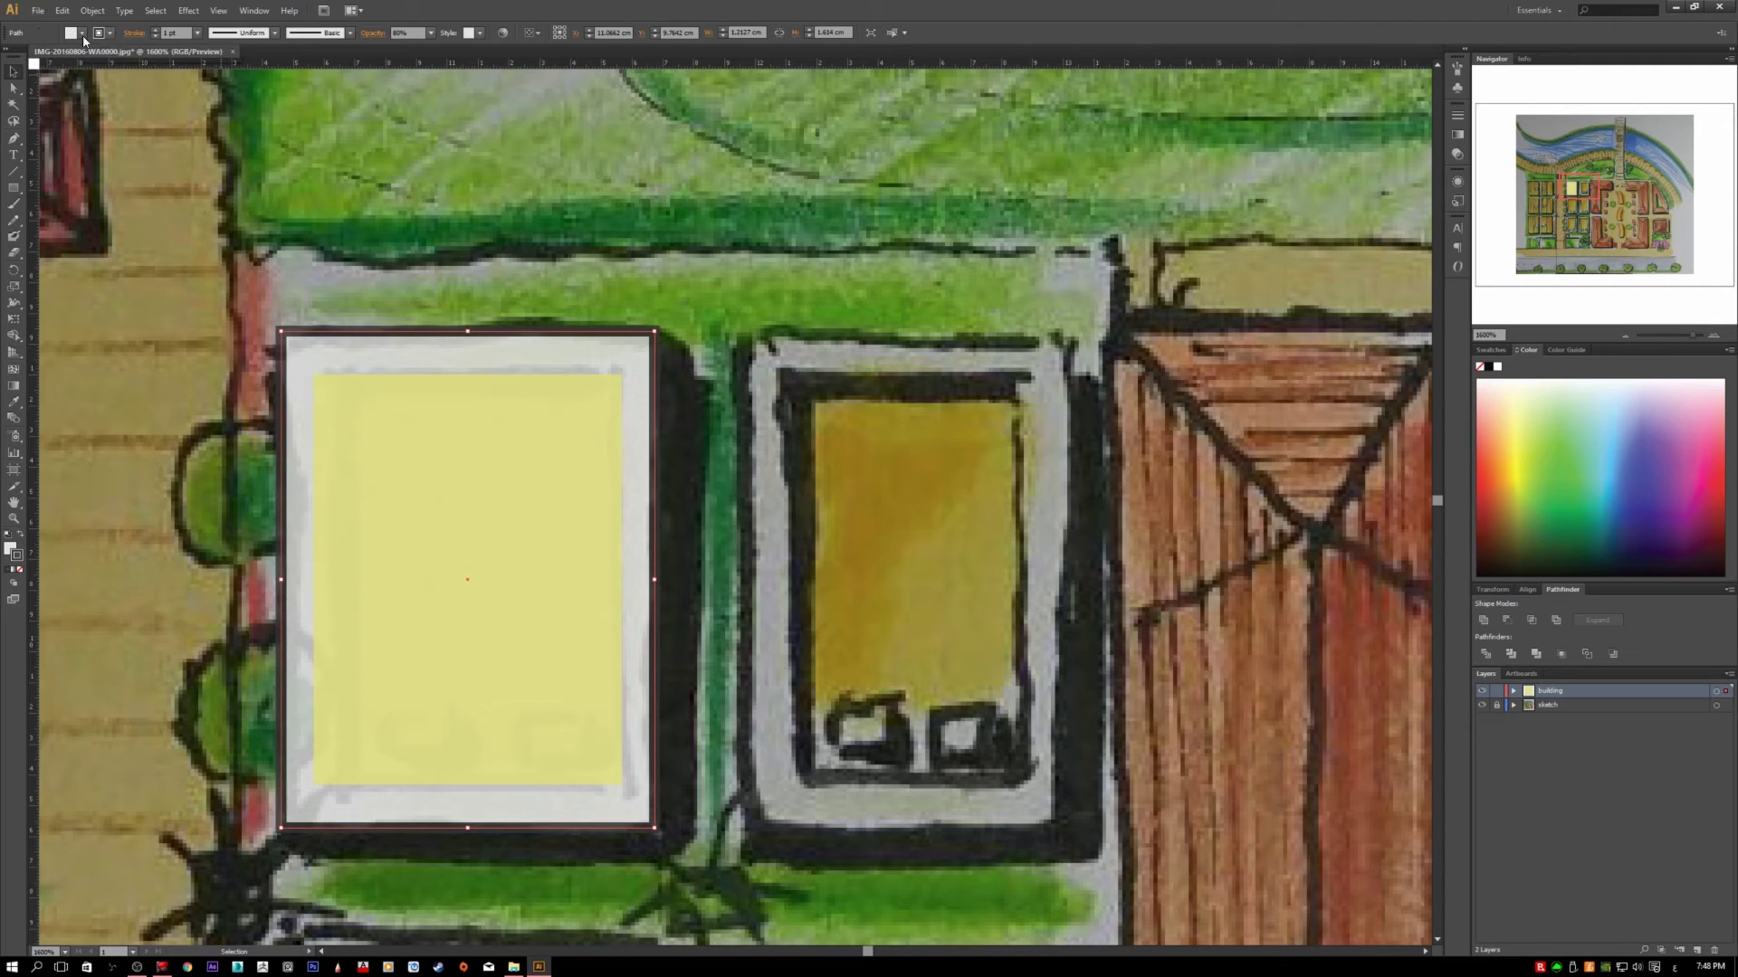
left_click(133, 35)
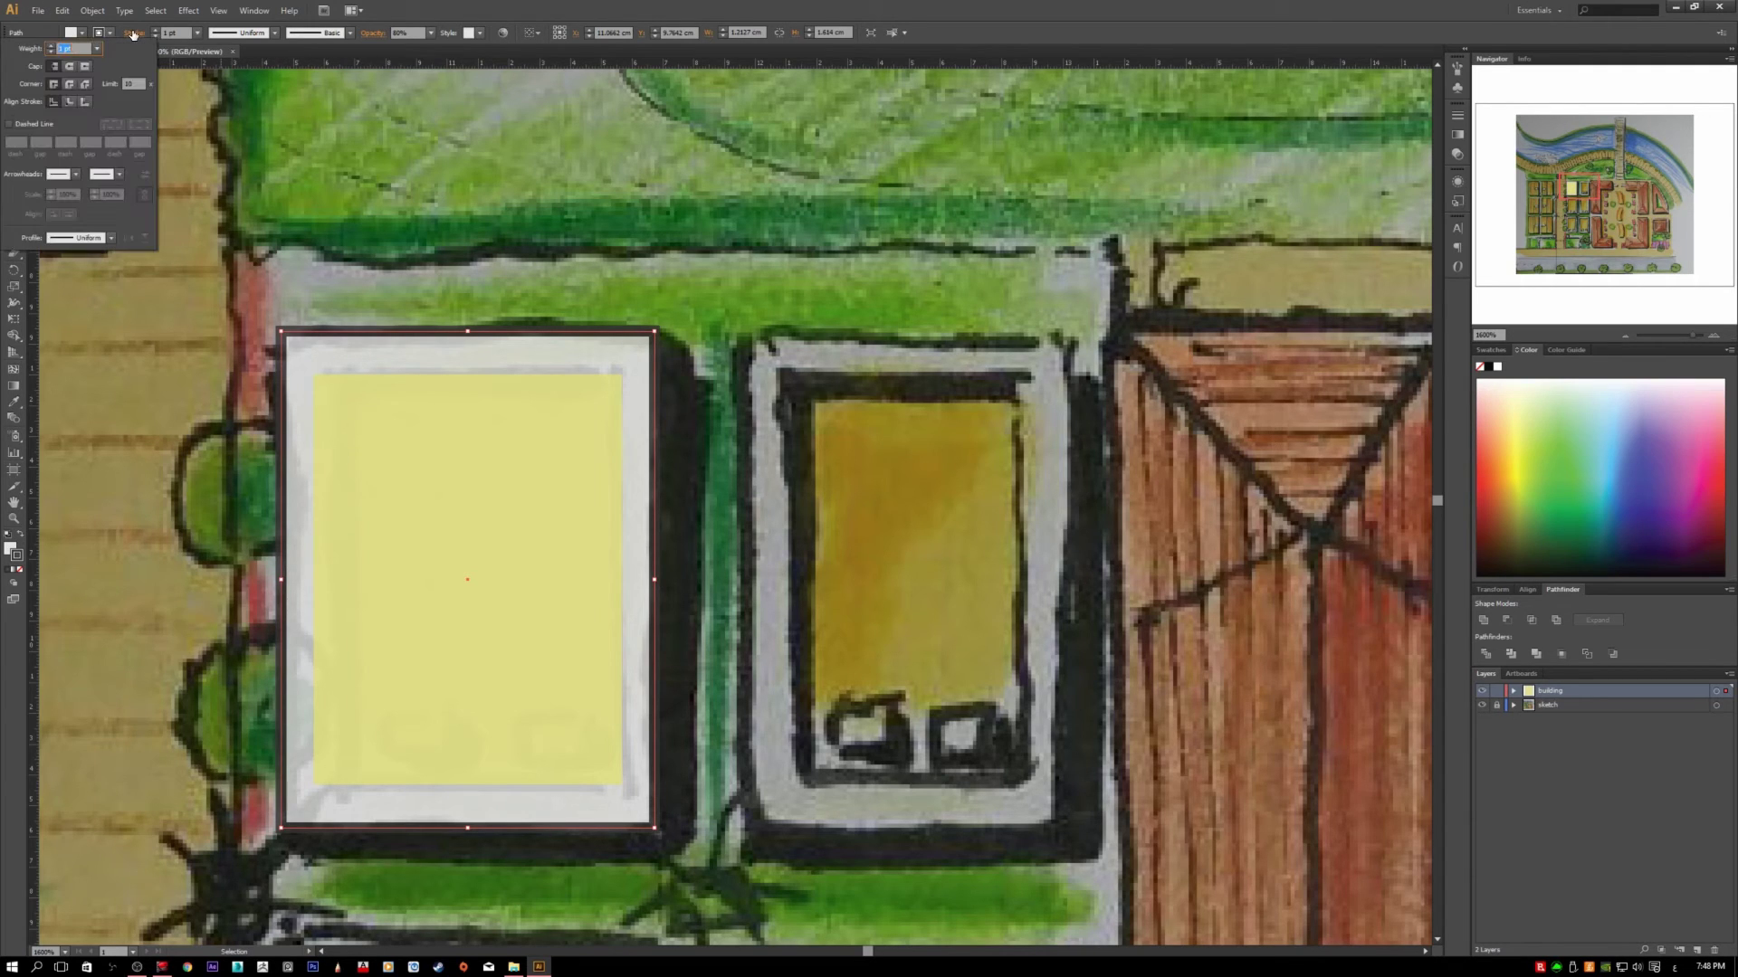
left_click(68, 101)
left_click(290, 236)
left_click(372, 270)
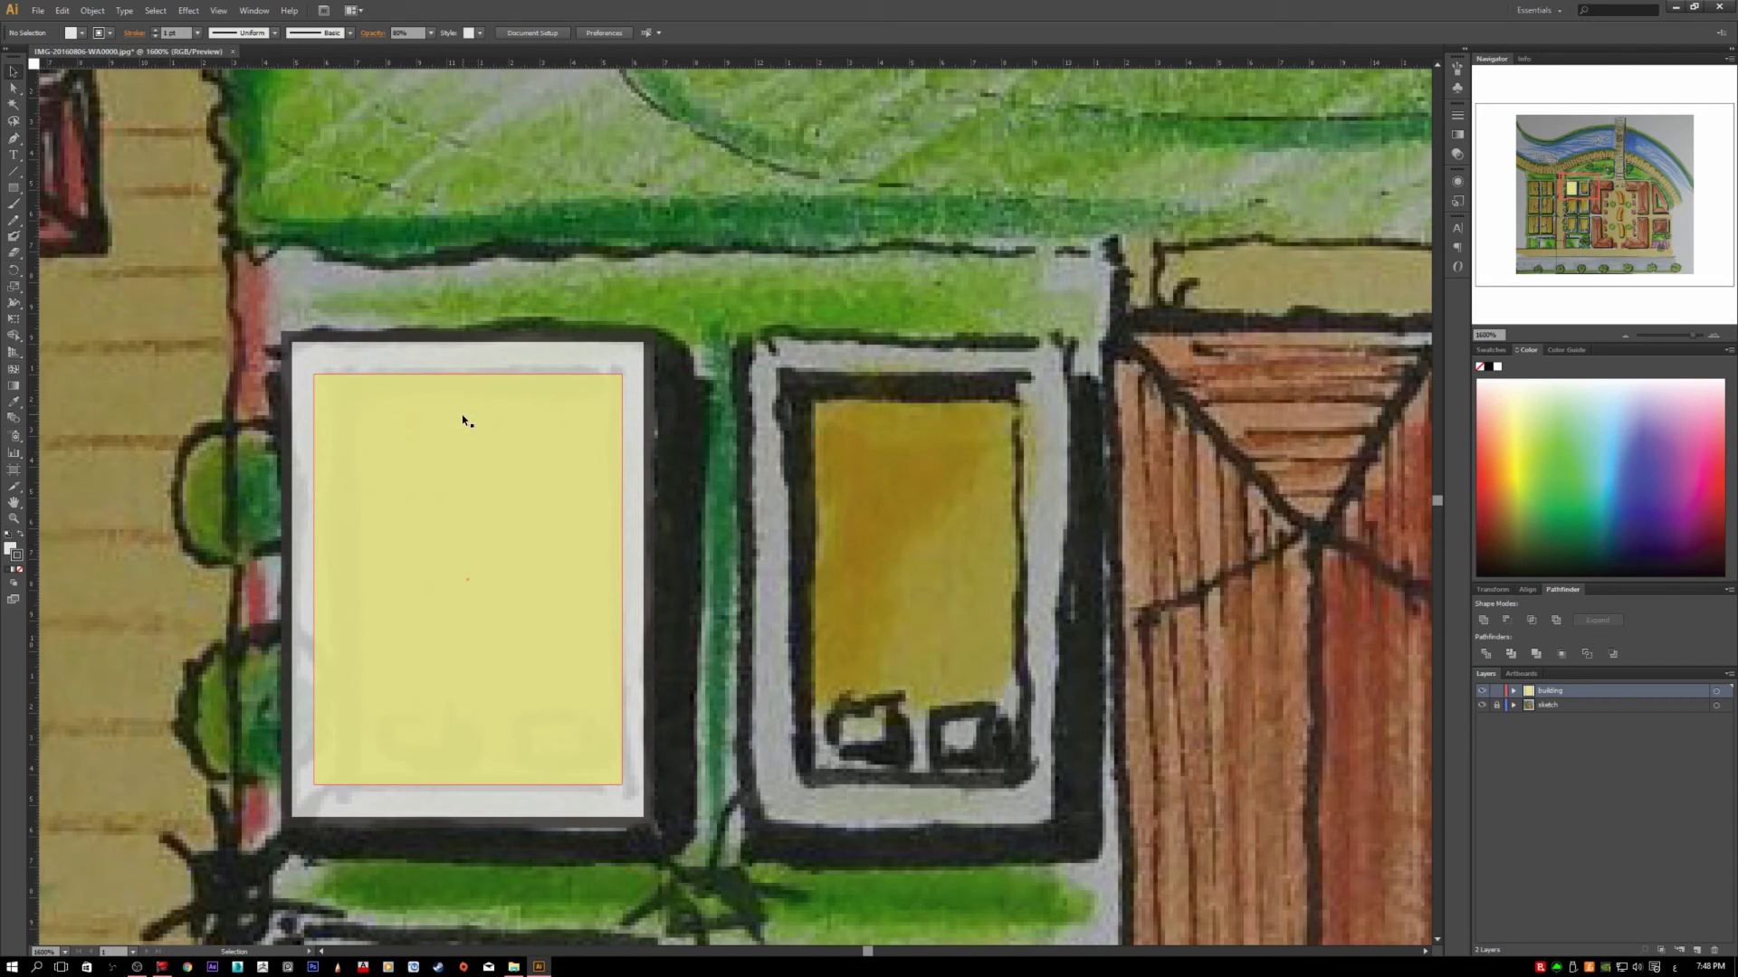
Step: Give the inner yellow rectangle a solid 1 pt stroke in the same yellow as its fill
left_click(446, 353)
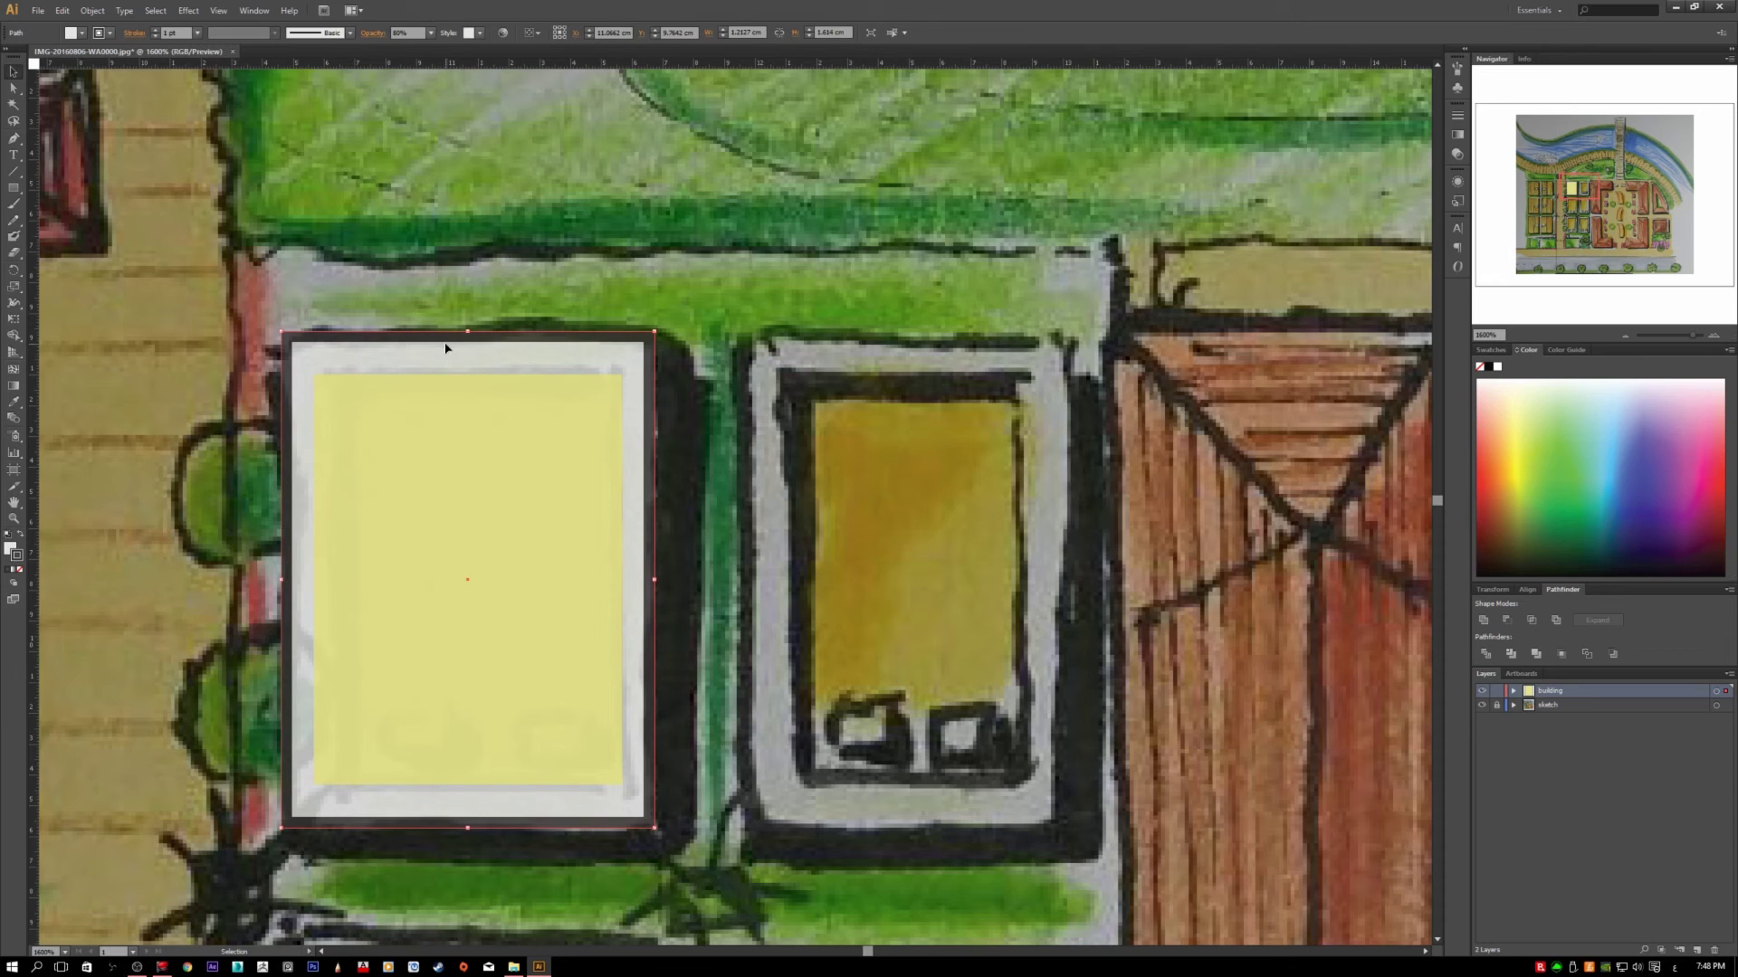
left_click(538, 473)
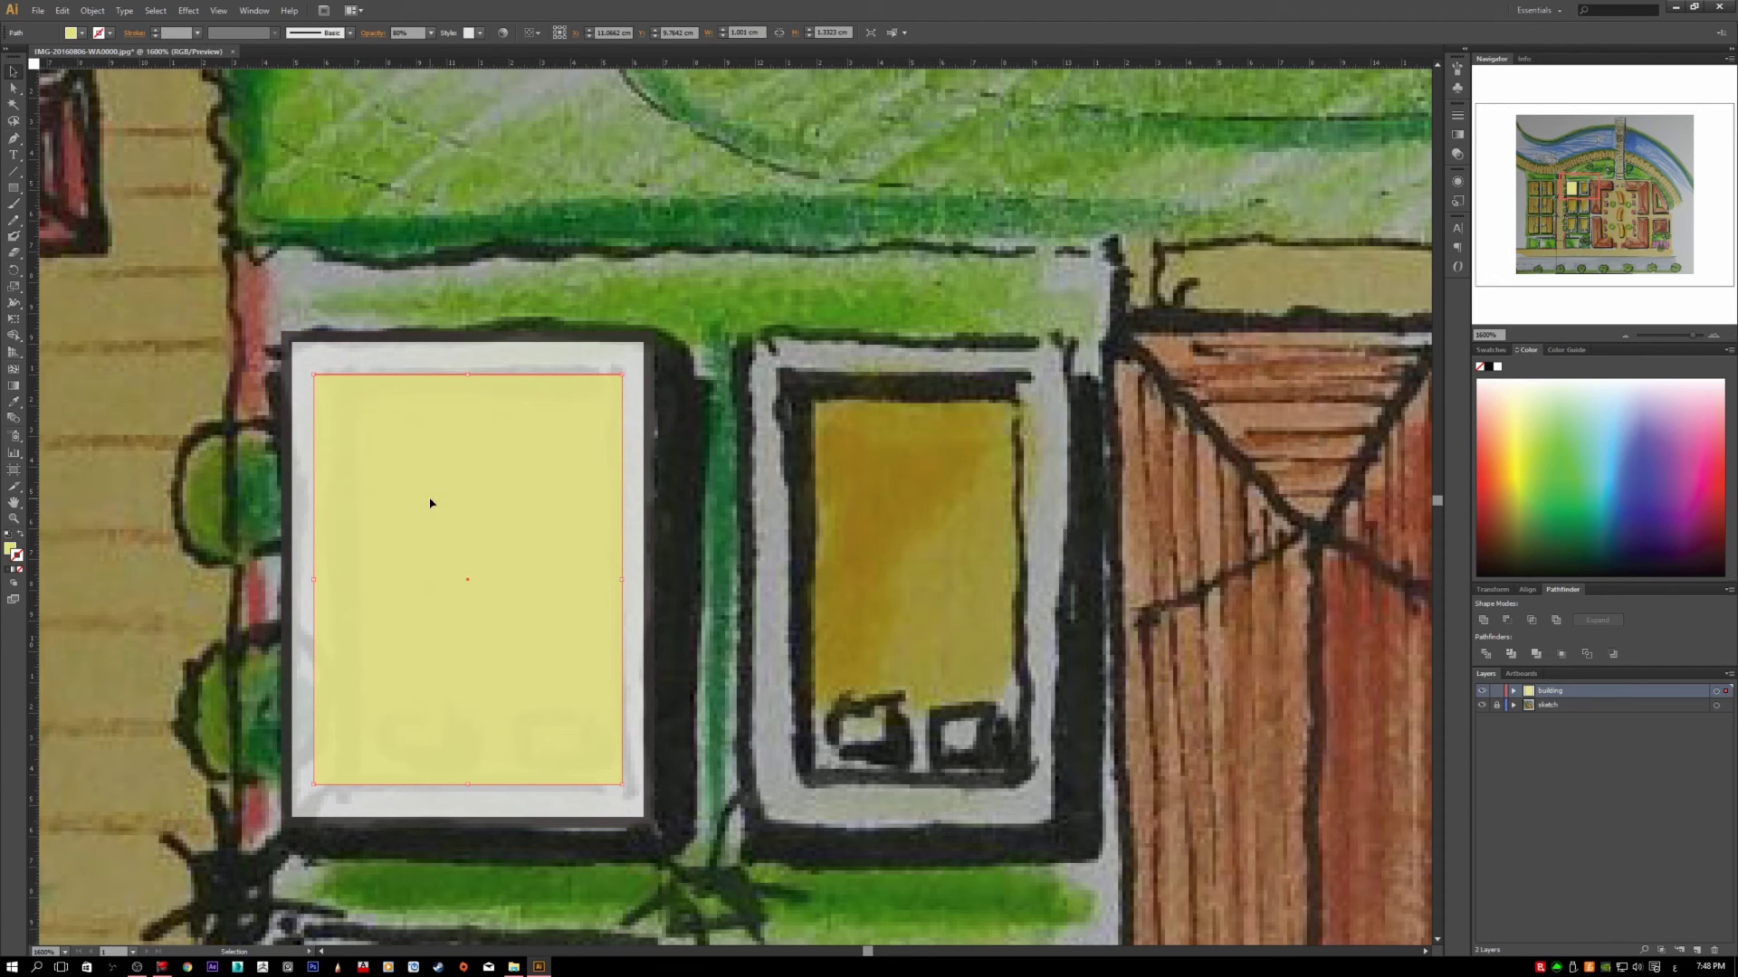
left_click(15, 552)
left_click(8, 548)
left_click(18, 560)
left_click(8, 549)
left_click(18, 558)
left_click(9, 572)
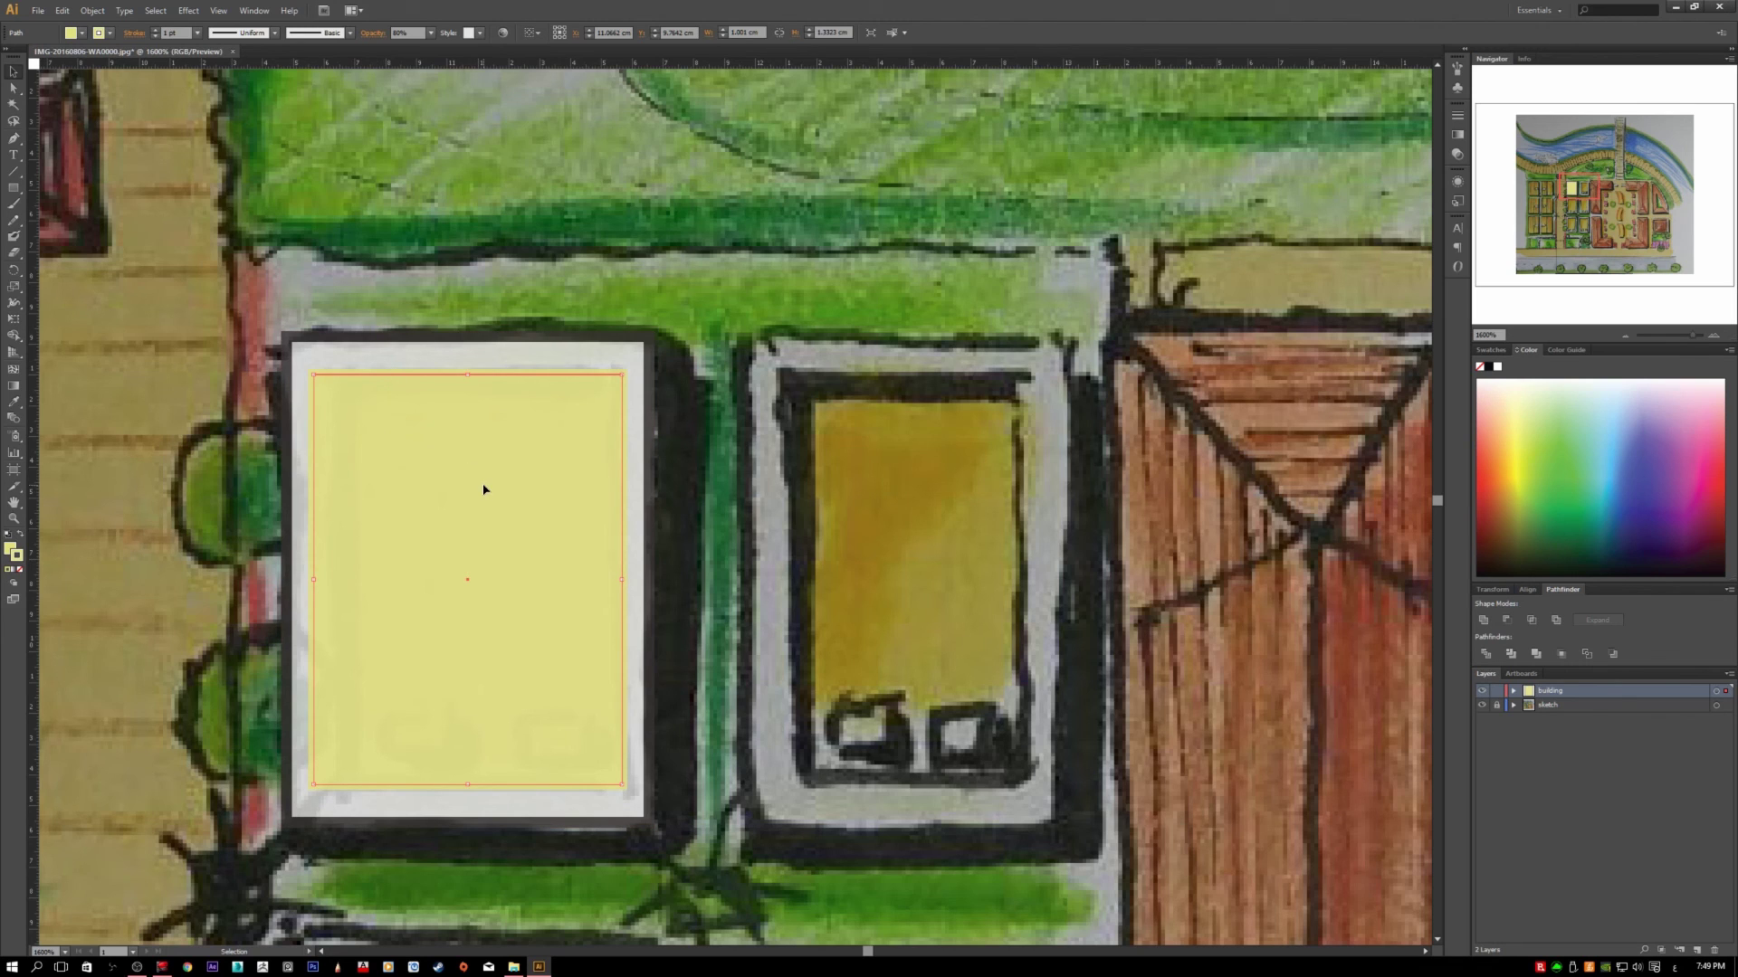
Step: Change the inner rectangle's stroke colour to the darker yellow AFA13F
double_click(9, 548)
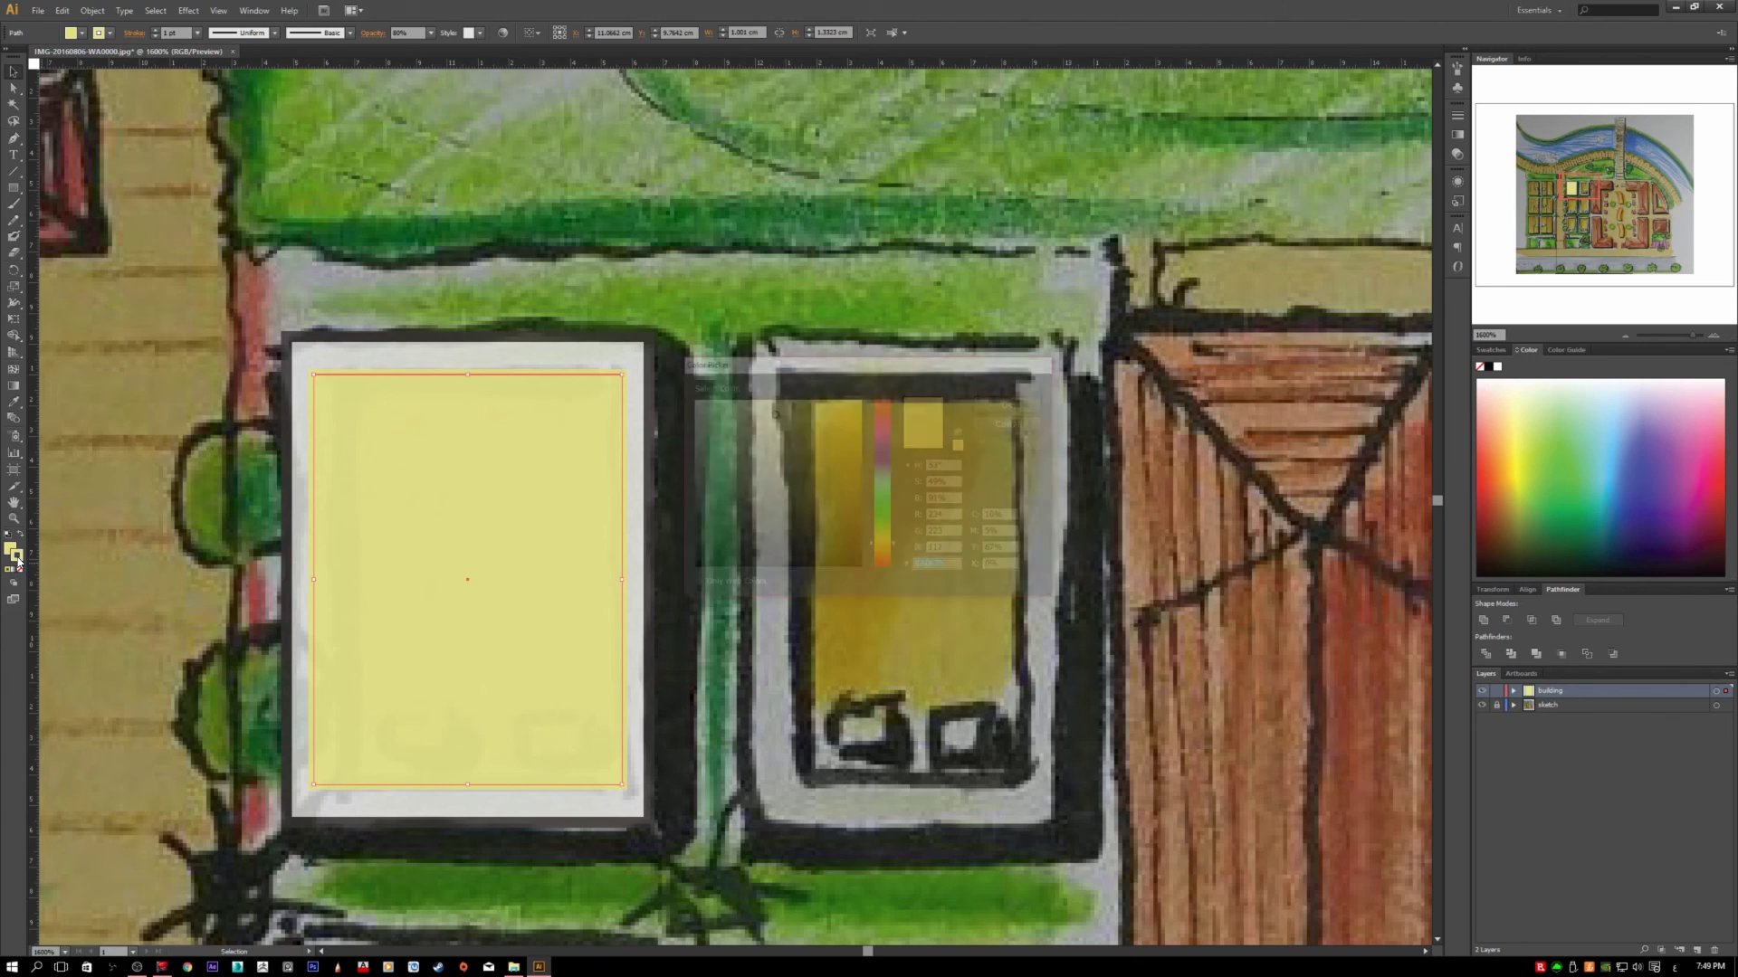
mouse_move(771, 418)
left_mouse_down()
mouse_move(774, 445)
mouse_move(800, 451)
left_mouse_up()
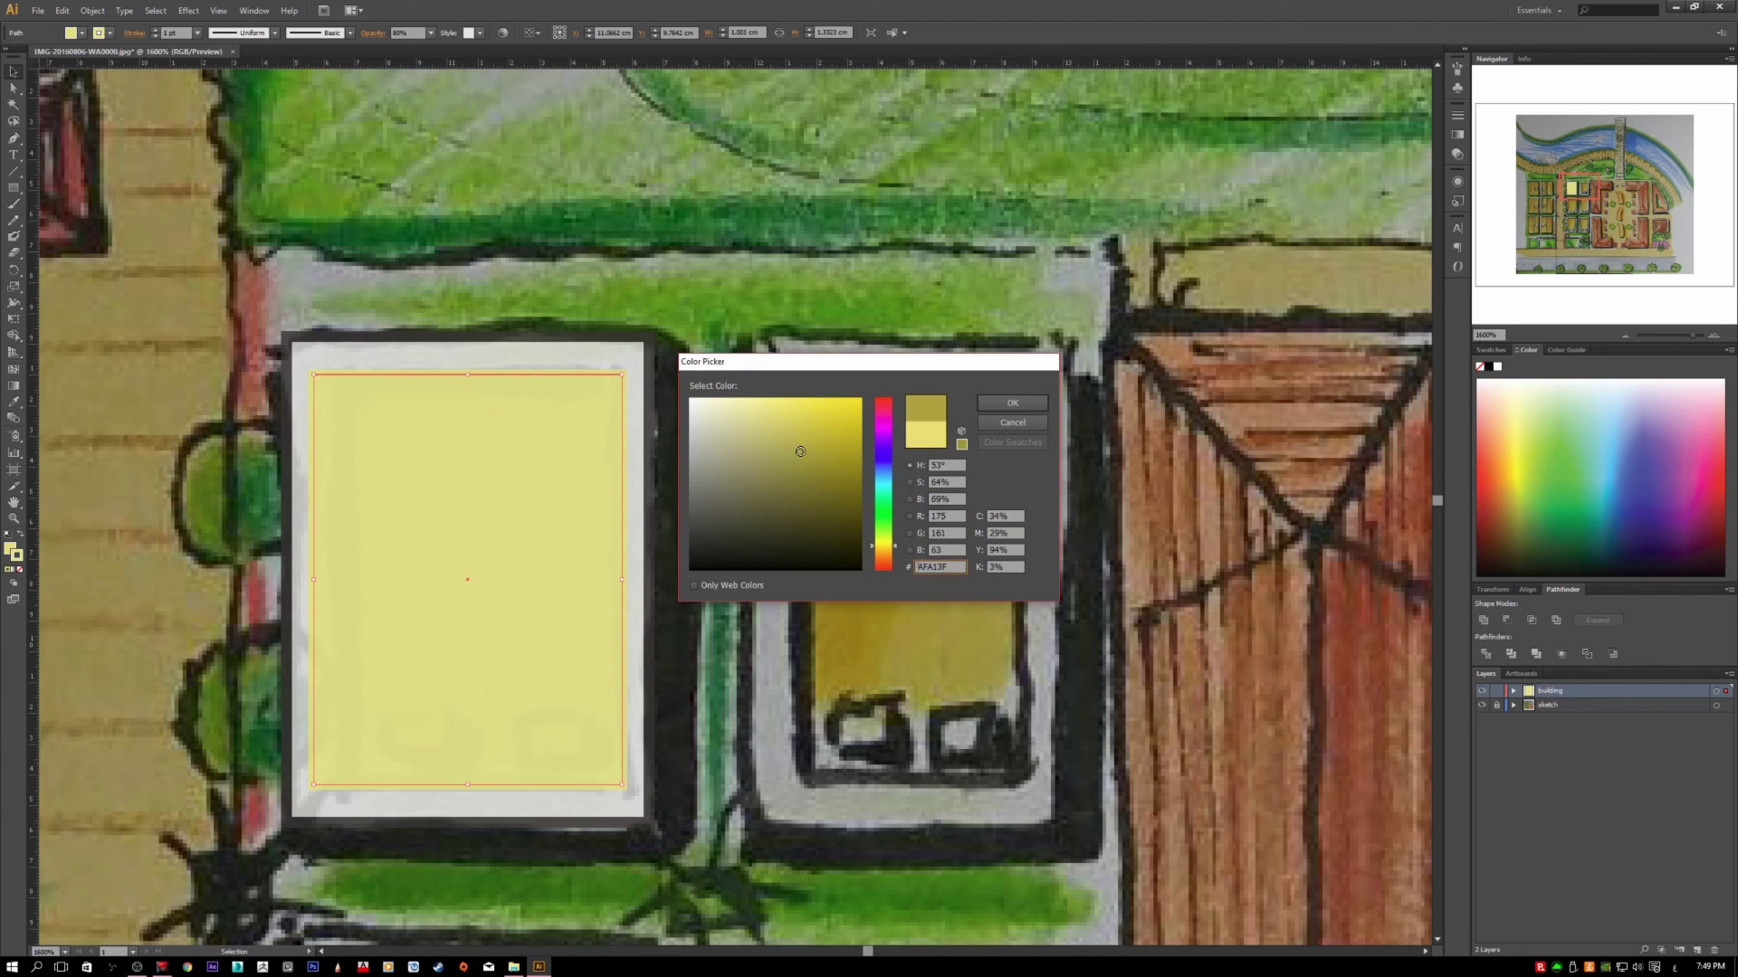
left_click(1012, 402)
left_click(553, 374)
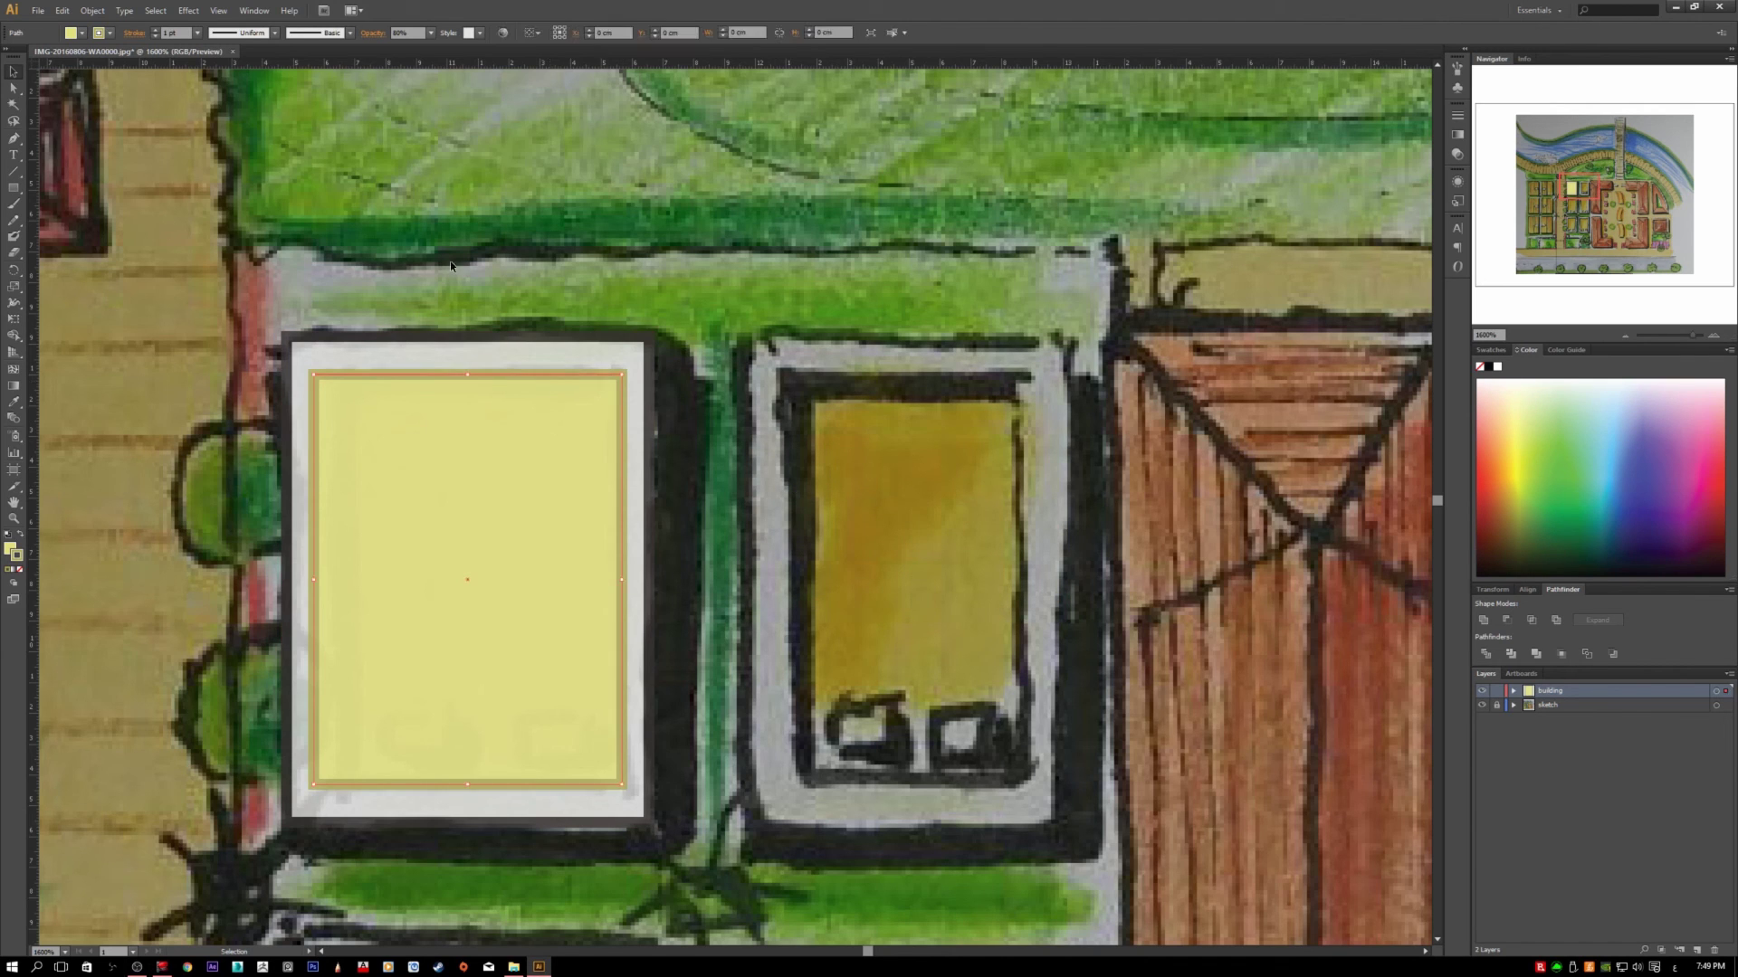